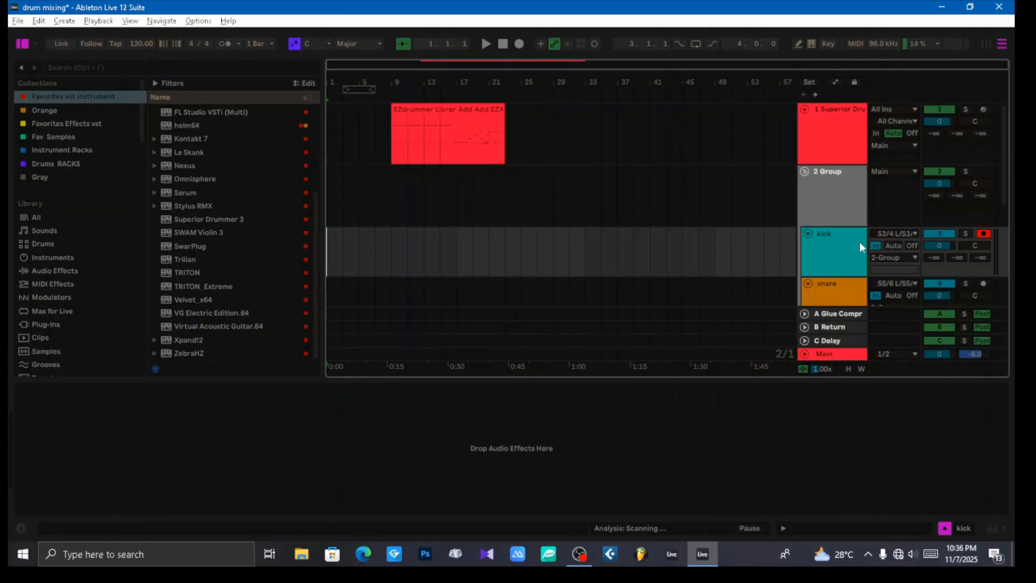
# Step: Look through the tracks of the drum group, from kick down to rides and crashes
pyautogui.scroll(-4, 858, 241)
pyautogui.scroll(-5, 834, 248)
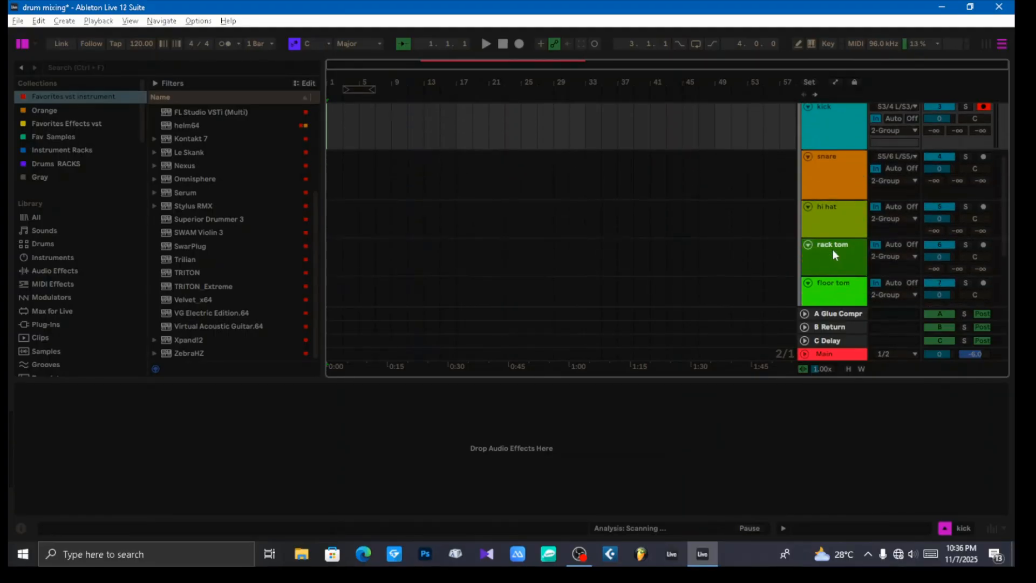
pyautogui.scroll(9, 838, 253)
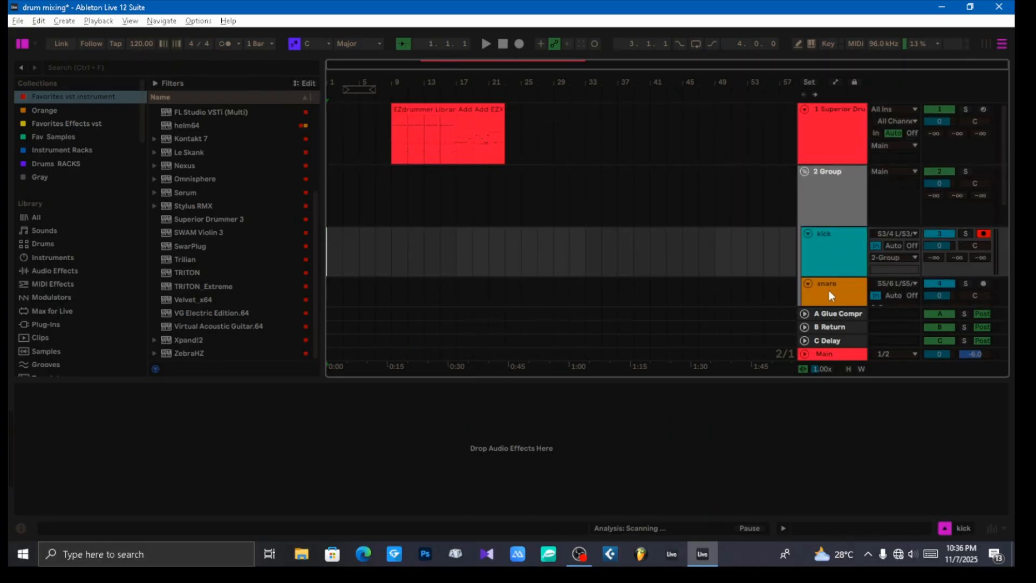
pyautogui.scroll(-4, 839, 264)
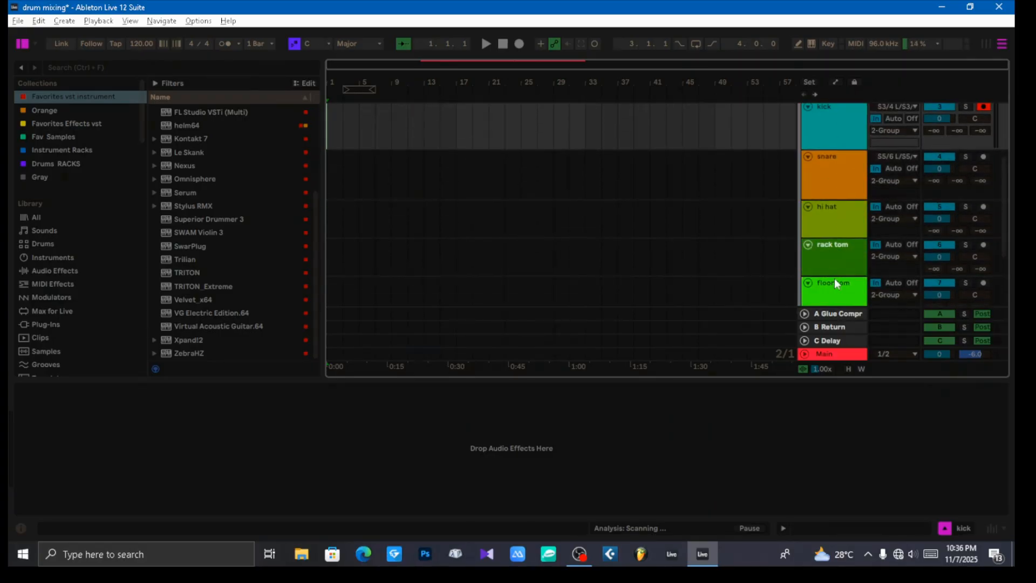
pyautogui.scroll(-3, 841, 276)
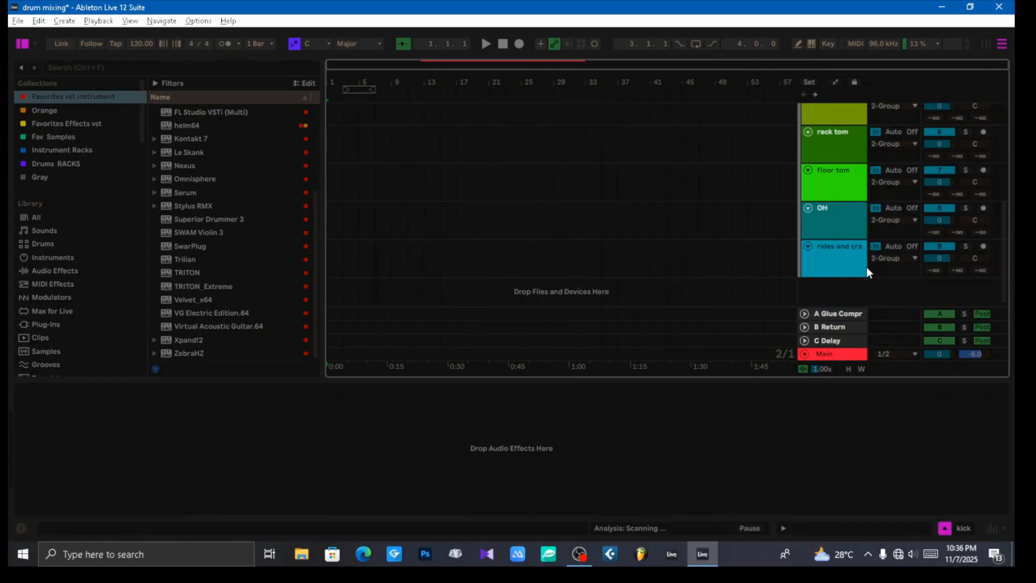
pyautogui.scroll(7, 844, 259)
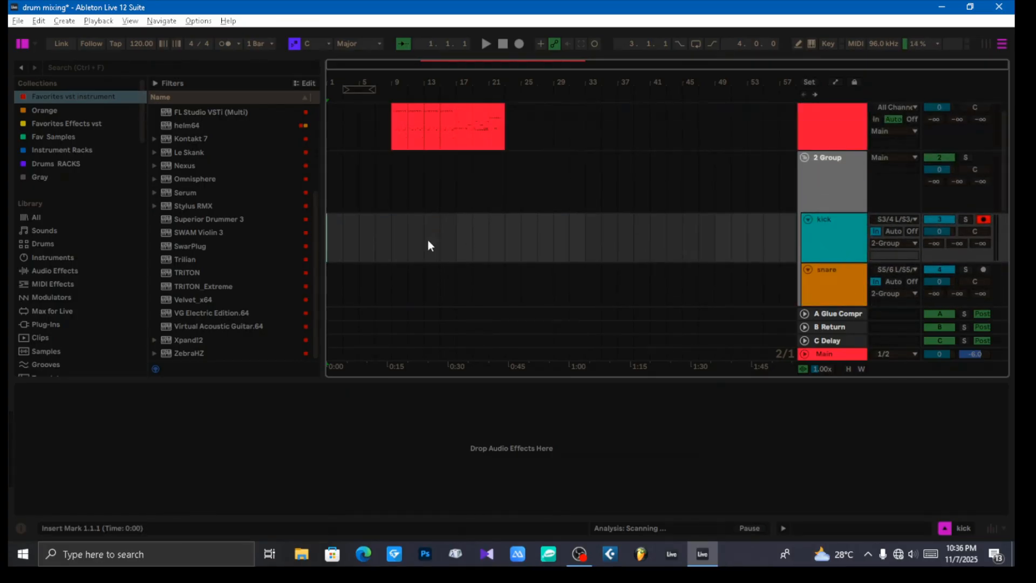
# Step: Play the drum arrangement from bar 9, where the first MIDI clip begins
pyautogui.click(392, 235)
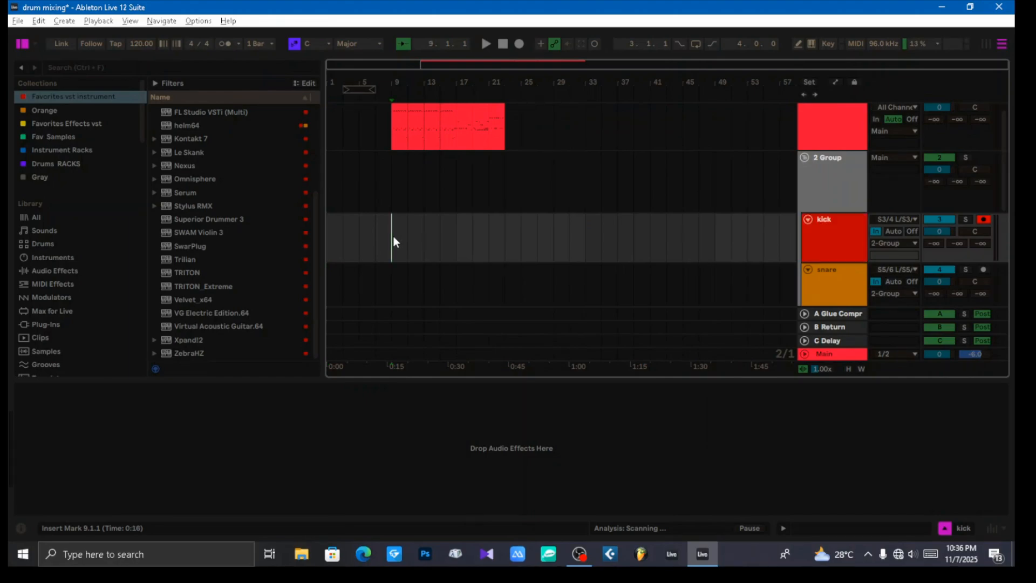
pyautogui.click(833, 242)
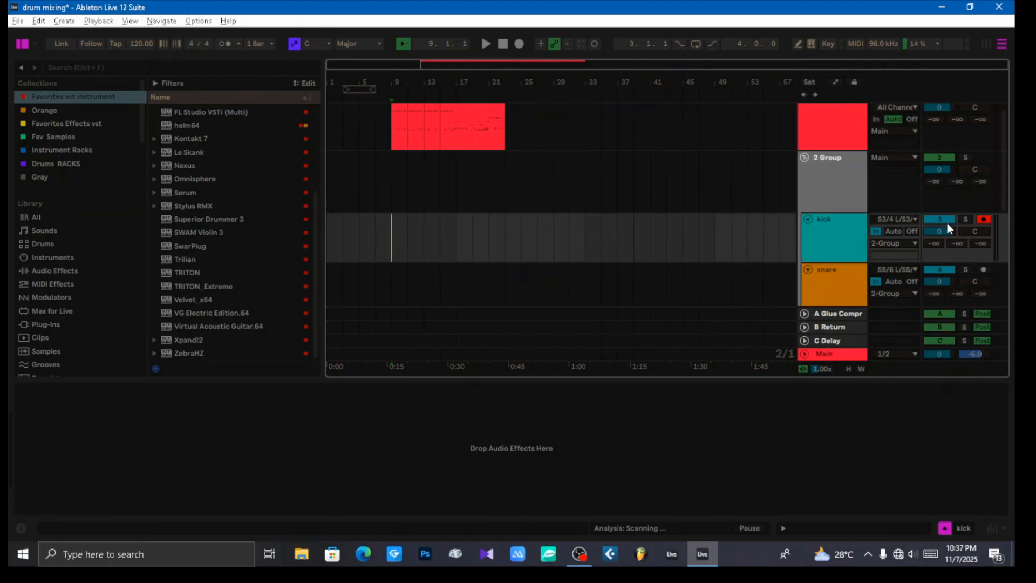
pyautogui.scroll(1, 448, 202)
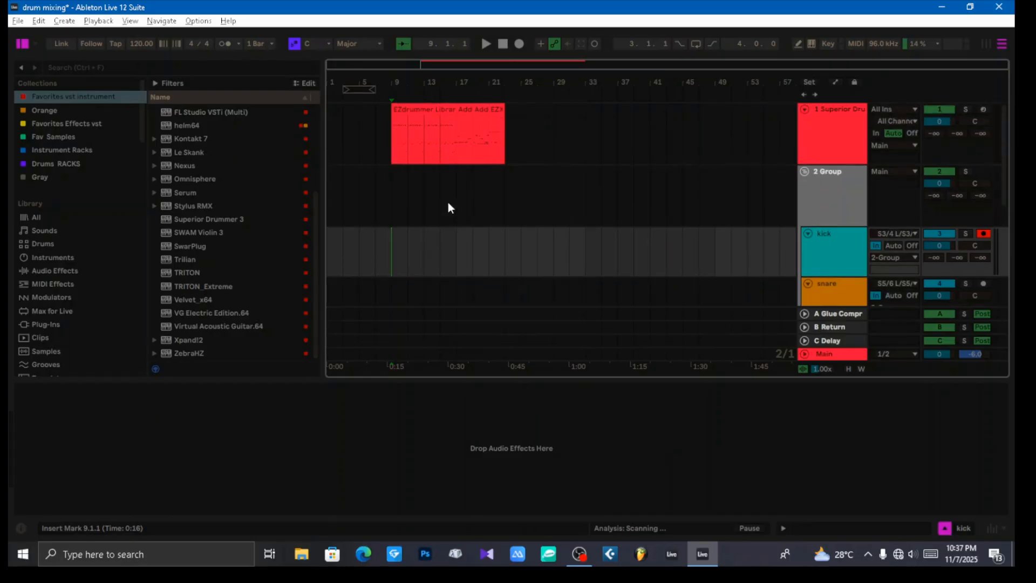
pyautogui.press('space')
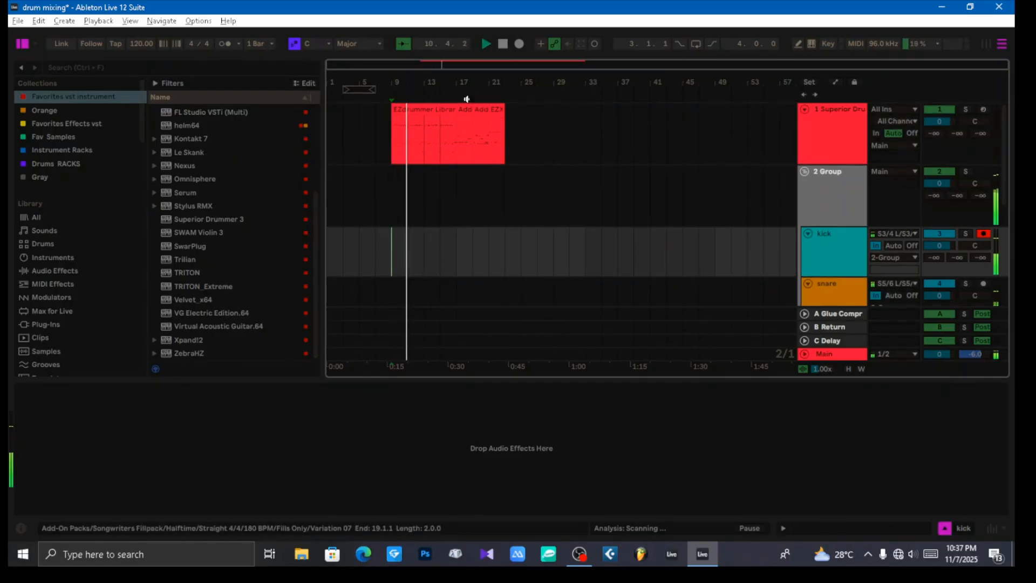
pyautogui.moveTo(464, 83); pyautogui.dragTo(463, 130)
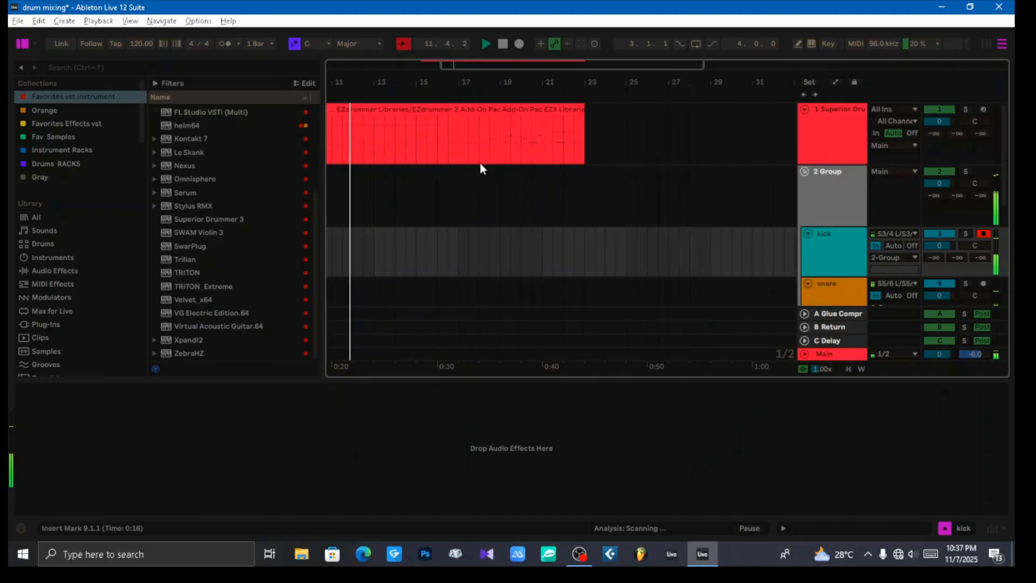
# Step: Listen to the drum part from position 16.3.1, and play the closing section from bar 21
pyautogui.click(447, 154)
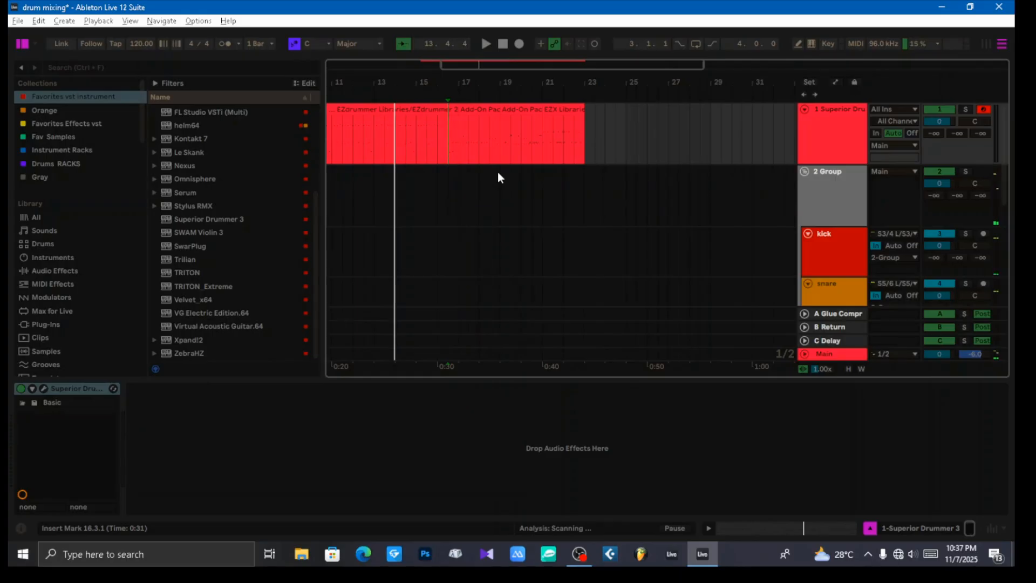
pyautogui.press('space')
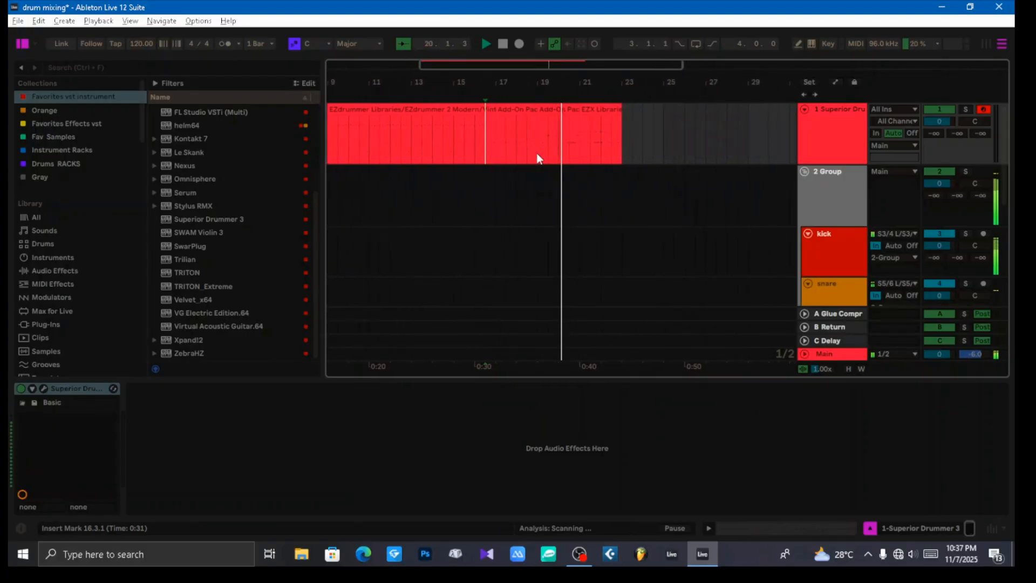
pyautogui.press('space')
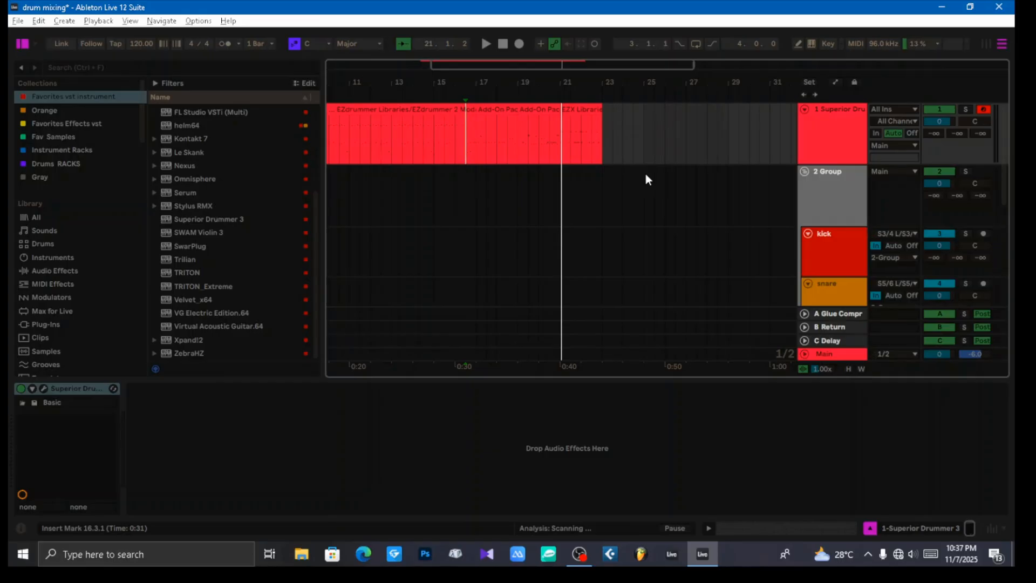
pyautogui.click(562, 141)
pyautogui.press('space')
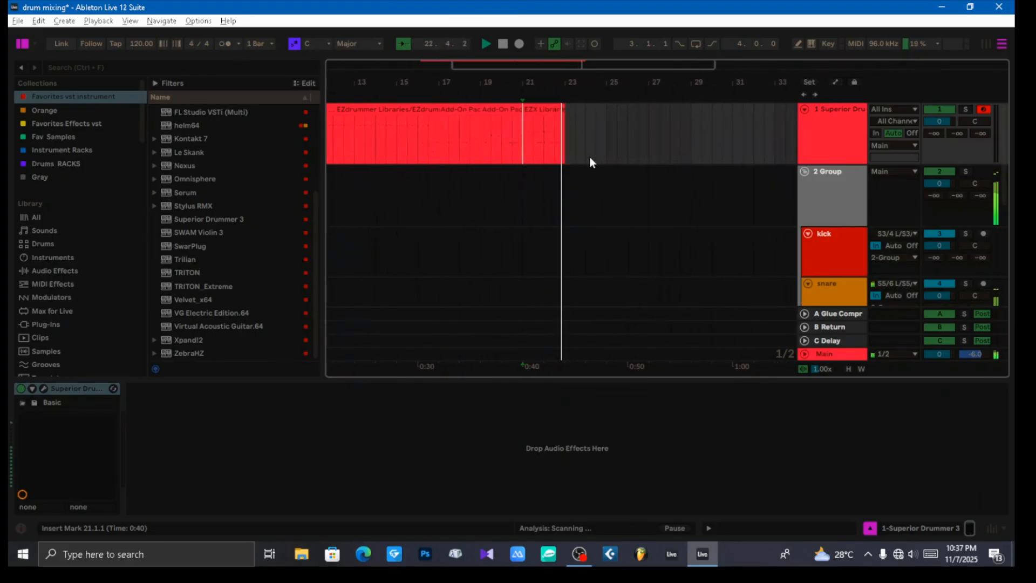
pyautogui.press('space')
pyautogui.moveTo(474, 83); pyautogui.dragTo(581, 130)
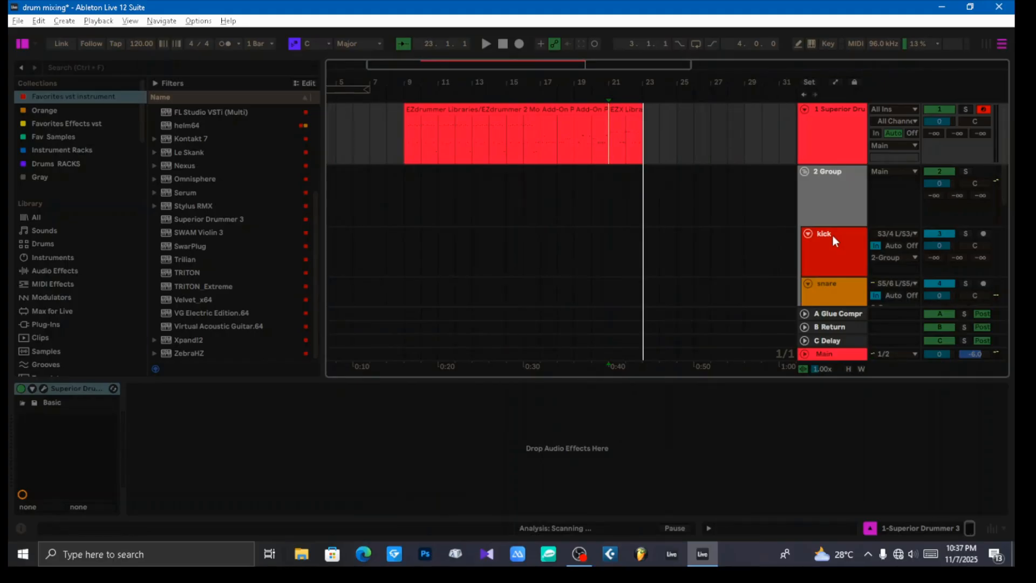
# Step: Solo the kick track and play it from bar 9
pyautogui.click(839, 251)
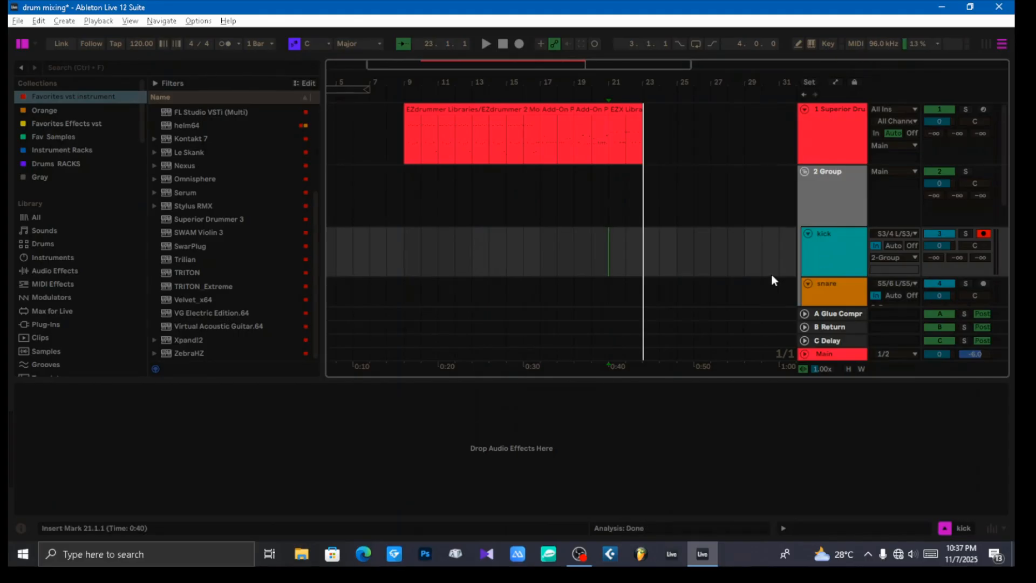
pyautogui.click(966, 234)
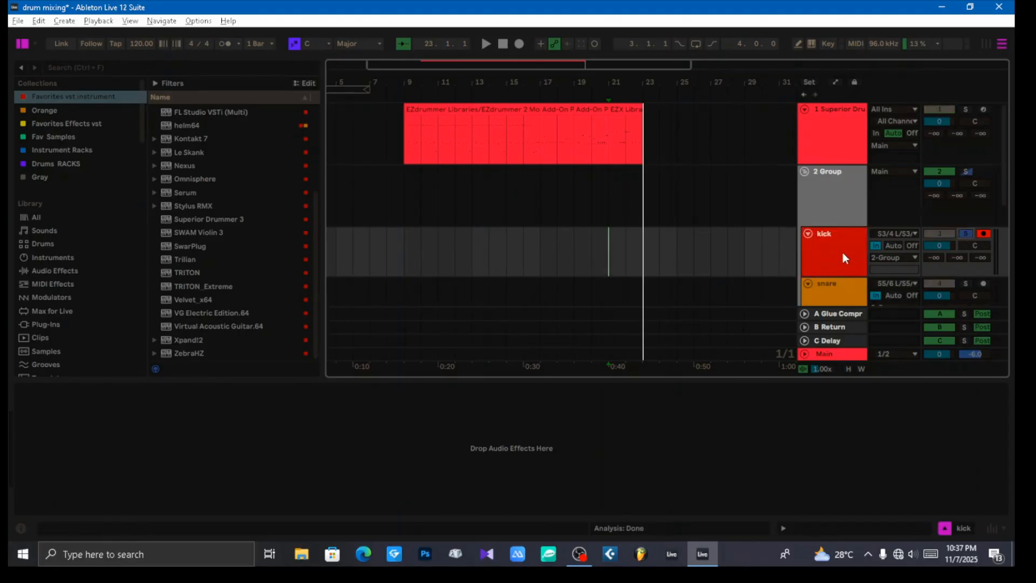
pyautogui.press('space')
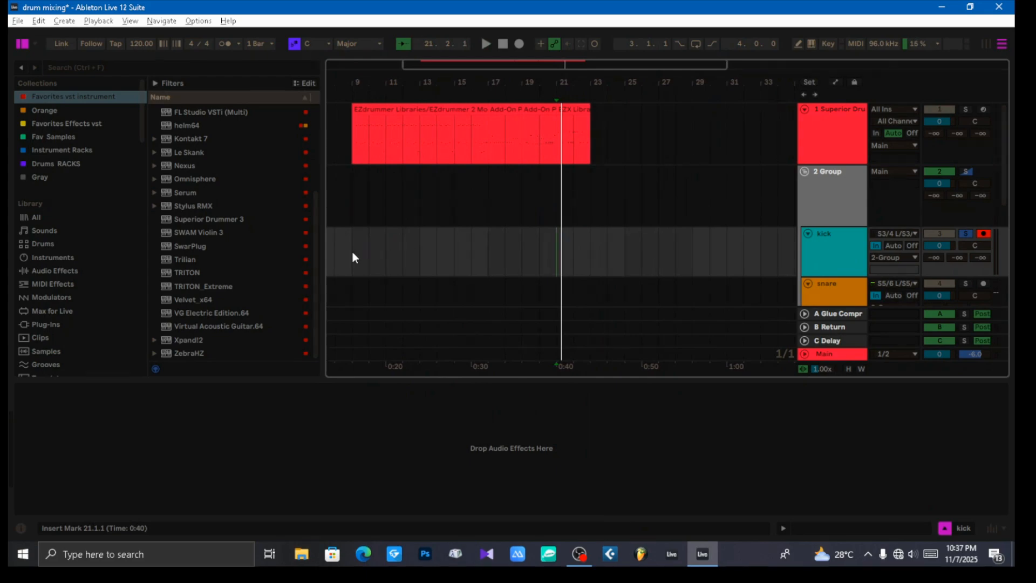
pyautogui.click(352, 252)
pyautogui.scroll(-2, 594, 240)
pyautogui.scroll(2, 611, 237)
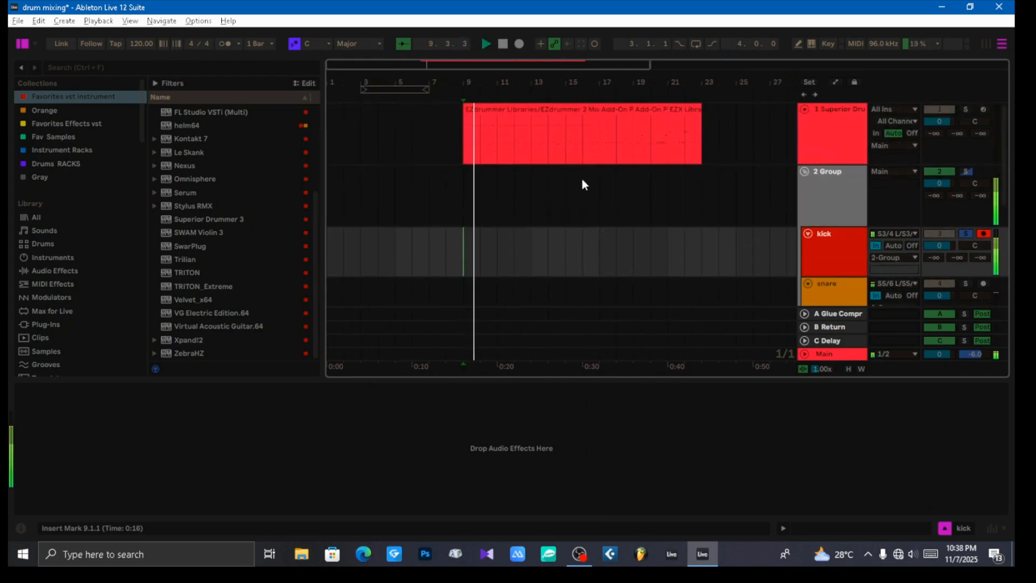
# Step: Loop the first Superior Drummer clip from bar 9 to bar 17, and reselect the kick track
pyautogui.click(521, 111)
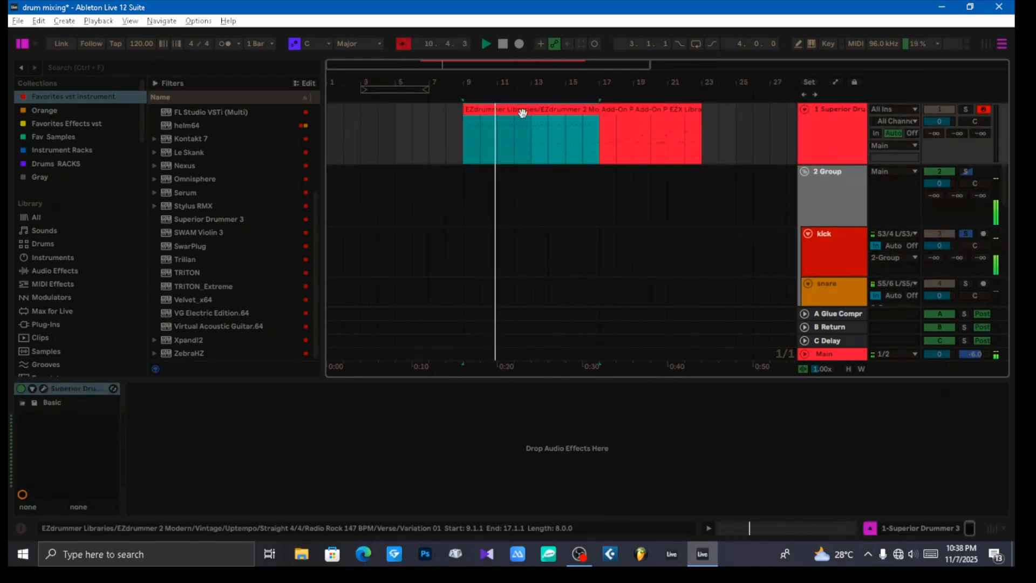
pyautogui.hotkey('ctrl', 'l')
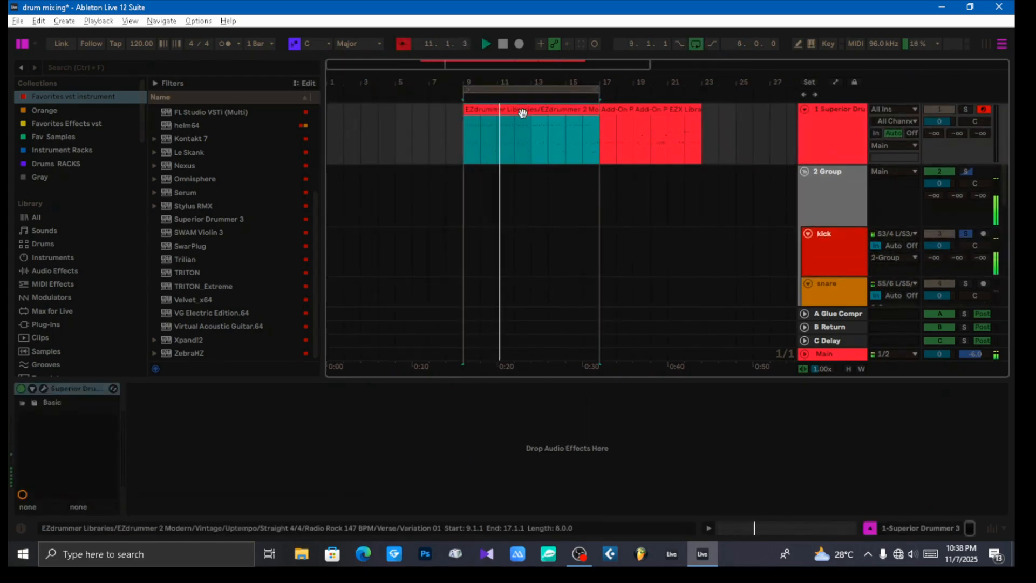
pyautogui.click(827, 251)
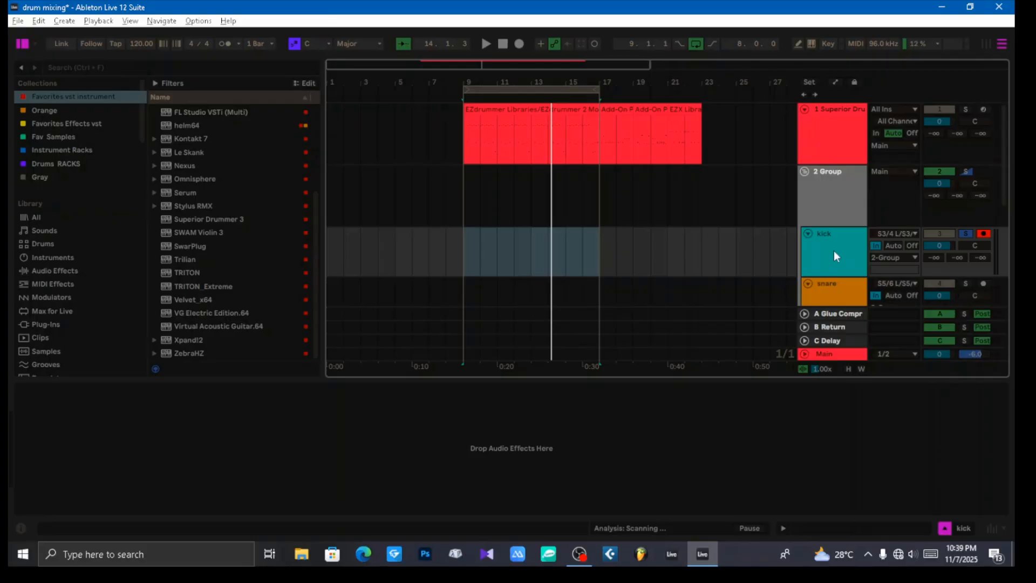
# Step: Open the Superior Drummer 3 plug-in, examine the output routing of its mixer channels, and close the plug-in
pyautogui.click(837, 136)
pyautogui.click(44, 389)
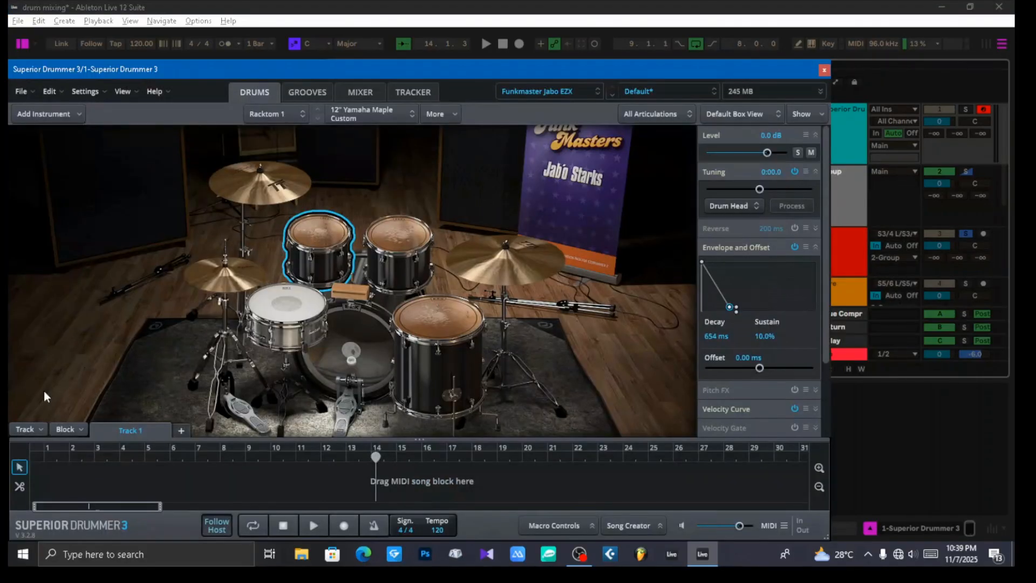
pyautogui.click(358, 93)
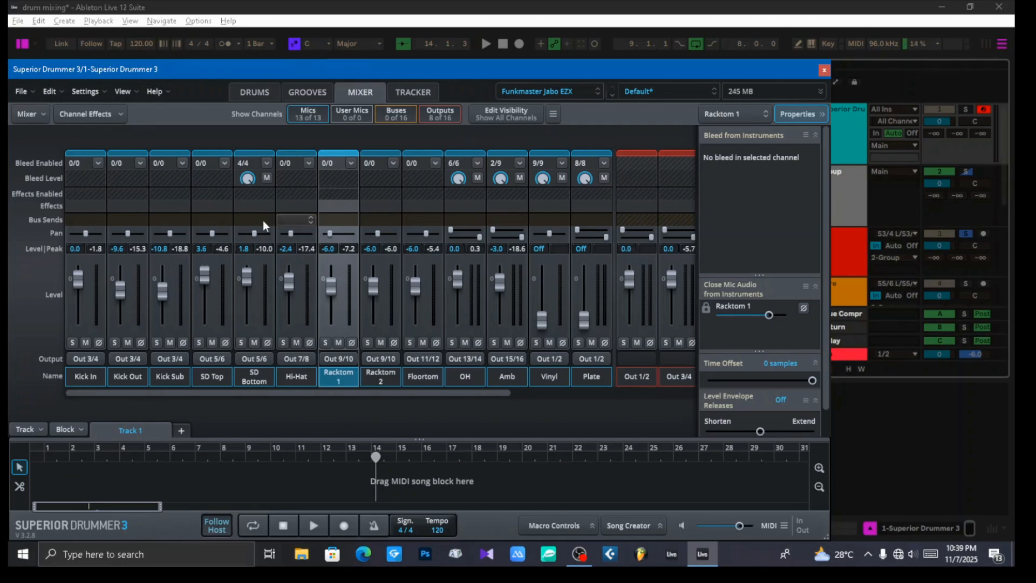
pyautogui.click(824, 70)
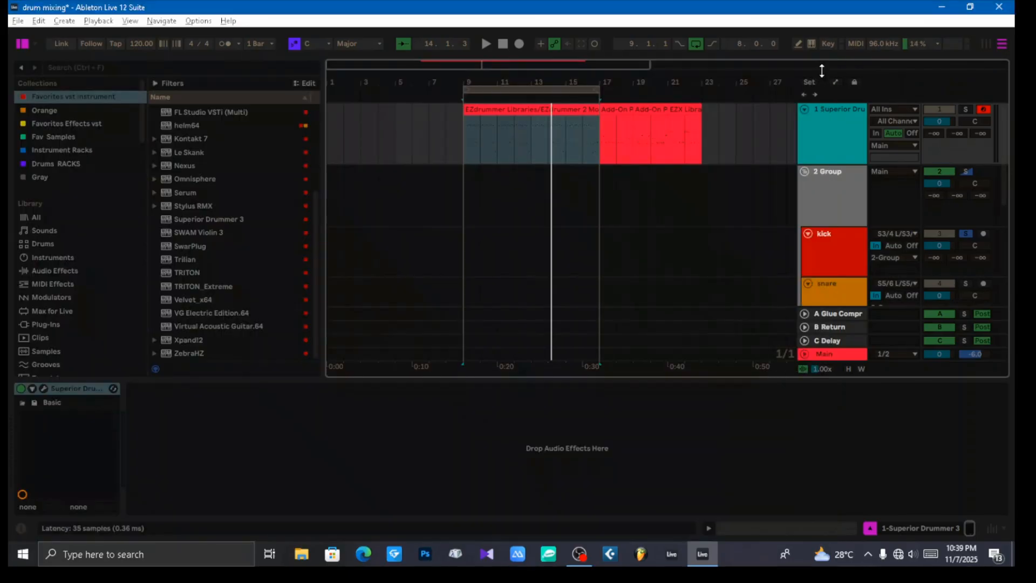
# Step: Add the Gate audio effect to the kick track
pyautogui.click(838, 249)
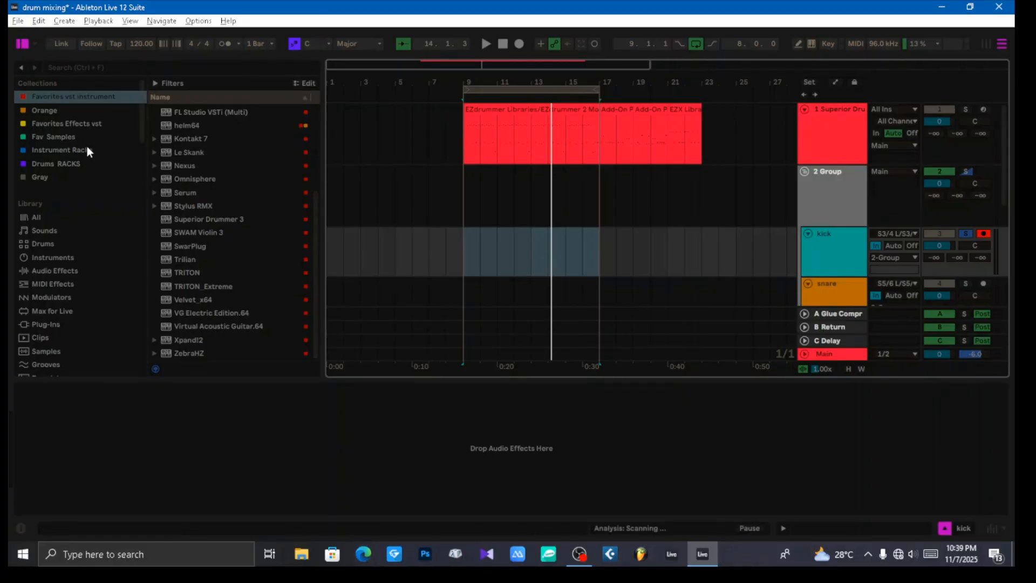
pyautogui.click(74, 123)
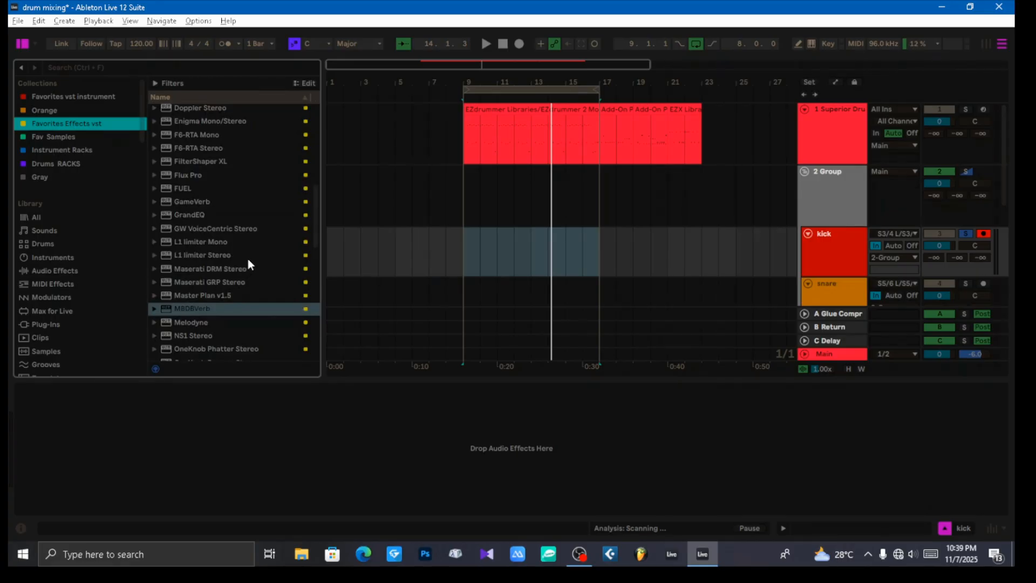
pyautogui.scroll(-2, 104, 286)
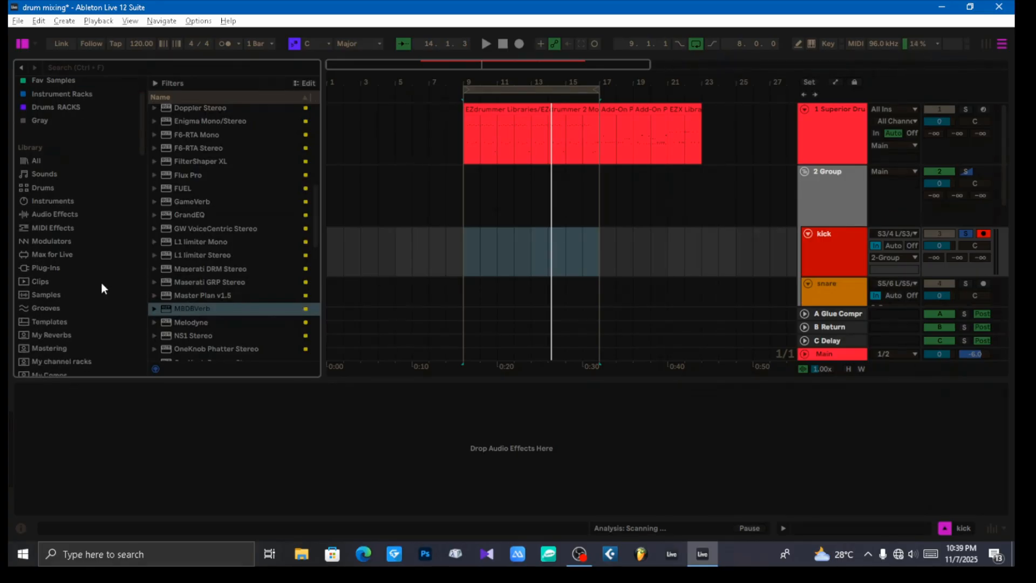
pyautogui.click(56, 216)
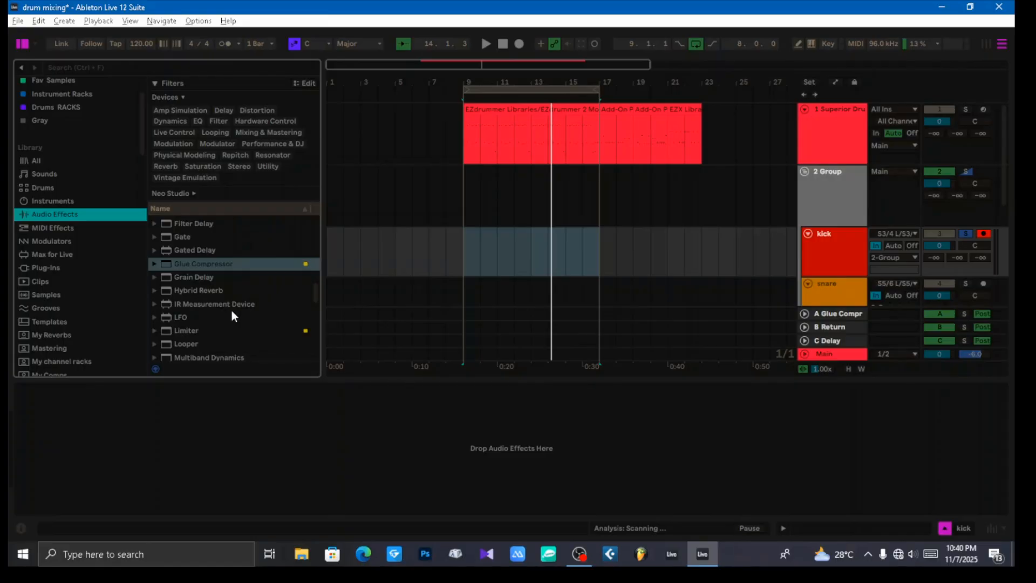
pyautogui.click(188, 238)
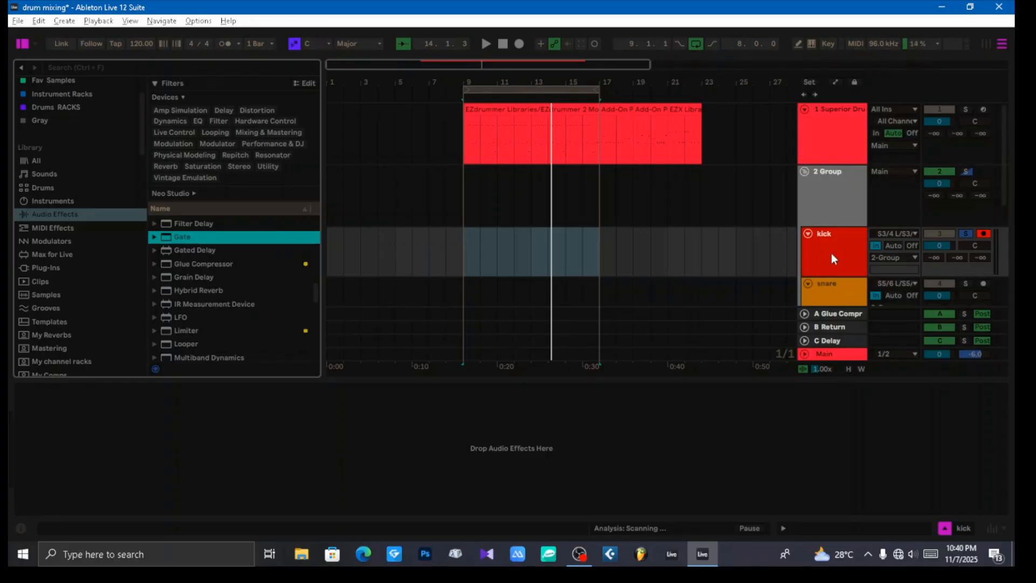
pyautogui.moveTo(187, 238); pyautogui.dragTo(831, 254)
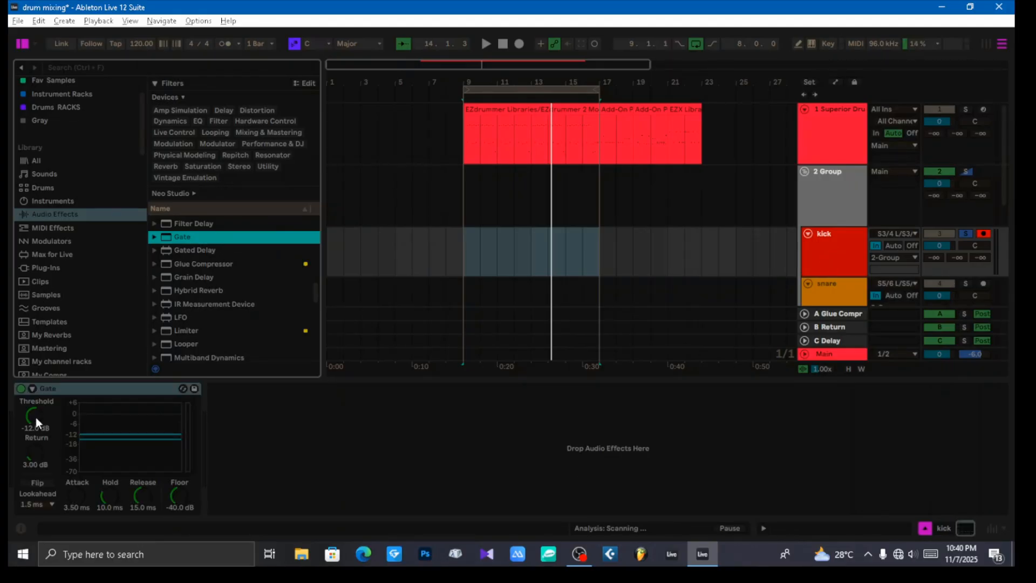
# Step: During playback, set the kick gate's threshold to -27.6 dB, attack to 0.02 ms and hold to 61.6 ms
pyautogui.press('space')
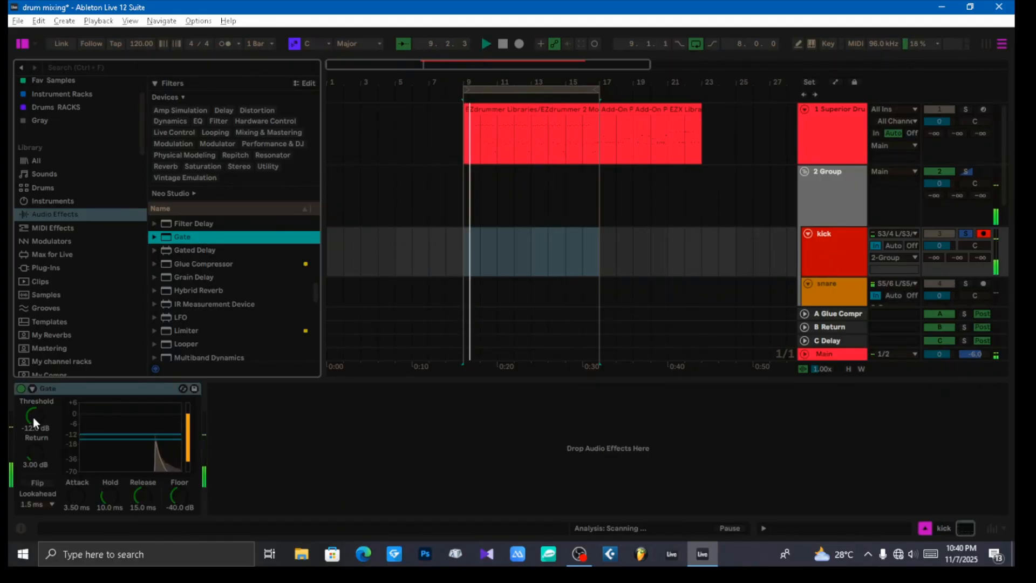
pyautogui.moveTo(34, 416); pyautogui.dragTo(34, 443)
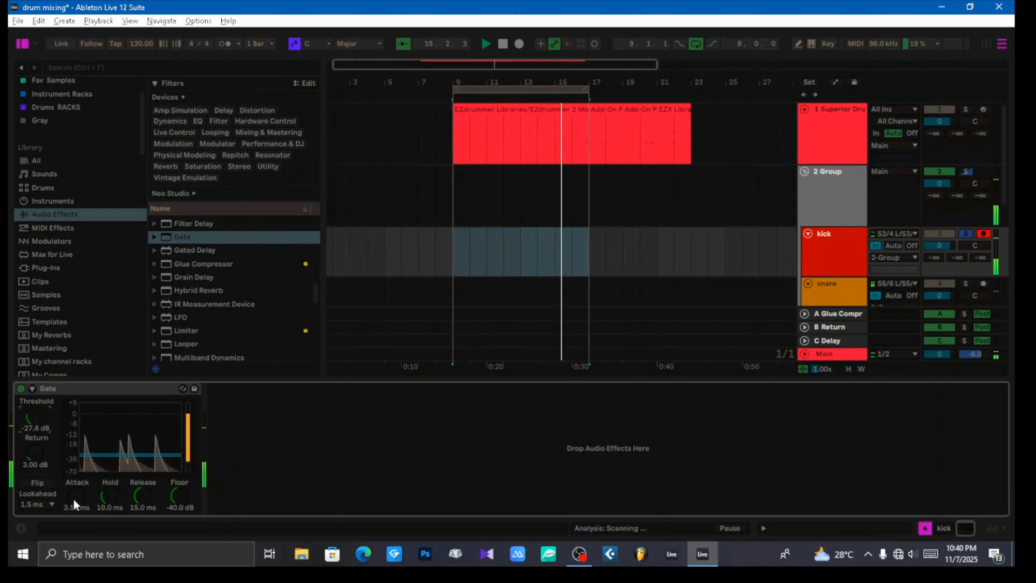
pyautogui.moveTo(77, 500); pyautogui.dragTo(76, 469)
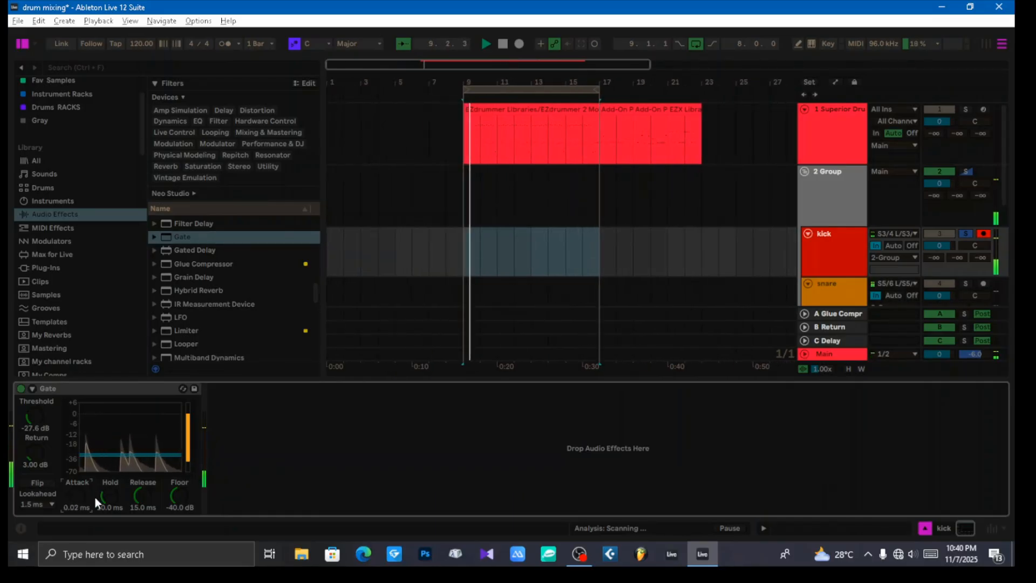
pyautogui.moveTo(110, 497)
pyautogui.mouseDown()
pyautogui.moveTo(110, 519)
pyautogui.moveTo(110, 485)
pyautogui.mouseUp()
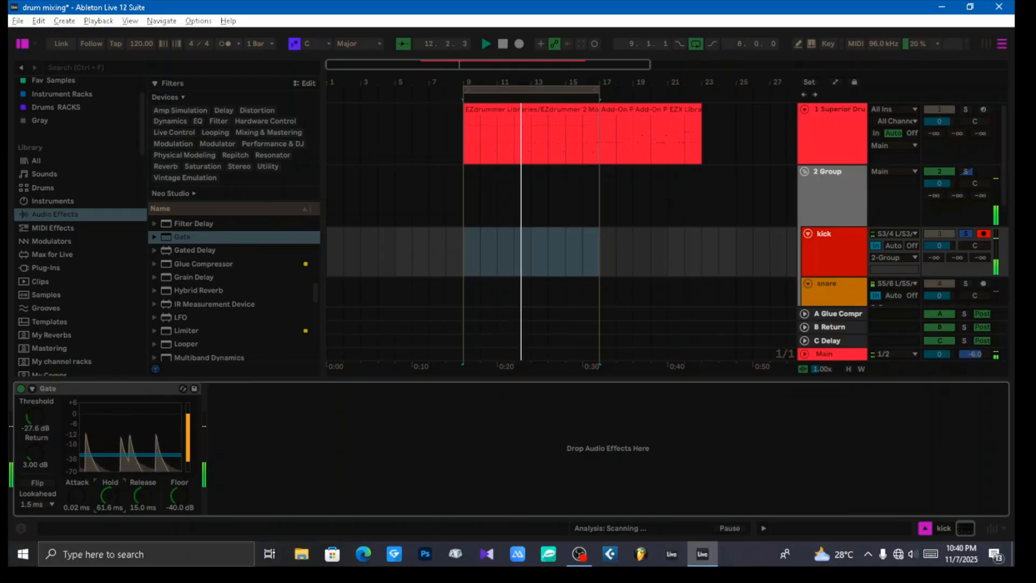
# Step: Set the kick gate's hold to 2.68 ms, release to 20.4 ms and floor to -68.5 dB
pyautogui.moveTo(110, 496); pyautogui.dragTo(146, 496)
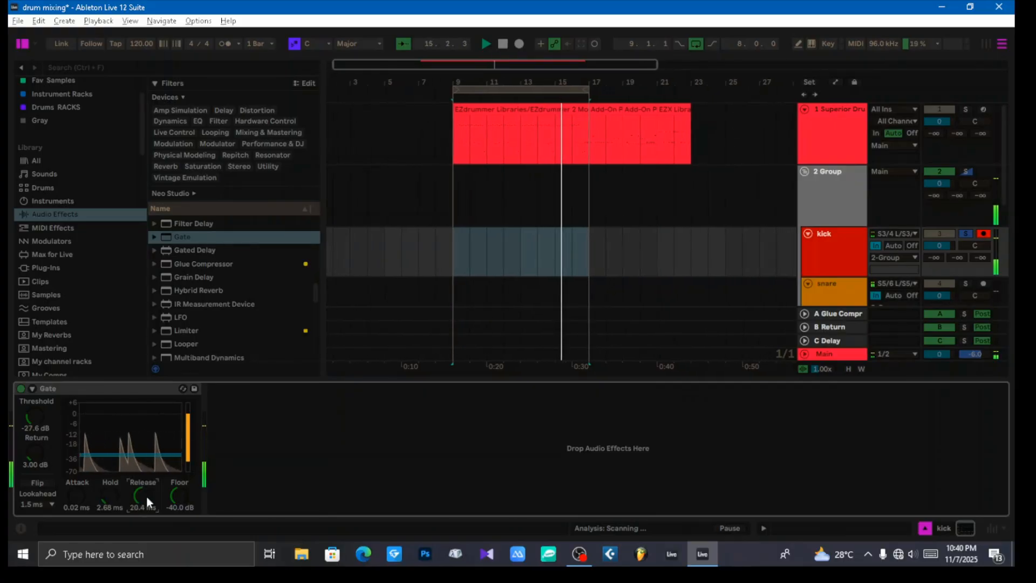
pyautogui.moveTo(179, 492); pyautogui.dragTo(179, 490)
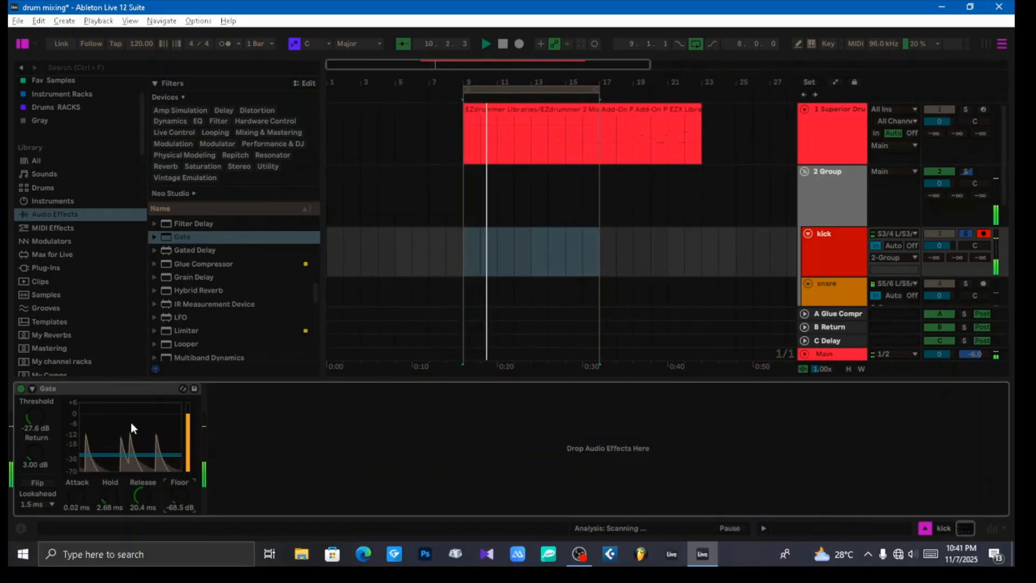
# Step: Delete the Gate from the kick track and add the Compressor audio effect in its place
pyautogui.click(125, 390)
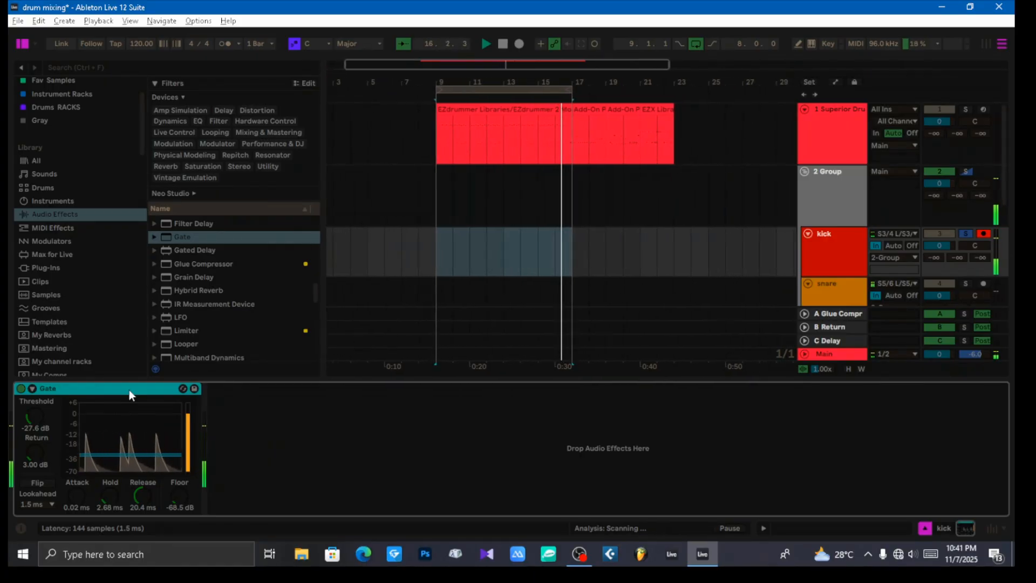
pyautogui.press('Delete')
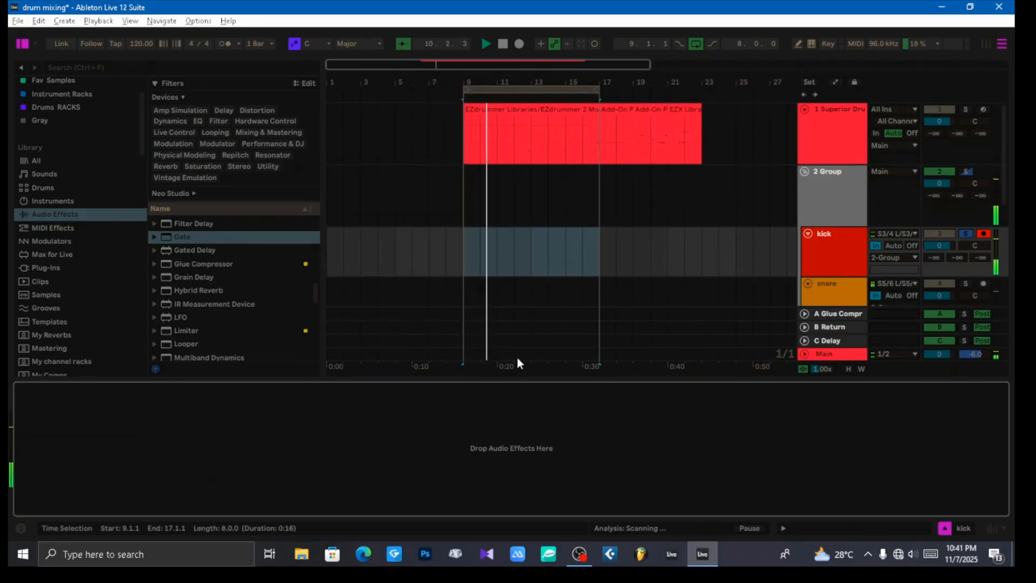
pyautogui.click(846, 259)
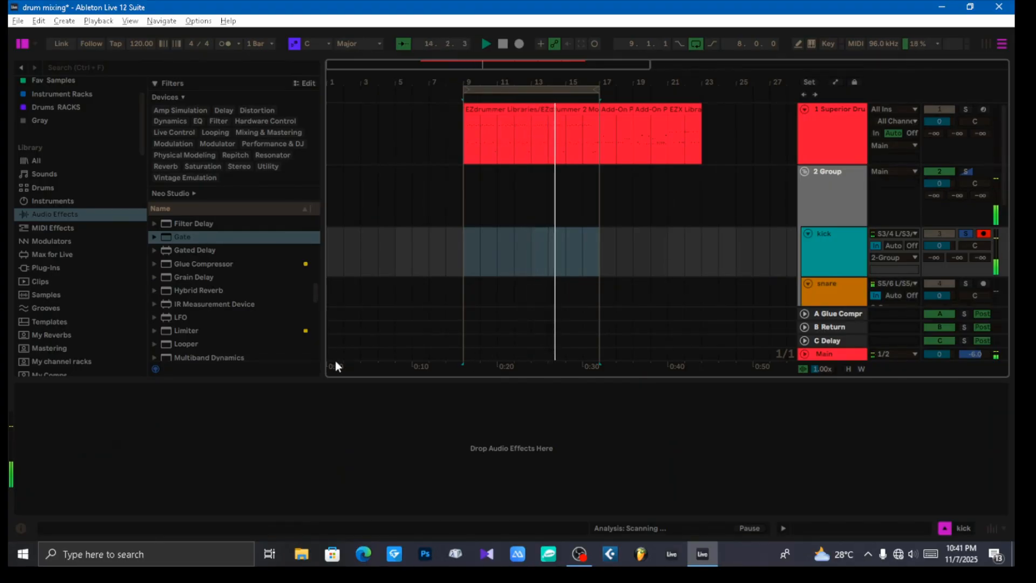
pyautogui.scroll(7, 214, 319)
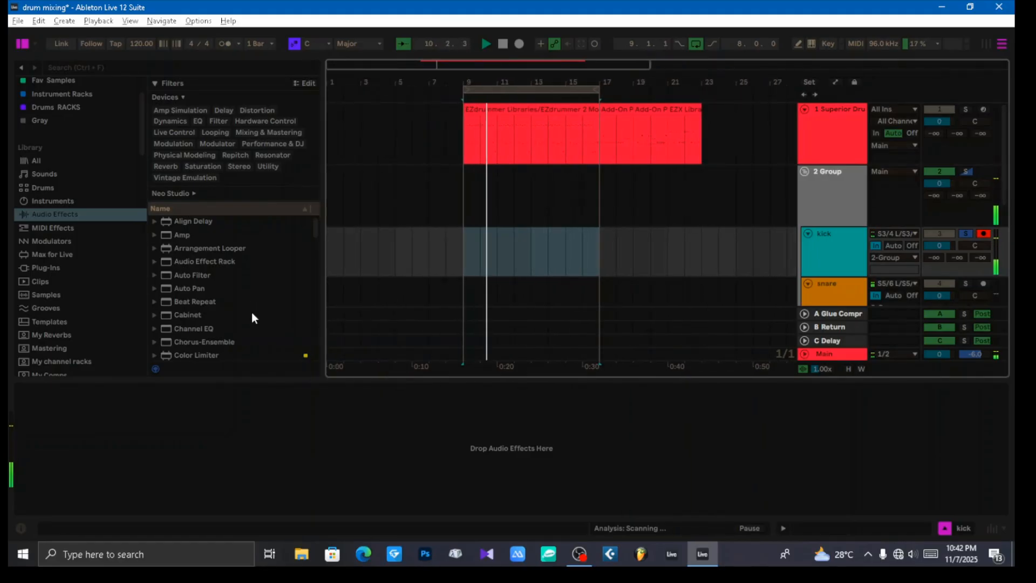
pyautogui.scroll(-2, 252, 311)
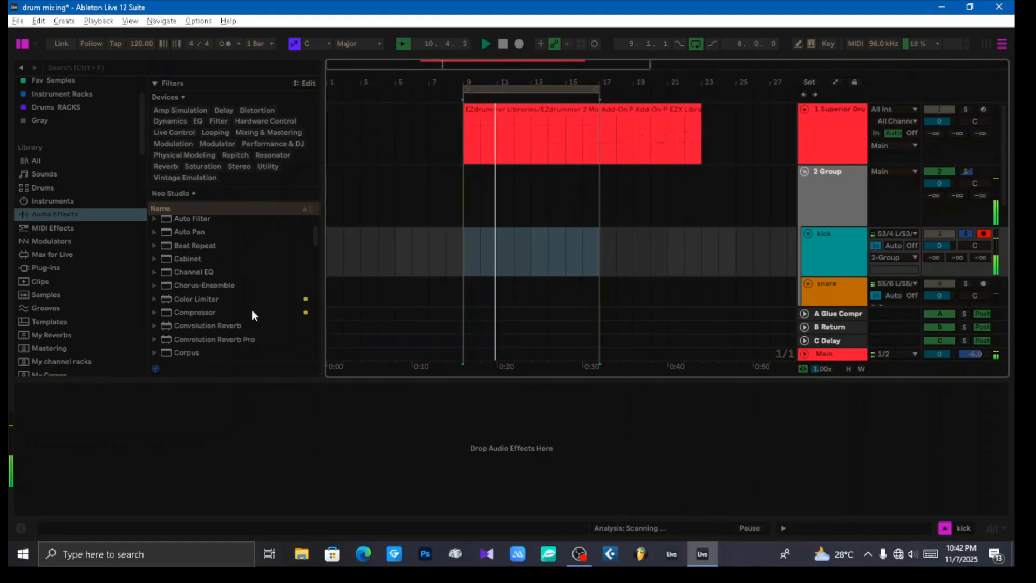
pyautogui.doubleClick(192, 311)
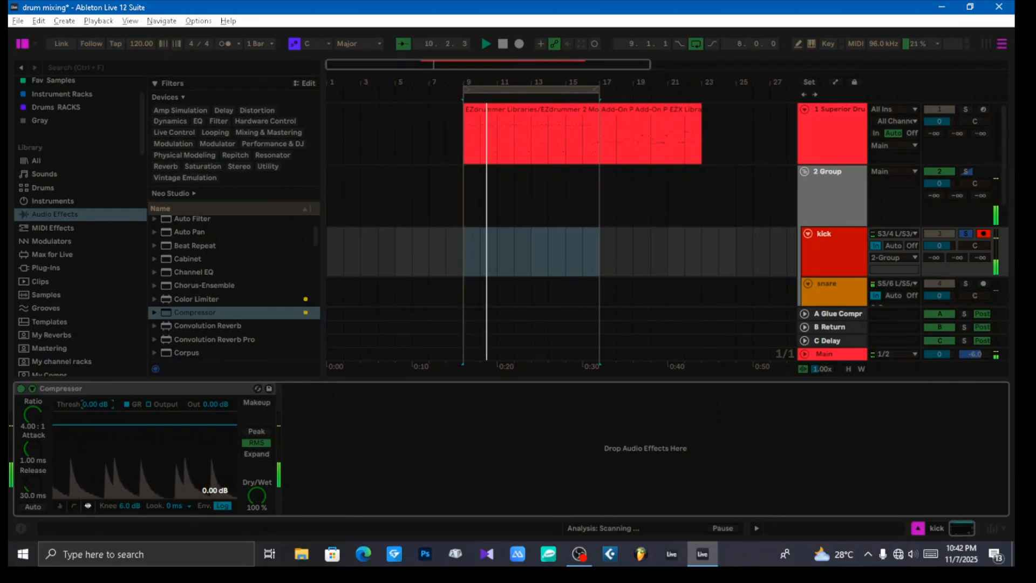
# Step: Set the kick compressor's threshold to -27.2 dB and audition its makeup gain, leaving makeup switched off
pyautogui.moveTo(96, 404); pyautogui.dragTo(96, 461)
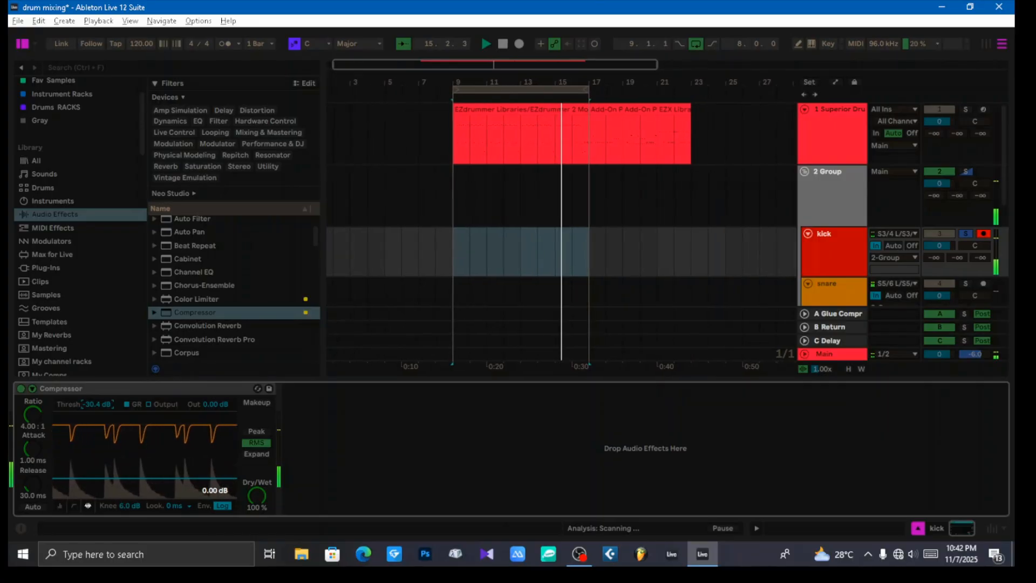
pyautogui.moveTo(96, 402); pyautogui.dragTo(95, 398)
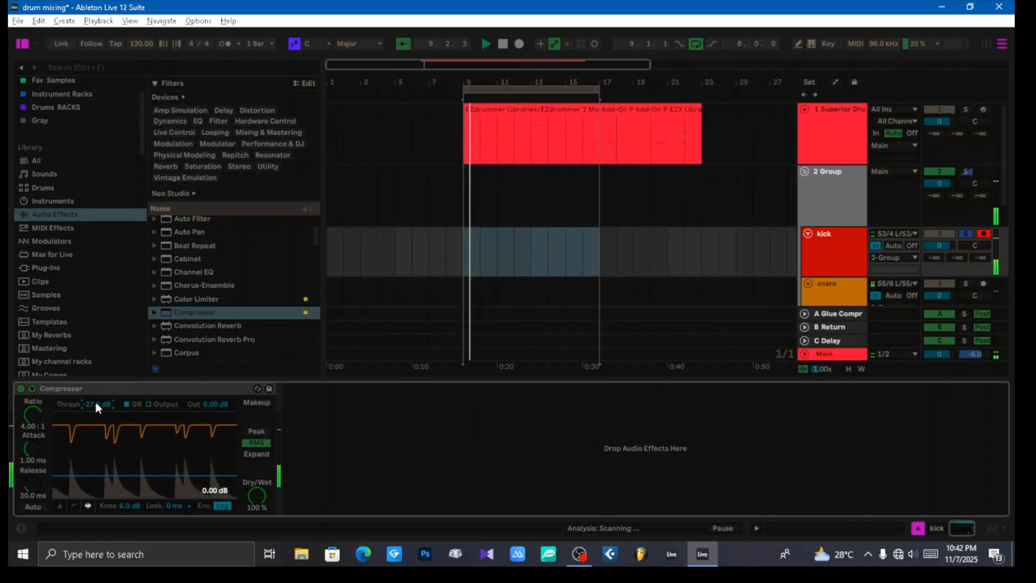
pyautogui.click(256, 402)
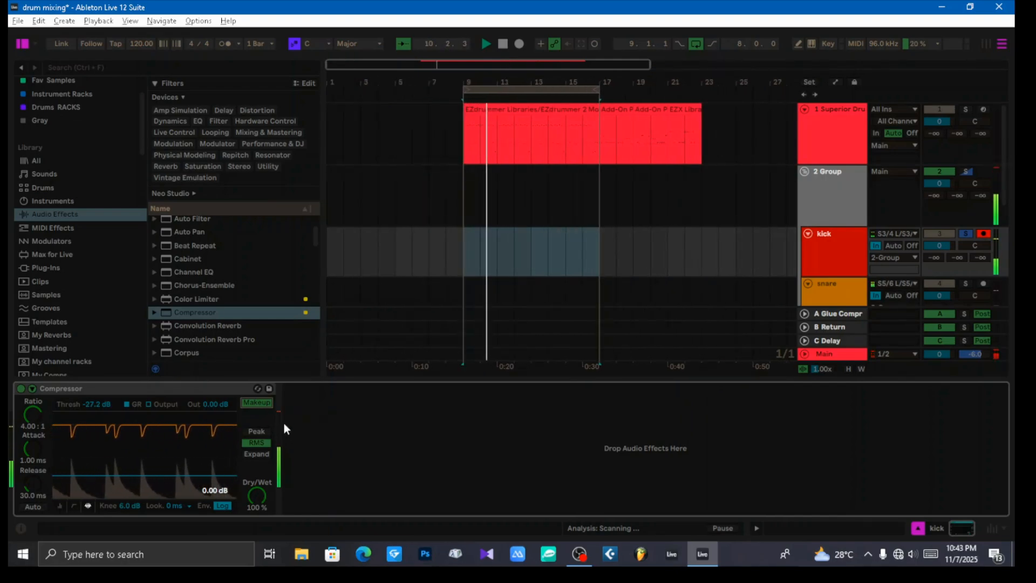
pyautogui.click(254, 405)
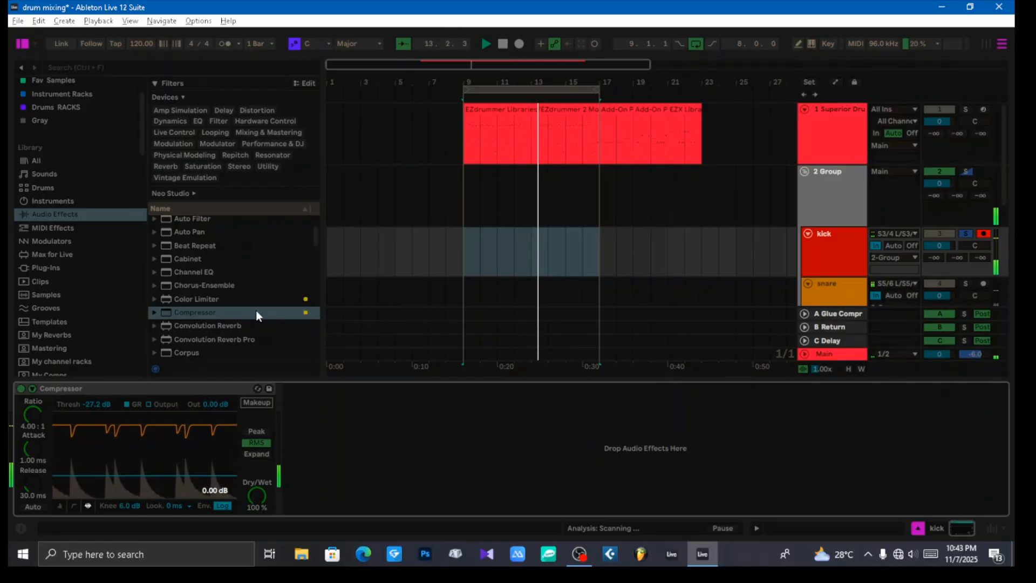
# Step: Add a Channel EQ after the compressor on the kick track and enable its high-pass filter
pyautogui.click(185, 271)
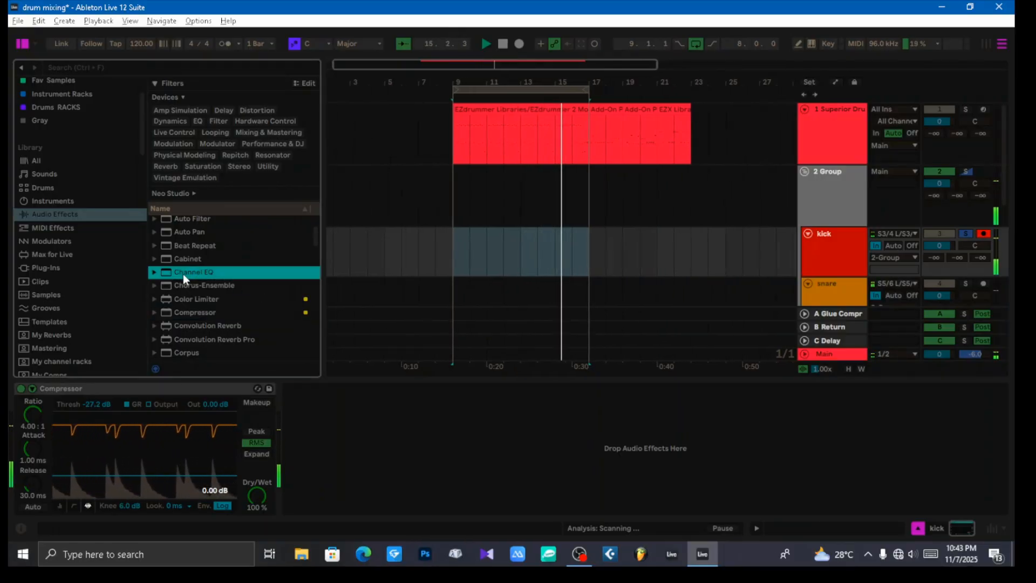
pyautogui.moveTo(179, 269); pyautogui.dragTo(354, 420)
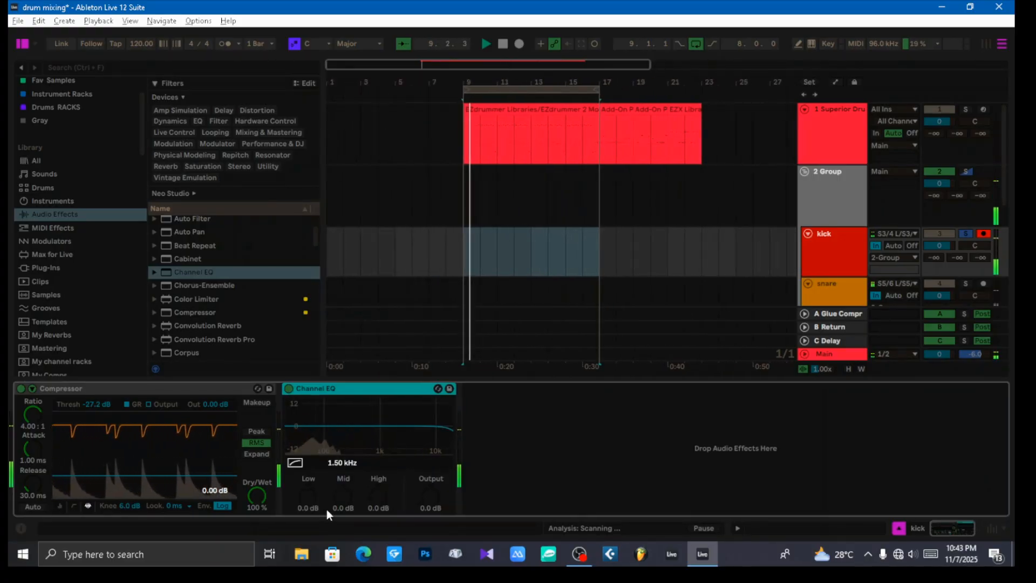
pyautogui.click(296, 464)
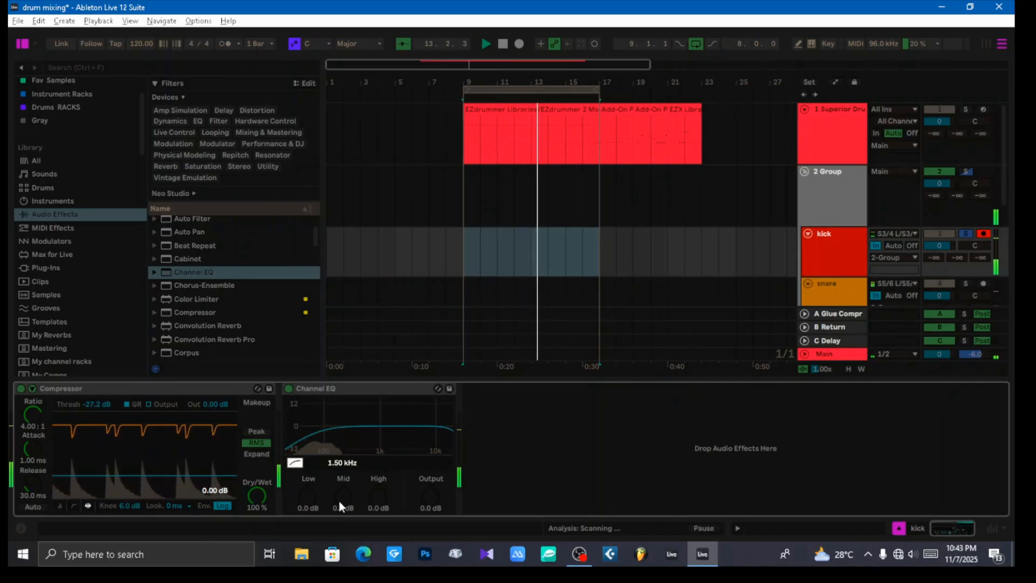
# Step: Set the Channel EQ's mid frequency to 120 Hz, with low at 6.4 dB, mid at 3.4 dB and high at 1.7 dB
pyautogui.moveTo(308, 496); pyautogui.dragTo(308, 442)
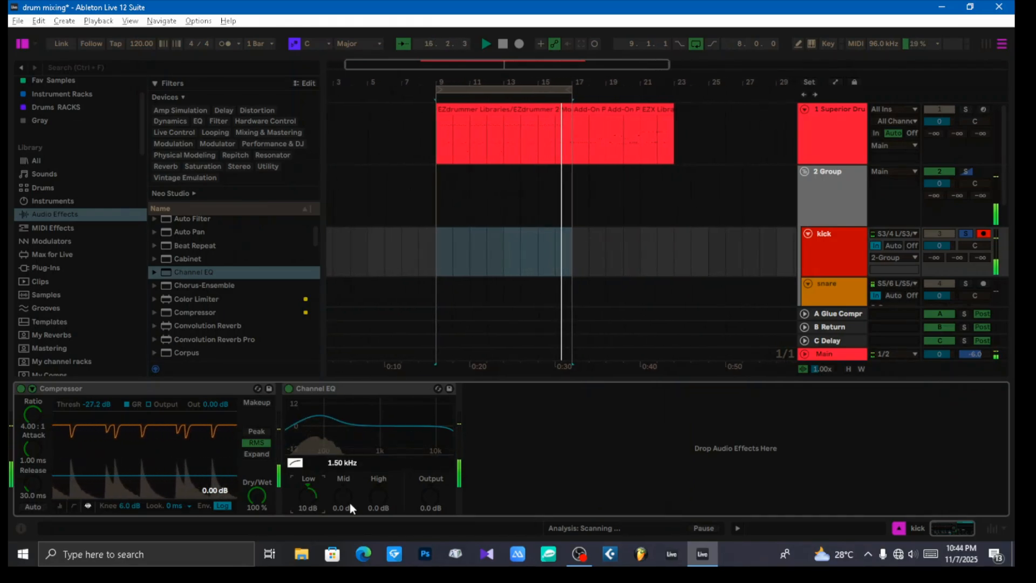
pyautogui.moveTo(341, 497)
pyautogui.mouseDown()
pyautogui.moveTo(341, 487)
pyautogui.moveTo(342, 497)
pyautogui.mouseUp()
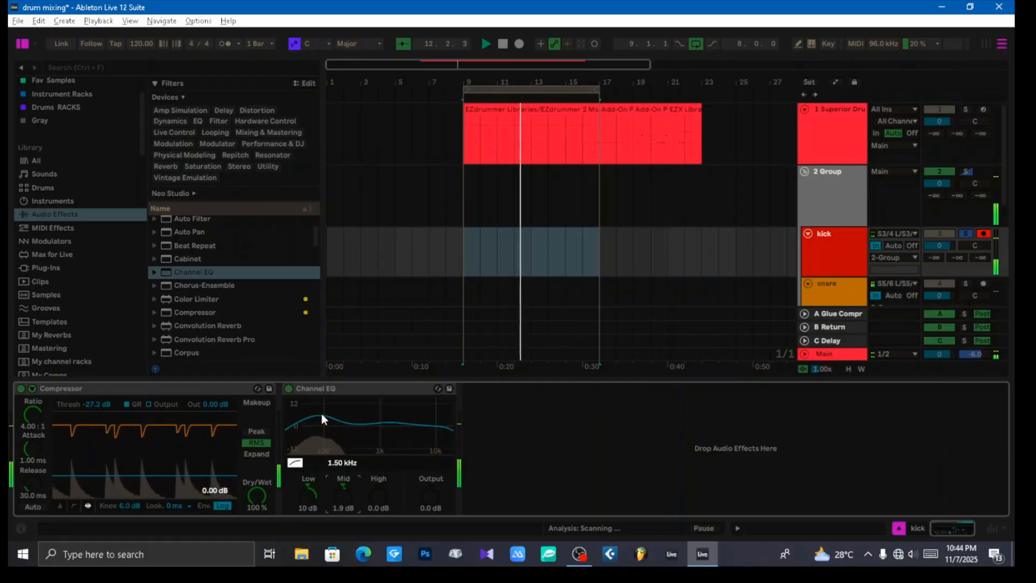
pyautogui.click(340, 463)
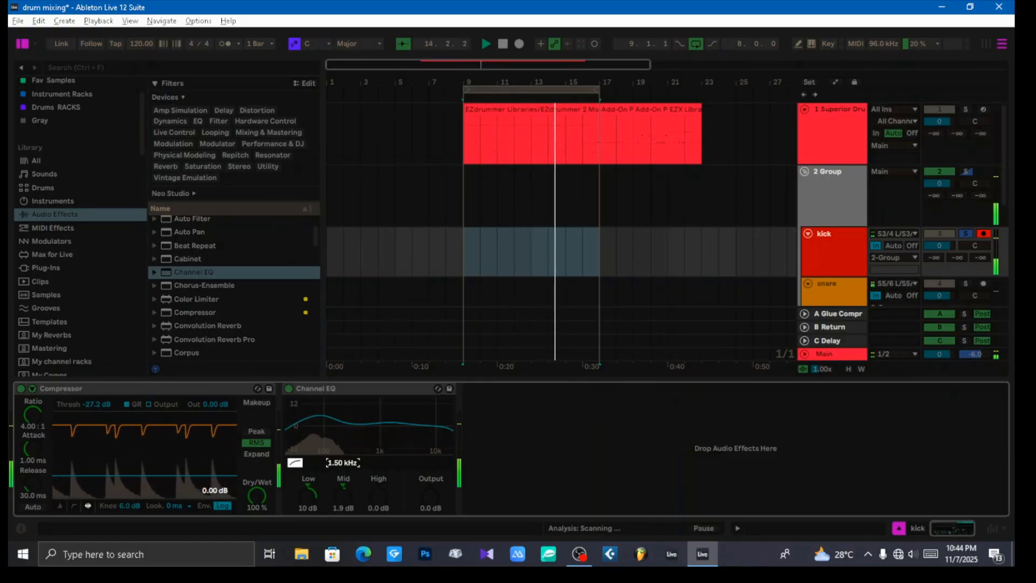
pyautogui.moveTo(345, 463); pyautogui.dragTo(344, 482)
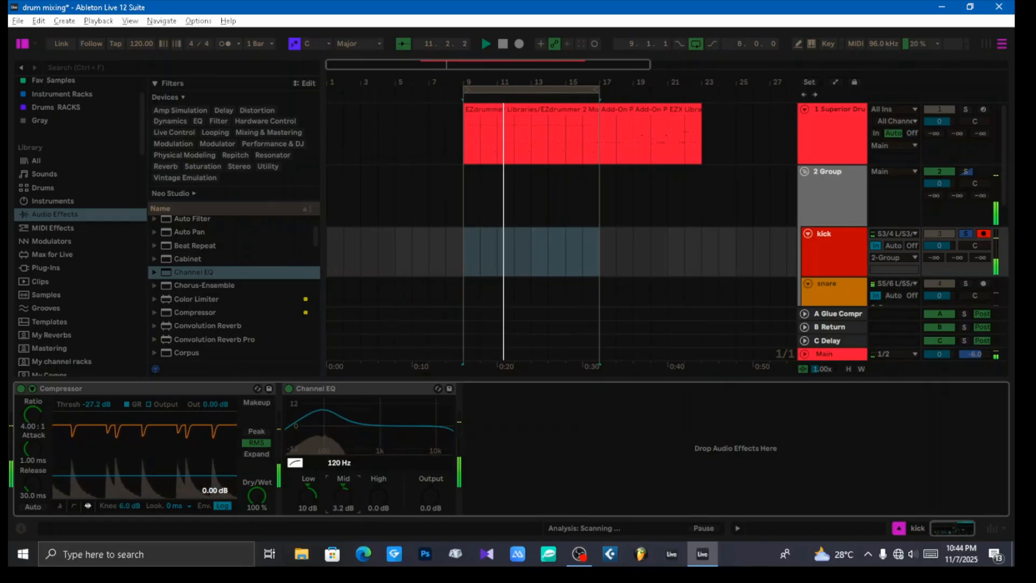
pyautogui.moveTo(343, 494)
pyautogui.mouseDown()
pyautogui.moveTo(306, 508)
pyautogui.moveTo(306, 488)
pyautogui.moveTo(343, 498)
pyautogui.mouseUp()
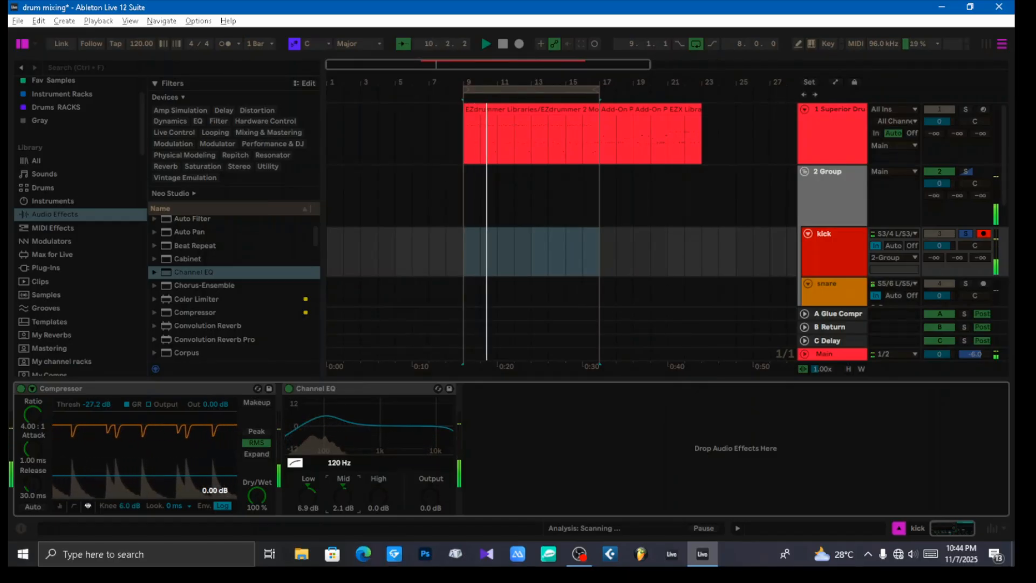
pyautogui.moveTo(343, 493); pyautogui.dragTo(377, 493)
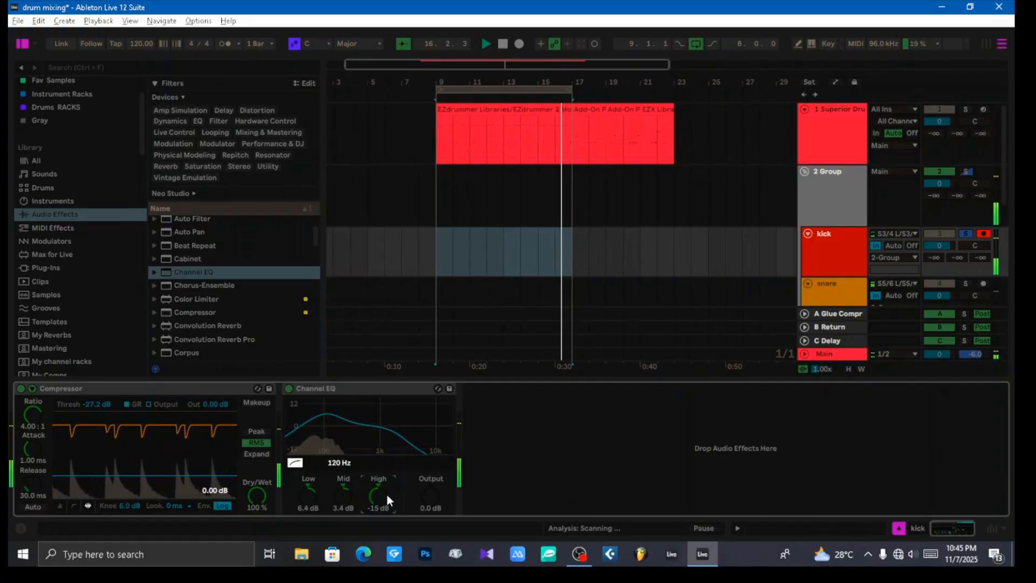
pyautogui.moveTo(380, 497)
pyautogui.mouseDown()
pyautogui.moveTo(381, 452)
pyautogui.moveTo(380, 498)
pyautogui.mouseUp()
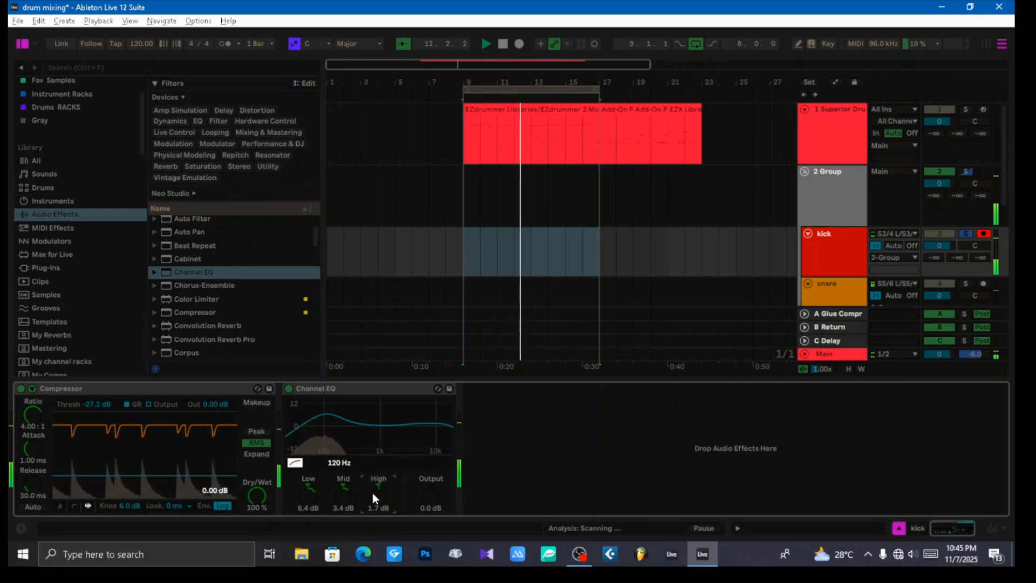
# Step: Add an EQ Eight after the Channel EQ on the kick track
pyautogui.click(358, 389)
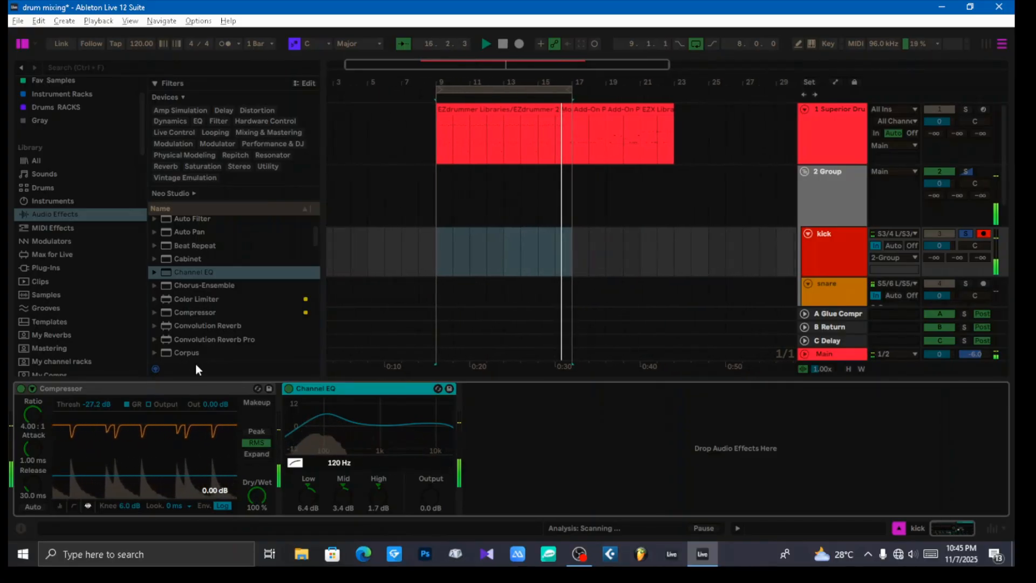
pyautogui.scroll(-3, 231, 295)
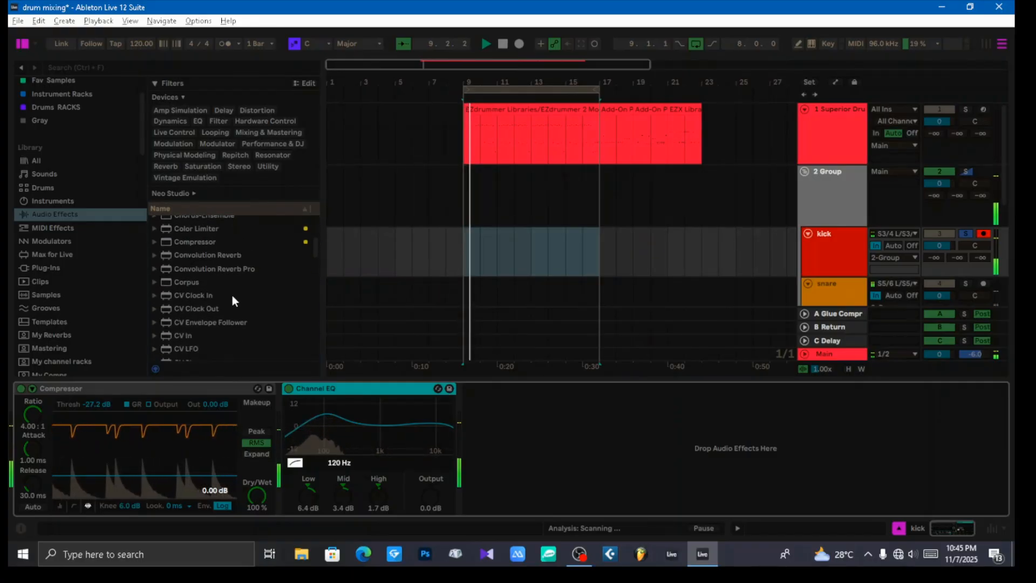
pyautogui.scroll(3, 235, 293)
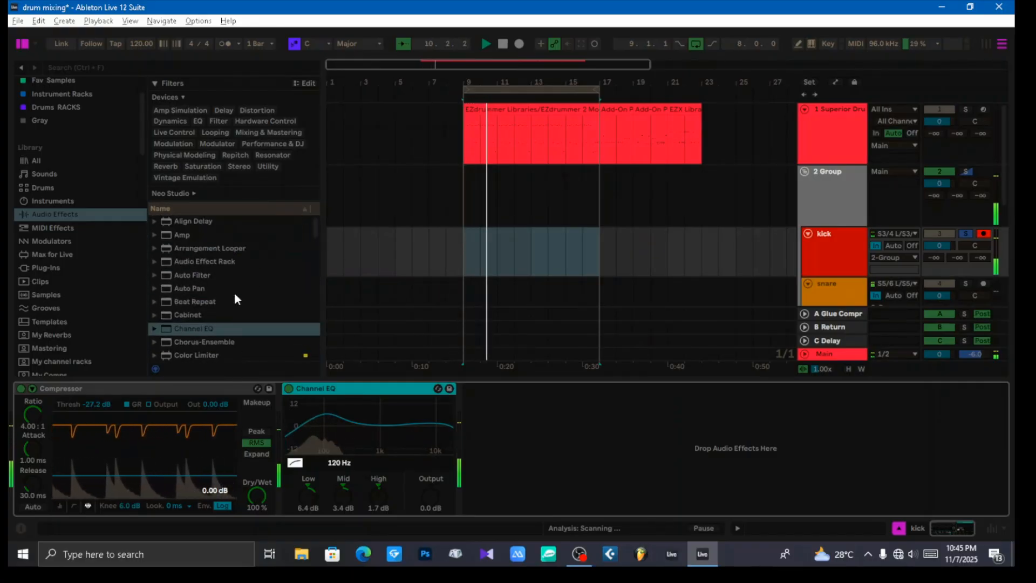
pyautogui.scroll(-6, 235, 293)
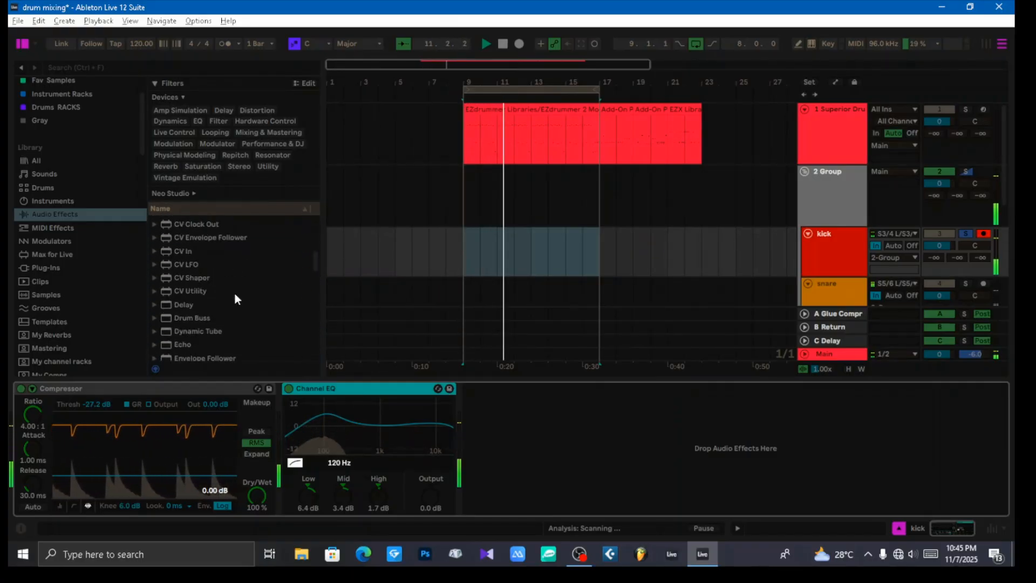
pyautogui.click(185, 300)
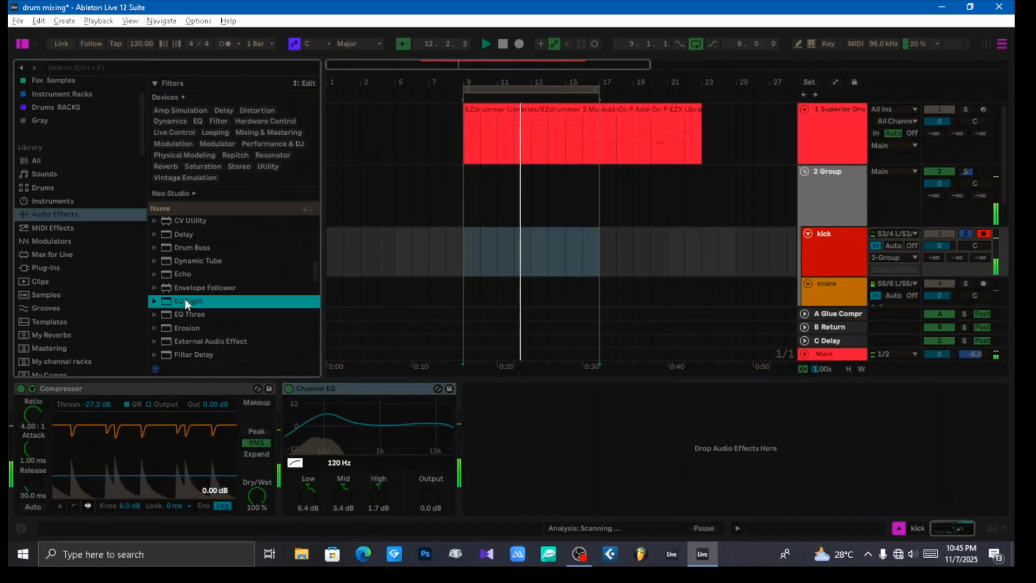
pyautogui.moveTo(185, 301); pyautogui.dragTo(515, 434)
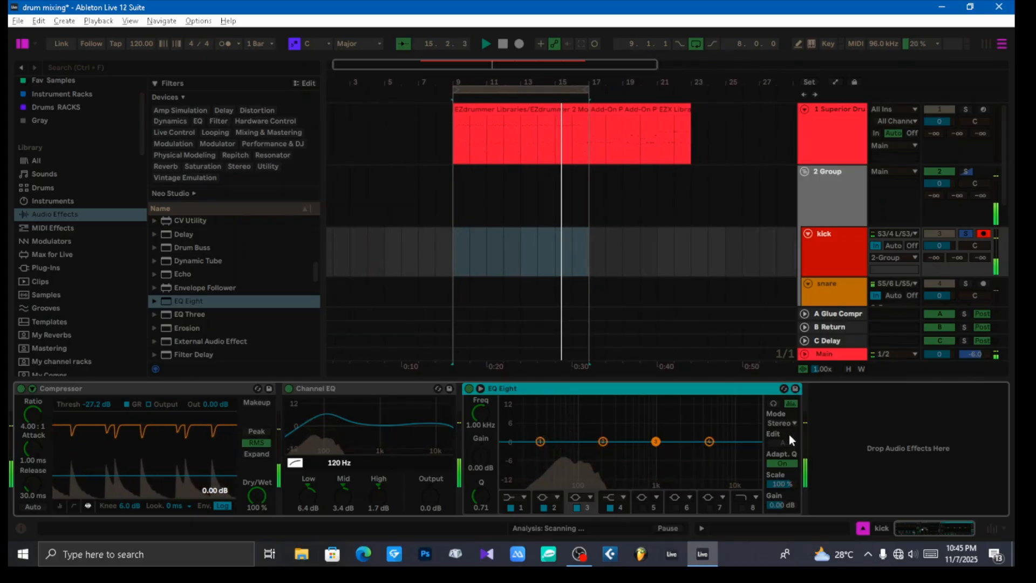
# Step: With EQ Eight's audition mode on, set band 2 to -4.34 dB at 170 Hz and band 3 to 0.37 dB at 1.07 kHz
pyautogui.click(773, 404)
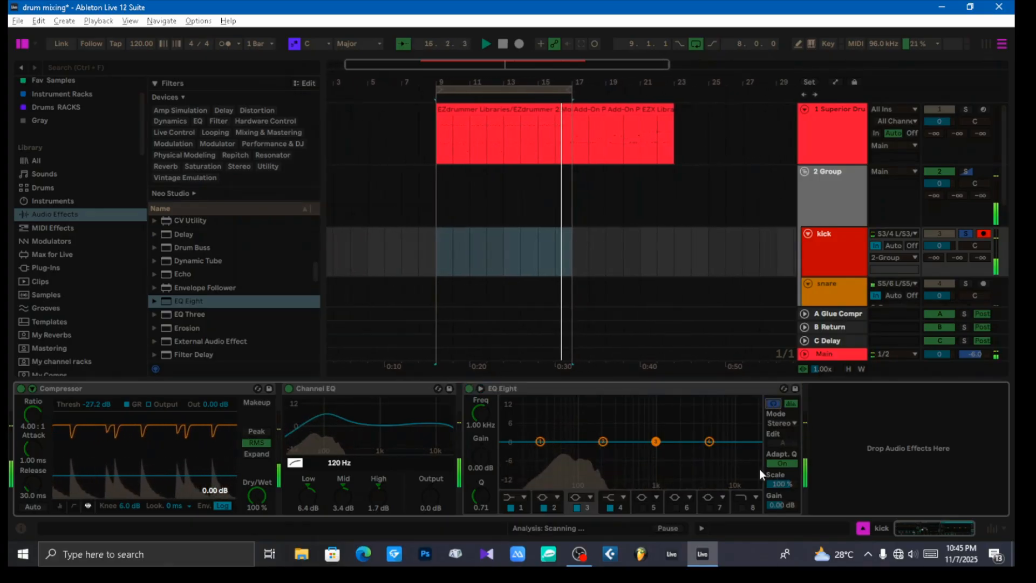
pyautogui.click(540, 441)
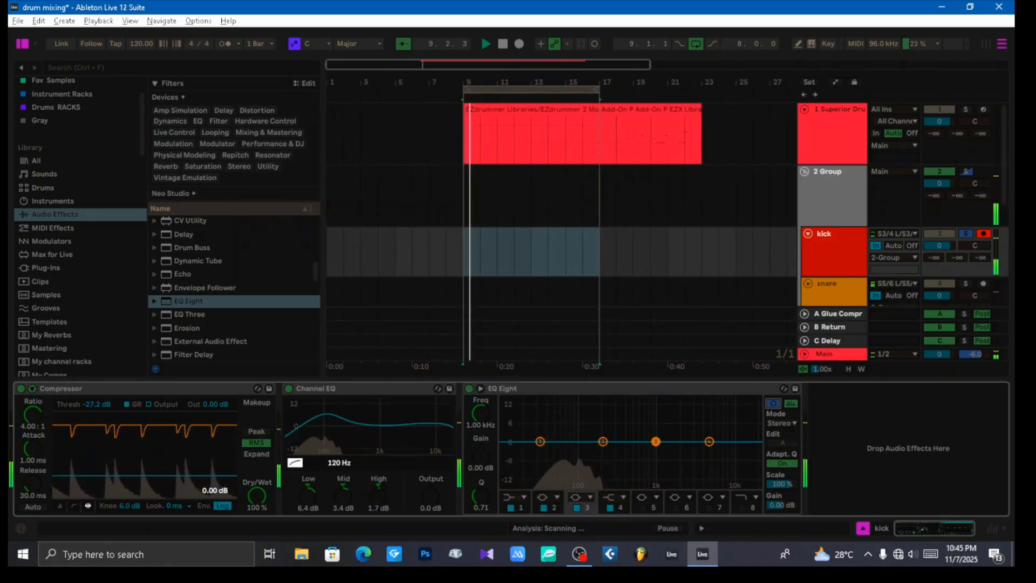
pyautogui.moveTo(540, 441); pyautogui.dragTo(596, 453)
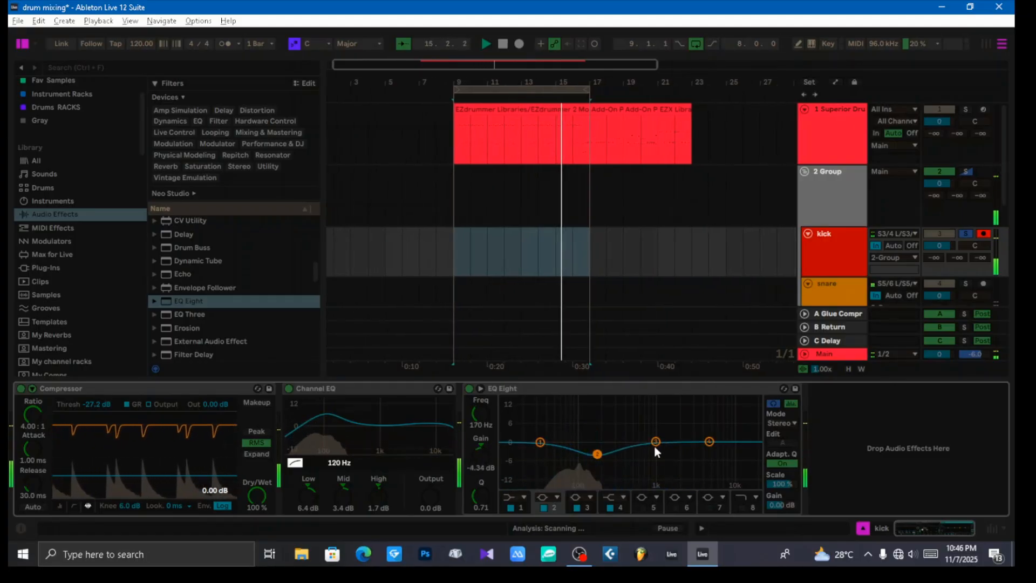
pyautogui.moveTo(655, 443)
pyautogui.mouseDown()
pyautogui.moveTo(659, 452)
pyautogui.moveTo(658, 440)
pyautogui.mouseUp()
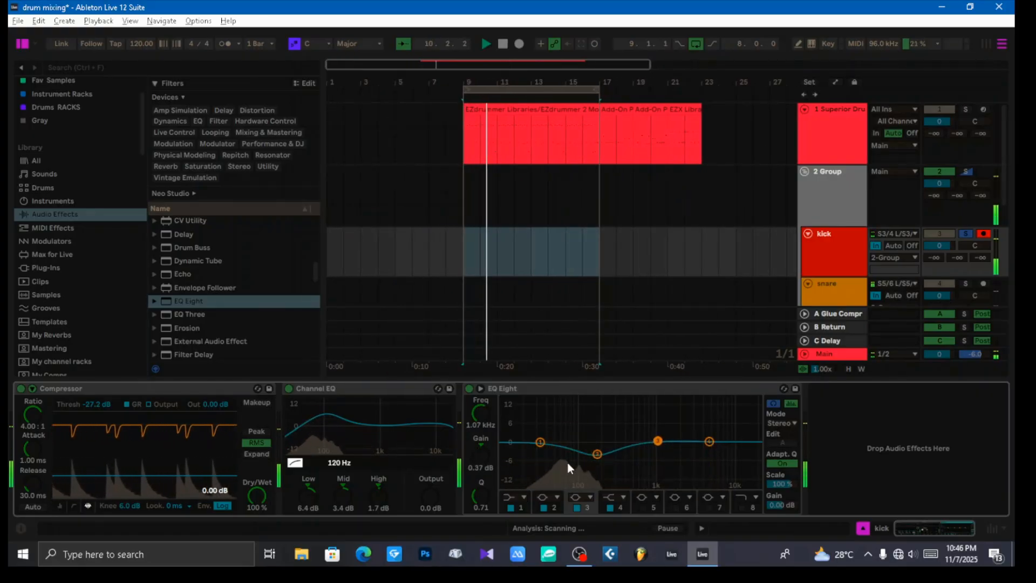
# Step: Enable EQ Eight's band 5 at 12.4 kHz with -1.61 dB gain, and turn off audition mode
pyautogui.click(540, 442)
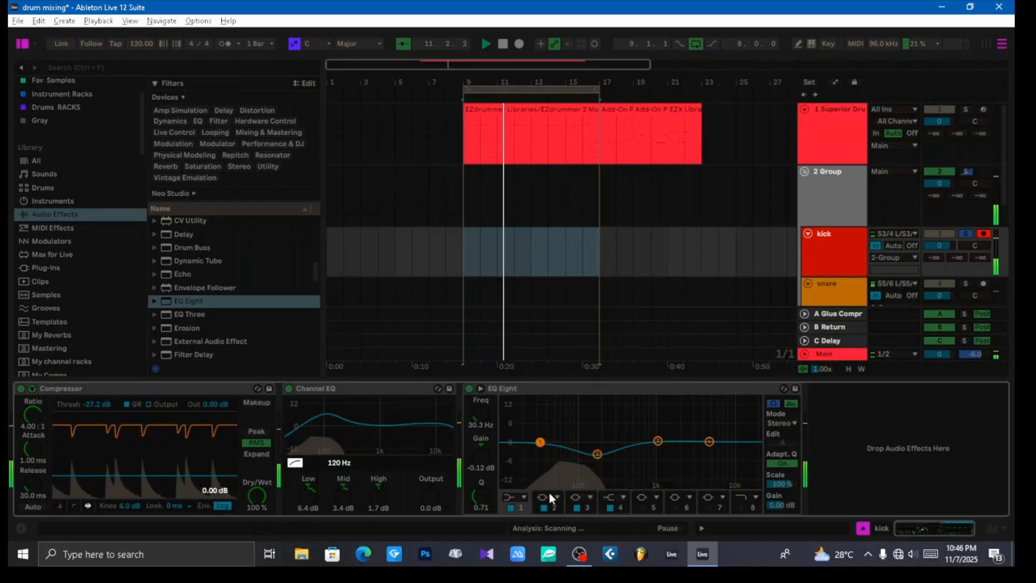
pyautogui.click(643, 507)
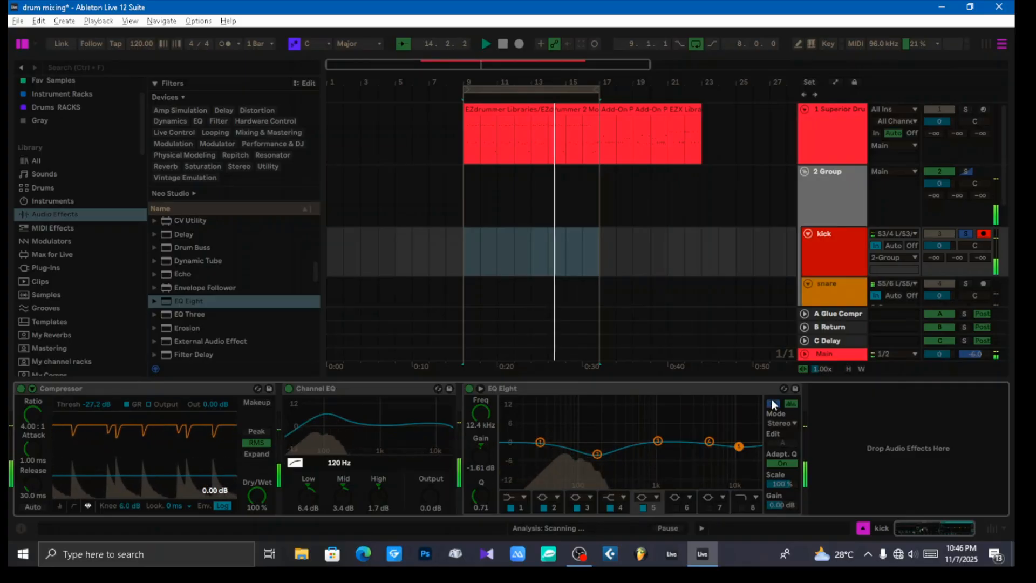
# Step: Change EQ Eight's band 1 to a low-cut filter at about 52 Hz with Q 0.93
pyautogui.click(540, 442)
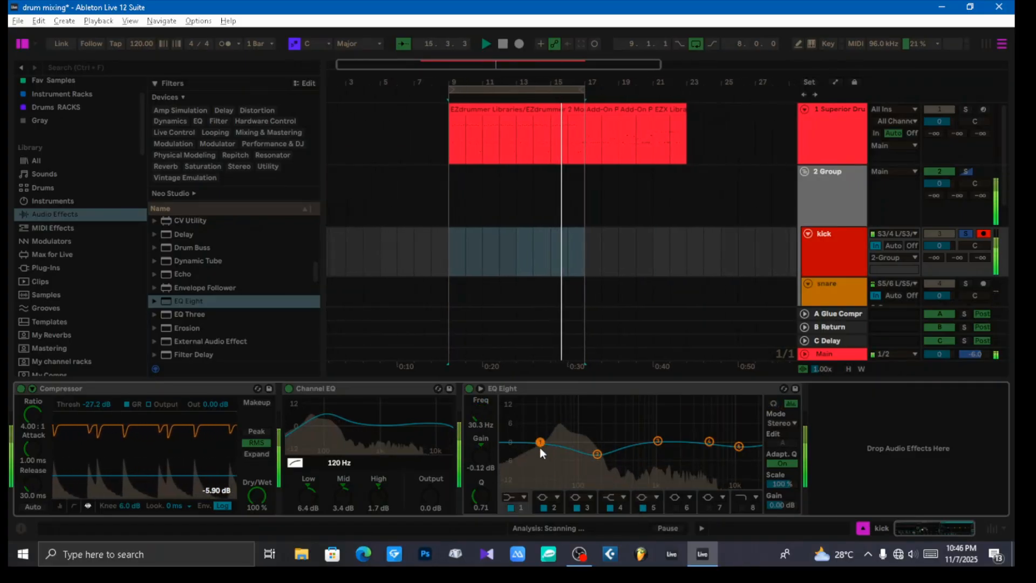
pyautogui.click(522, 497)
pyautogui.click(513, 421)
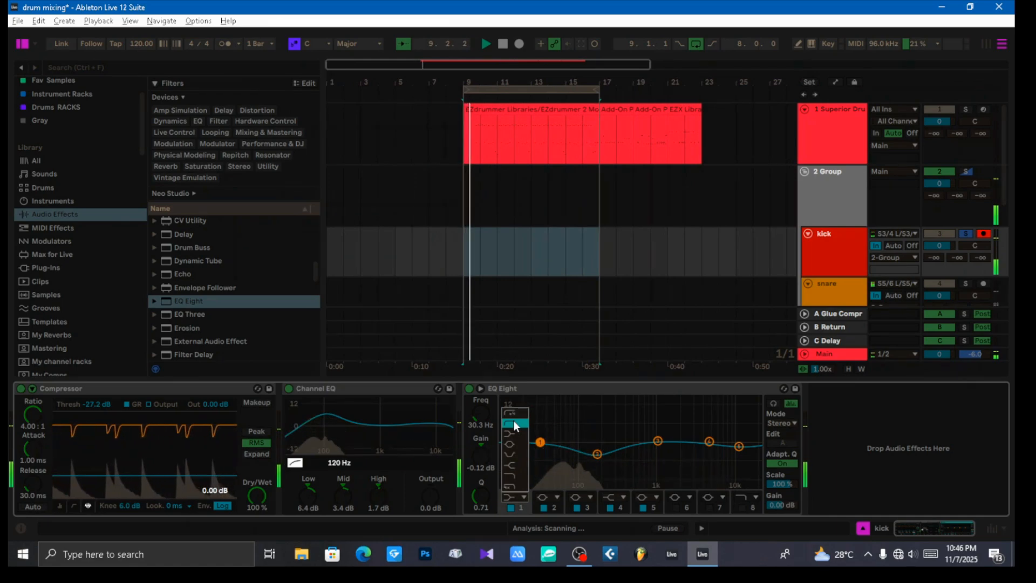
pyautogui.moveTo(539, 453); pyautogui.dragTo(558, 448)
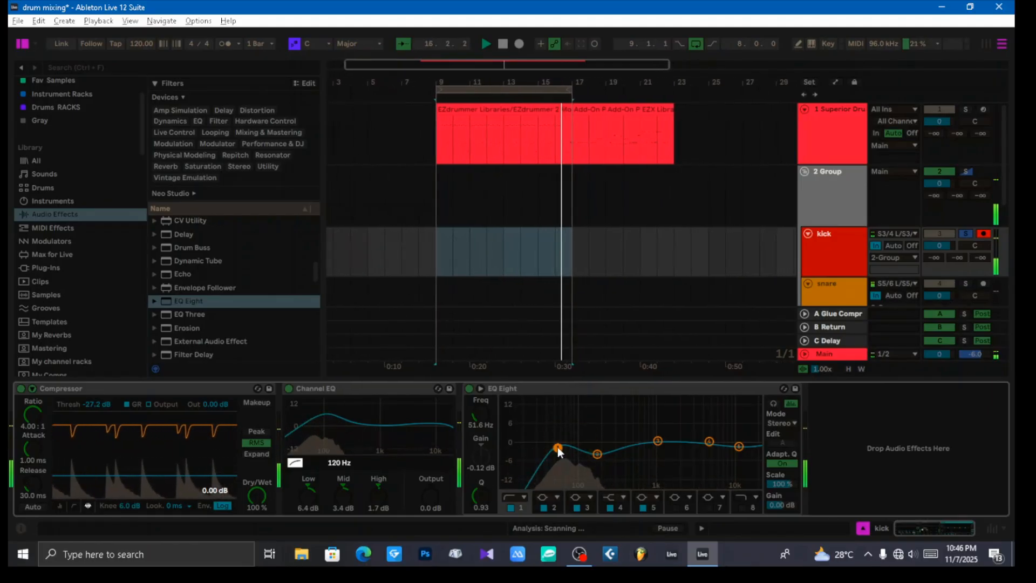
# Step: Shape EQ Eight's band 2 as a bell of -4.83 dB at 230 Hz with Q 1.79, and set band 1 to 41.7 Hz
pyautogui.moveTo(558, 447); pyautogui.dragTo(603, 453)
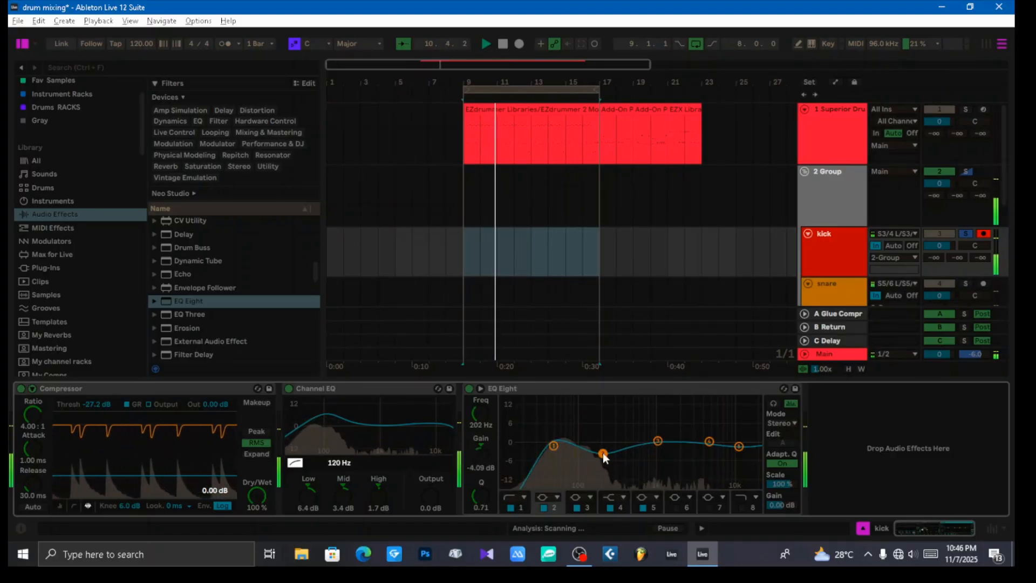
pyautogui.click(557, 496)
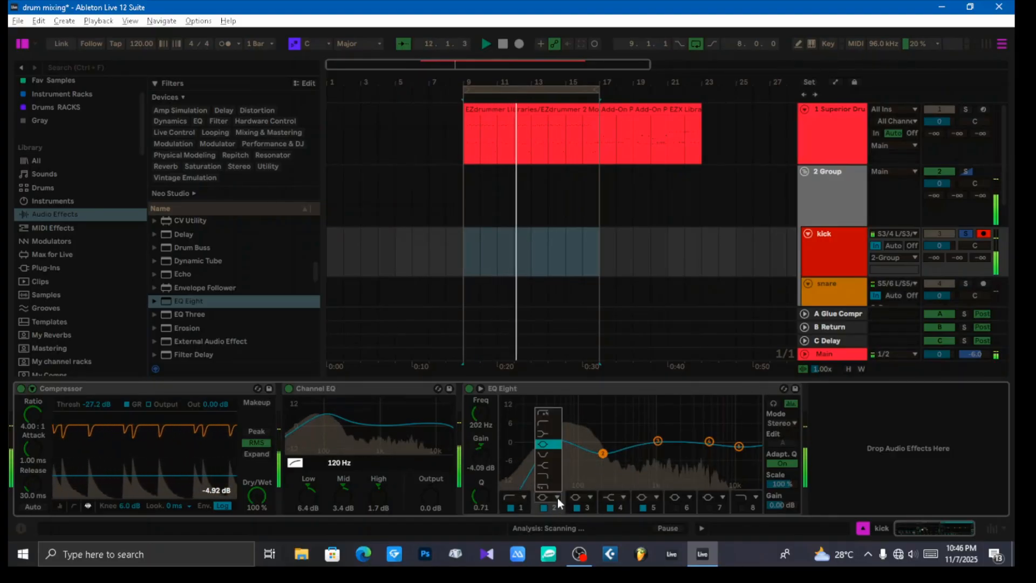
pyautogui.click(545, 444)
pyautogui.moveTo(603, 453); pyautogui.dragTo(599, 447)
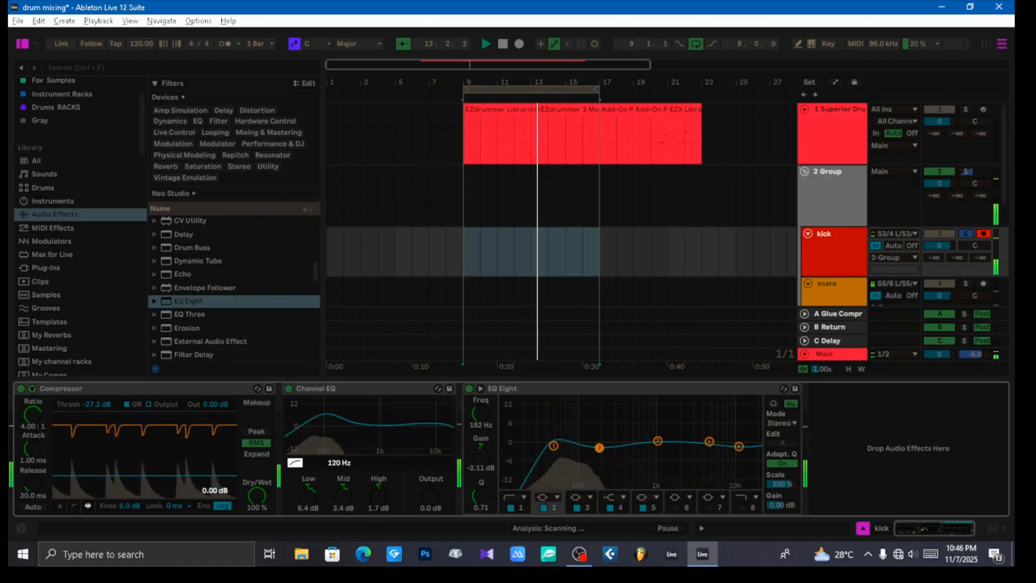
pyautogui.moveTo(479, 495); pyautogui.dragTo(480, 476)
pyautogui.moveTo(599, 448)
pyautogui.mouseDown()
pyautogui.moveTo(591, 412)
pyautogui.moveTo(590, 453)
pyautogui.moveTo(605, 457)
pyautogui.mouseUp()
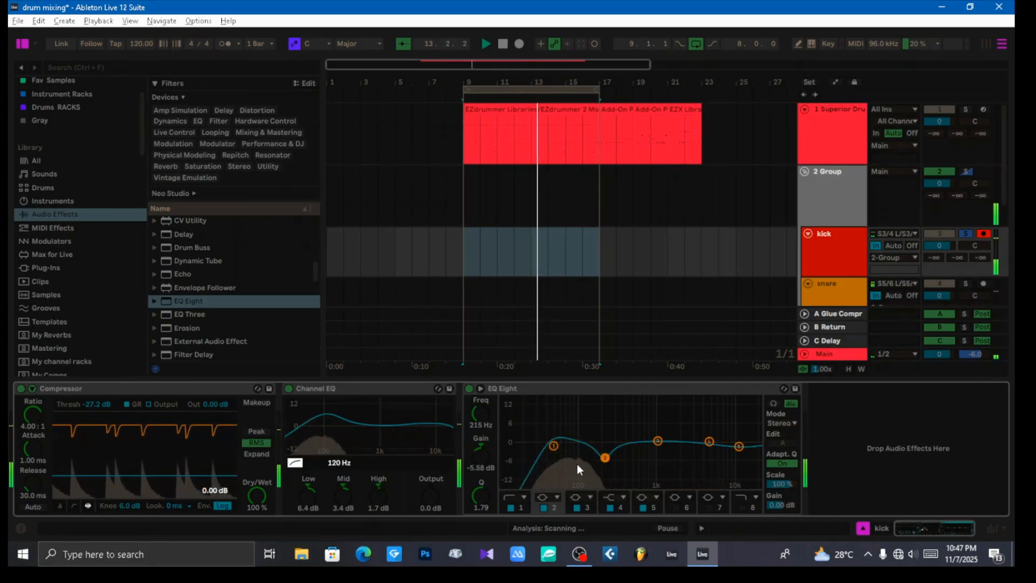
pyautogui.click(555, 443)
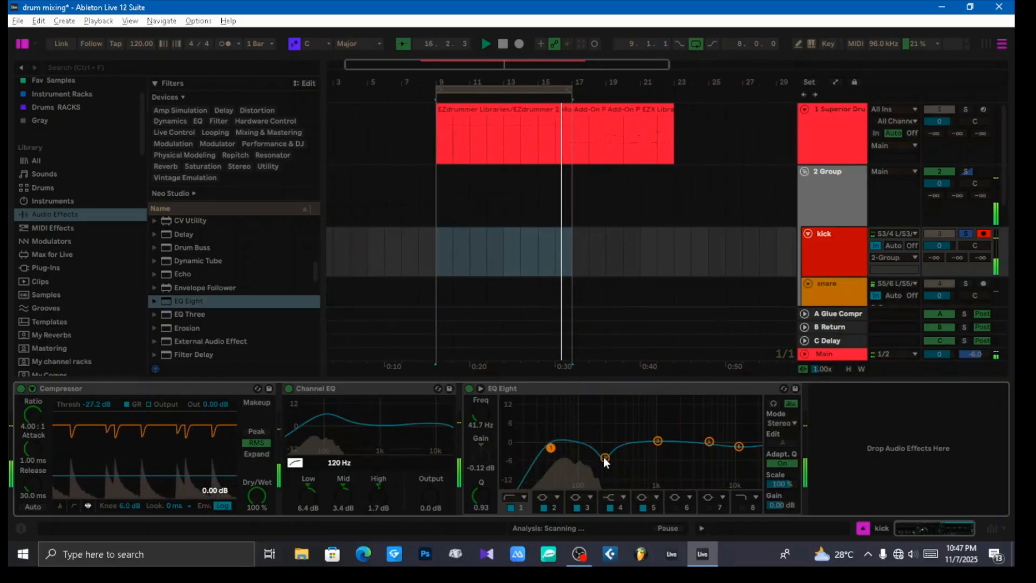
pyautogui.moveTo(605, 458); pyautogui.dragTo(607, 454)
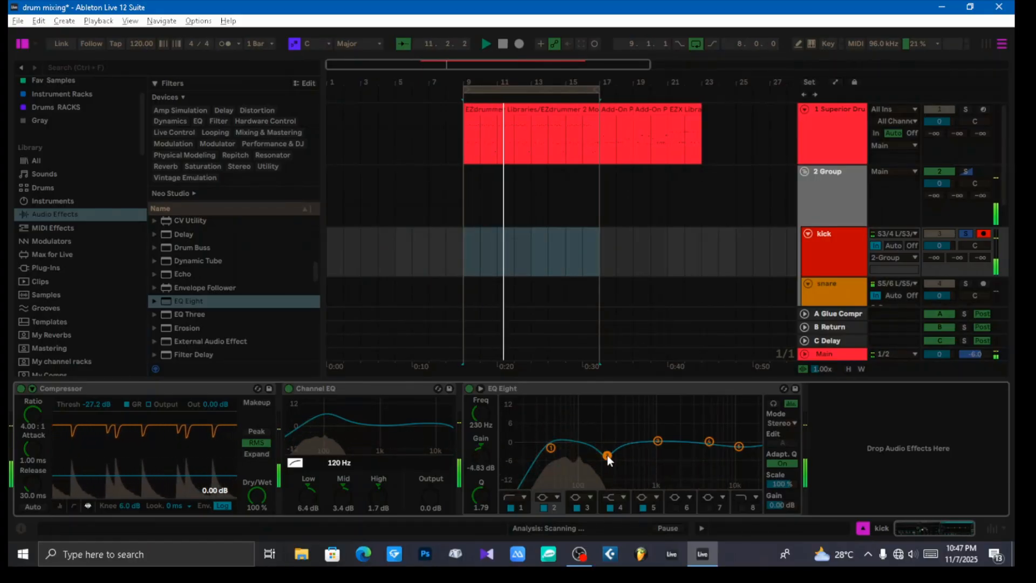
# Step: Lower EQ Eight's band 3 slightly, and make band 4 a bell of -0.37 dB at 4.00 kHz with Q 1.52
pyautogui.moveTo(658, 442); pyautogui.dragTo(663, 445)
pyautogui.moveTo(739, 447); pyautogui.dragTo(701, 443)
pyautogui.click(708, 441)
pyautogui.moveTo(476, 510); pyautogui.dragTo(484, 490)
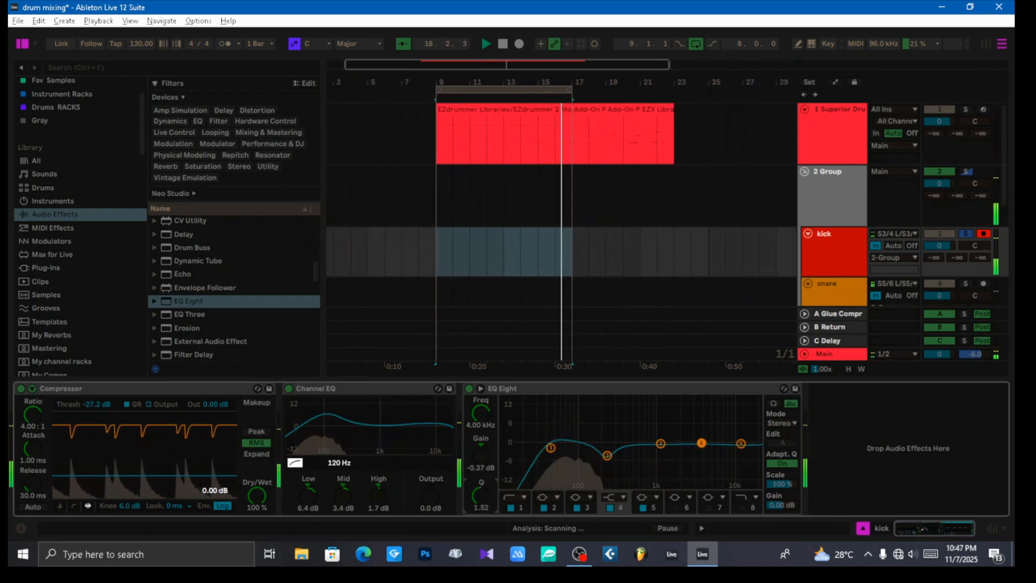
pyautogui.click(621, 496)
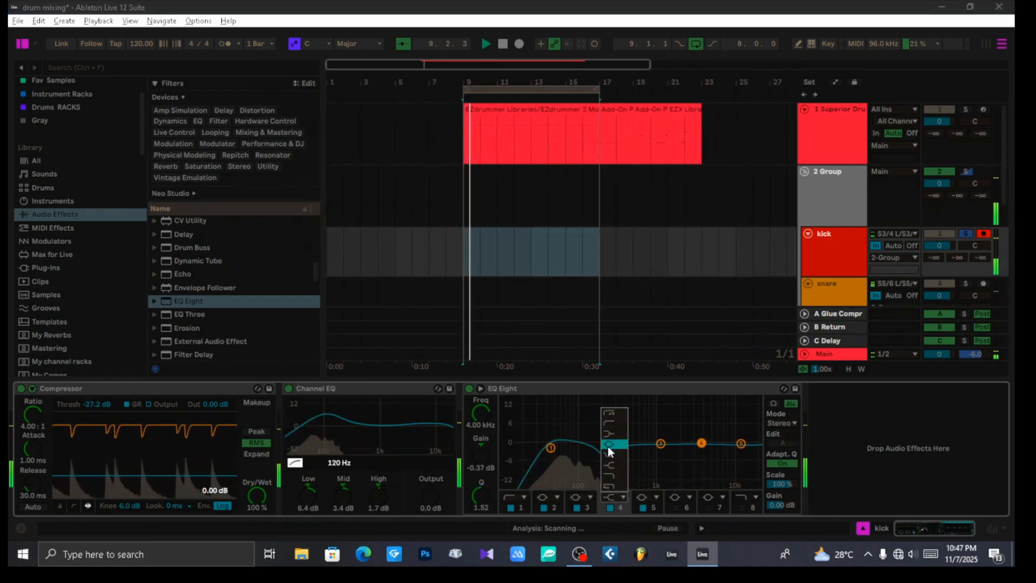
pyautogui.click(608, 446)
# Step: Raise EQ Eight's band 5 frequency to about 16 kHz, and set band 4 to 0.37 dB at 4.35 kHz
pyautogui.moveTo(701, 444); pyautogui.dragTo(744, 443)
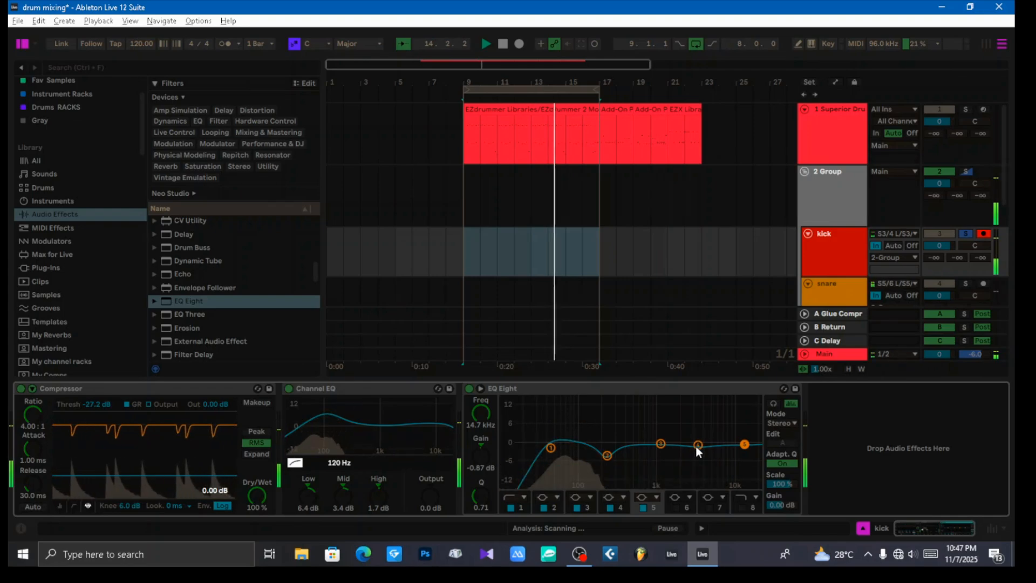
pyautogui.moveTo(697, 446); pyautogui.dragTo(703, 442)
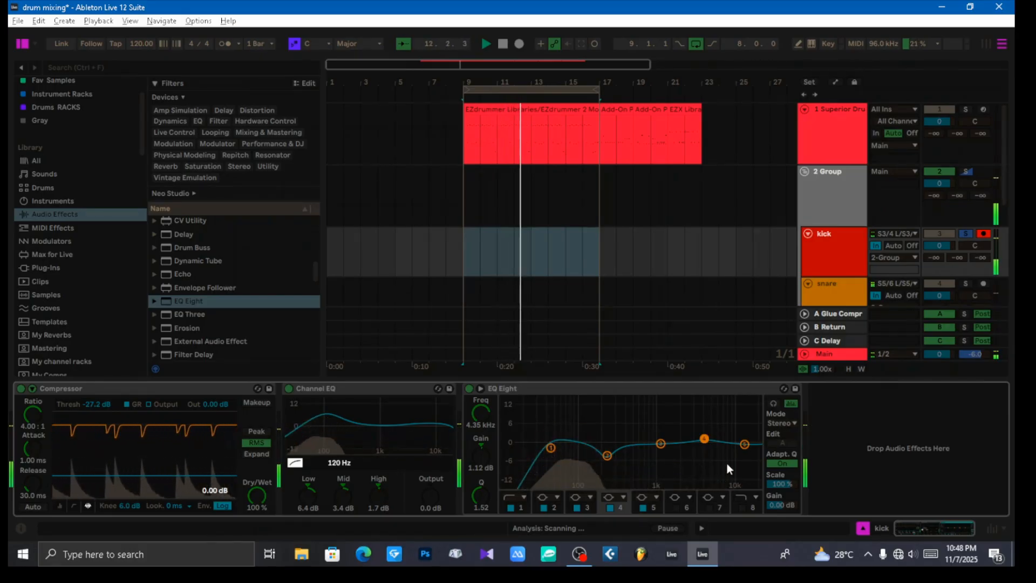
pyautogui.click(744, 444)
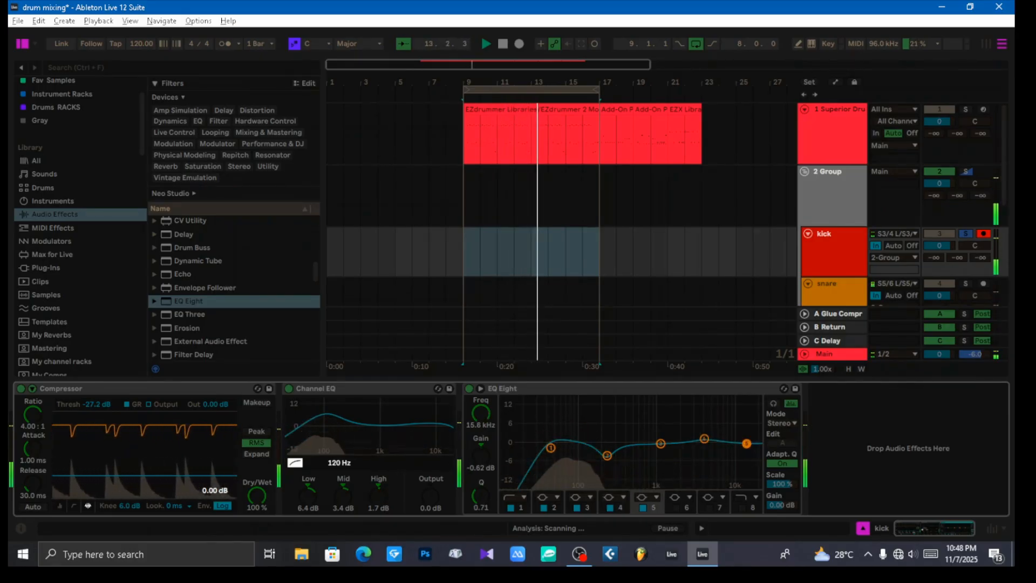
pyautogui.click(704, 440)
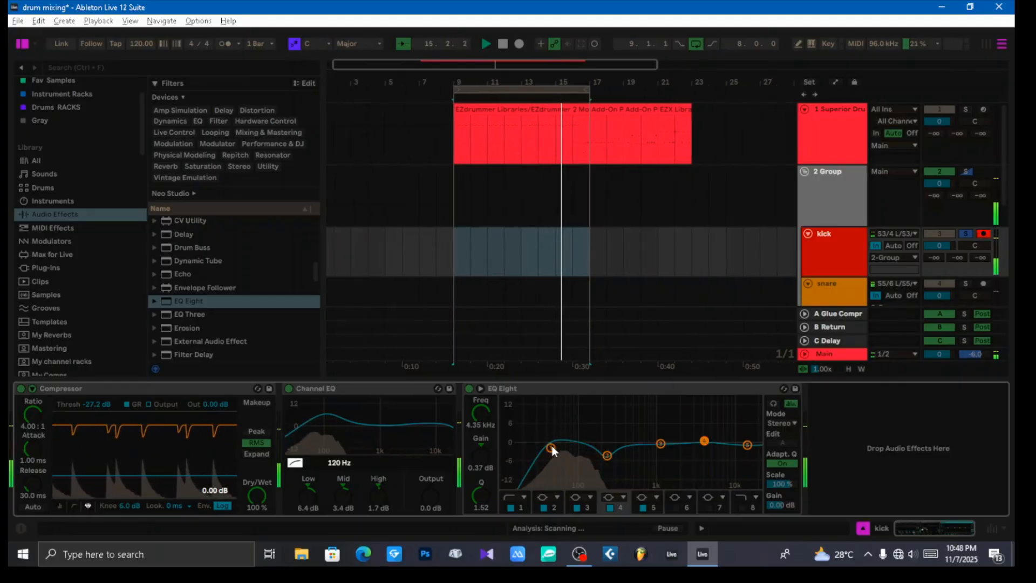
# Step: Retune EQ Eight's band 1 low cut to 44.5 Hz with Q 1.26
pyautogui.moveTo(550, 448); pyautogui.dragTo(544, 440)
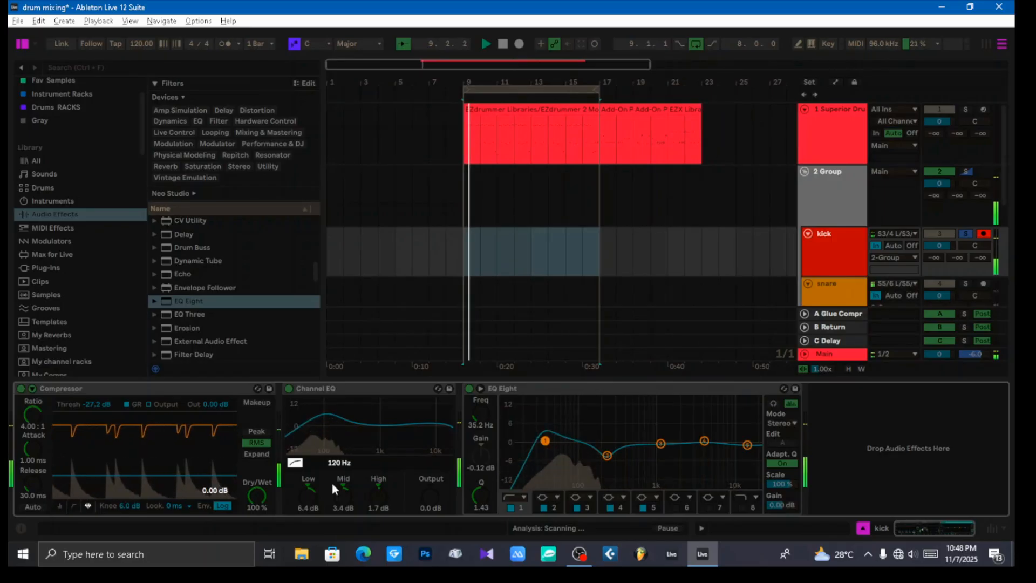
pyautogui.moveTo(545, 440); pyautogui.dragTo(553, 446)
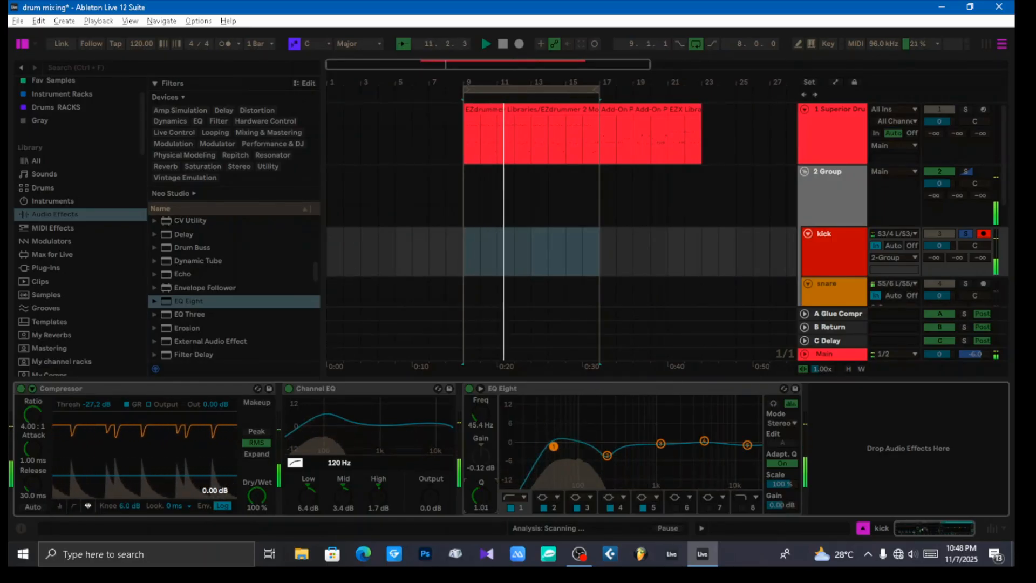
pyautogui.moveTo(480, 495); pyautogui.dragTo(480, 489)
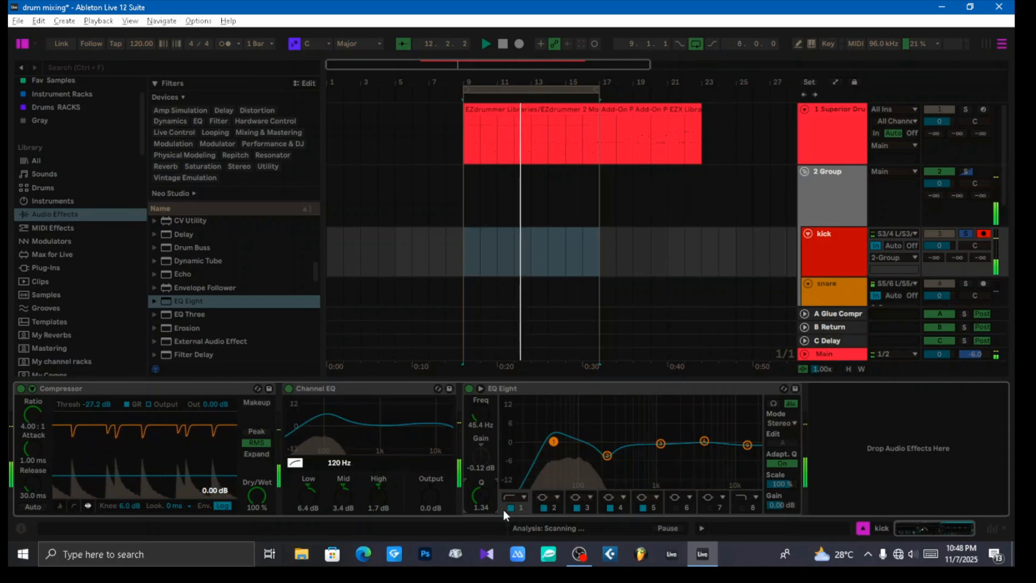
pyautogui.moveTo(553, 441); pyautogui.dragTo(552, 442)
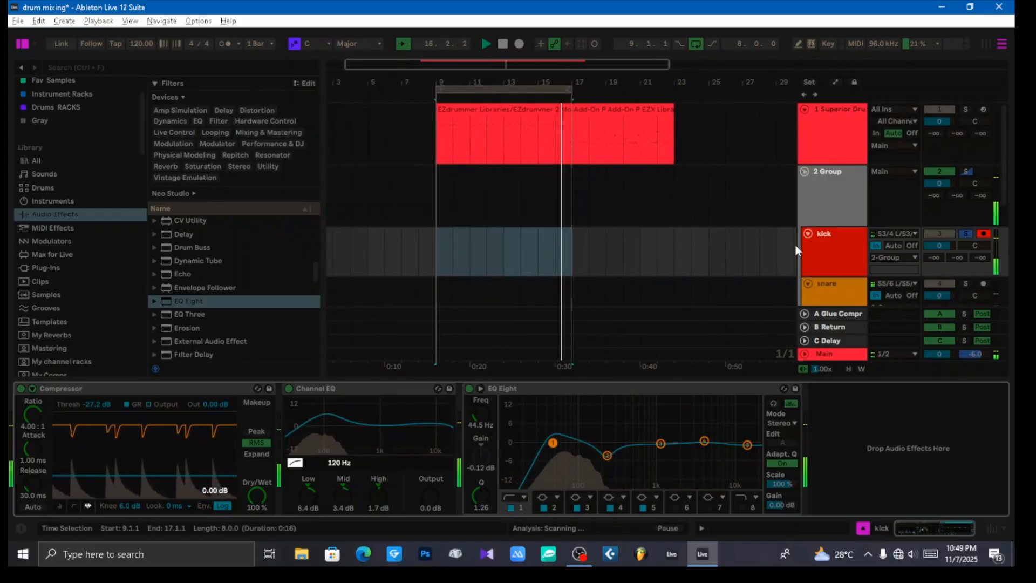
# Step: Check the kick track's level in the Session View mixer, and return to the Arrangement with the kick selected
pyautogui.click(840, 247)
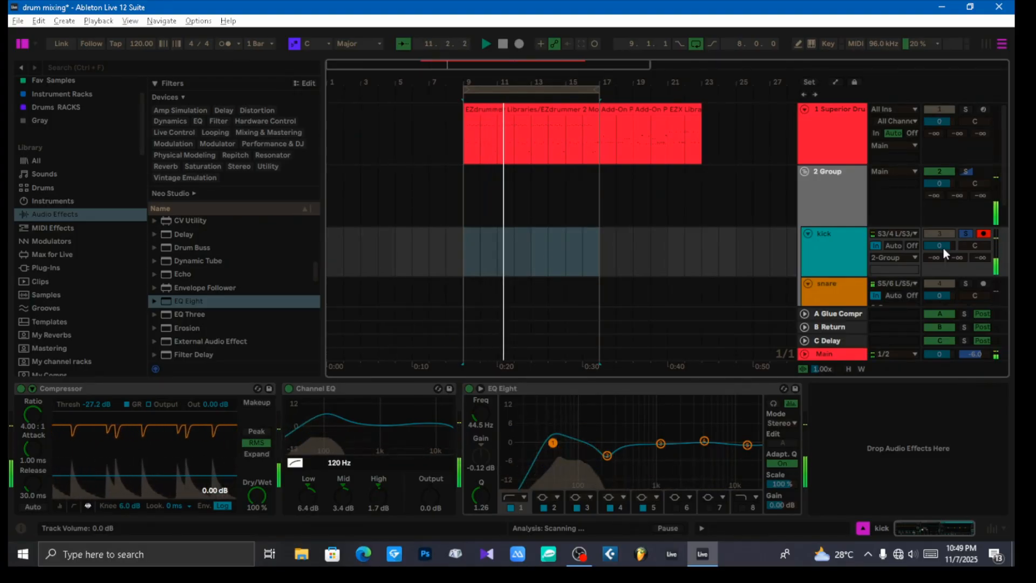
pyautogui.press('Tab')
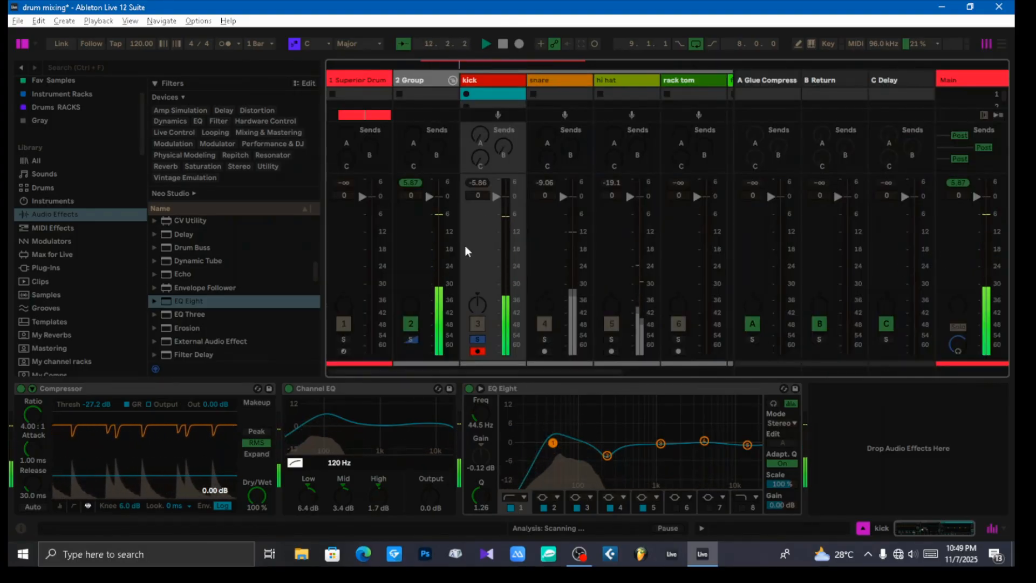
pyautogui.click(494, 81)
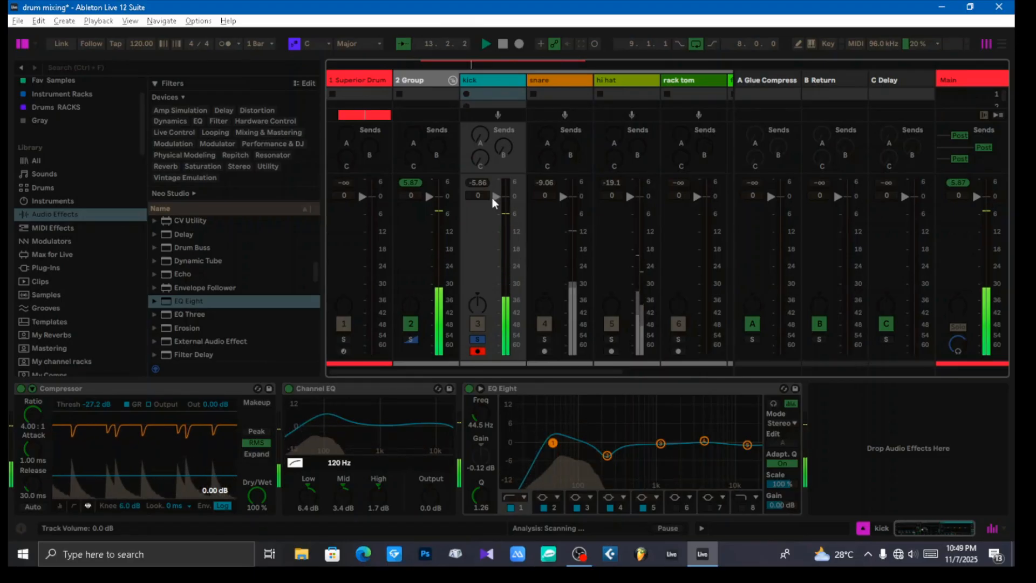
pyautogui.press('Tab')
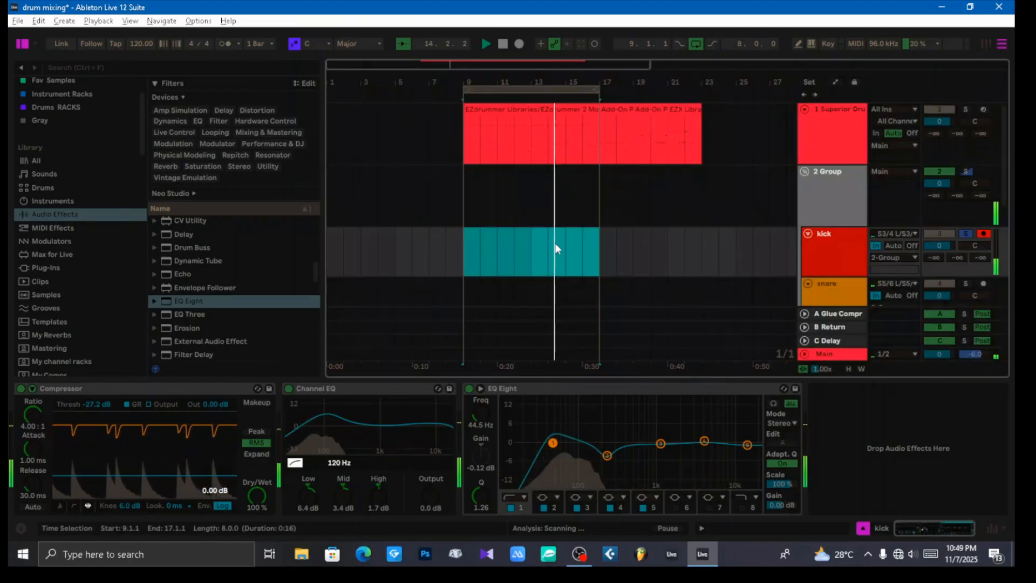
pyautogui.click(845, 249)
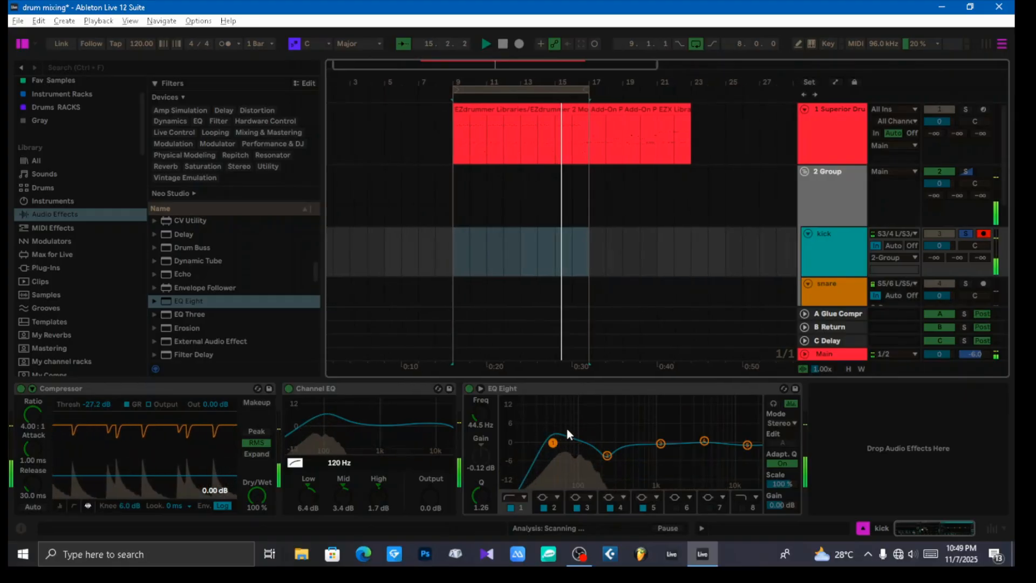
# Step: Collapse the Channel EQ and EQ Eight, and add a Saturator after them on the kick track
pyautogui.doubleClick(345, 388)
pyautogui.doubleClick(354, 389)
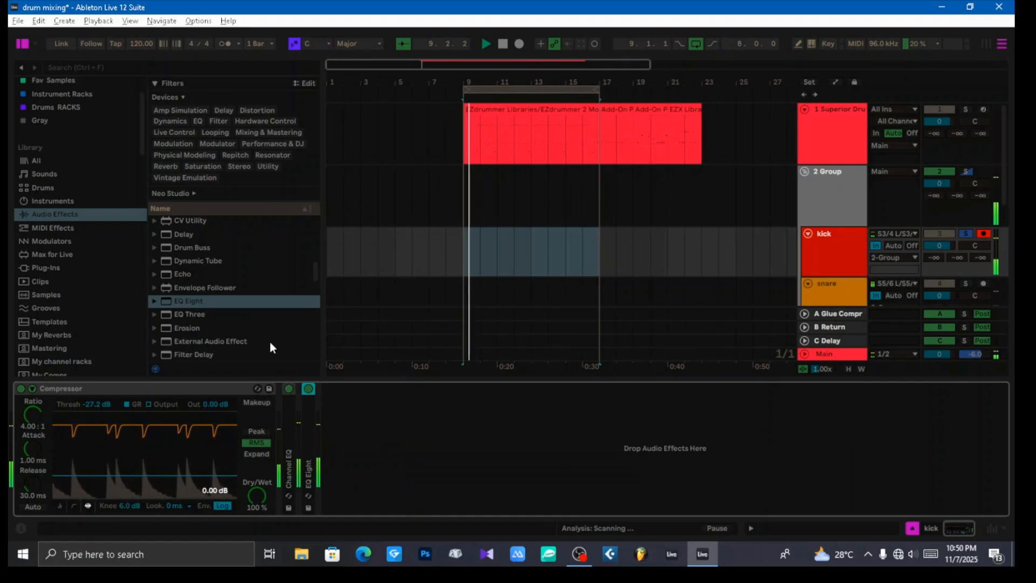
pyautogui.scroll(2, 238, 320)
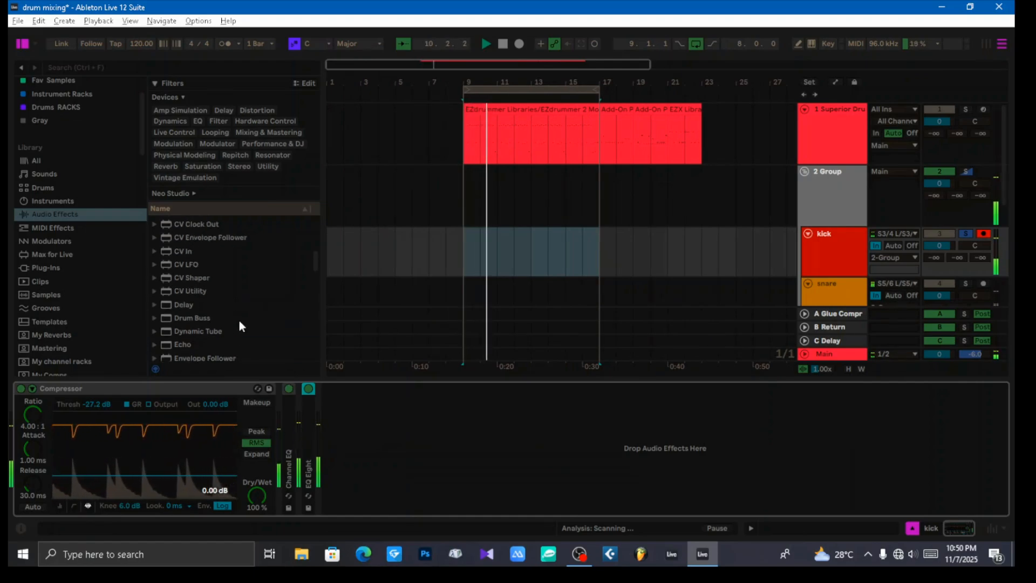
pyautogui.scroll(3, 238, 321)
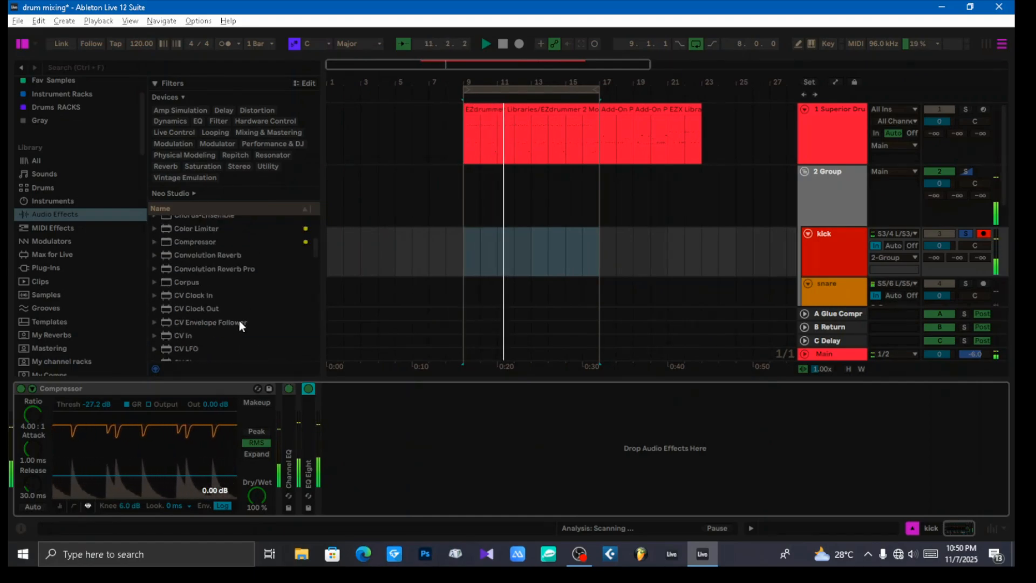
pyautogui.scroll(4, 239, 320)
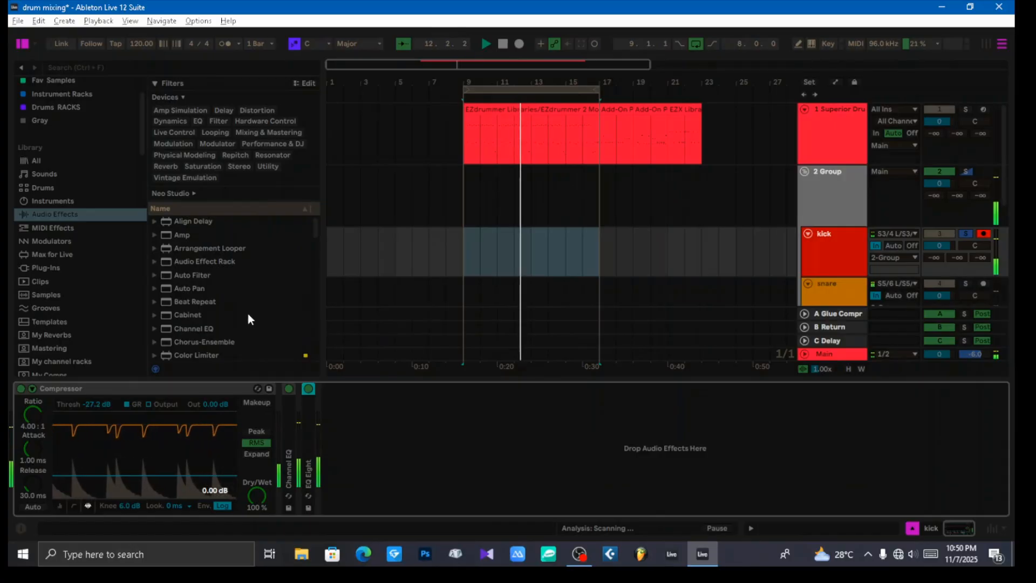
pyautogui.scroll(-9, 248, 318)
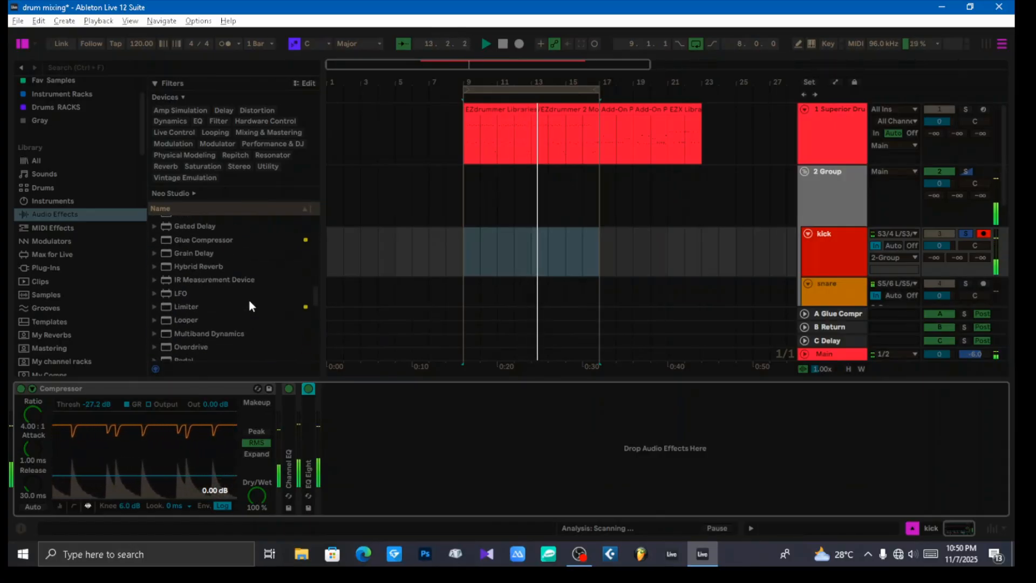
pyautogui.scroll(-4, 249, 301)
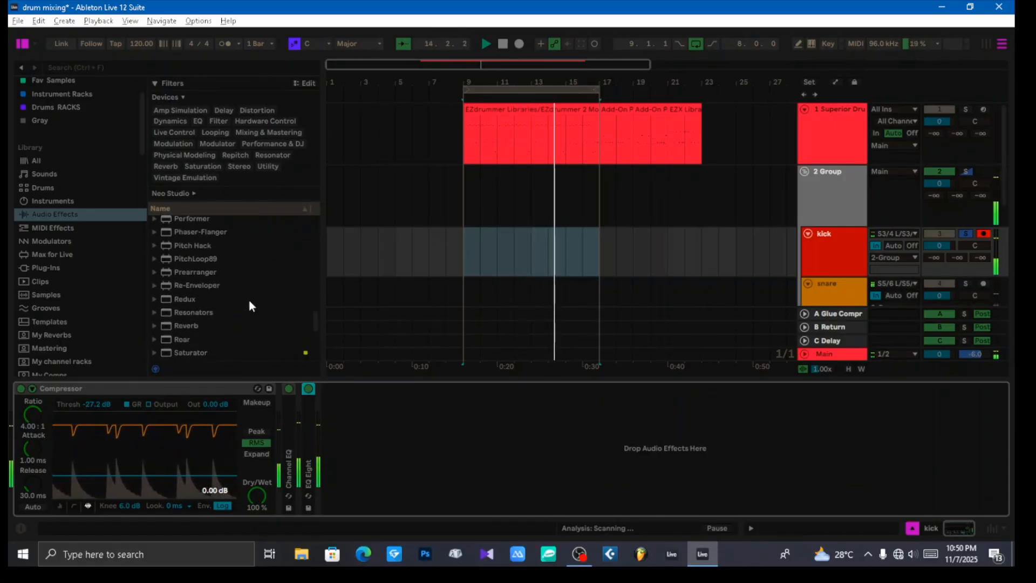
pyautogui.scroll(-3, 249, 306)
pyautogui.click(190, 312)
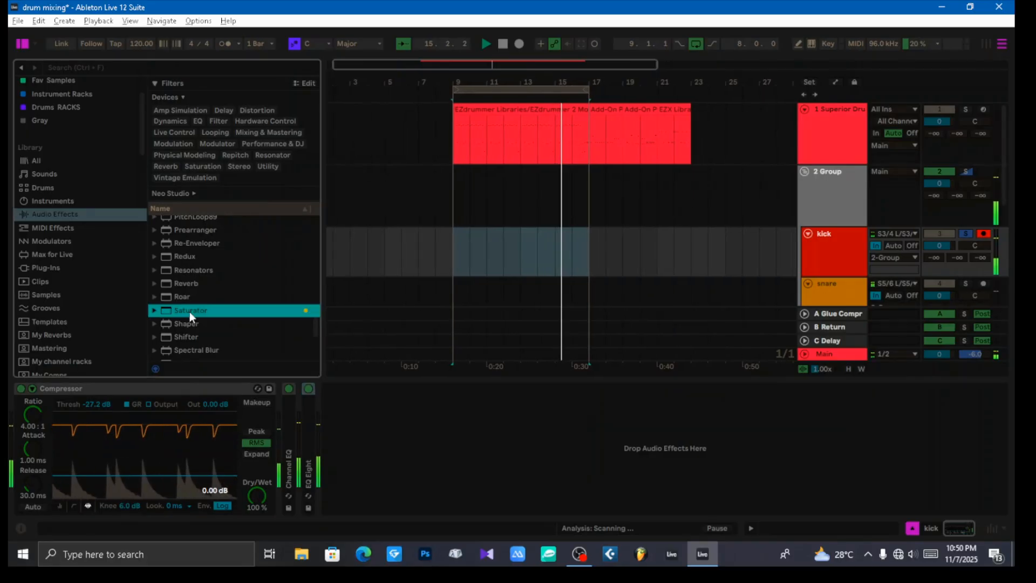
pyautogui.moveTo(190, 312); pyautogui.dragTo(409, 431)
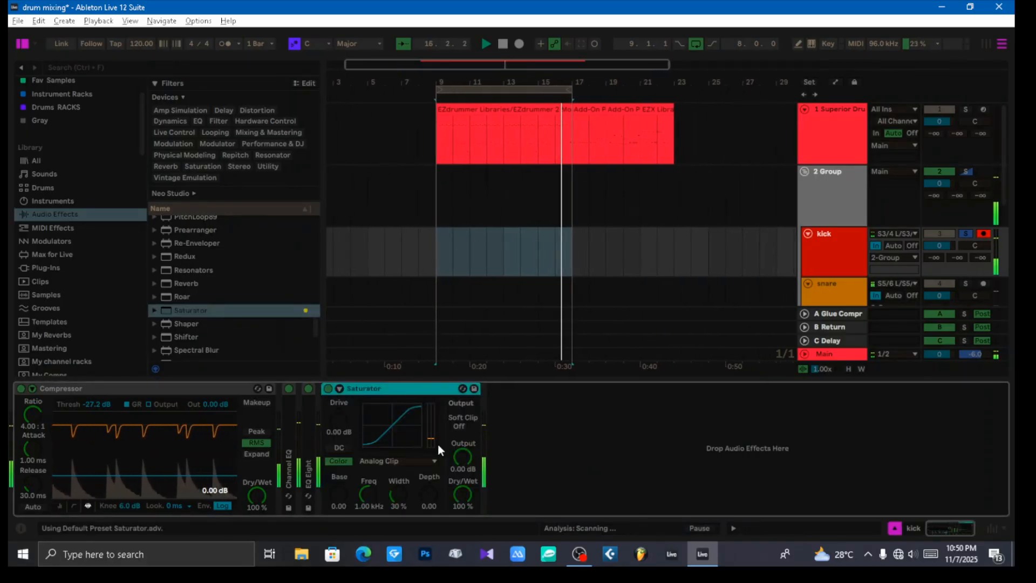
# Step: Change the Saturator's curve to Digital Clip and set its output to -6 dB
pyautogui.click(400, 461)
pyautogui.click(377, 440)
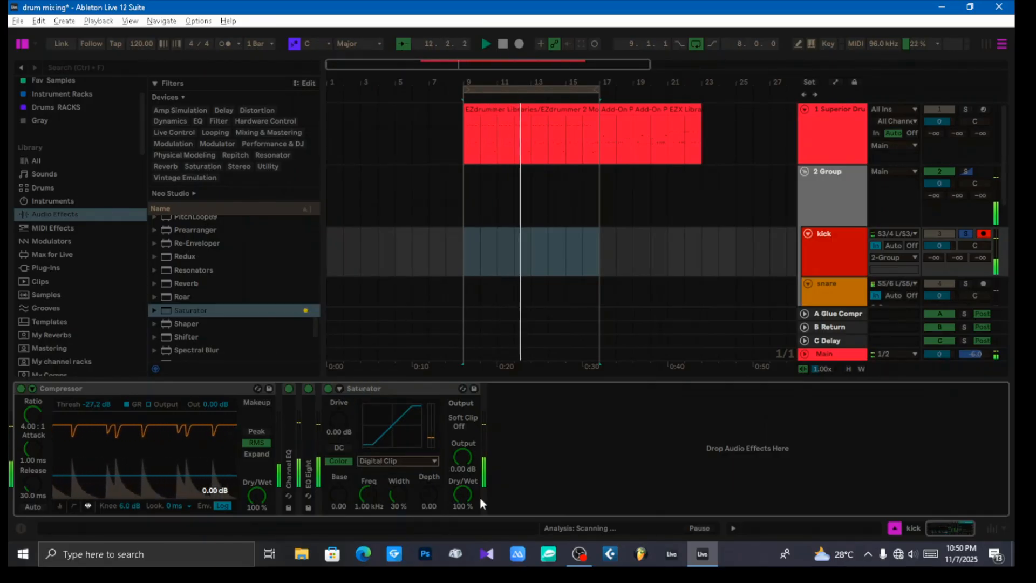
pyautogui.click(464, 461)
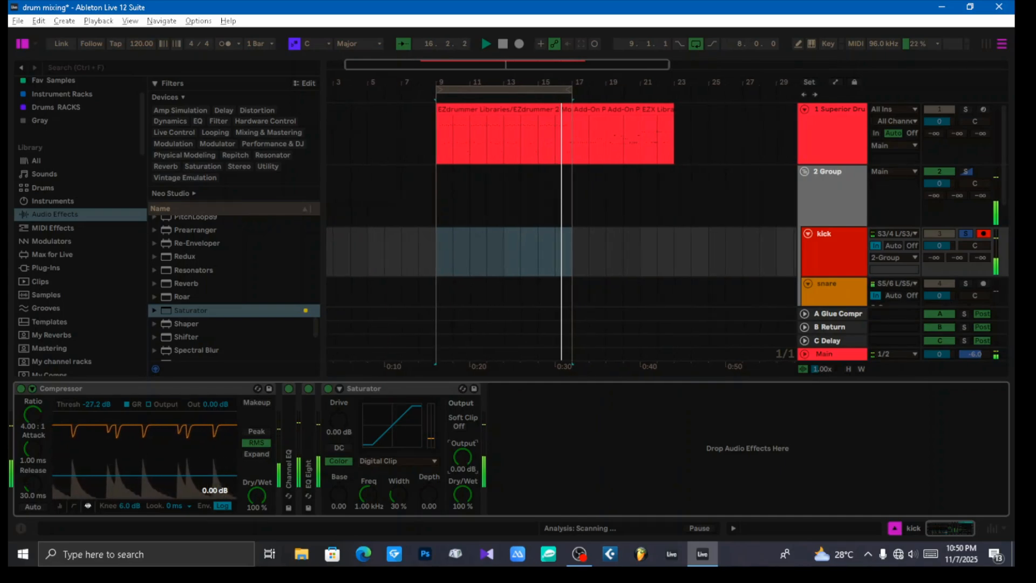
pyautogui.write('-')
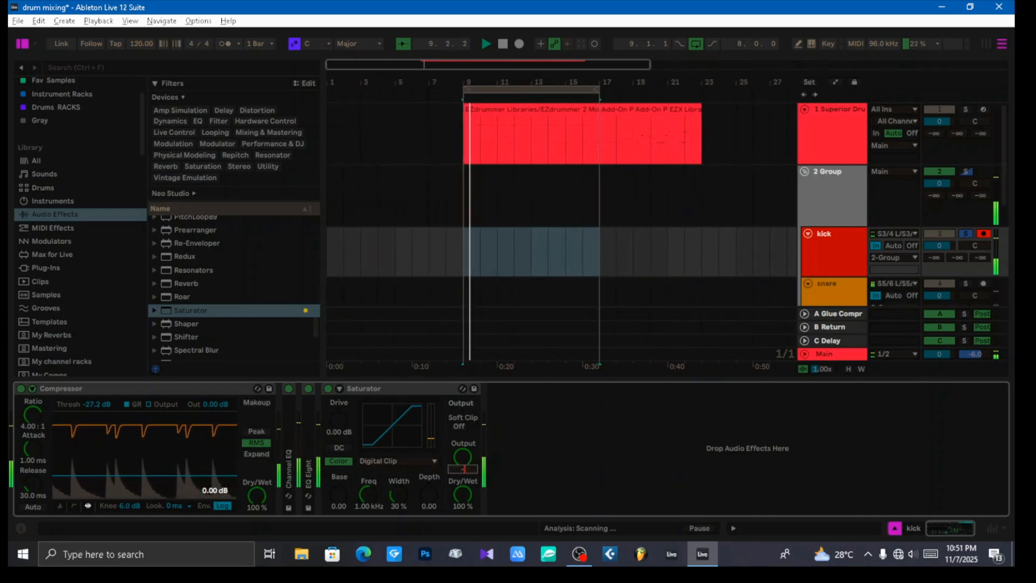
pyautogui.write('6')
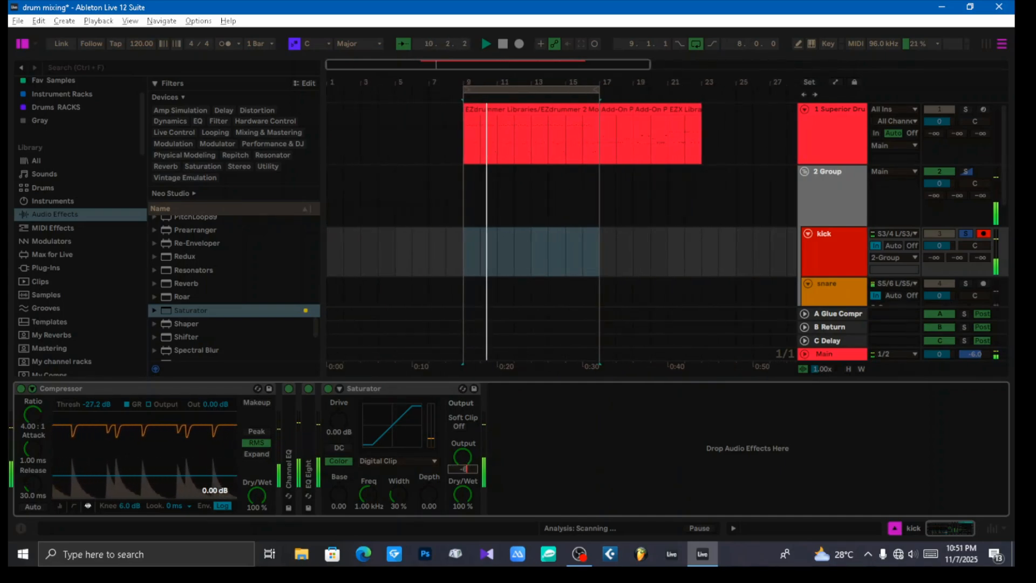
pyautogui.press('Return')
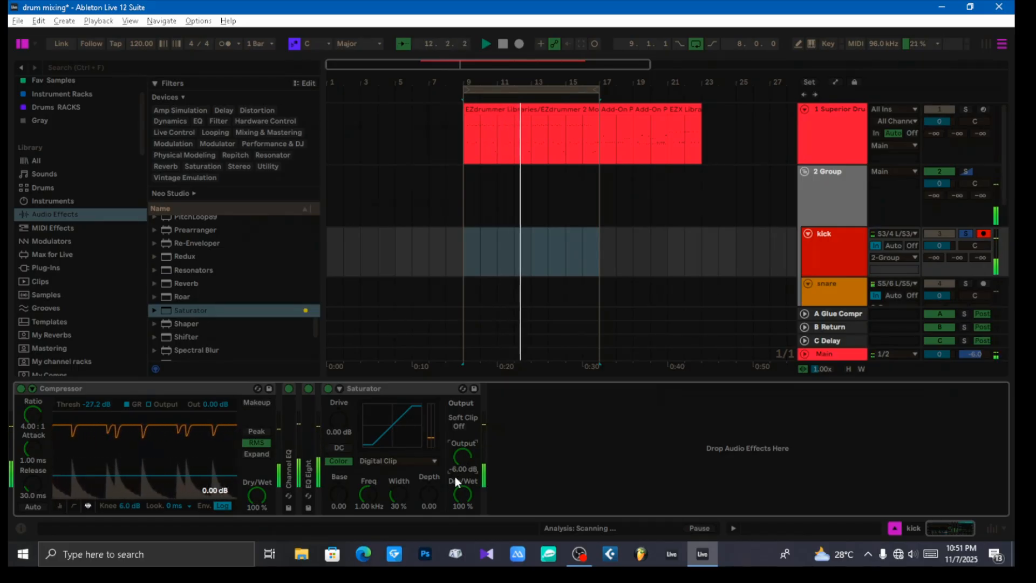
# Step: Set the Saturator's drive to 6 dB
pyautogui.click(338, 420)
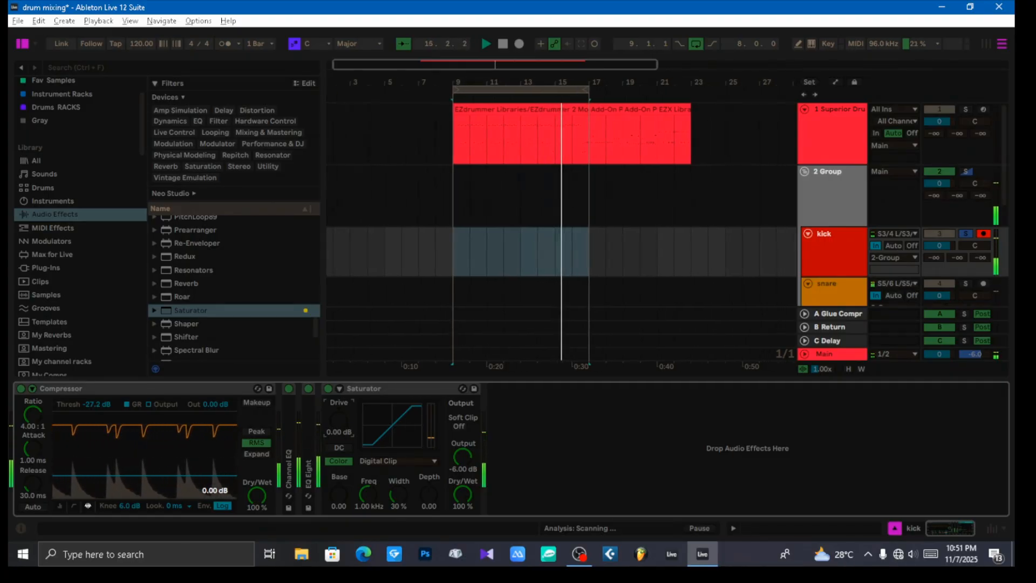
pyautogui.write('6')
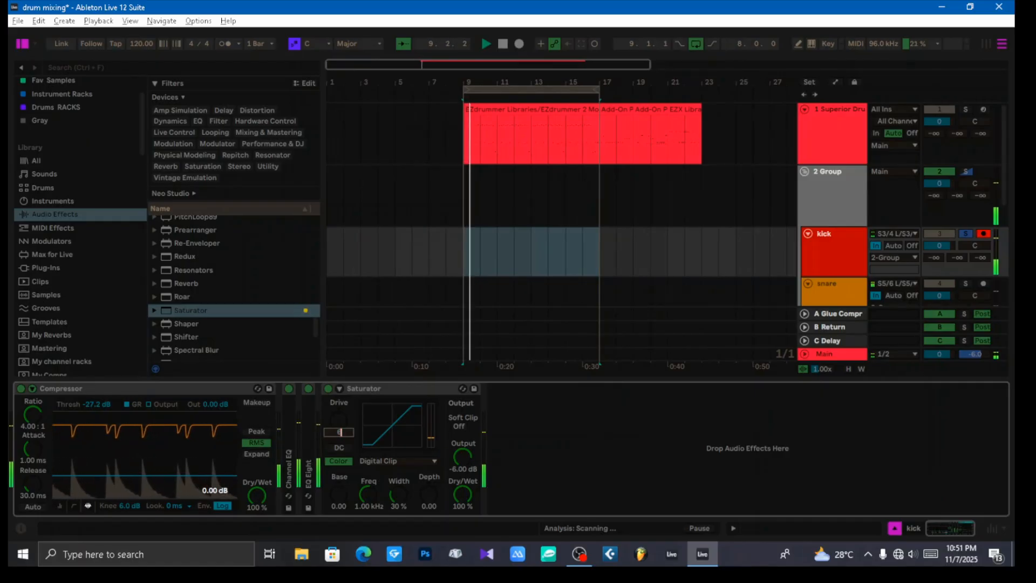
pyautogui.press('Return')
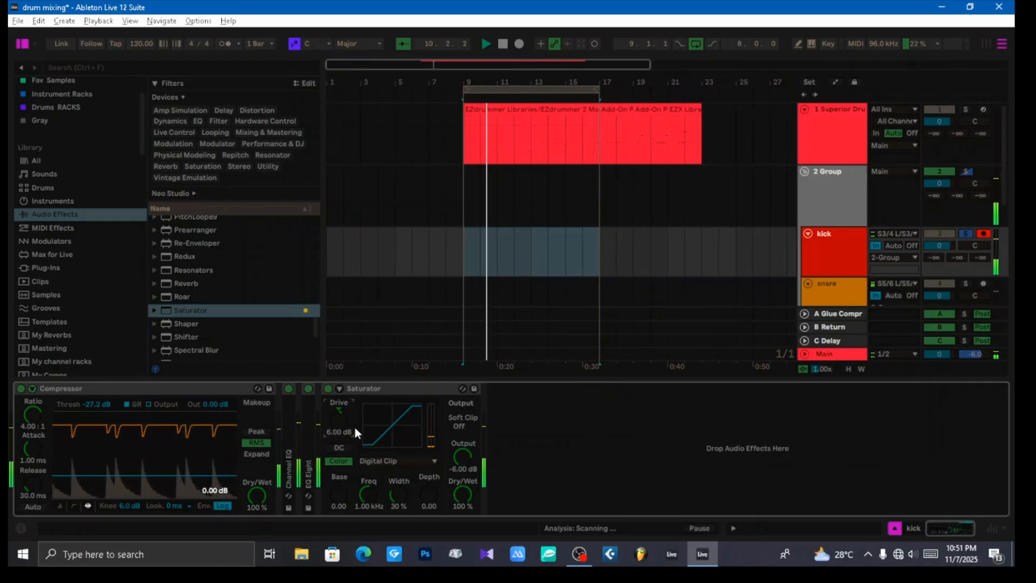
pyautogui.moveTo(335, 419)
pyautogui.mouseDown()
pyautogui.moveTo(335, 409)
pyautogui.moveTo(338, 420)
pyautogui.mouseUp()
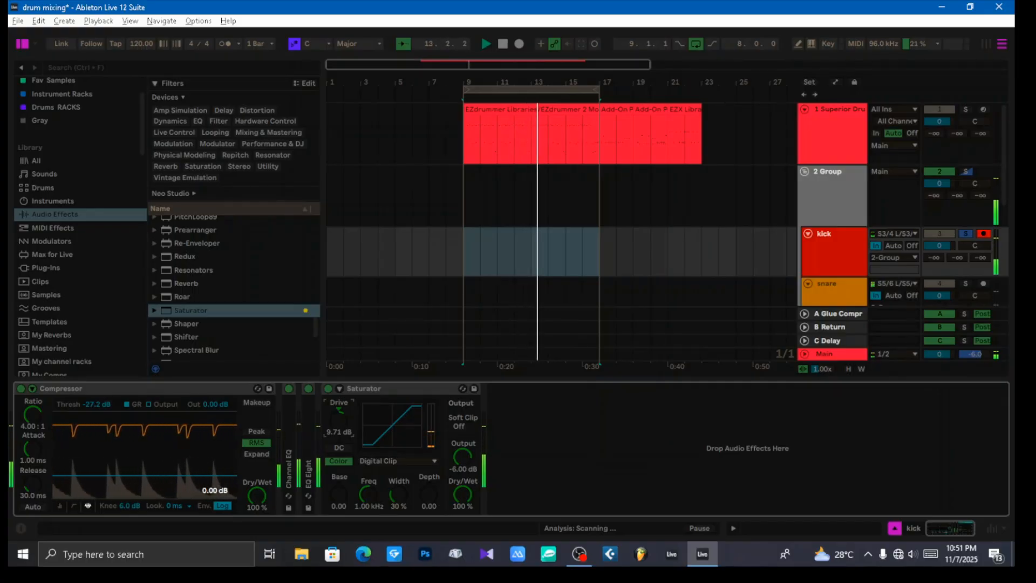
pyautogui.write('6')
pyautogui.press('Return')
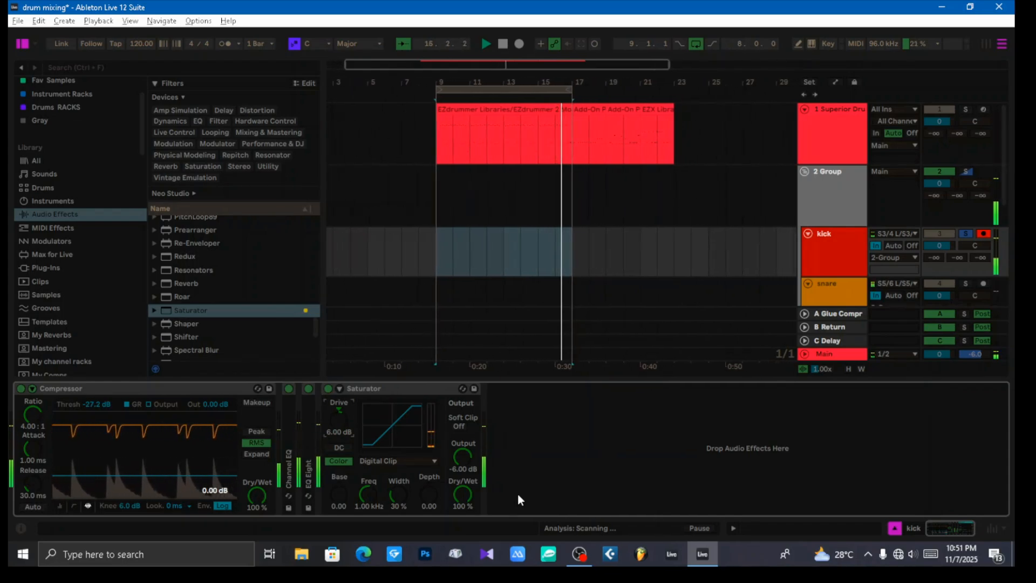
# Step: Reset and check the kick and Main peak levels in the Session View mixer, then stop playback and return to the Arrangement
pyautogui.press('Tab')
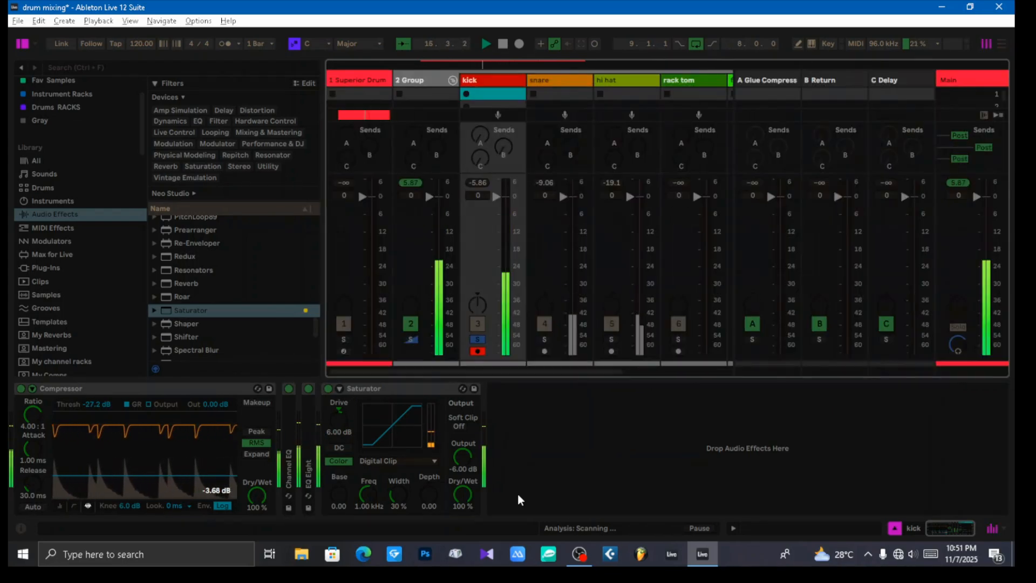
pyautogui.click(476, 182)
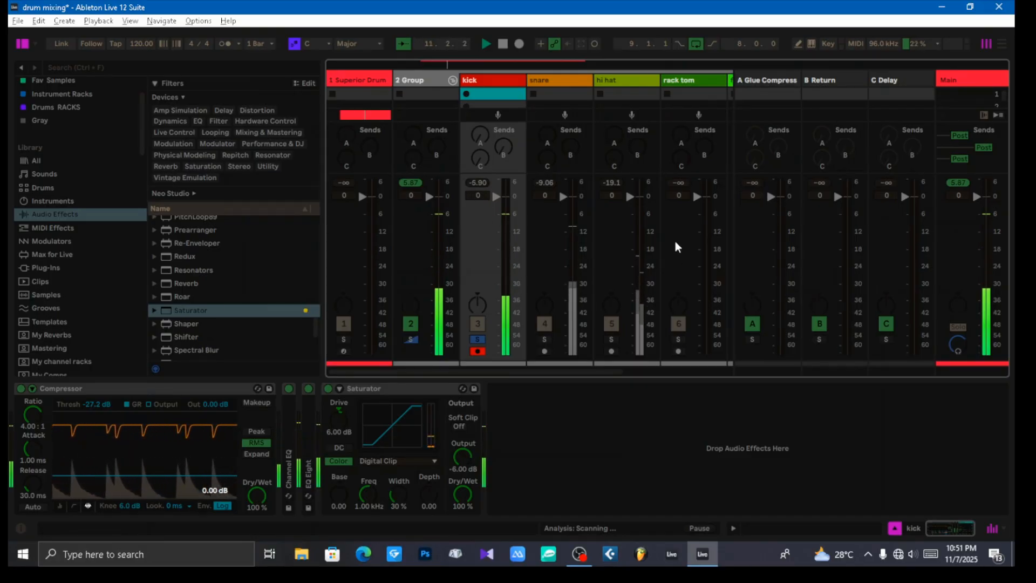
pyautogui.click(958, 183)
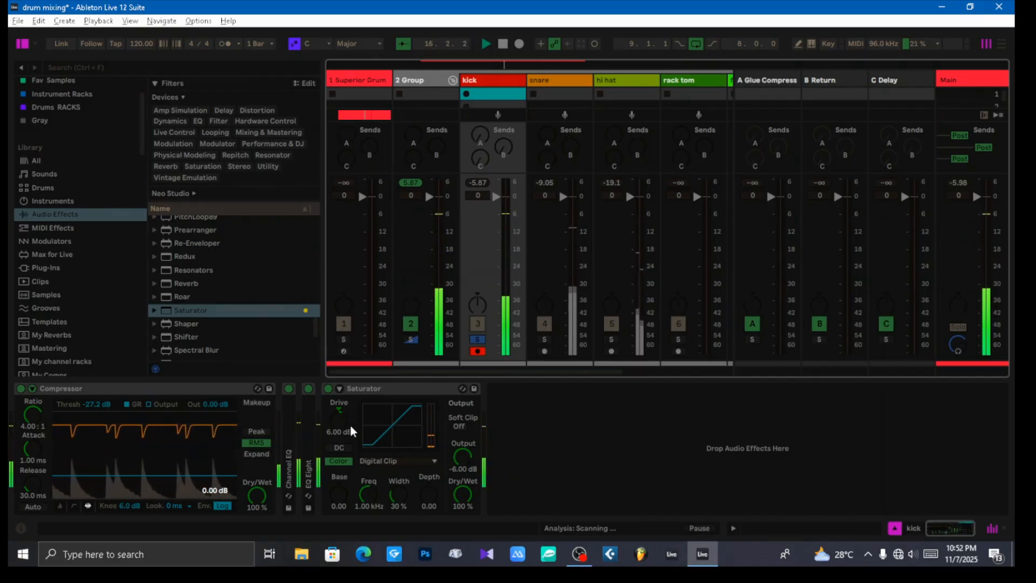
pyautogui.click(494, 82)
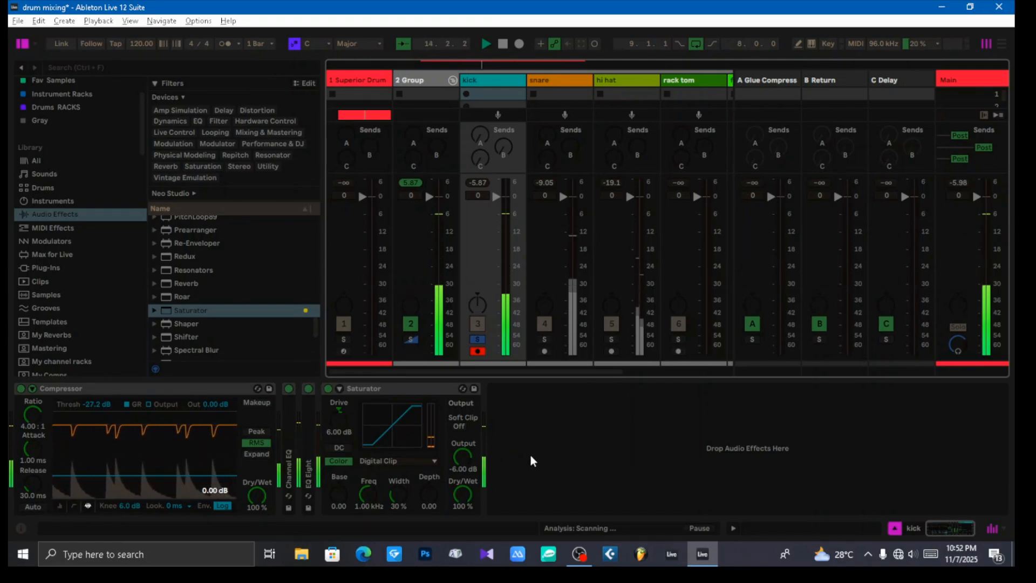
pyautogui.click(557, 438)
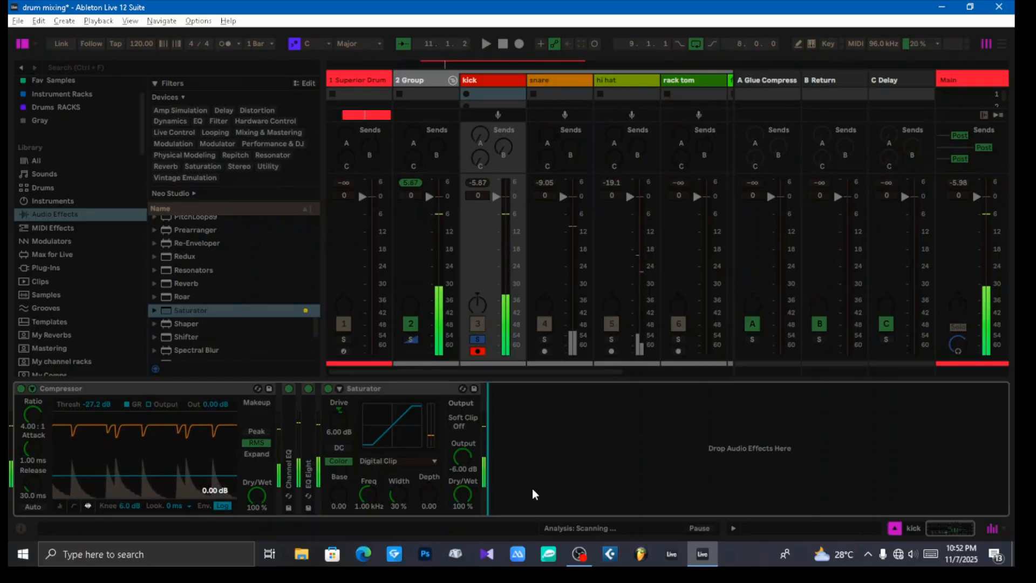
pyautogui.press('space')
pyautogui.press('Tab')
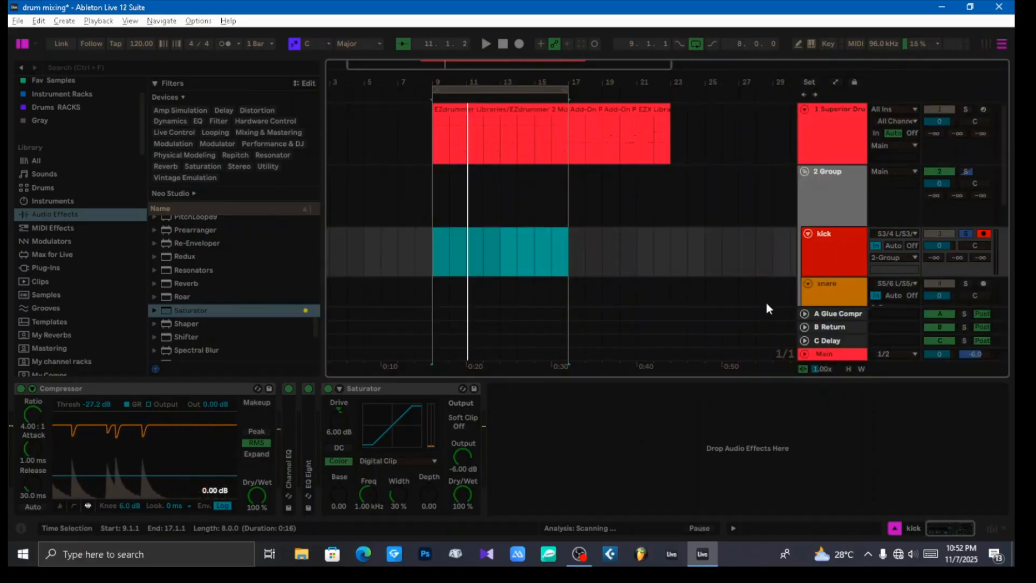
pyautogui.scroll(-2, 839, 255)
pyautogui.click(837, 239)
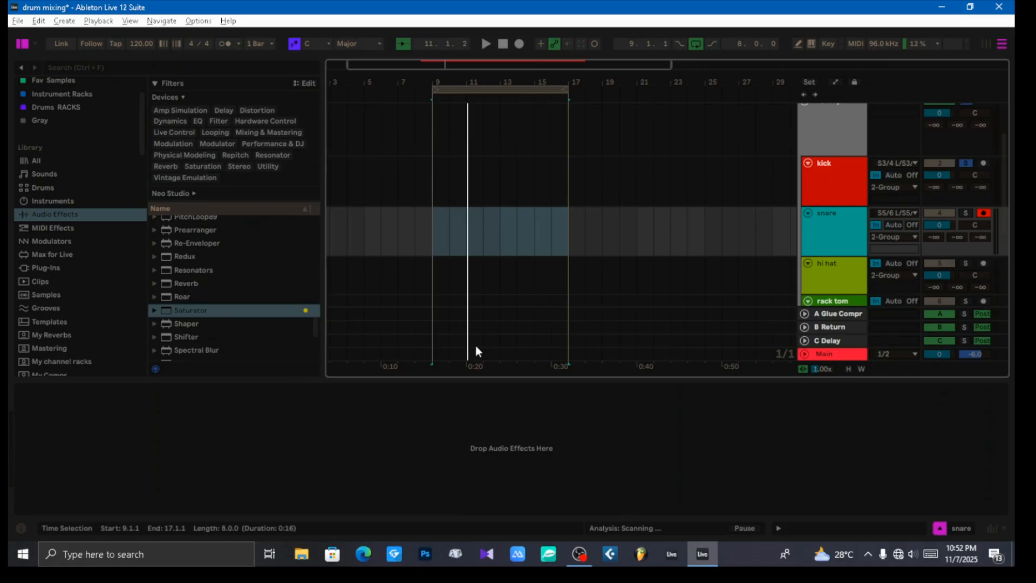
pyautogui.click(965, 213)
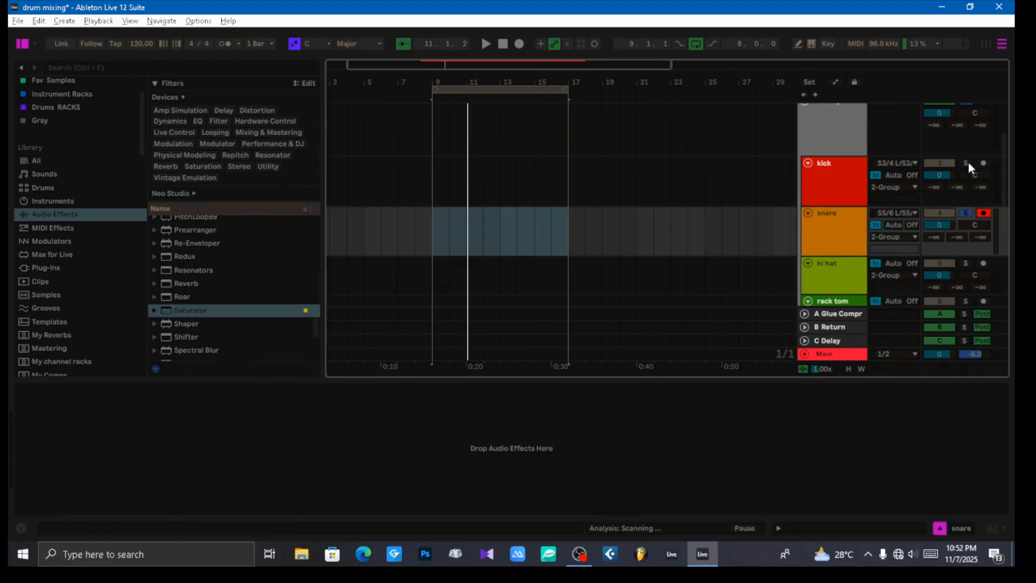
pyautogui.click(833, 180)
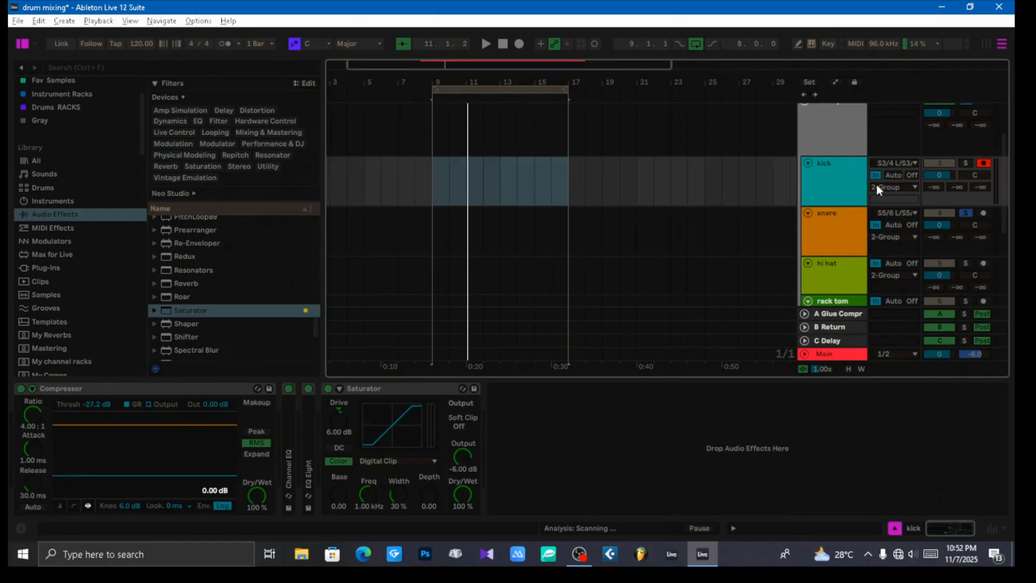
pyautogui.click(967, 165)
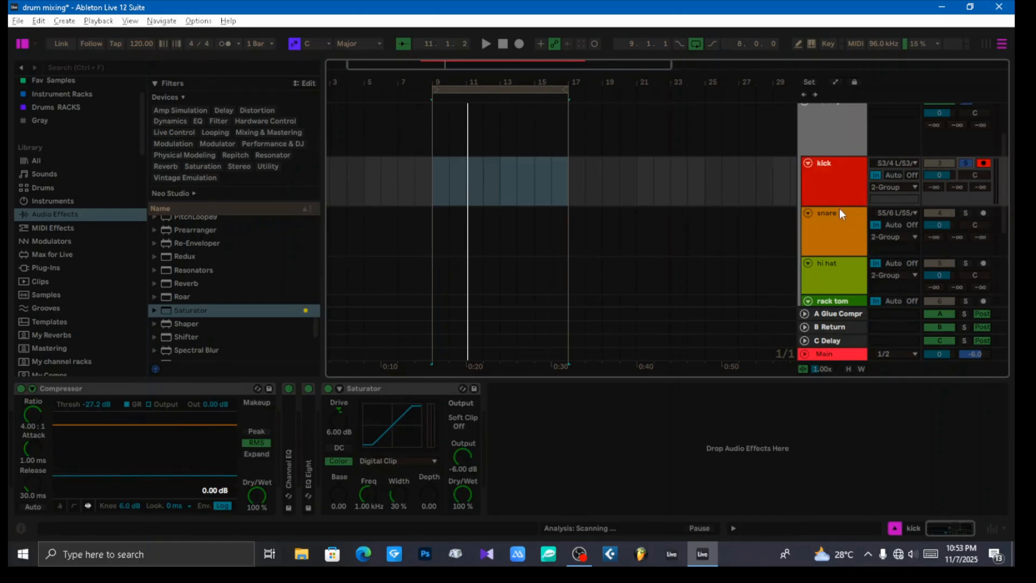
# Step: Audition the OH track soloed together with the kick, and clear the solos
pyautogui.scroll(-3, 840, 213)
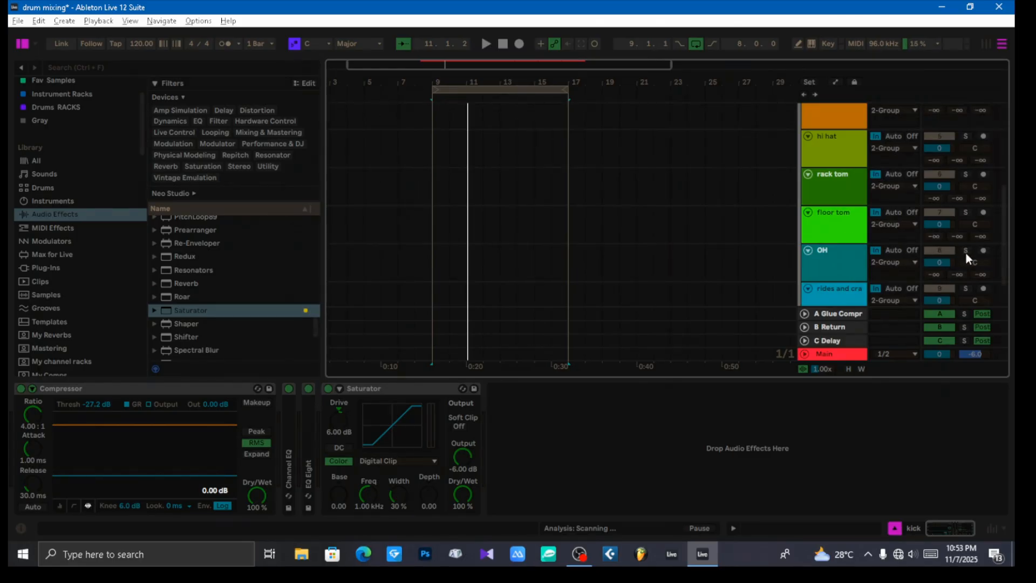
pyautogui.scroll(3, 823, 156)
pyautogui.scroll(-3, 937, 277)
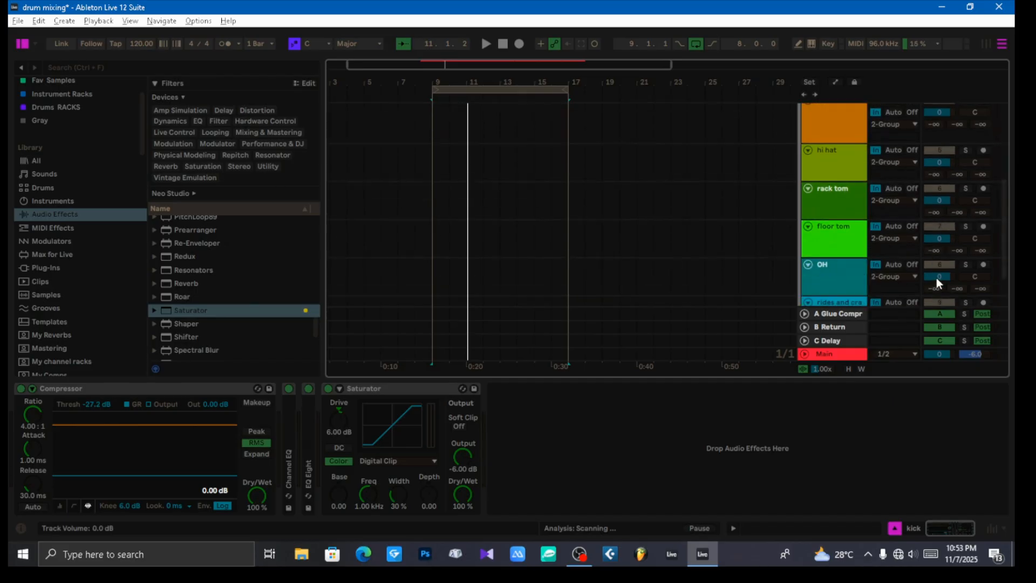
pyautogui.click(965, 265)
pyautogui.press('space')
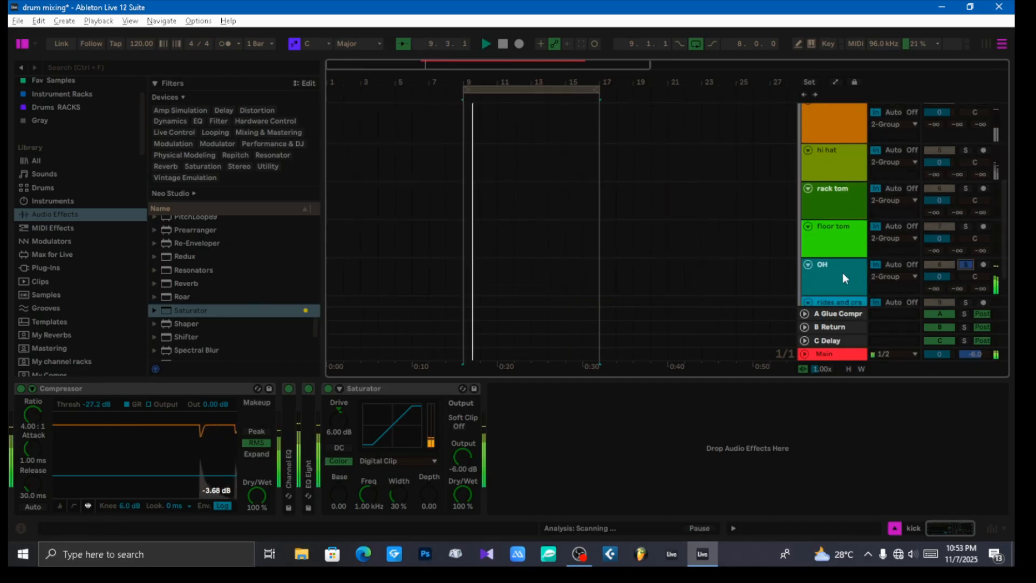
pyautogui.scroll(3, 842, 273)
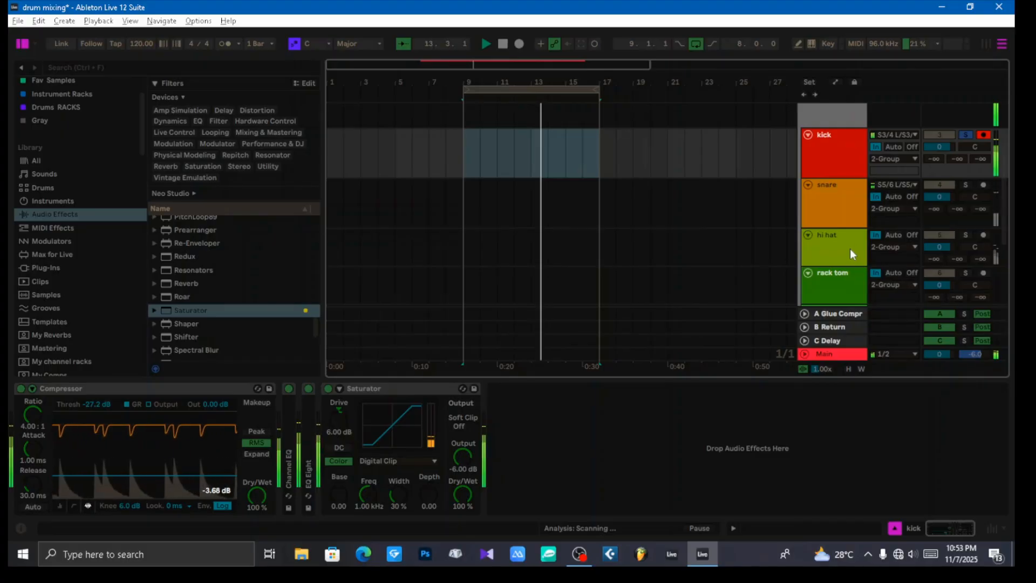
pyautogui.click(963, 135)
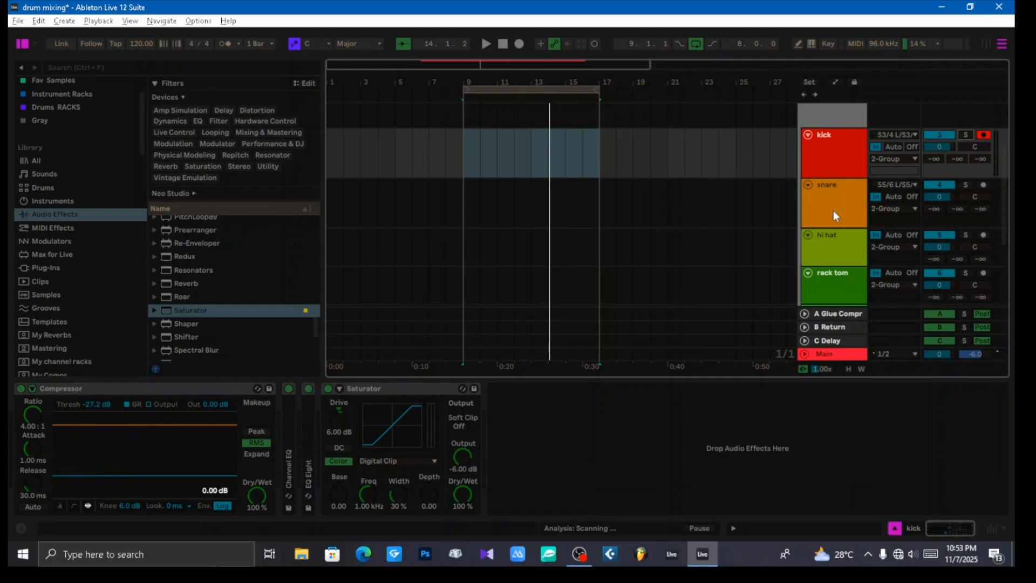
# Step: Select and solo the snare track, and play the loop to listen to it alone
pyautogui.click(837, 159)
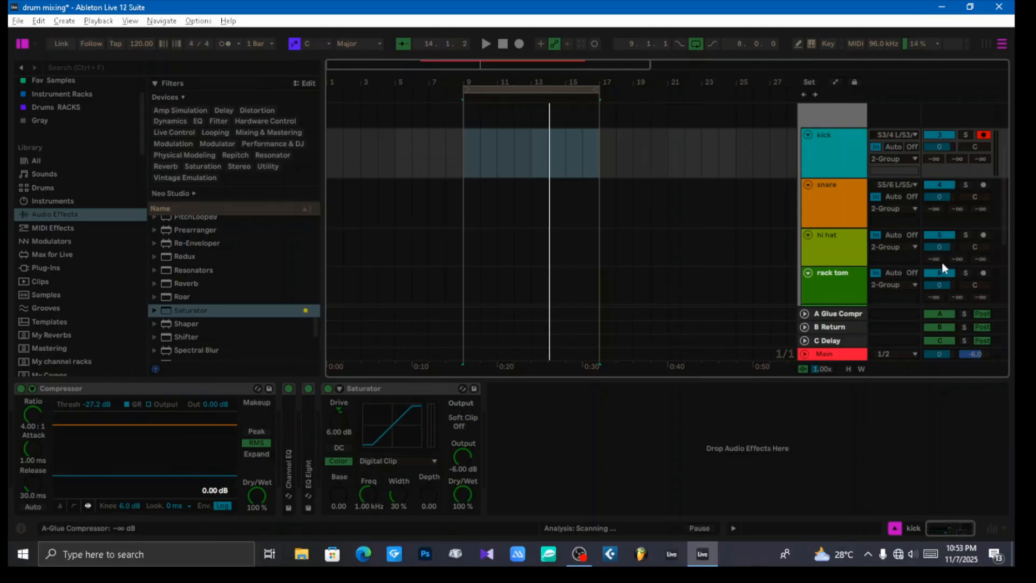
pyautogui.click(828, 209)
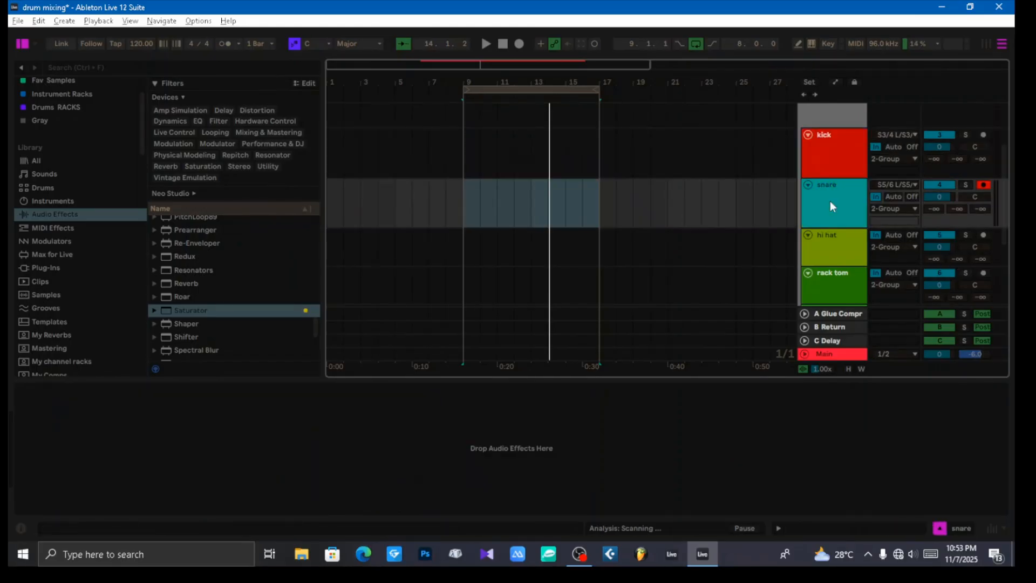
pyautogui.click(965, 186)
pyautogui.press('space')
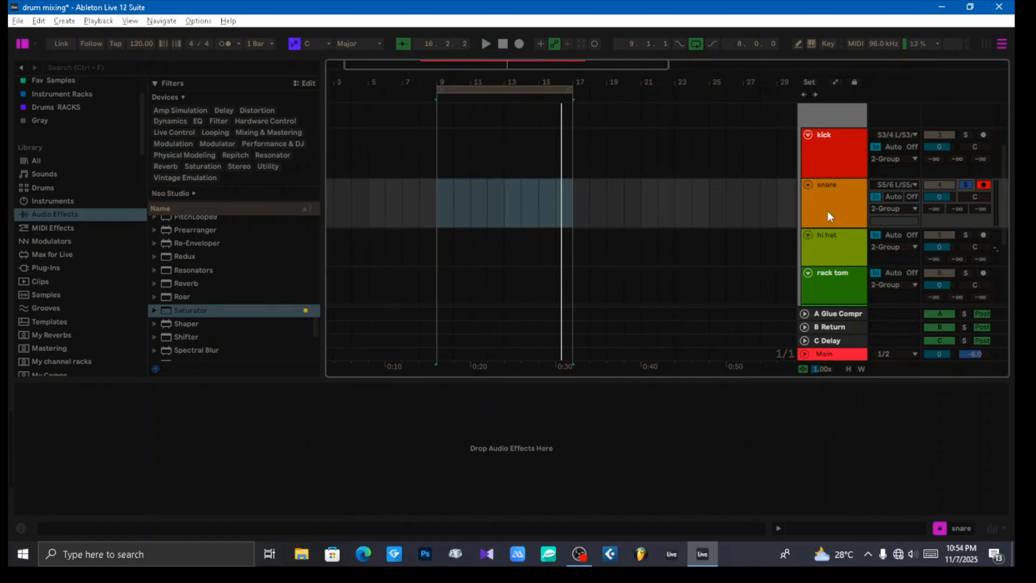
# Step: Open the Superior Drummer 3 plug-in window from its track, and play the loop to examine the mixer's channel levels and bleed
pyautogui.scroll(4, 831, 205)
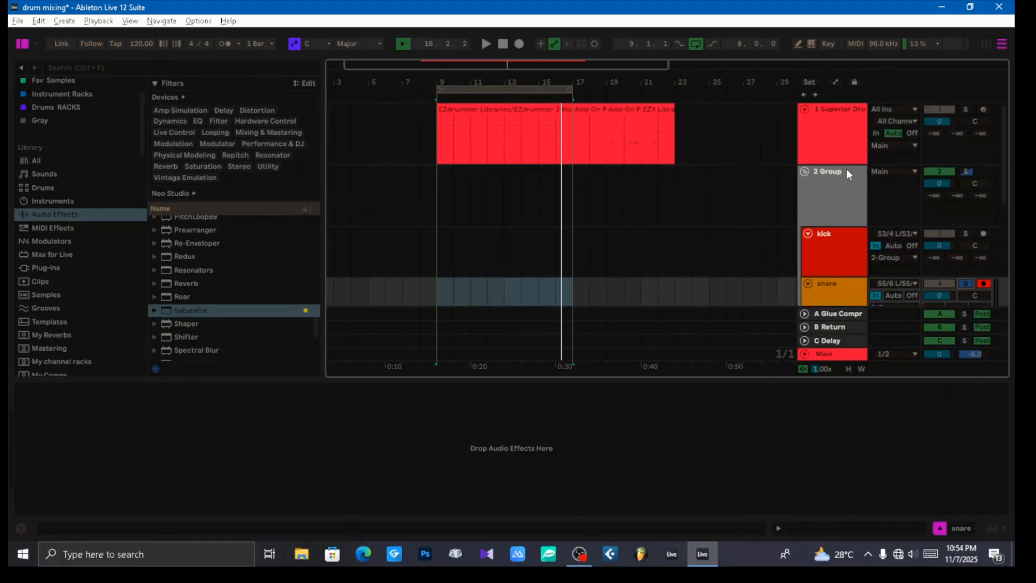
pyautogui.click(829, 123)
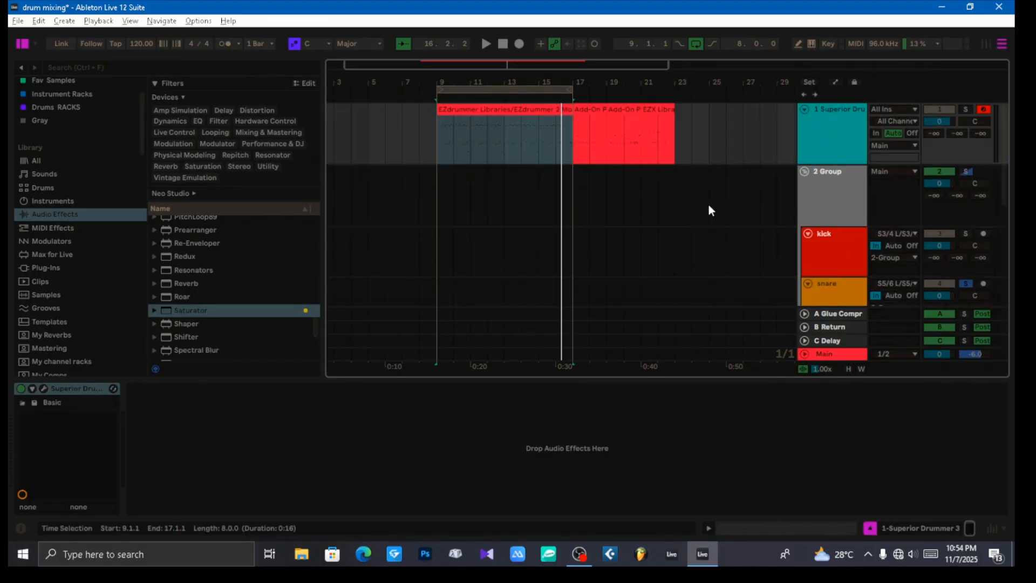
pyautogui.scroll(-3, 776, 199)
pyautogui.scroll(3, 835, 227)
pyautogui.scroll(-2, 709, 244)
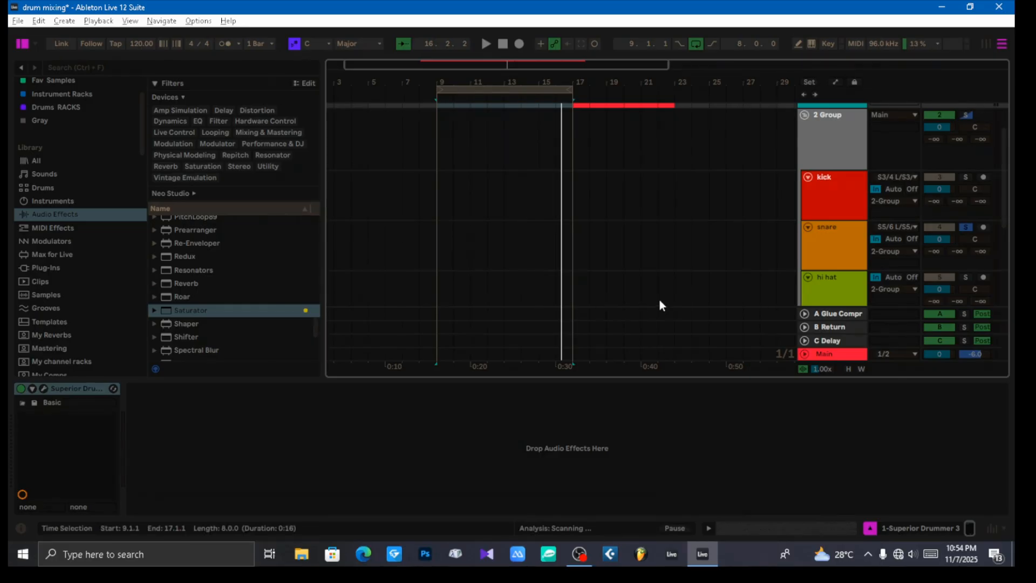
pyautogui.scroll(2, 702, 269)
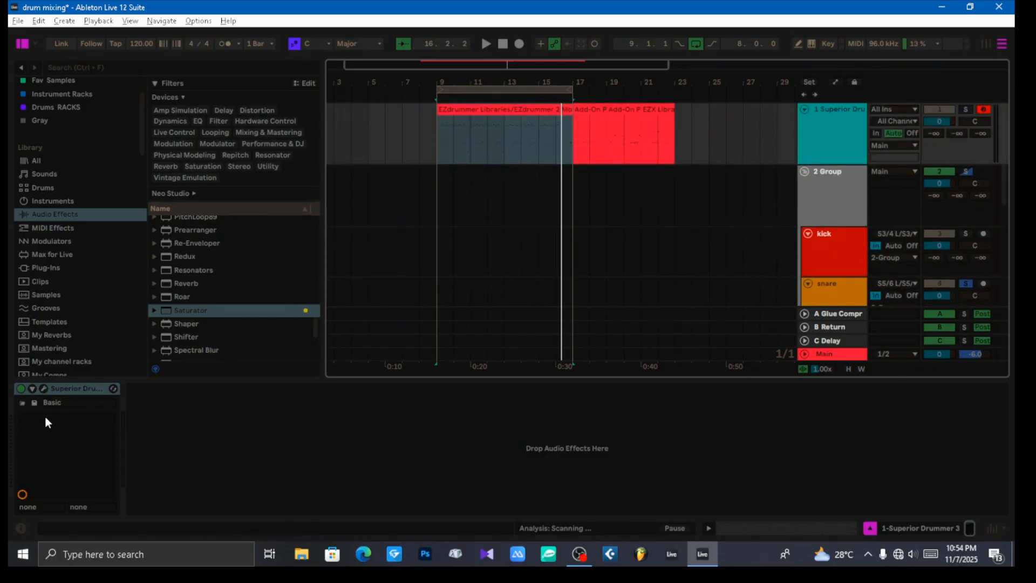
pyautogui.click(43, 389)
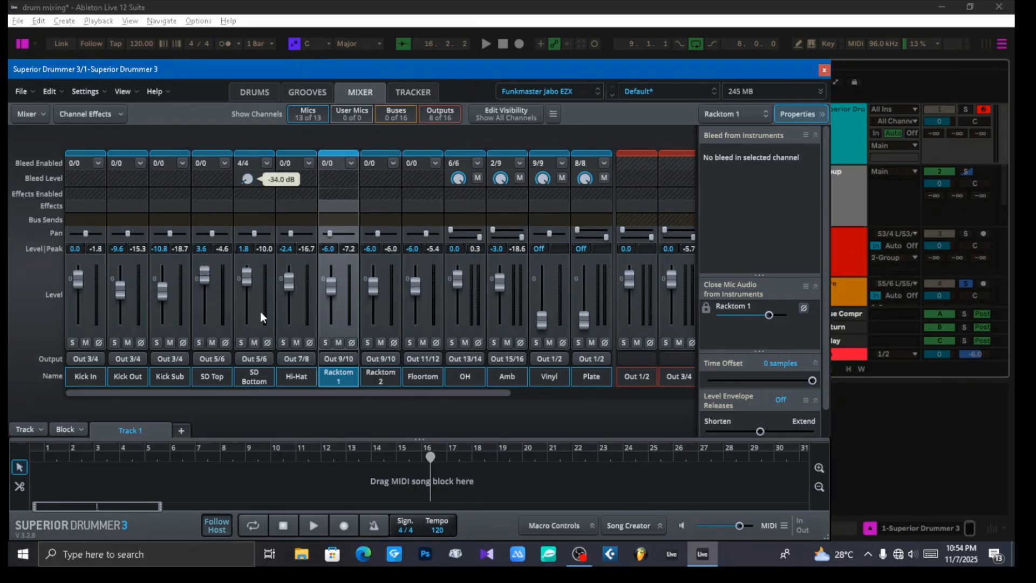
pyautogui.press('space')
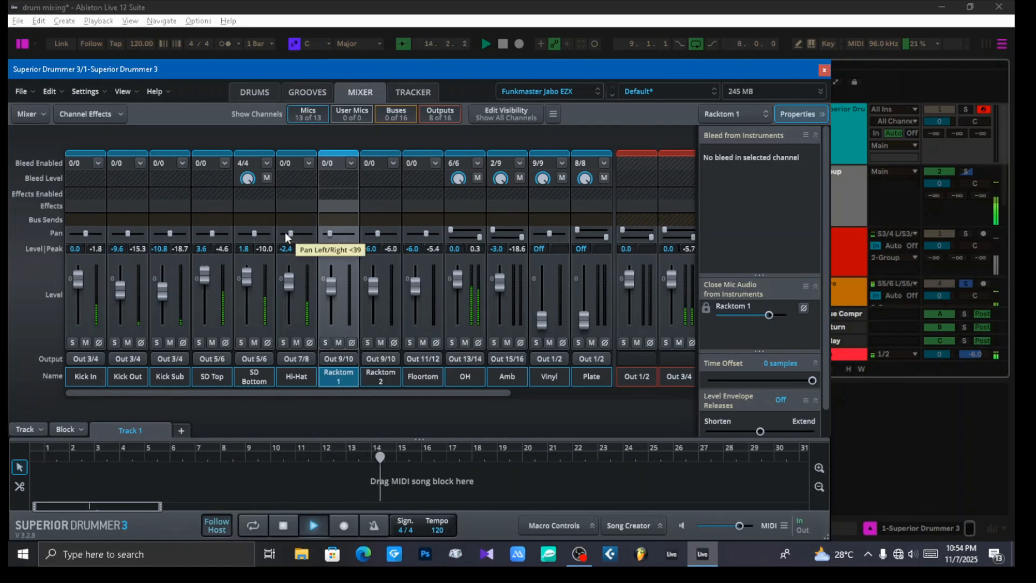
pyautogui.press('space')
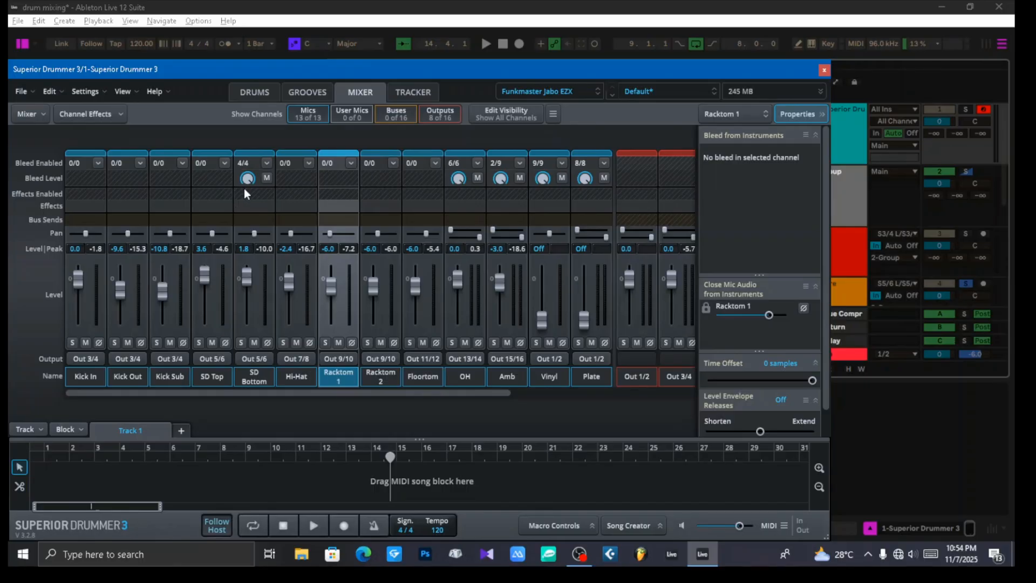
# Step: Close the Superior Drummer 3 plug-in window and select the snare track
pyautogui.moveTo(176, 68); pyautogui.dragTo(256, 73)
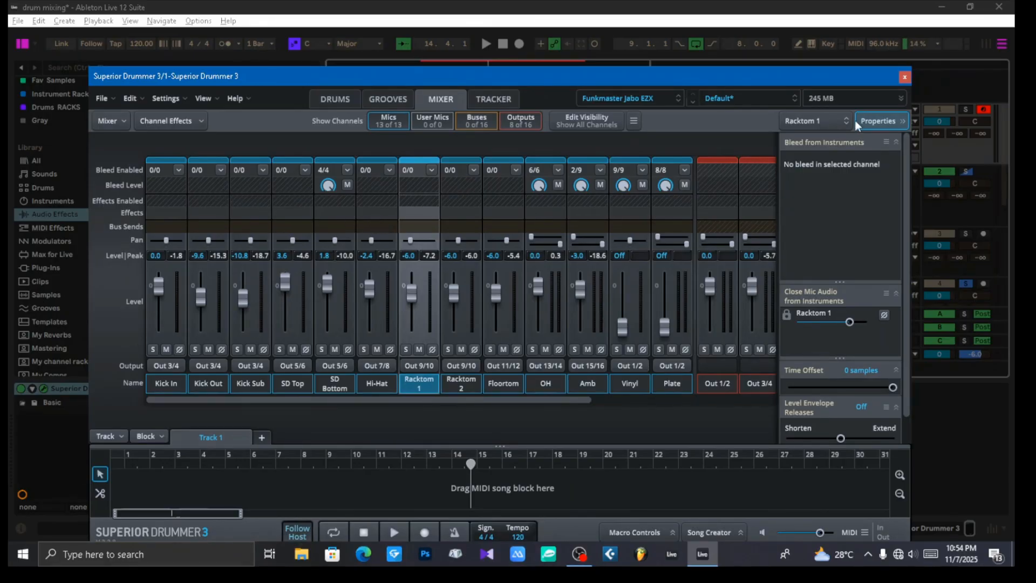
pyautogui.click(904, 78)
pyautogui.scroll(-2, 830, 249)
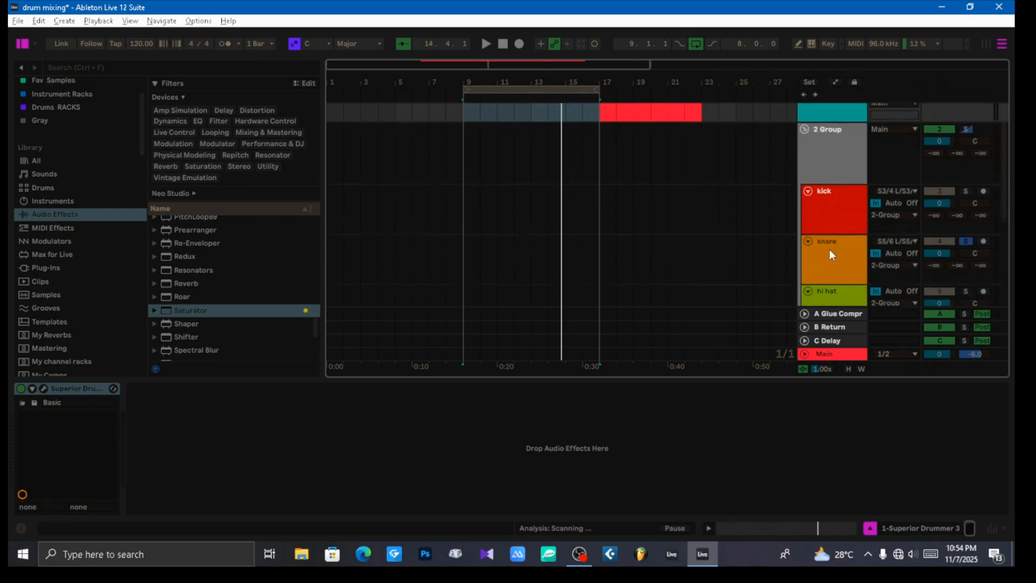
pyautogui.click(830, 250)
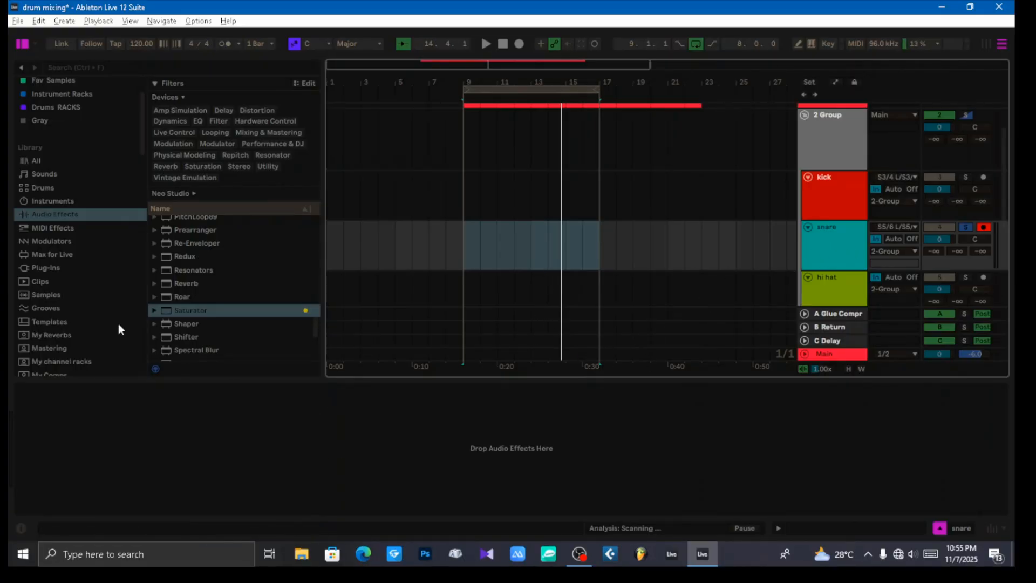
# Step: Find the Gate among the audio effects and add it to the snare track
pyautogui.scroll(8, 220, 309)
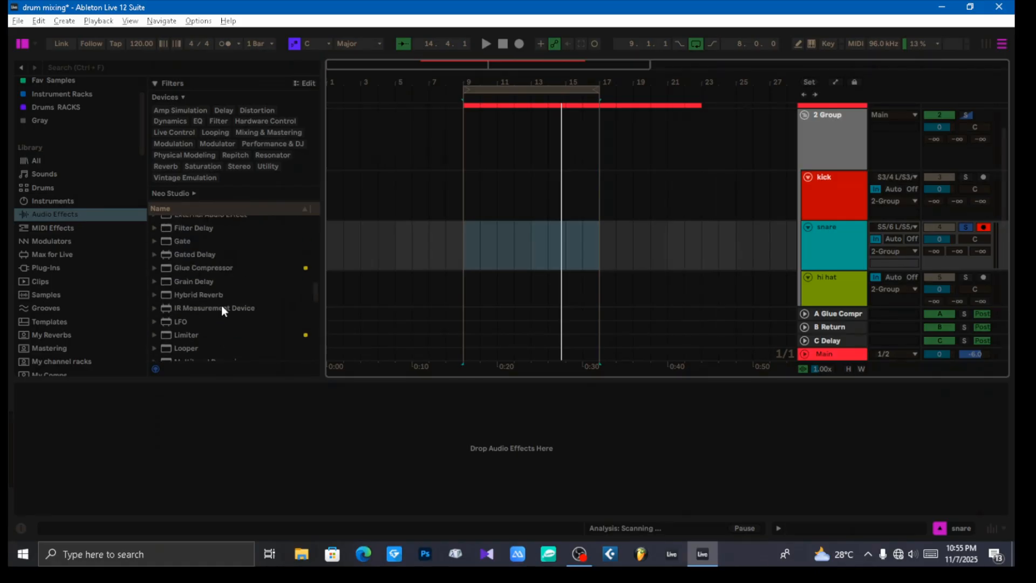
pyautogui.scroll(1, 221, 306)
pyautogui.scroll(-1, 222, 303)
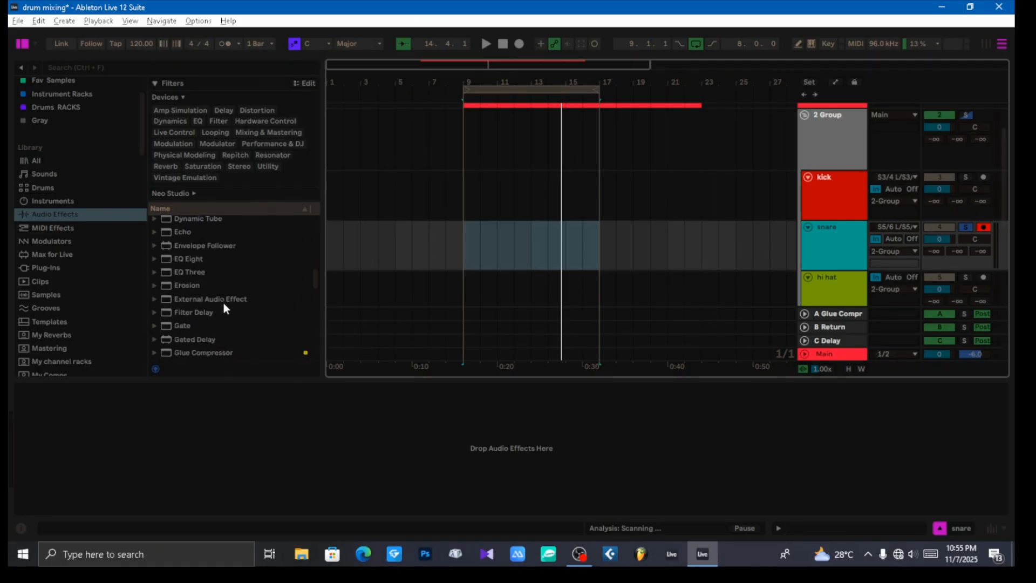
pyautogui.moveTo(184, 327); pyautogui.dragTo(646, 303)
pyautogui.moveTo(815, 257); pyautogui.dragTo(814, 256)
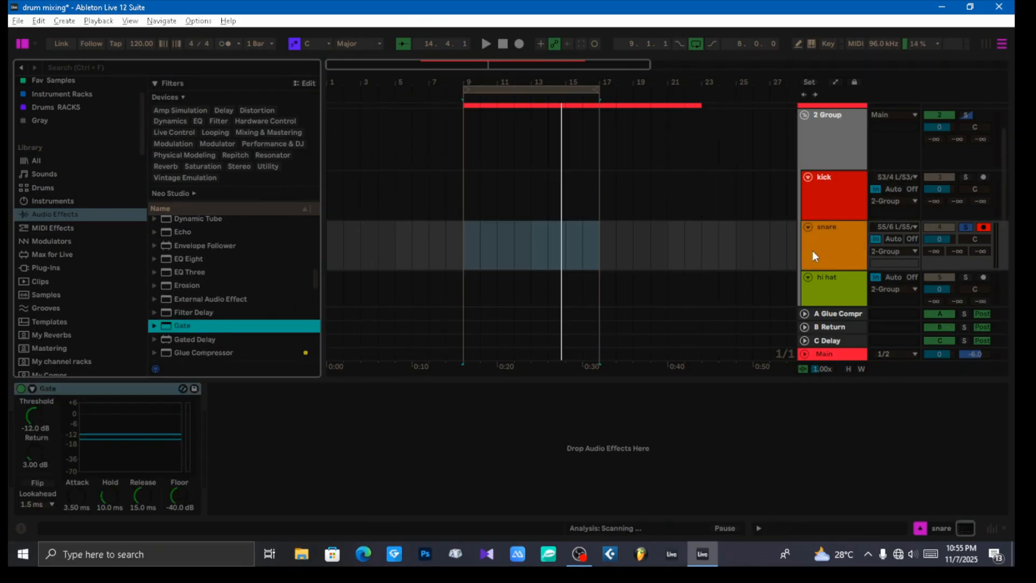
# Step: With the loop playing, set the Gate's threshold to -30 dB, hold to 16.2 ms, release to 158 ms and floor to -53.6 dB
pyautogui.press('space')
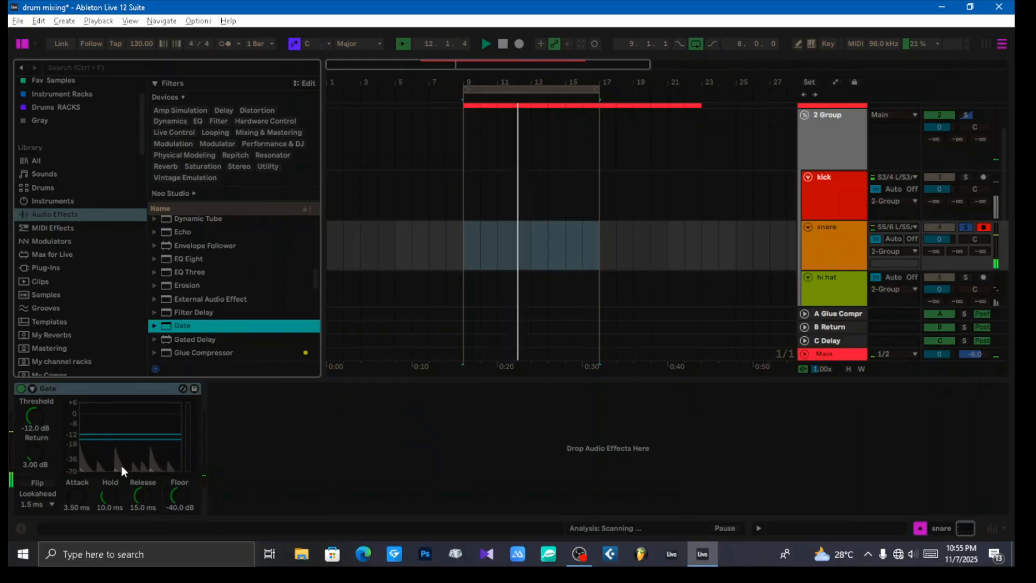
pyautogui.click(37, 415)
pyautogui.moveTo(36, 414)
pyautogui.mouseDown()
pyautogui.moveTo(35, 437)
pyautogui.moveTo(35, 416)
pyautogui.mouseUp()
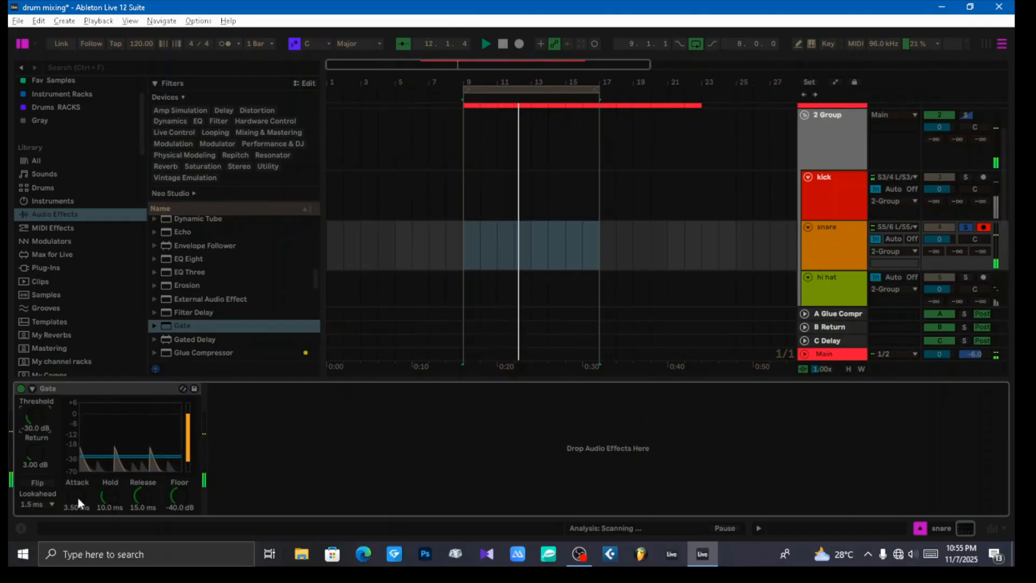
pyautogui.moveTo(107, 496); pyautogui.dragTo(144, 466)
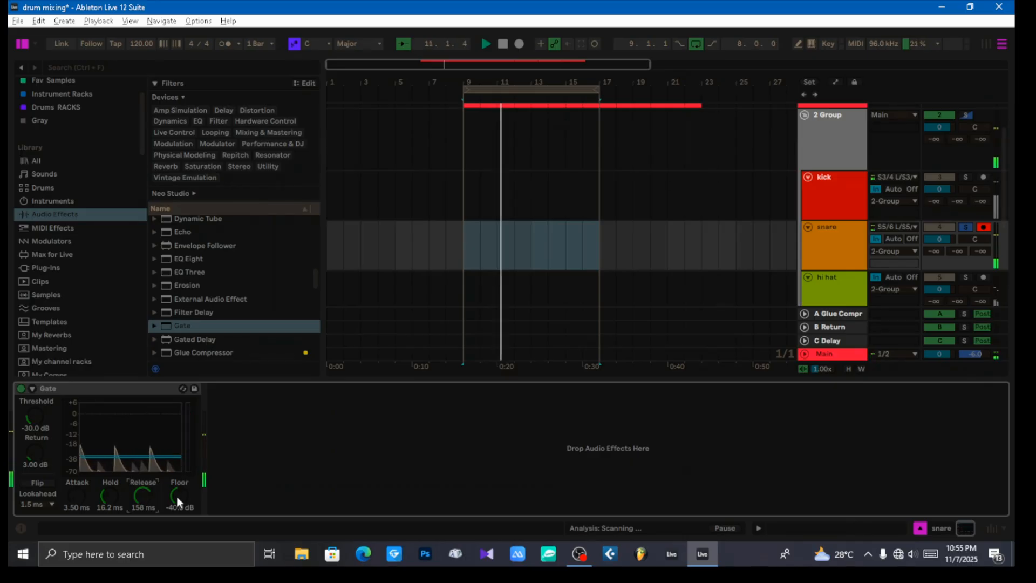
pyautogui.moveTo(176, 496); pyautogui.dragTo(176, 494)
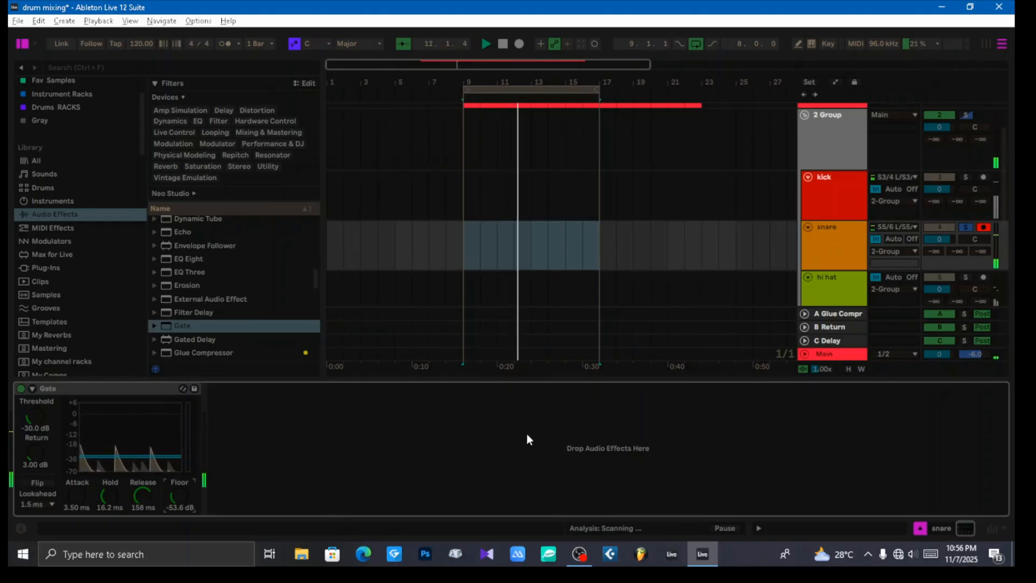
# Step: Collapse the Gate on the snare track and add a Compressor after it
pyautogui.click(834, 247)
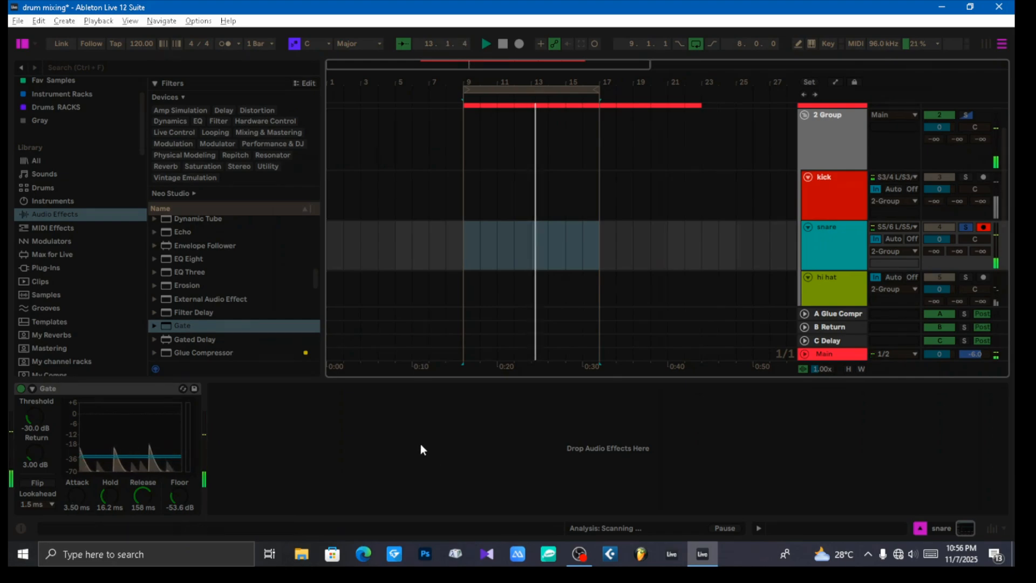
pyautogui.doubleClick(93, 390)
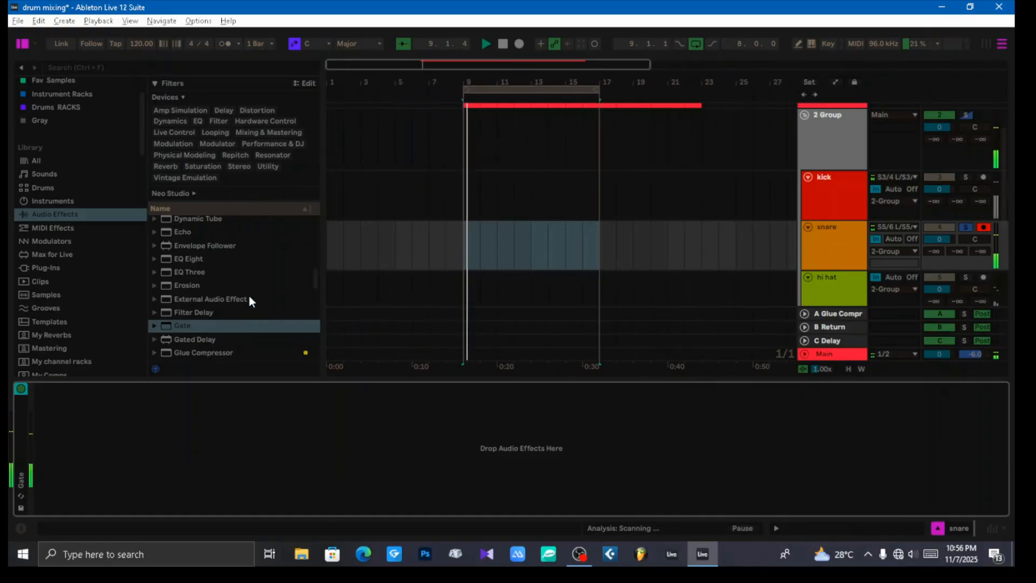
pyautogui.scroll(5, 231, 287)
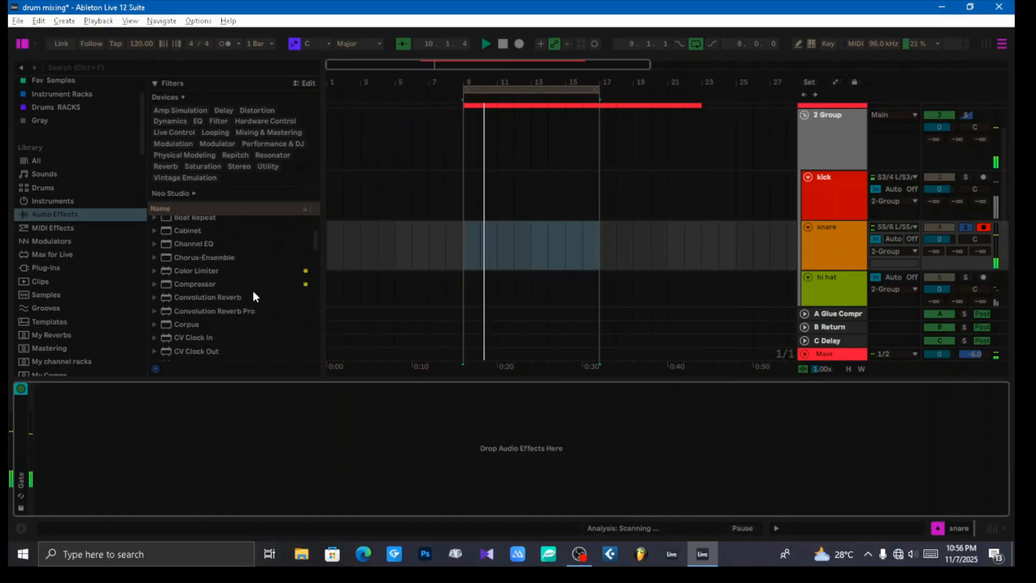
pyautogui.moveTo(202, 311); pyautogui.dragTo(283, 424)
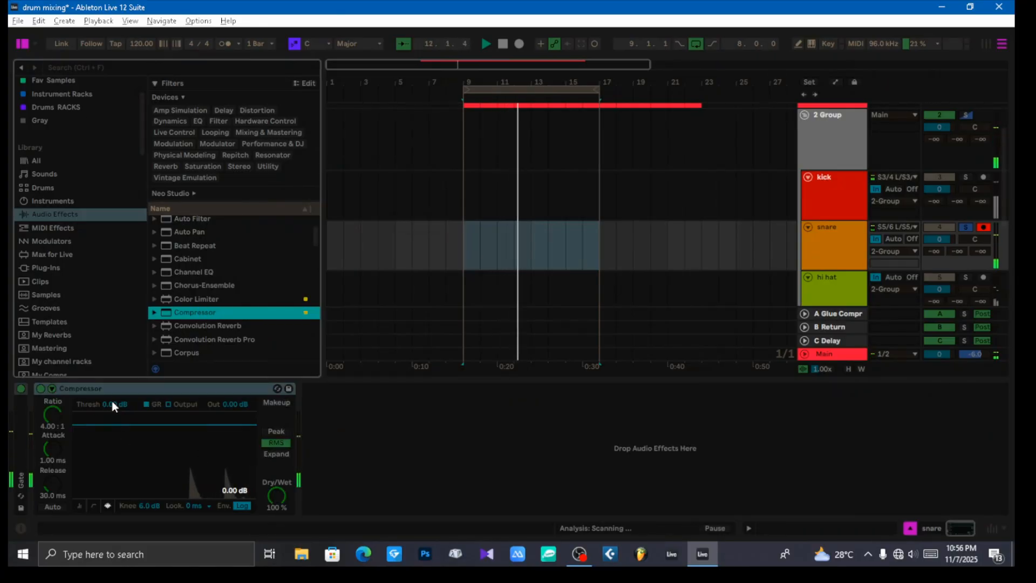
# Step: Set the snare Compressor's threshold to -31.3 dB and its attack to 0.61 ms
pyautogui.moveTo(112, 403); pyautogui.dragTo(112, 437)
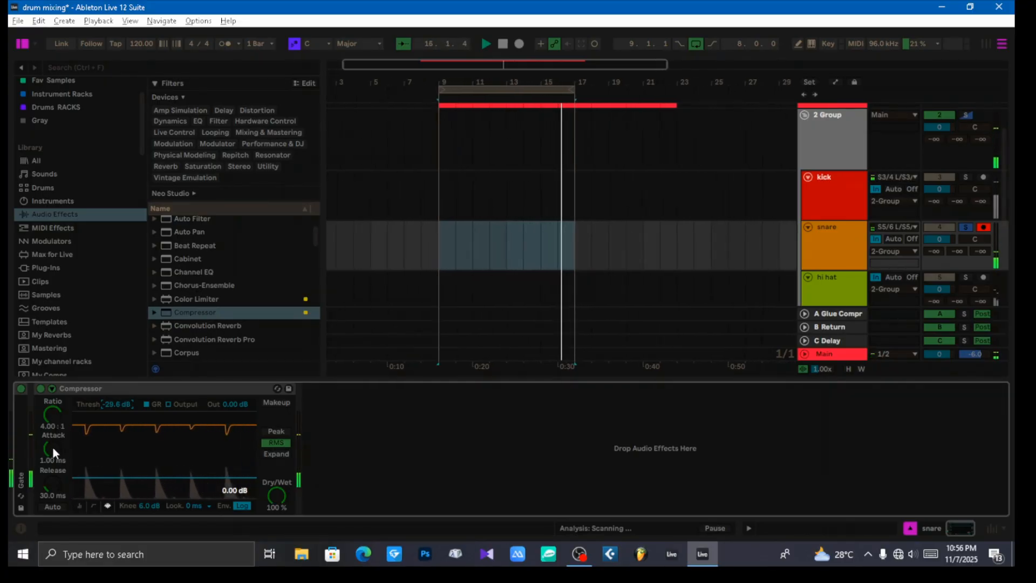
pyautogui.moveTo(53, 447); pyautogui.dragTo(53, 464)
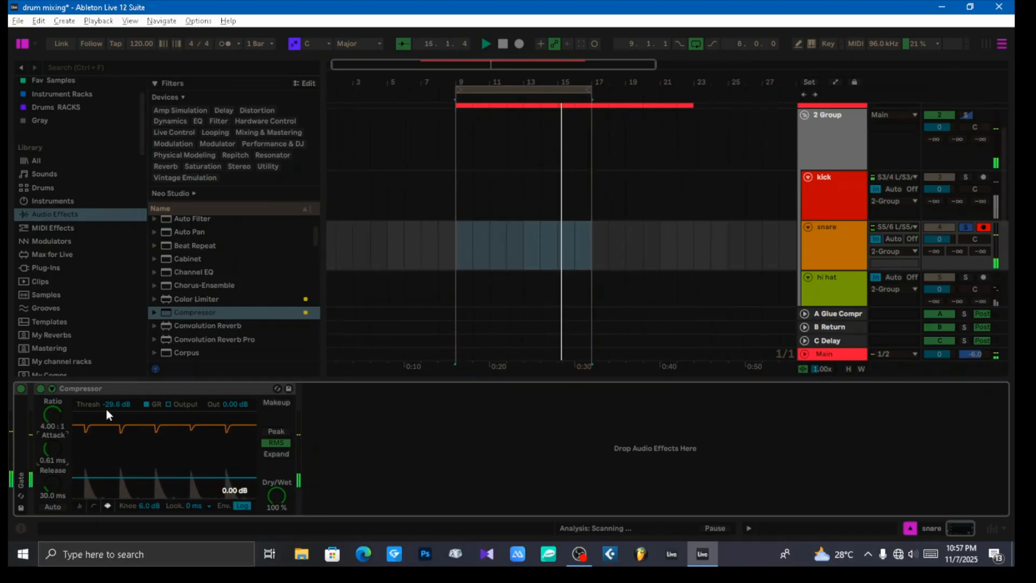
pyautogui.moveTo(117, 404)
pyautogui.mouseDown()
pyautogui.moveTo(117, 451)
pyautogui.moveTo(117, 421)
pyautogui.mouseUp()
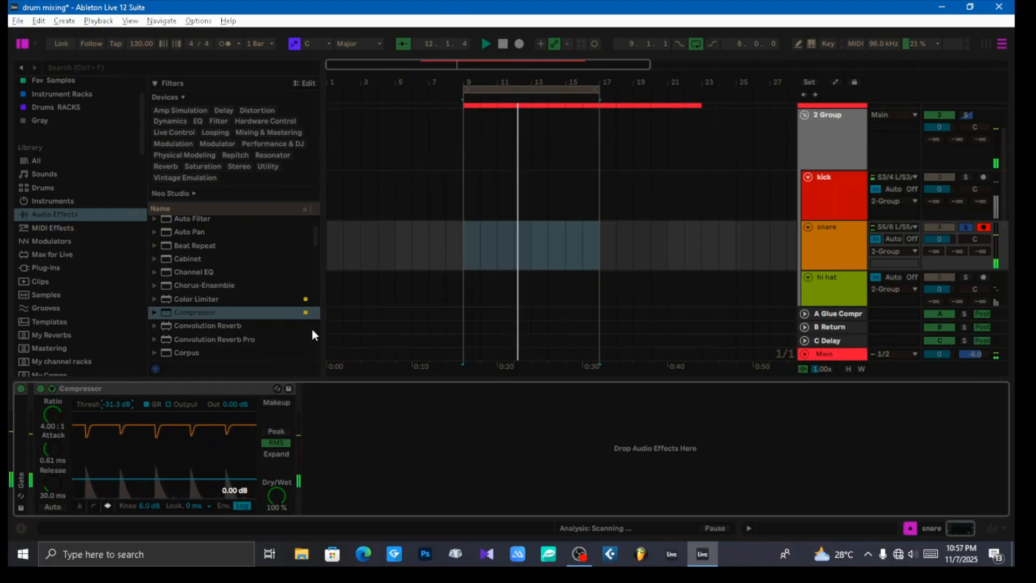
# Step: Add a Channel EQ after the Compressor with its high-pass filter on, Low 1.5 dB, Mid 5.2 dB at 146 Hz and High 2.6 dB
pyautogui.moveTo(193, 271); pyautogui.dragTo(367, 423)
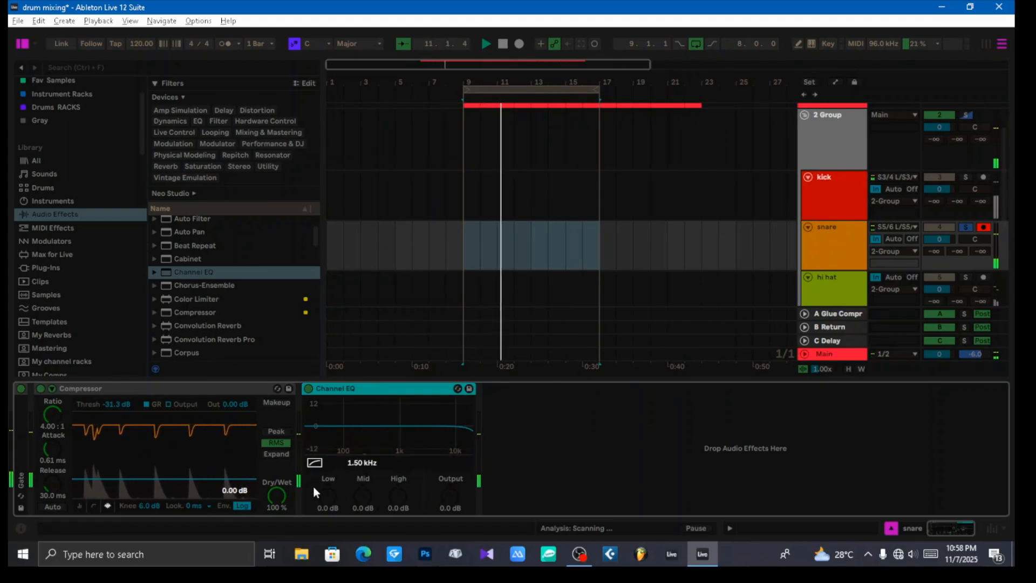
pyautogui.click(315, 463)
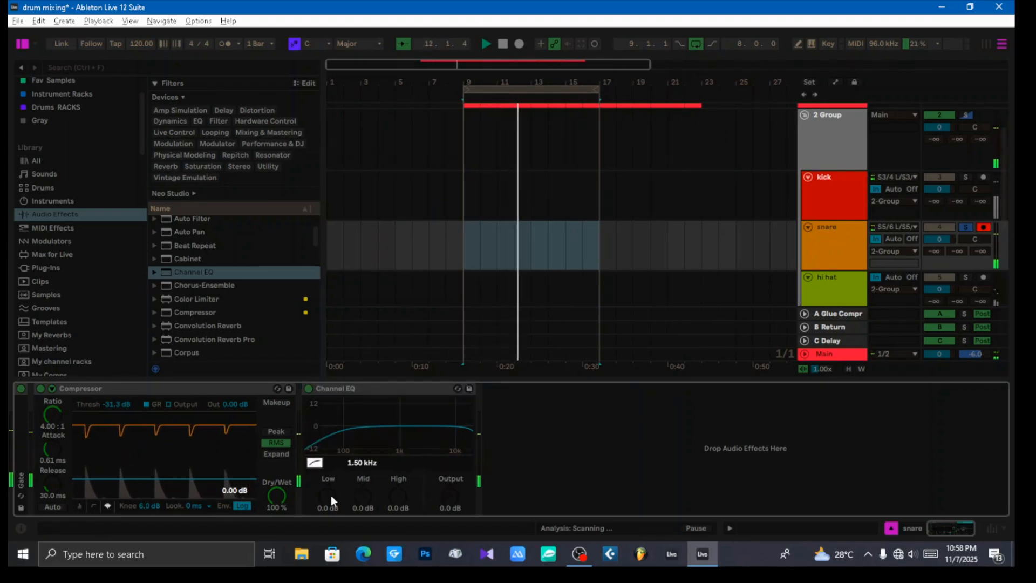
pyautogui.moveTo(331, 496); pyautogui.dragTo(362, 484)
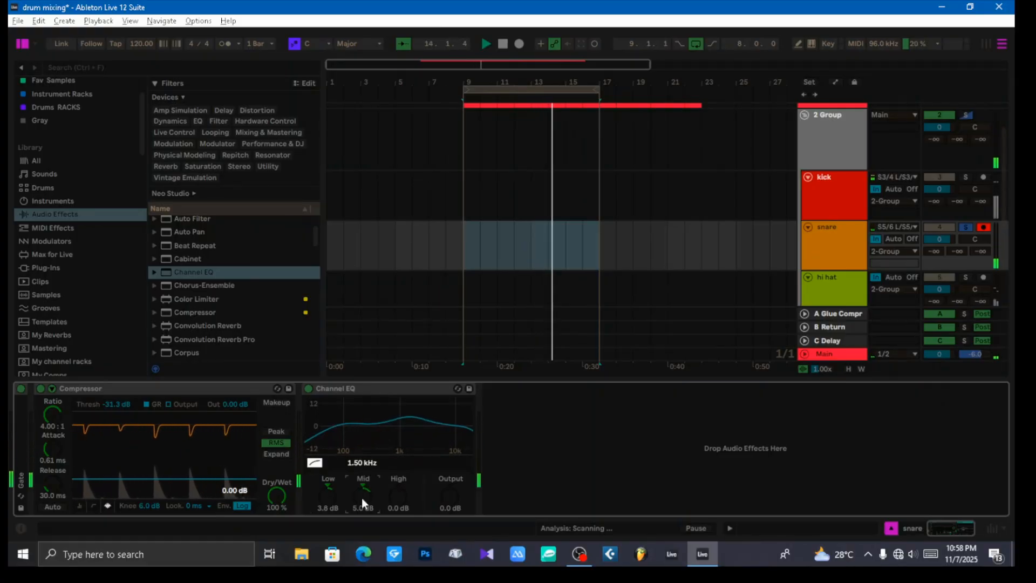
pyautogui.moveTo(363, 462); pyautogui.dragTo(363, 492)
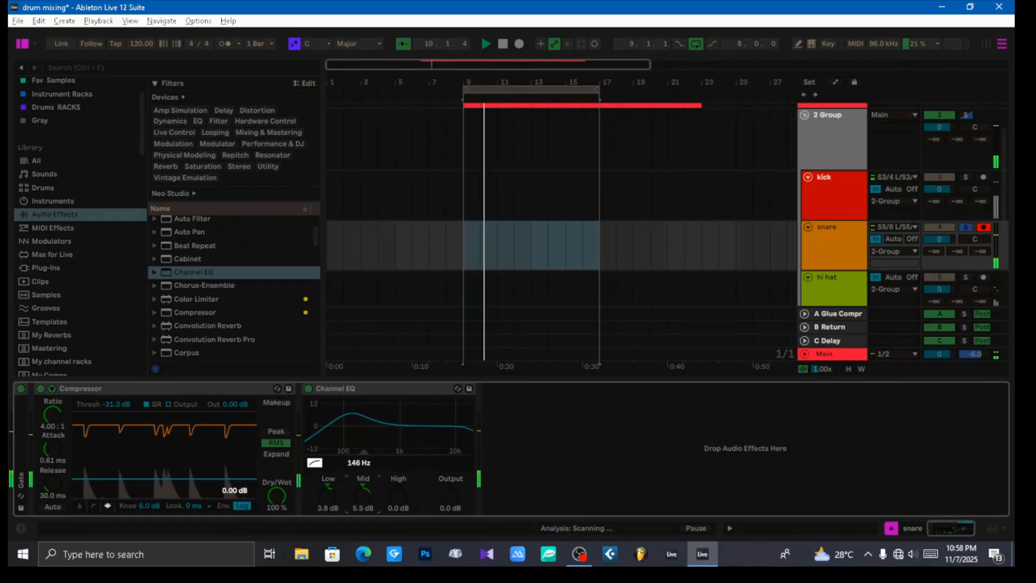
pyautogui.moveTo(360, 493); pyautogui.dragTo(331, 503)
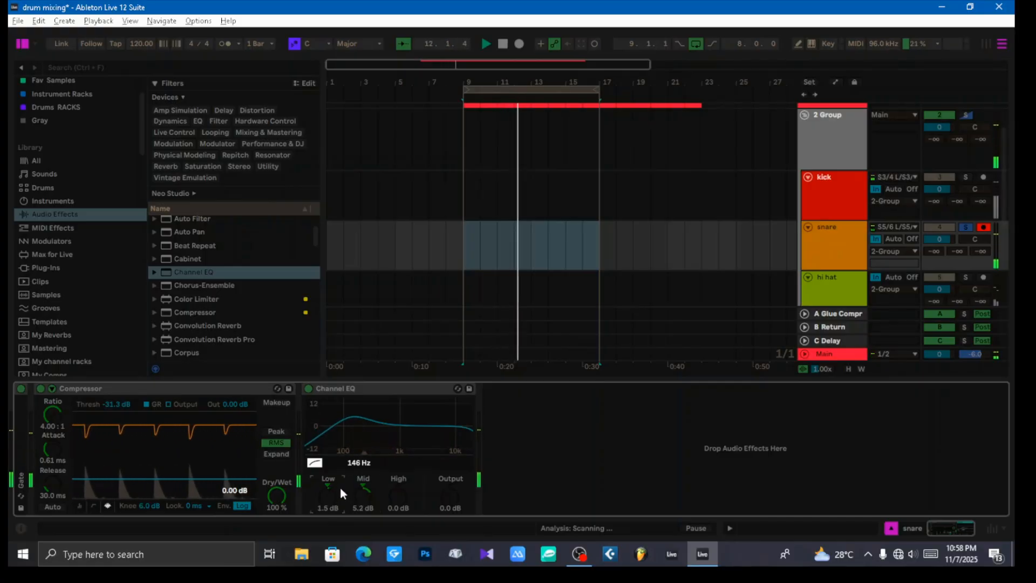
pyautogui.moveTo(397, 501); pyautogui.dragTo(397, 495)
# Step: Find EQ Eight among the audio effects and add it after the Channel EQ on the snare track
pyautogui.scroll(-4, 254, 298)
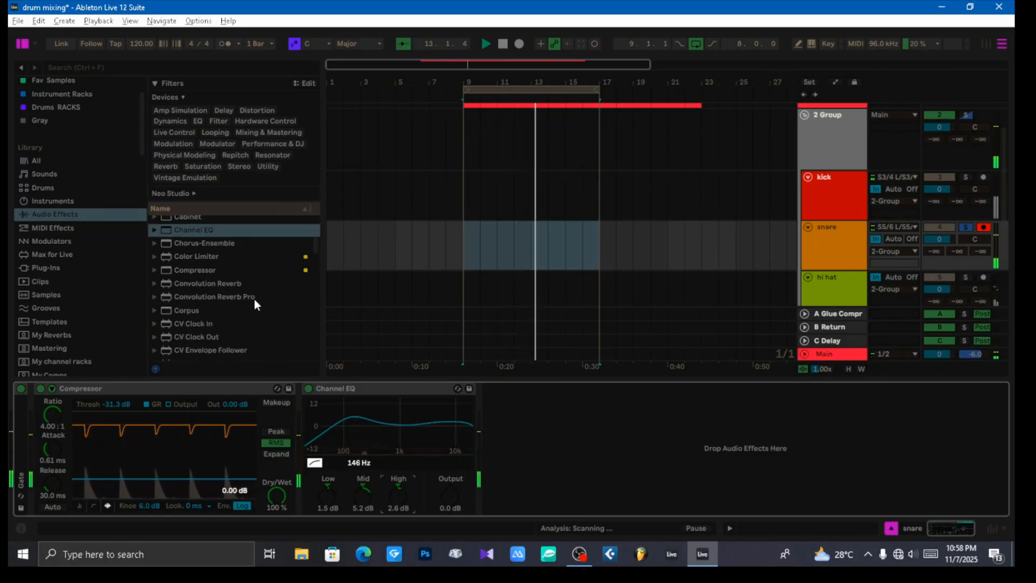
pyautogui.scroll(4, 256, 293)
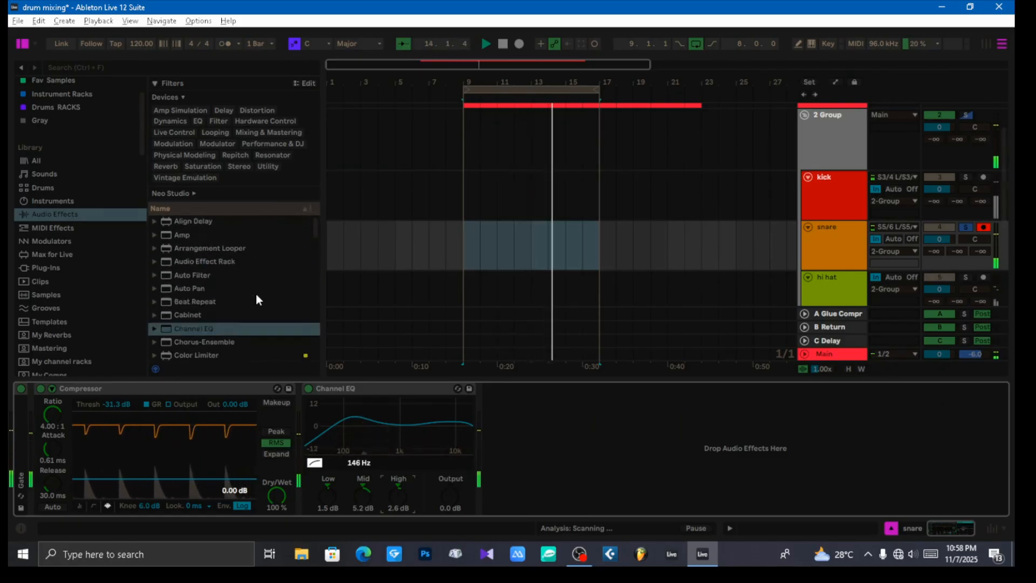
pyautogui.scroll(-4, 258, 291)
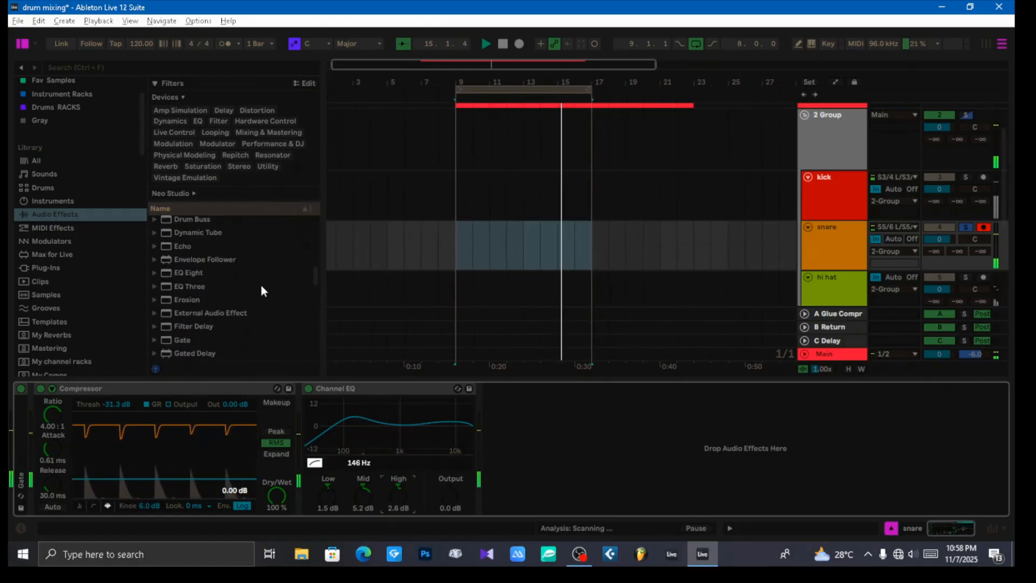
pyautogui.moveTo(187, 273); pyautogui.dragTo(546, 416)
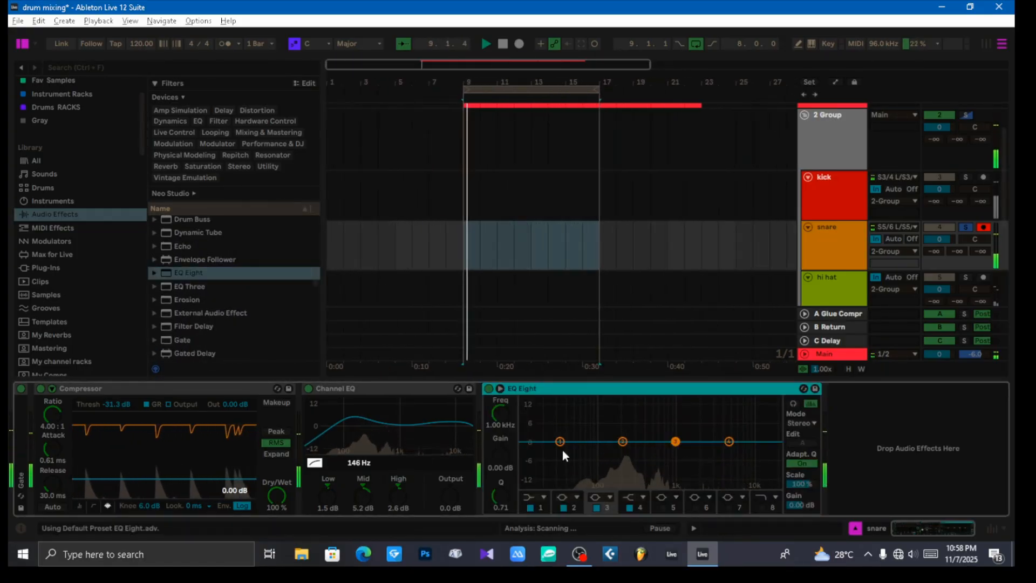
# Step: Change EQ Eight's band 1 to a 12 dB low-cut filter at about 59.9 Hz
pyautogui.click(559, 441)
pyautogui.click(539, 497)
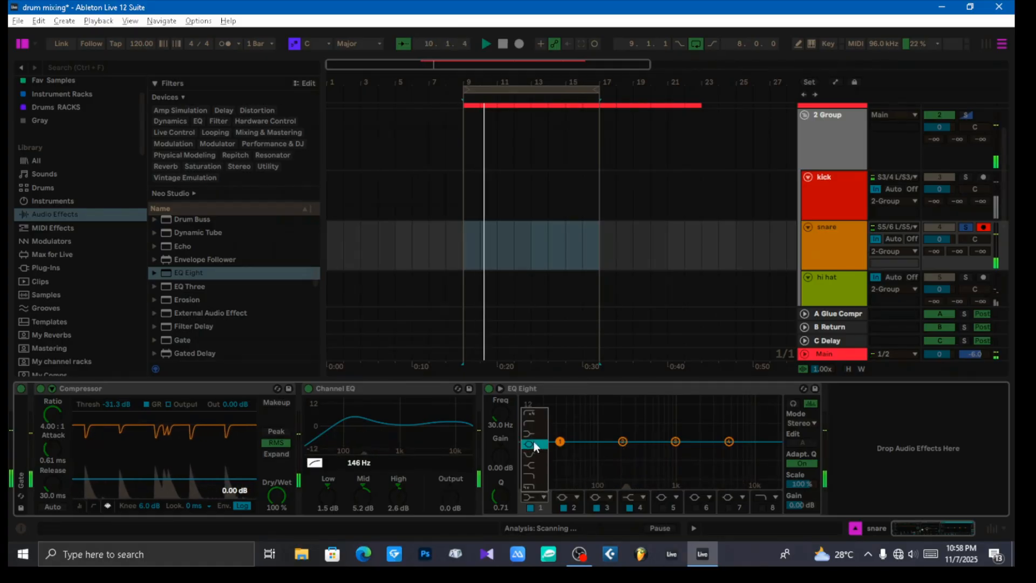
pyautogui.click(531, 425)
pyautogui.moveTo(559, 451); pyautogui.dragTo(582, 449)
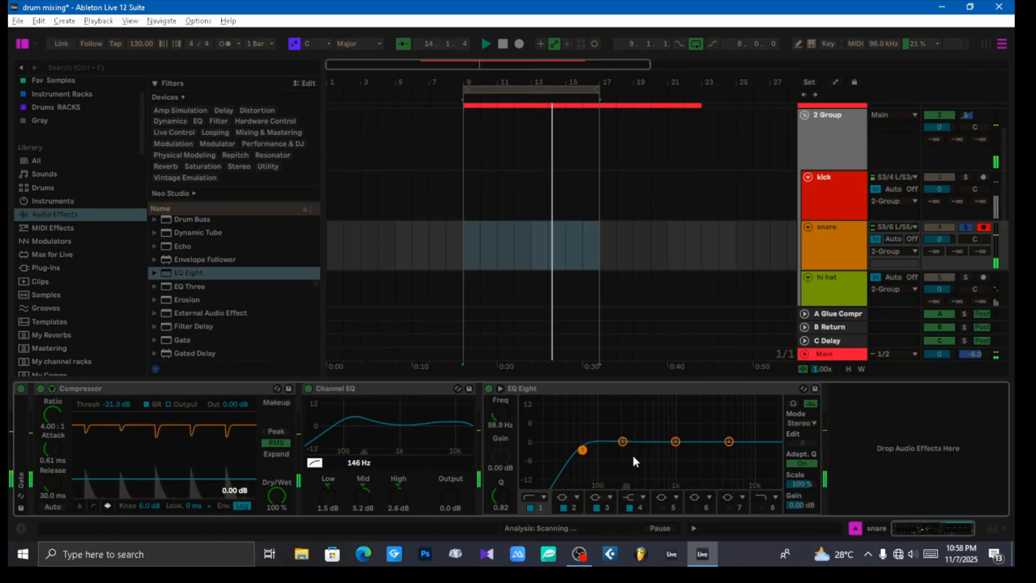
# Step: Cut EQ Eight's band 3 by 1.61 dB at 1.14 kHz with a Q of 1.19
pyautogui.click(677, 442)
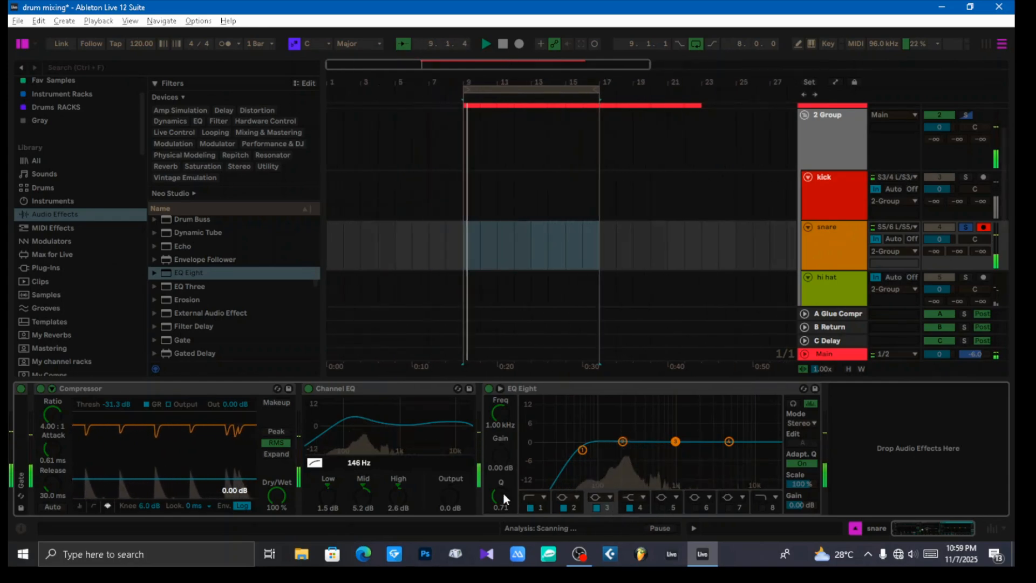
pyautogui.moveTo(500, 493); pyautogui.dragTo(501, 484)
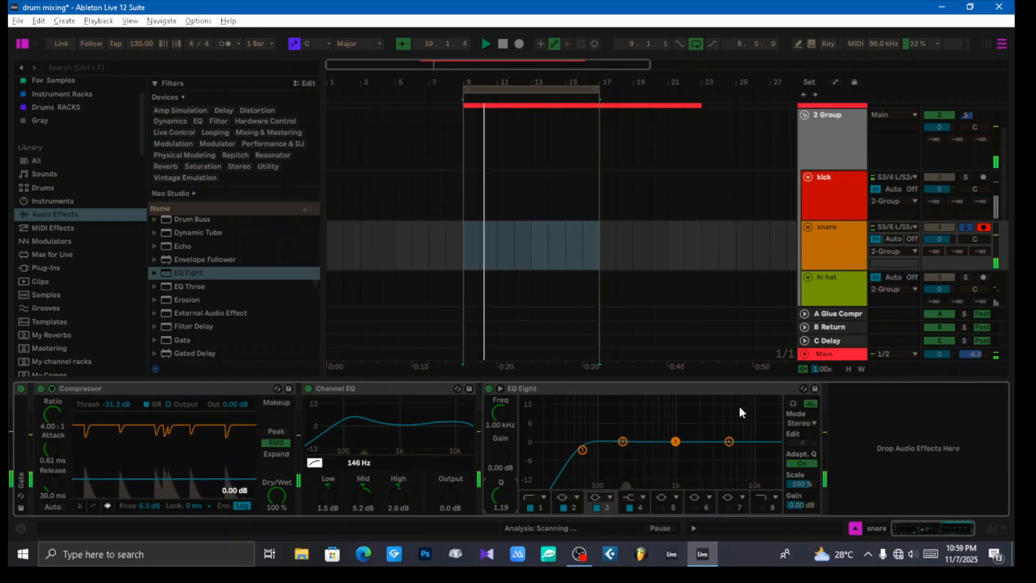
pyautogui.moveTo(675, 441)
pyautogui.mouseDown()
pyautogui.moveTo(669, 409)
pyautogui.moveTo(631, 401)
pyautogui.moveTo(647, 401)
pyautogui.moveTo(650, 452)
pyautogui.moveTo(679, 448)
pyautogui.mouseUp()
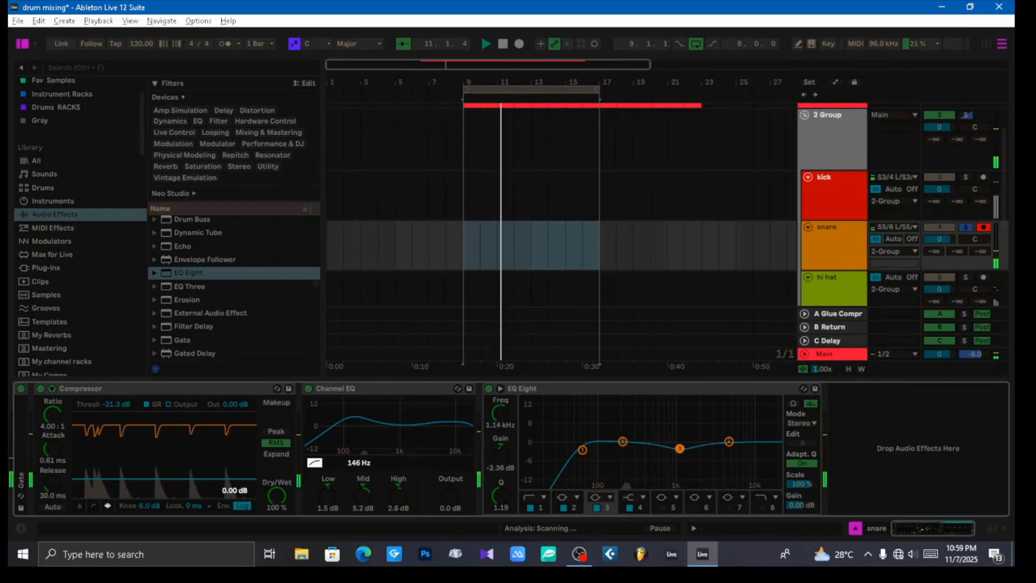
pyautogui.moveTo(680, 448); pyautogui.dragTo(680, 446)
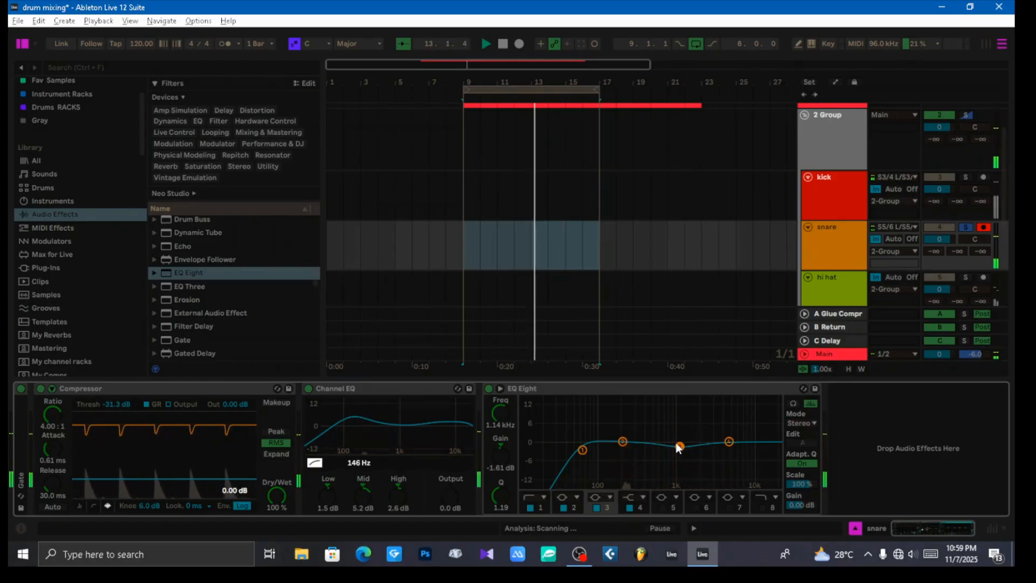
# Step: Boost EQ Eight's band 2 by 6.57 dB at 160 Hz to add body to the snare
pyautogui.moveTo(622, 441)
pyautogui.mouseDown()
pyautogui.moveTo(618, 409)
pyautogui.moveTo(620, 429)
pyautogui.mouseUp()
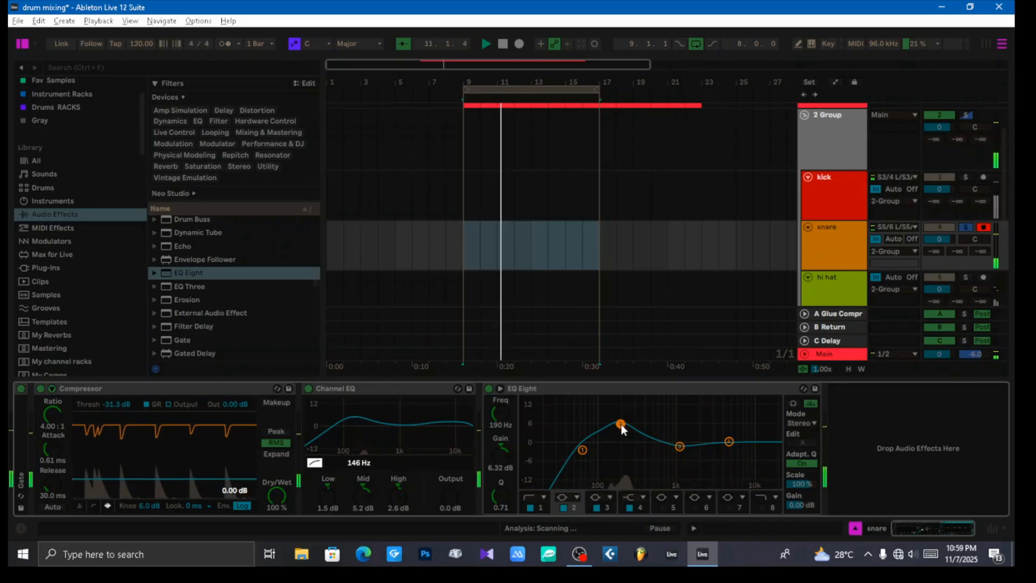
pyautogui.moveTo(619, 423)
pyautogui.mouseDown()
pyautogui.moveTo(606, 416)
pyautogui.moveTo(623, 410)
pyautogui.moveTo(620, 423)
pyautogui.mouseUp()
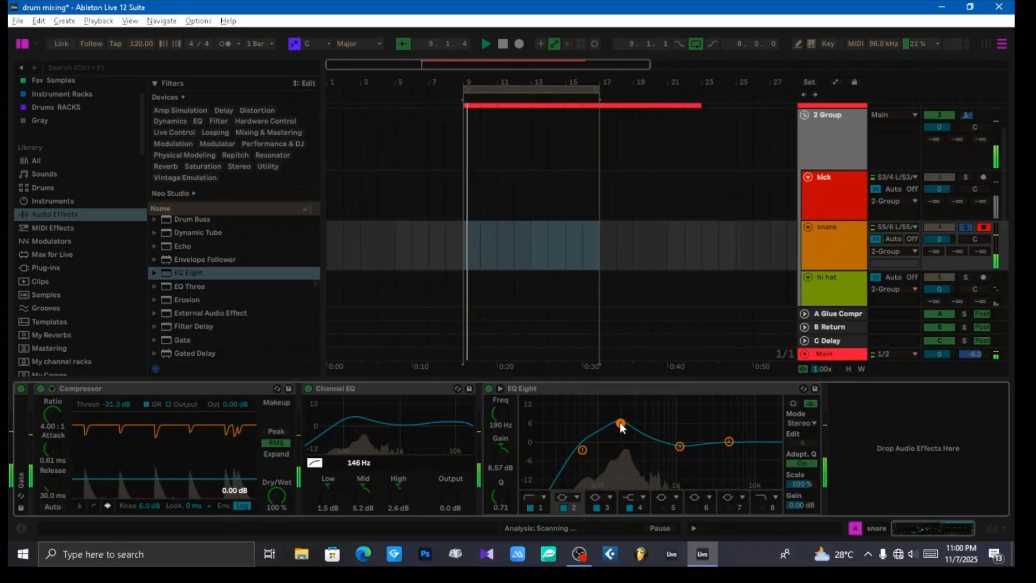
pyautogui.moveTo(620, 423); pyautogui.dragTo(615, 423)
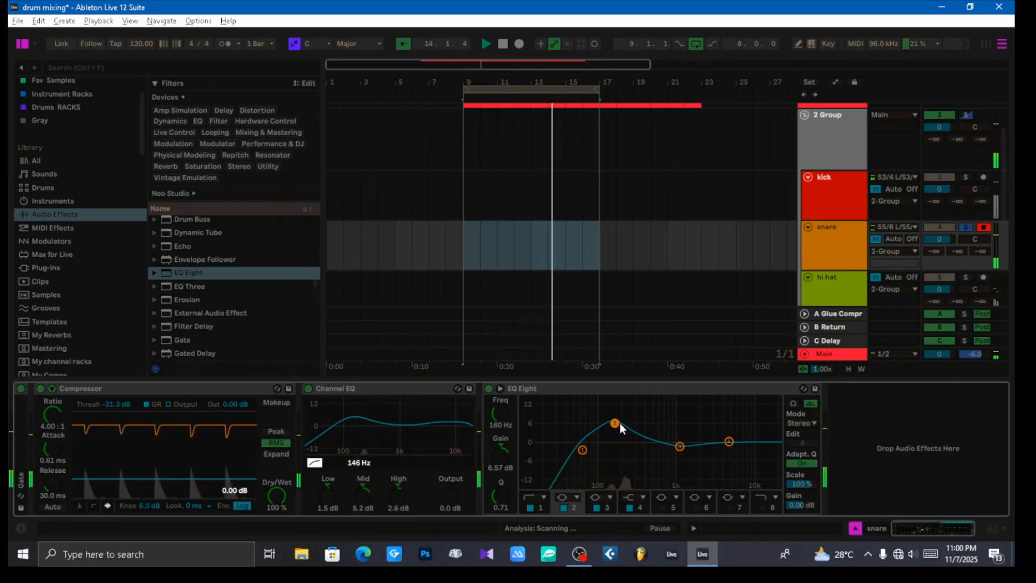
# Step: Change EQ Eight's band 2 boost to 4.34 dB at 167 Hz, and collapse the EQ Eight and Channel EQ devices
pyautogui.moveTo(614, 423); pyautogui.dragTo(615, 429)
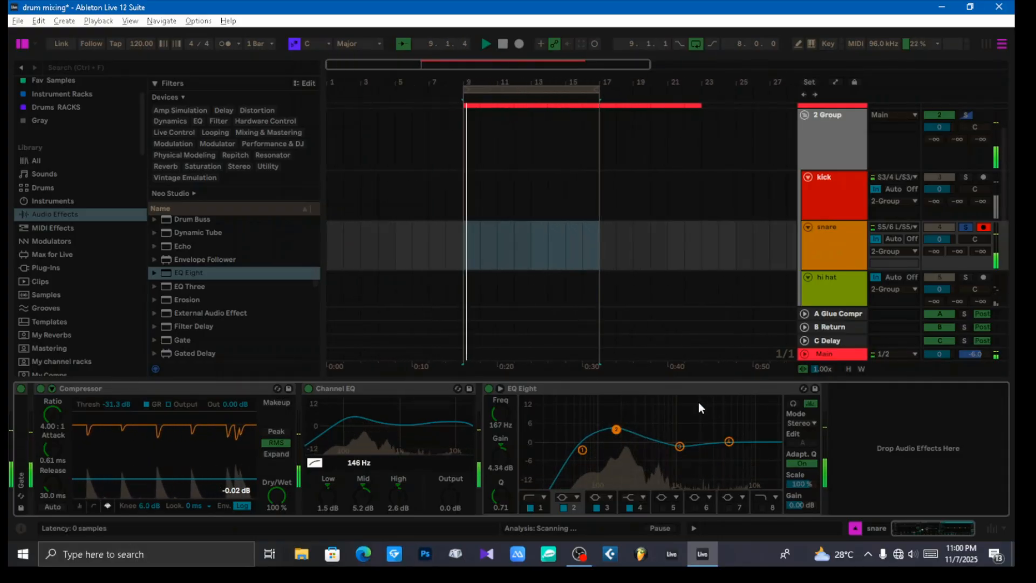
pyautogui.doubleClick(649, 389)
pyautogui.click(399, 387)
pyautogui.doubleClick(399, 387)
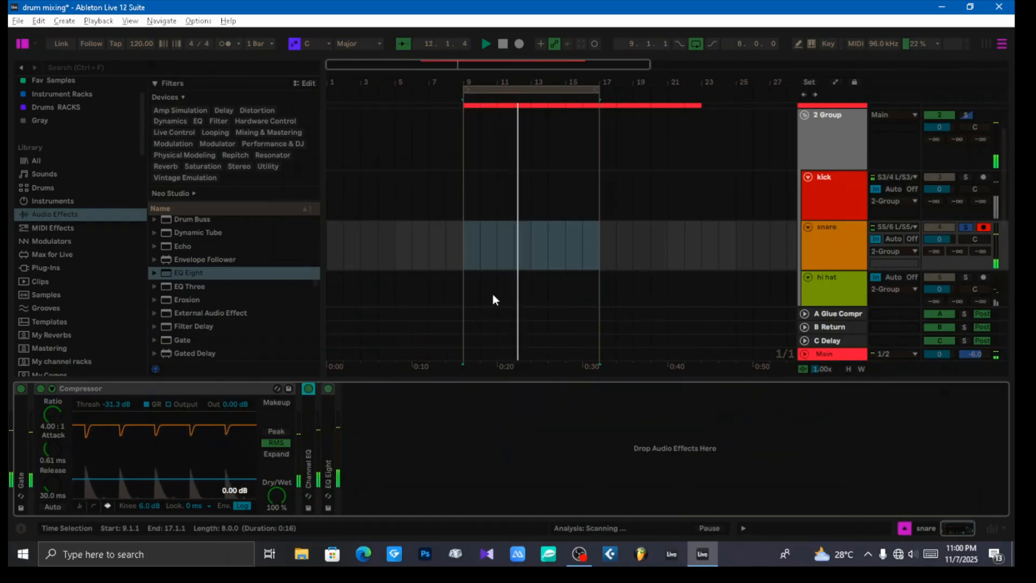
# Step: Find Saturator among the audio effects and add it after EQ Eight on the snare track
pyautogui.click(823, 254)
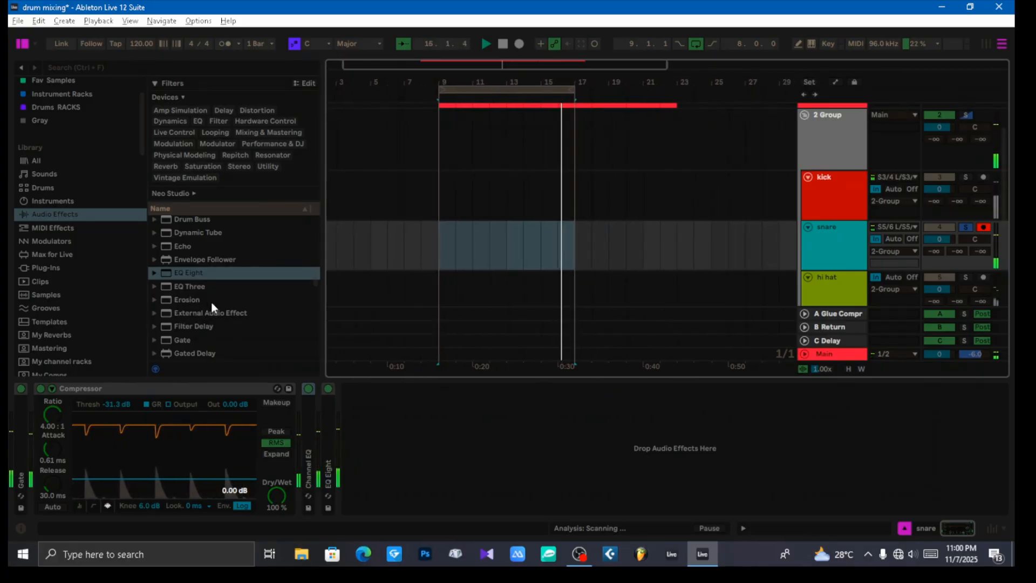
pyautogui.scroll(4, 213, 300)
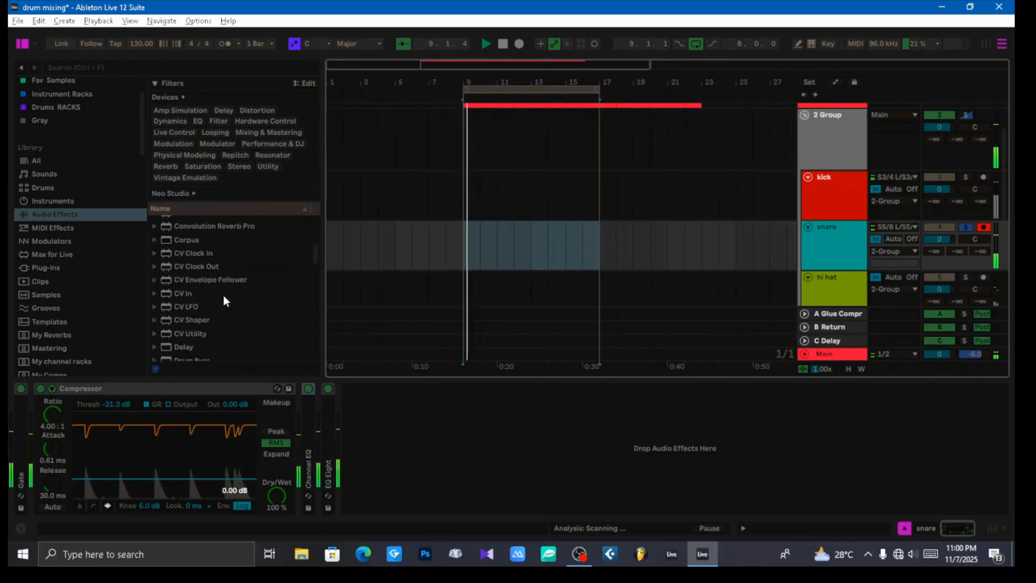
pyautogui.scroll(-5, 226, 296)
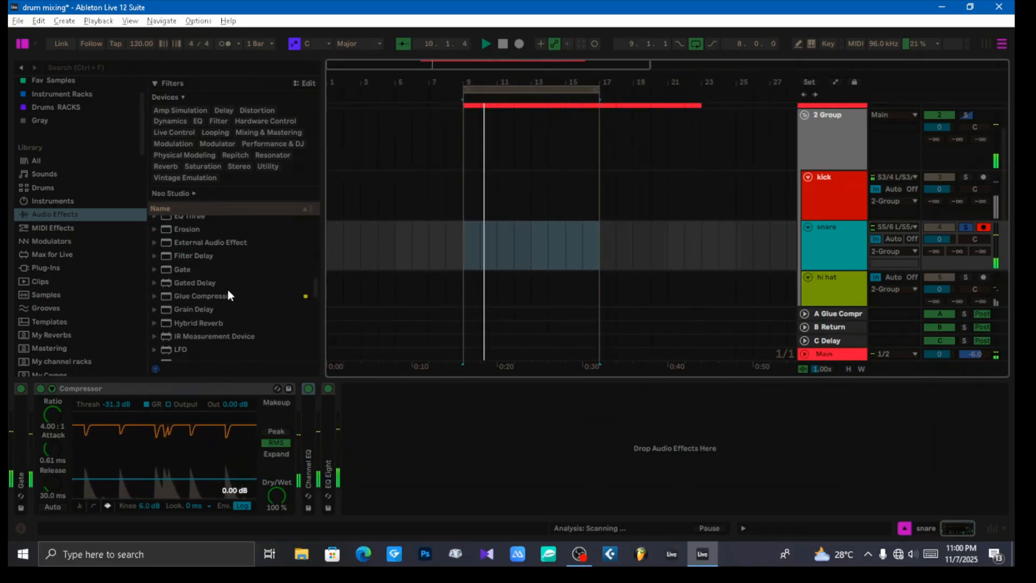
pyautogui.scroll(-5, 231, 296)
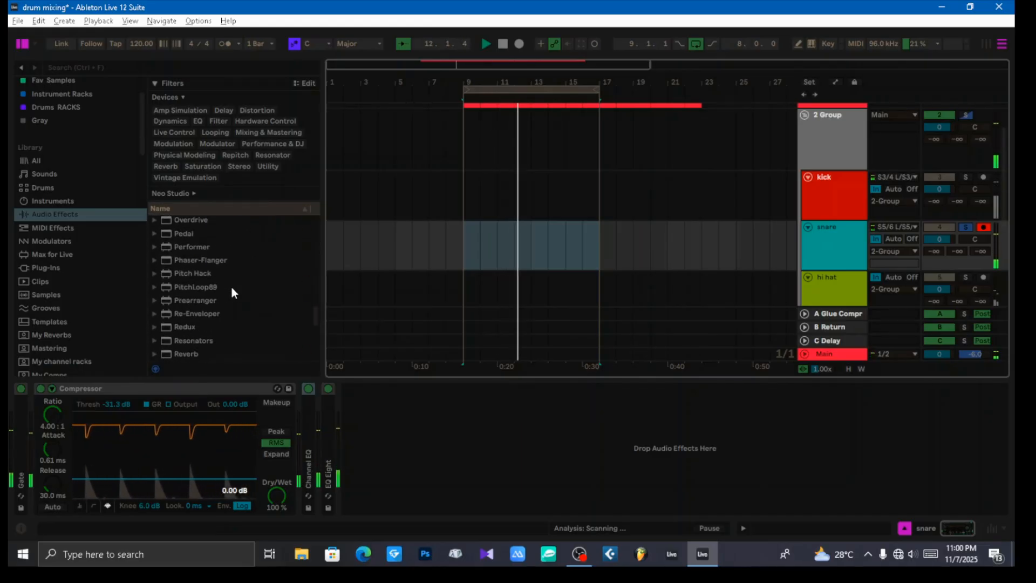
pyautogui.scroll(-5, 231, 287)
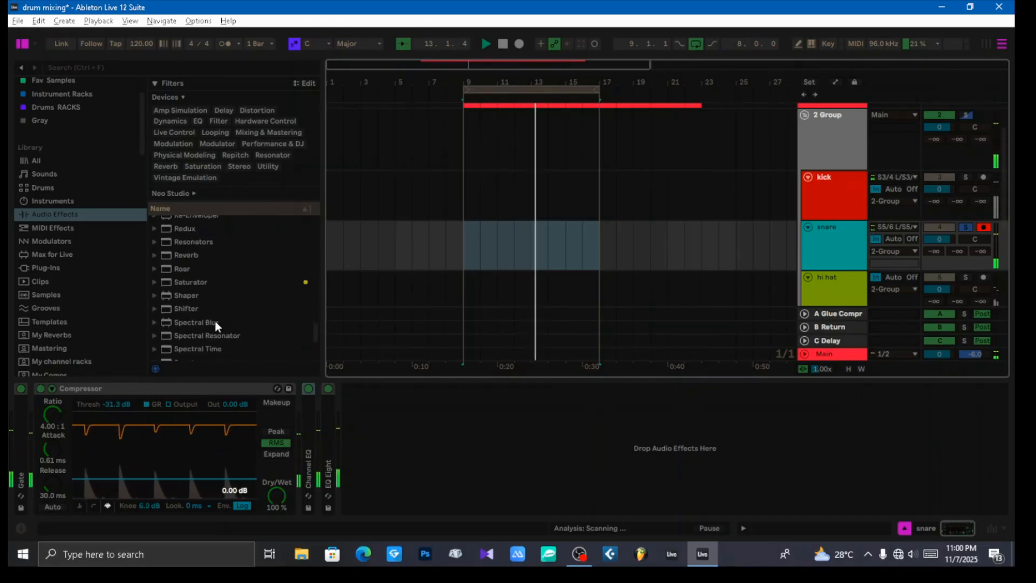
pyautogui.moveTo(185, 282); pyautogui.dragTo(445, 438)
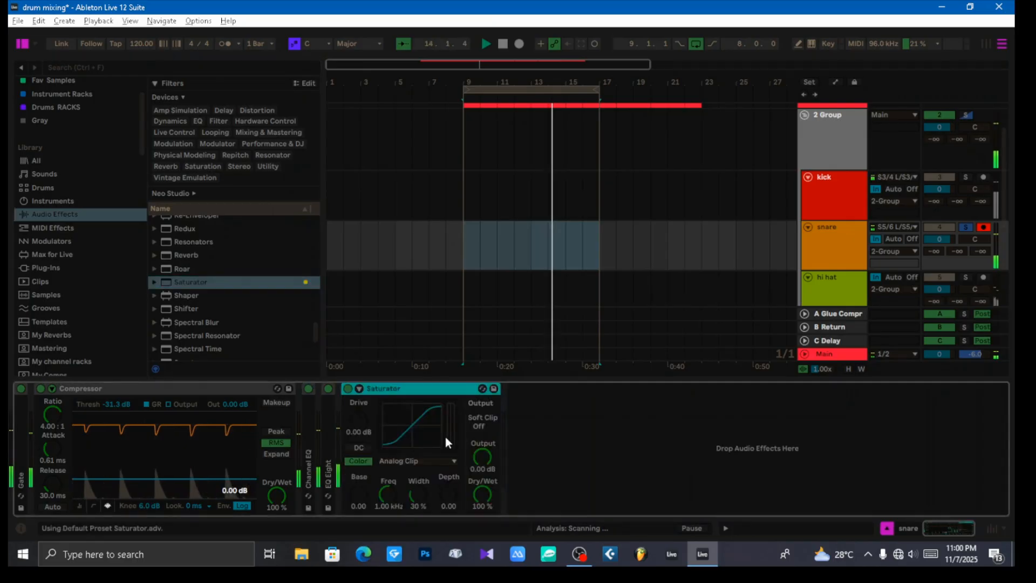
# Step: Set the Saturator's curve to Digital Clip, with its output at -6 dB and its drive at 6 dB
pyautogui.click(419, 461)
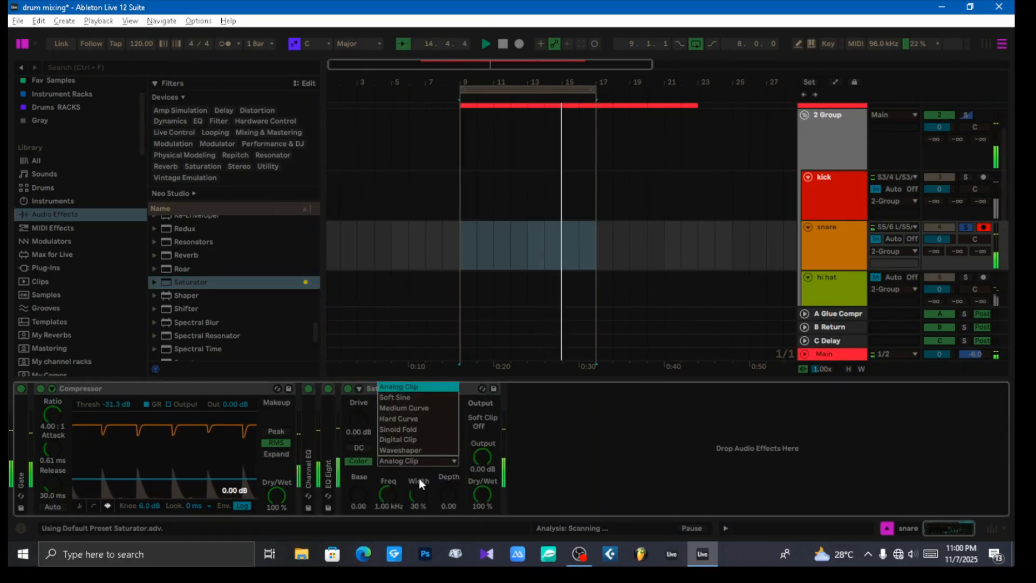
pyautogui.click(399, 440)
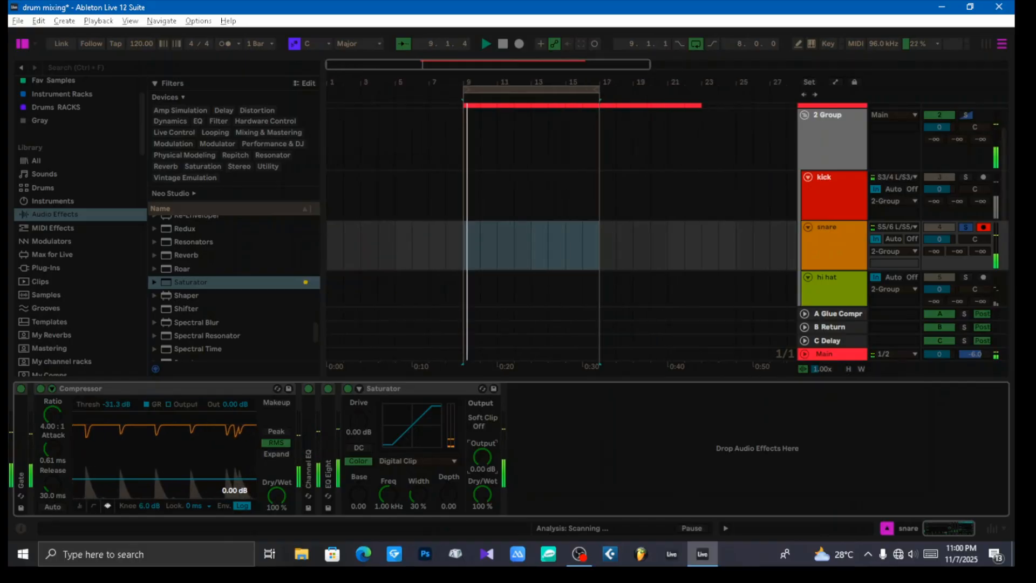
pyautogui.write('-6')
pyautogui.press('Return')
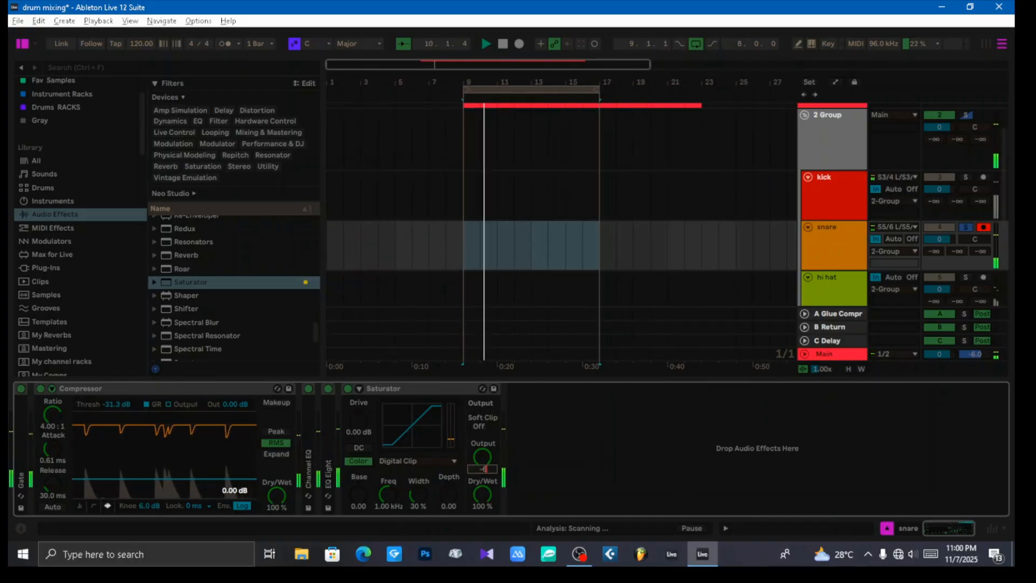
pyautogui.write('6')
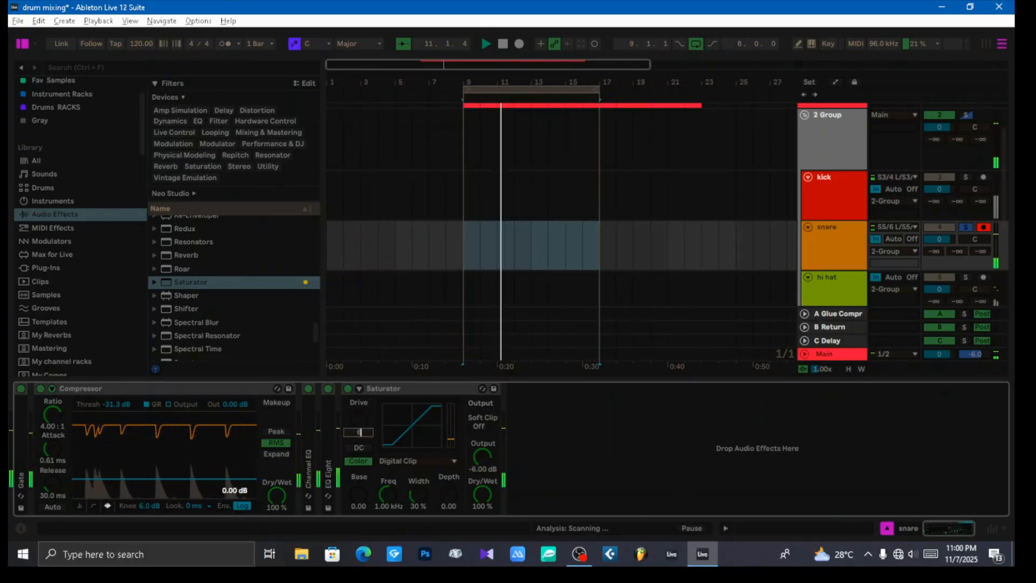
pyautogui.press('Return')
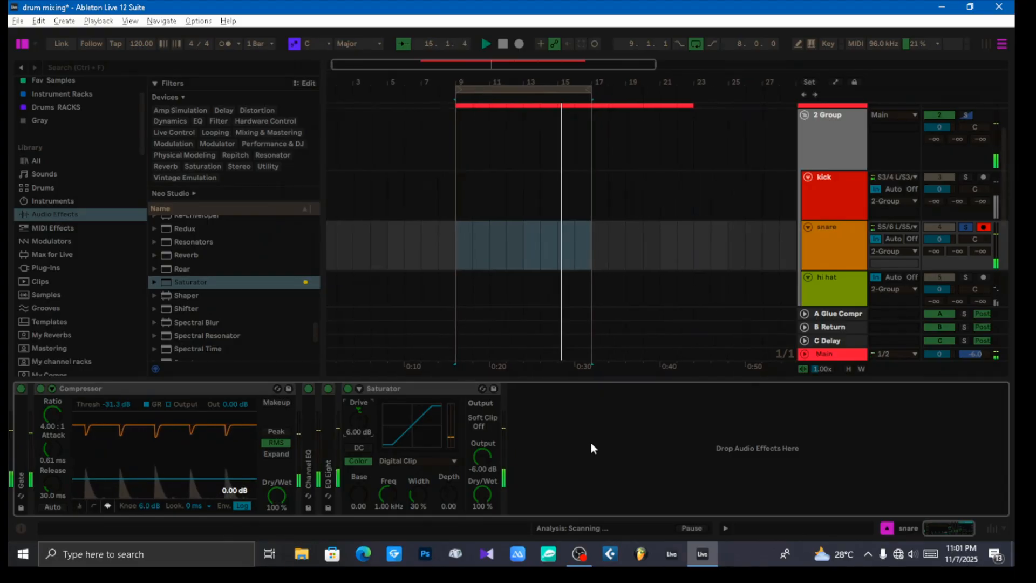
# Step: Show the Session mixer, reset the peak level readings of the snare and Main tracks, and turn off the snare's solo
pyautogui.press('Tab')
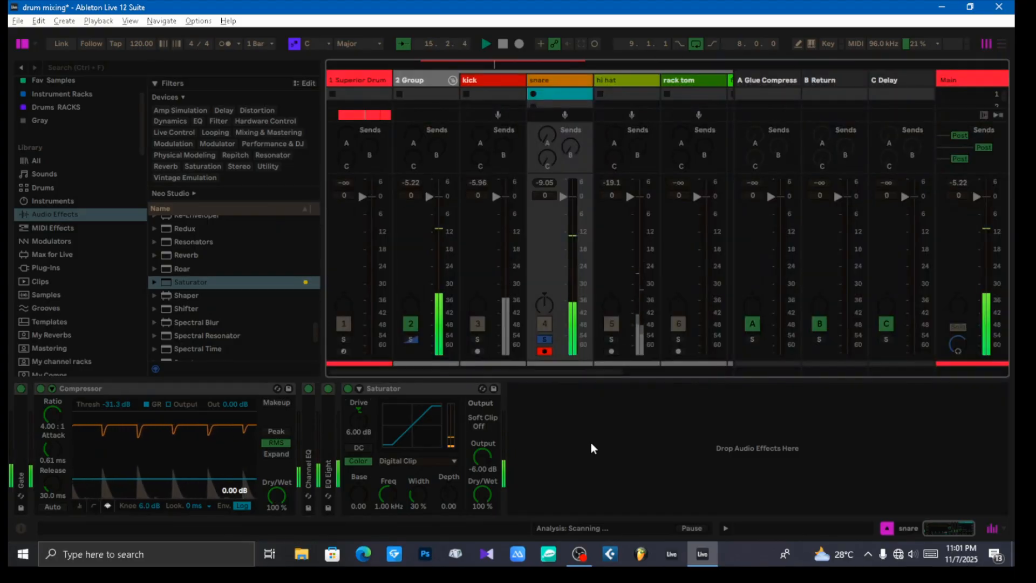
pyautogui.click(544, 183)
pyautogui.click(960, 183)
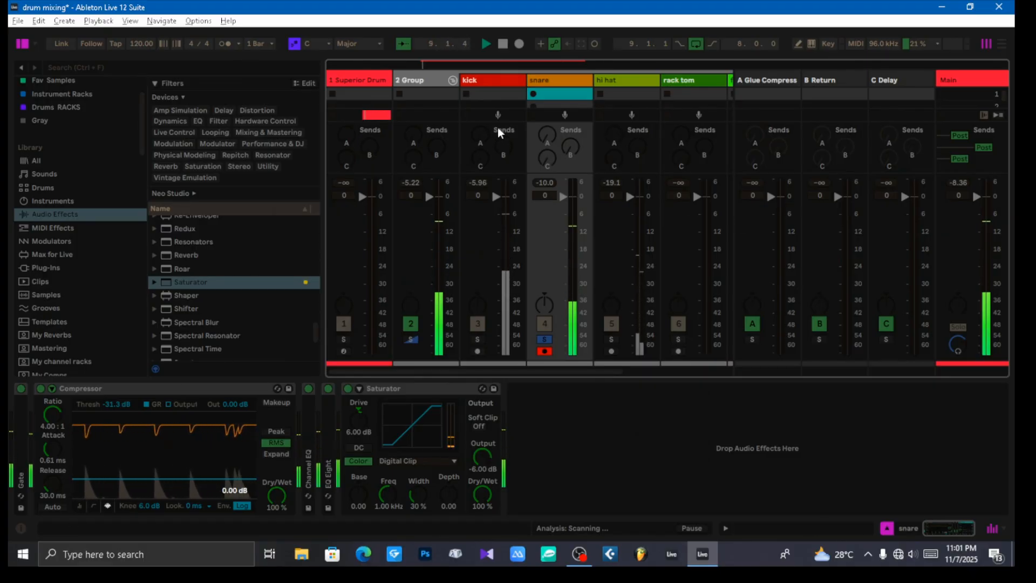
pyautogui.click(545, 339)
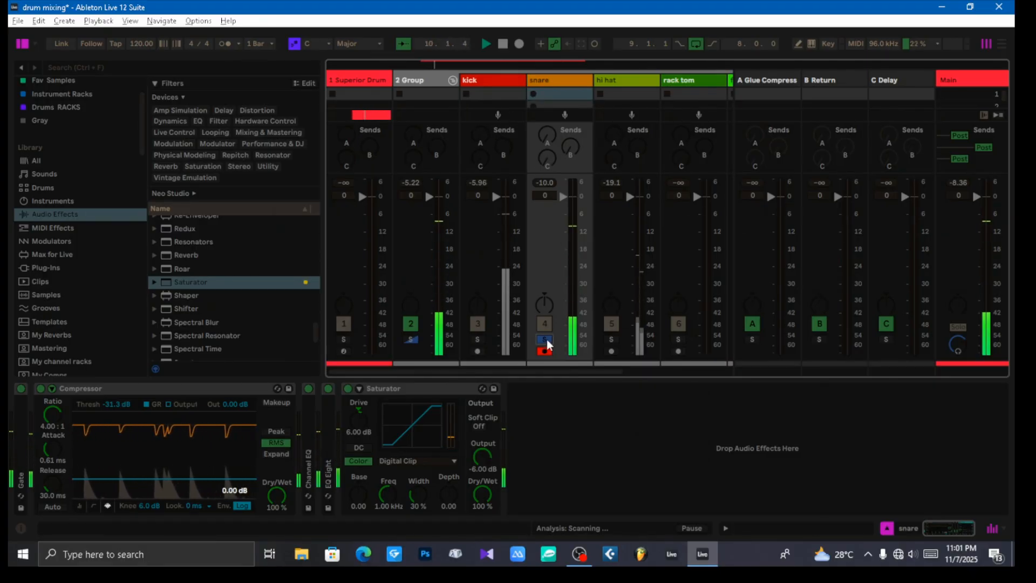
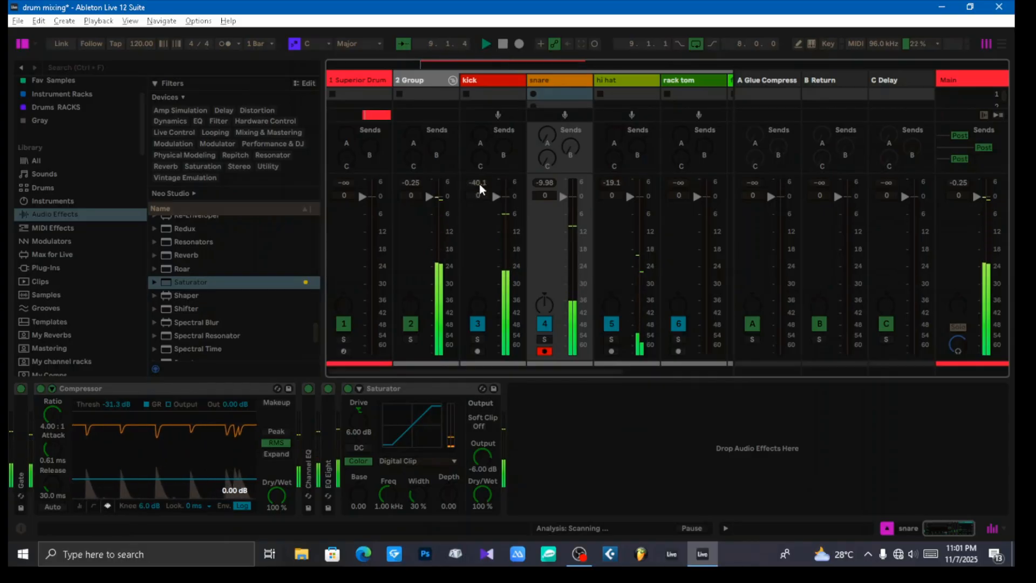
# Step: Reset the snare's peak level reading, pull its volume down to -∞ dB for comparison, and restore it to 0 dB
pyautogui.click(543, 183)
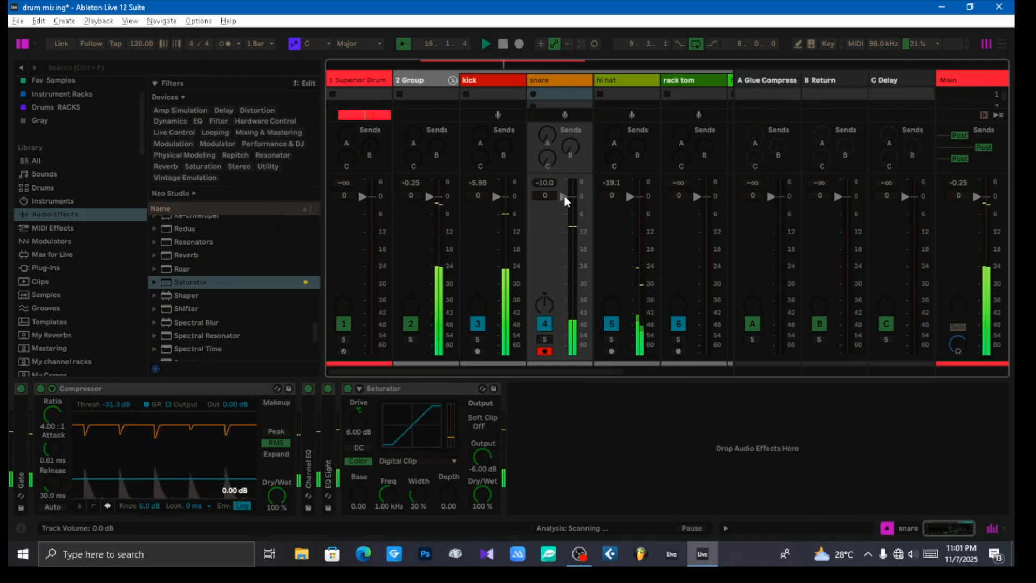
pyautogui.moveTo(565, 196); pyautogui.dragTo(563, 353)
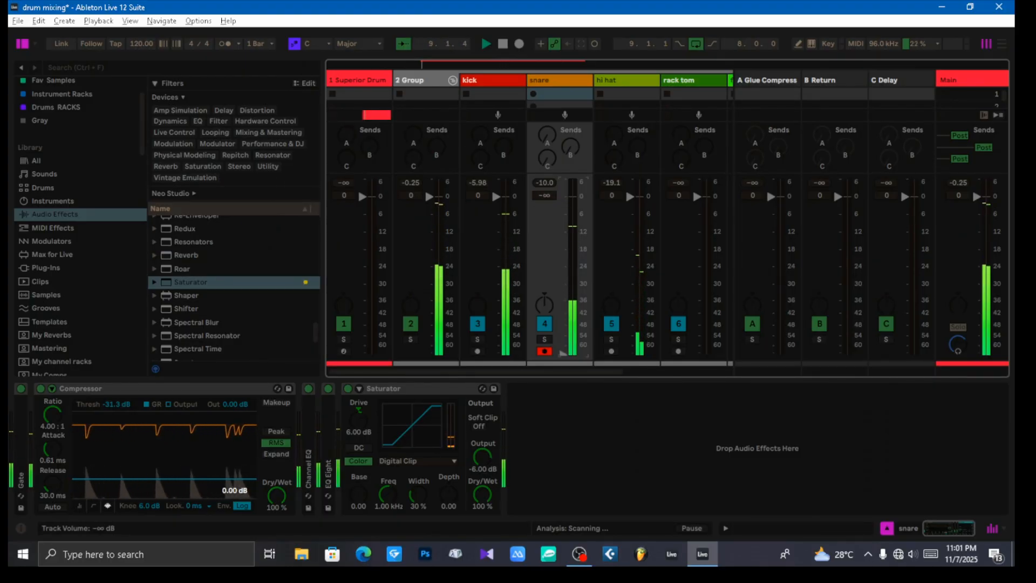
pyautogui.doubleClick(565, 208)
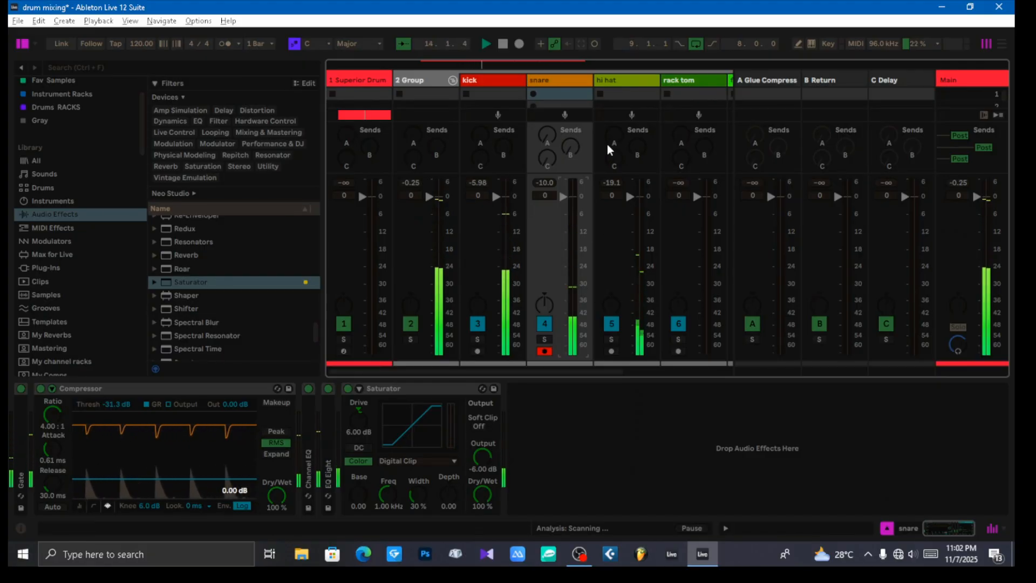
pyautogui.scroll(-3, 613, 76)
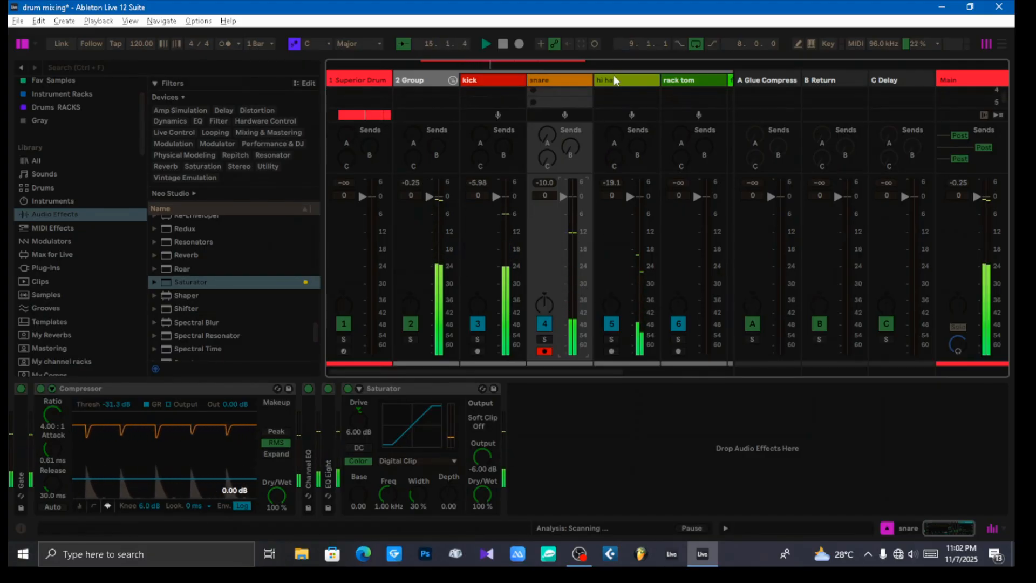
pyautogui.scroll(3, 614, 76)
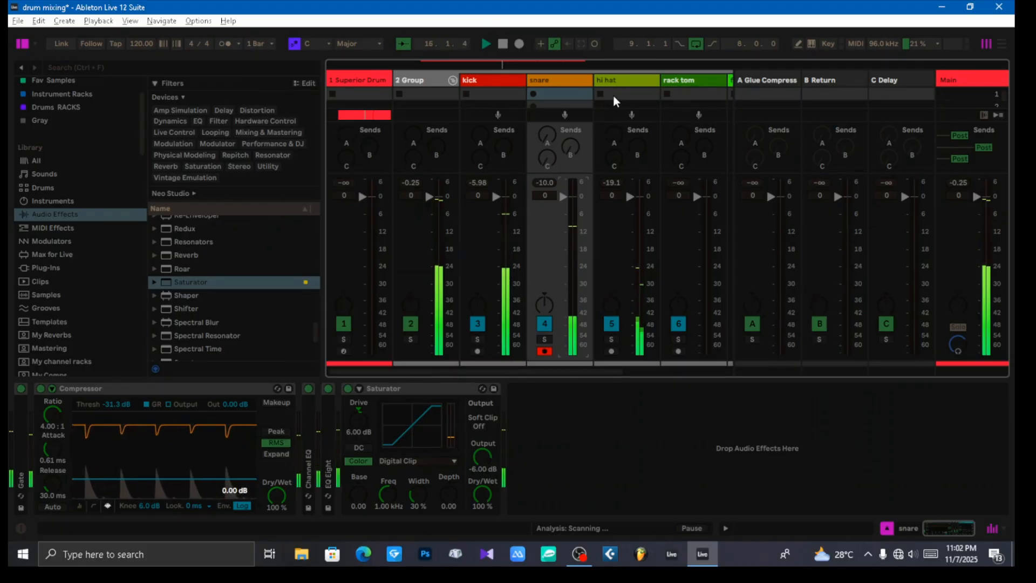
pyautogui.scroll(-3, 632, 249)
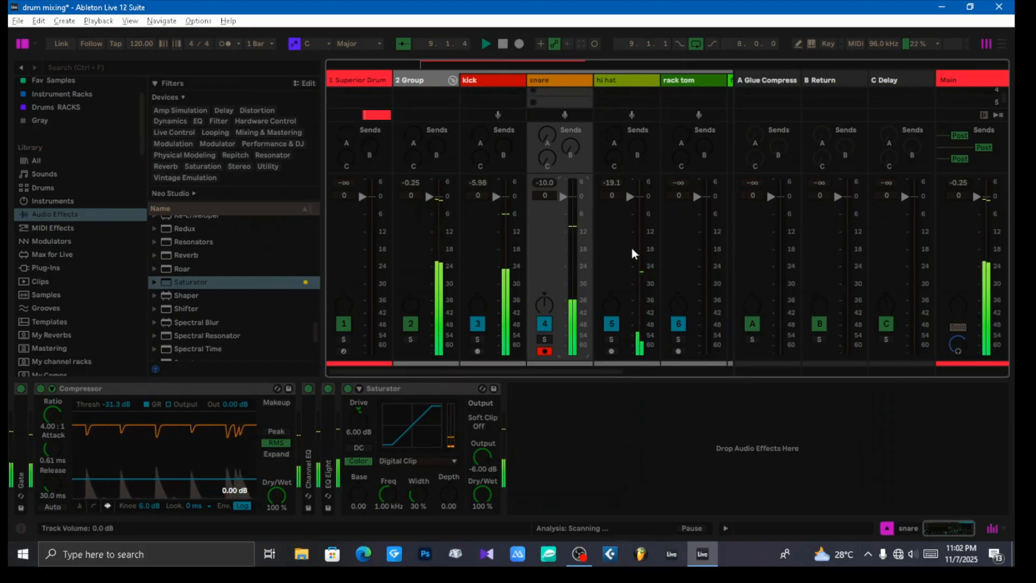
pyautogui.scroll(3, 632, 248)
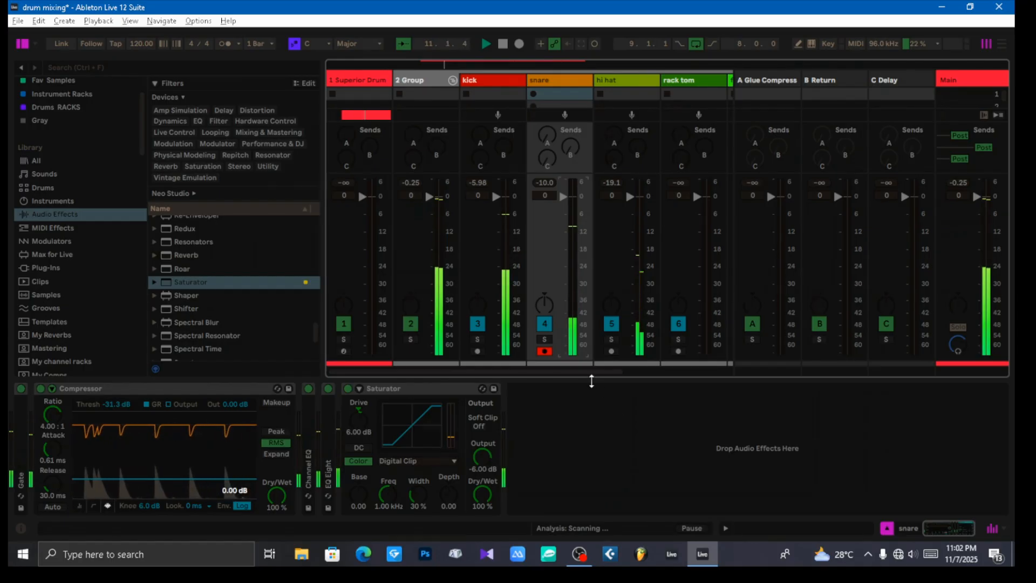
# Step: Mute the OH track in the Session mixer and return to the first tracks
pyautogui.moveTo(582, 372); pyautogui.dragTo(665, 387)
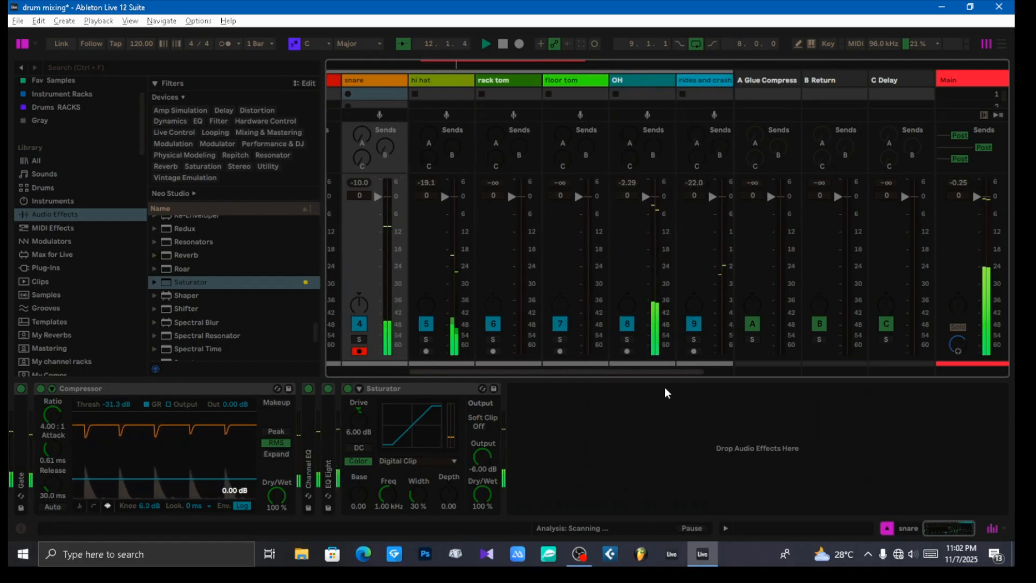
pyautogui.click(627, 323)
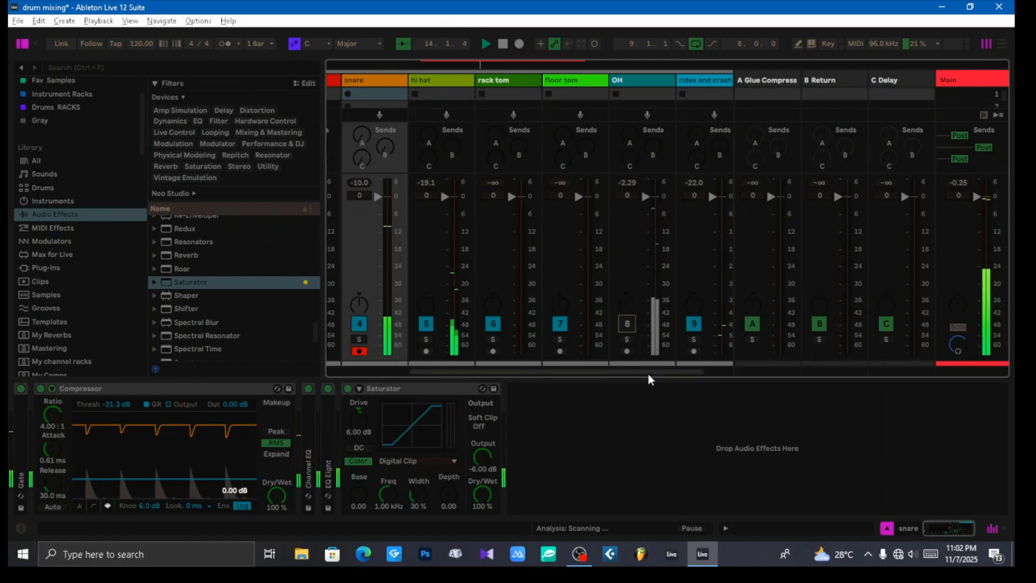
pyautogui.moveTo(649, 374); pyautogui.dragTo(542, 372)
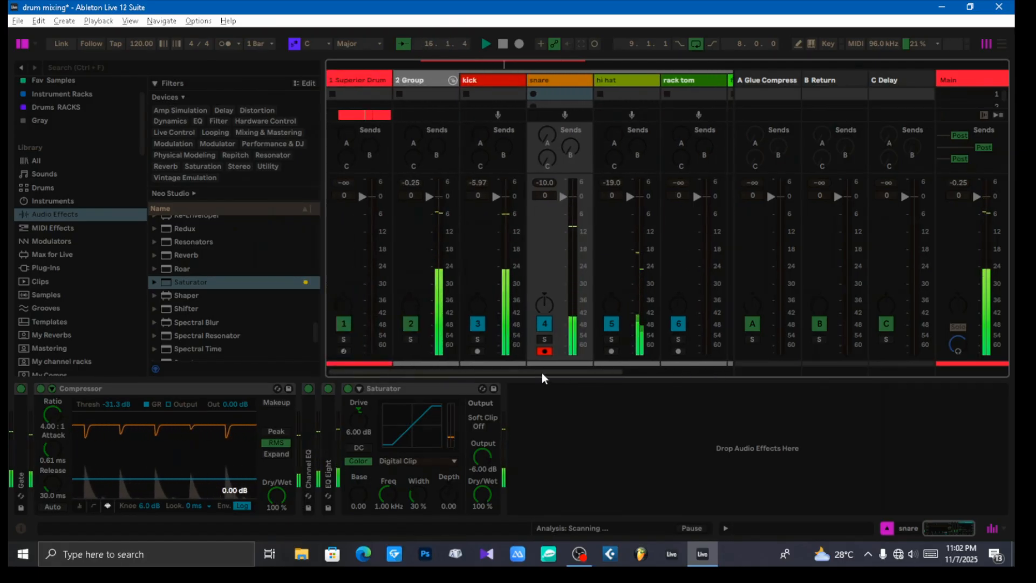
pyautogui.moveTo(562, 372); pyautogui.dragTo(539, 370)
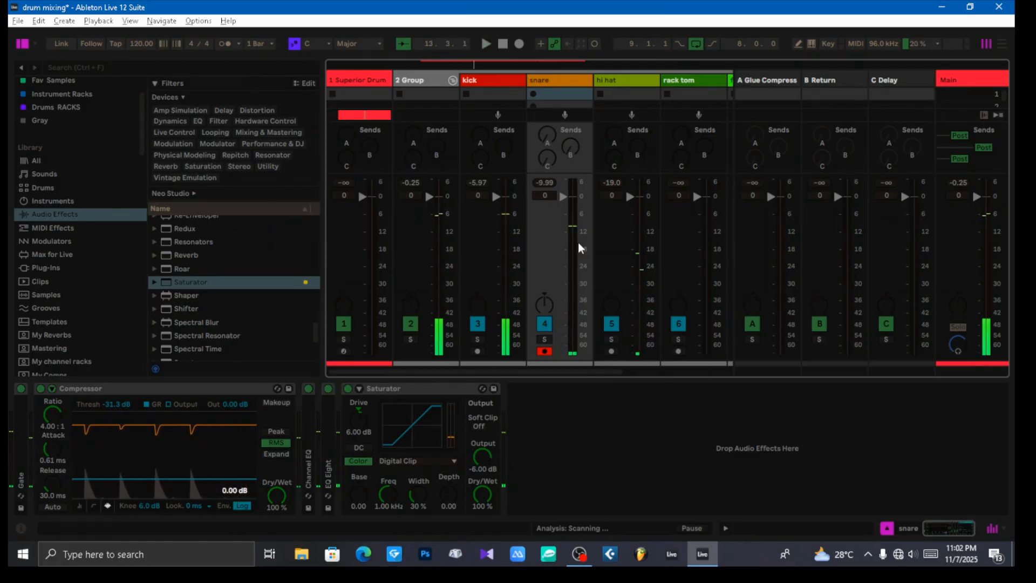
# Step: Switch to the Arrangement, select and solo the hi hat track, and start playback
pyautogui.press('Tab')
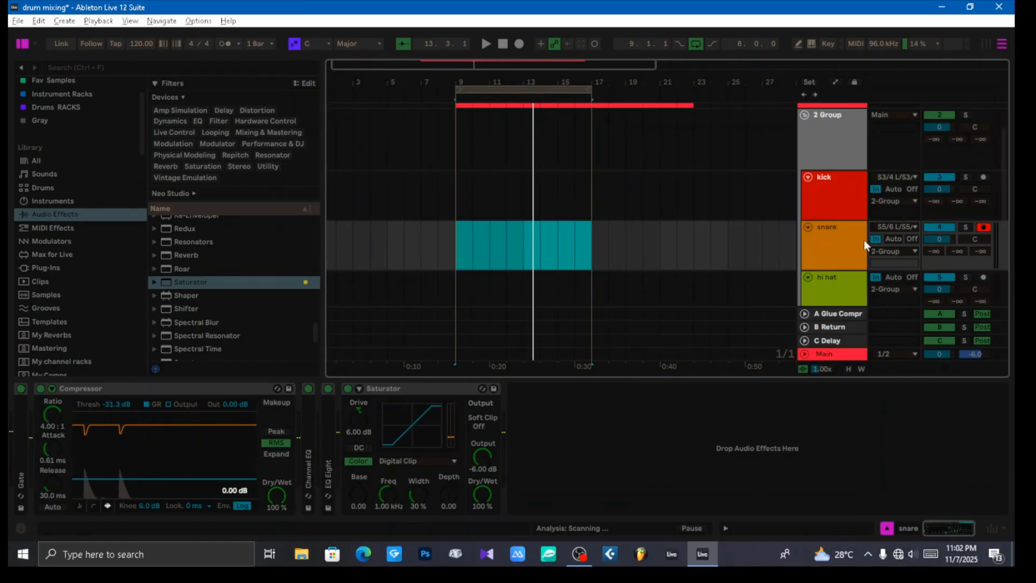
pyautogui.scroll(-2, 835, 221)
pyautogui.click(834, 253)
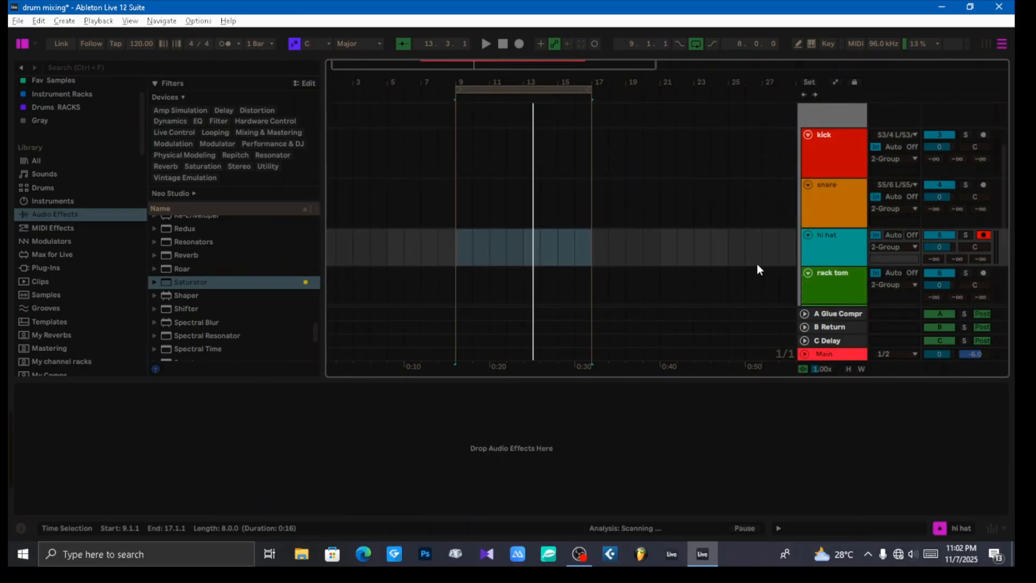
pyautogui.click(965, 235)
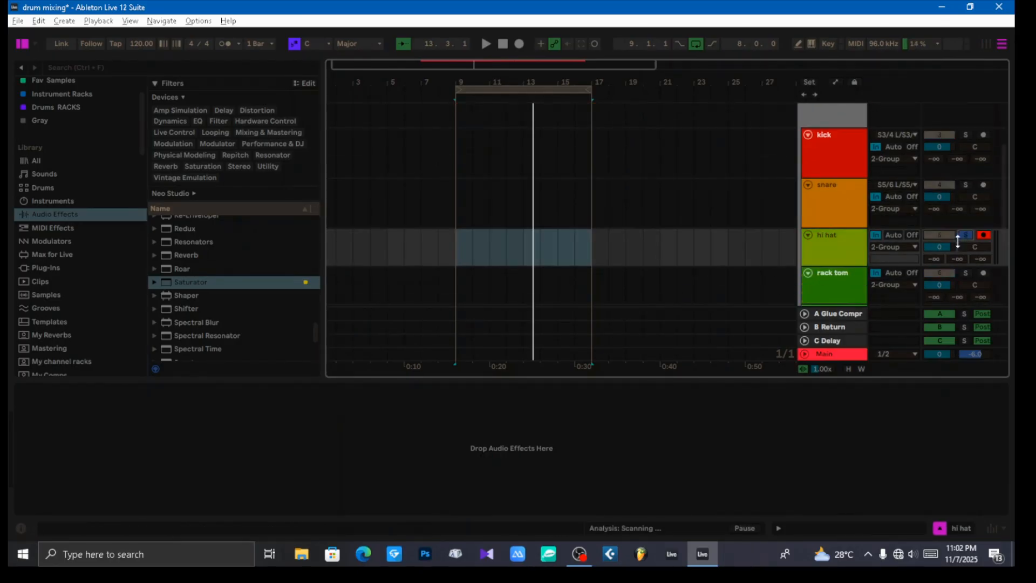
pyautogui.press('space')
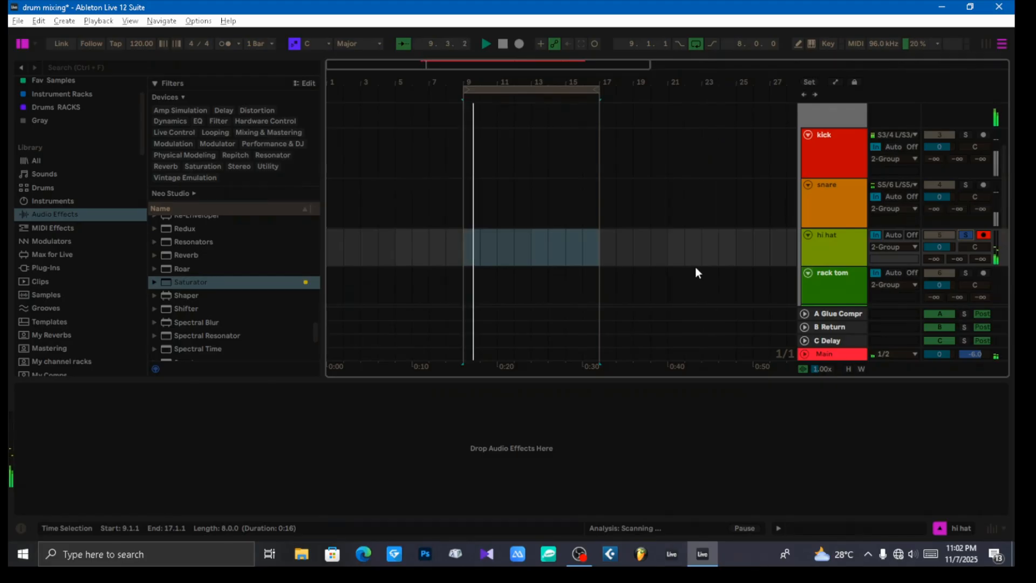
# Step: Find Compressor among the audio effects and add it to the hi hat track
pyautogui.click(431, 384)
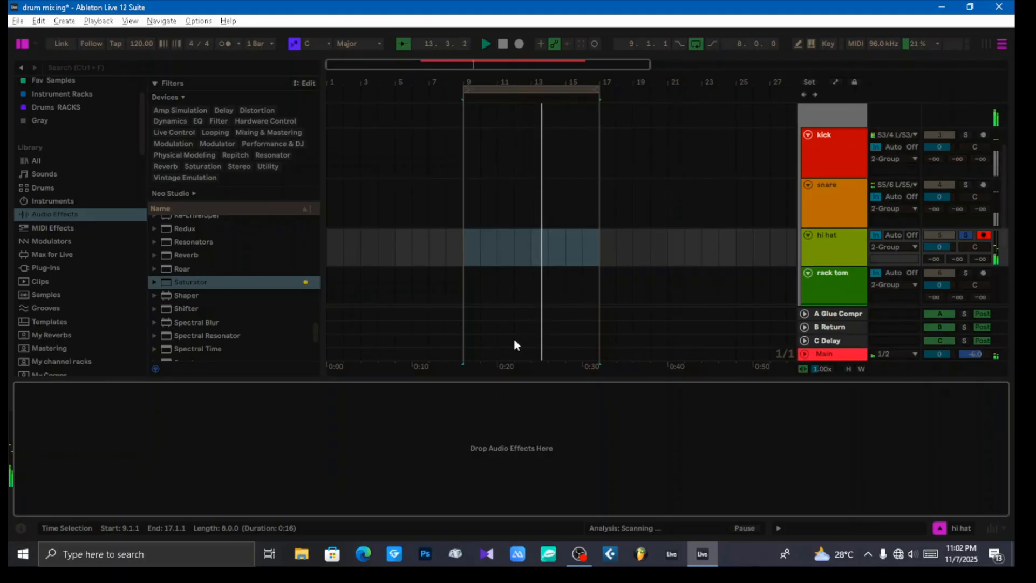
pyautogui.click(844, 252)
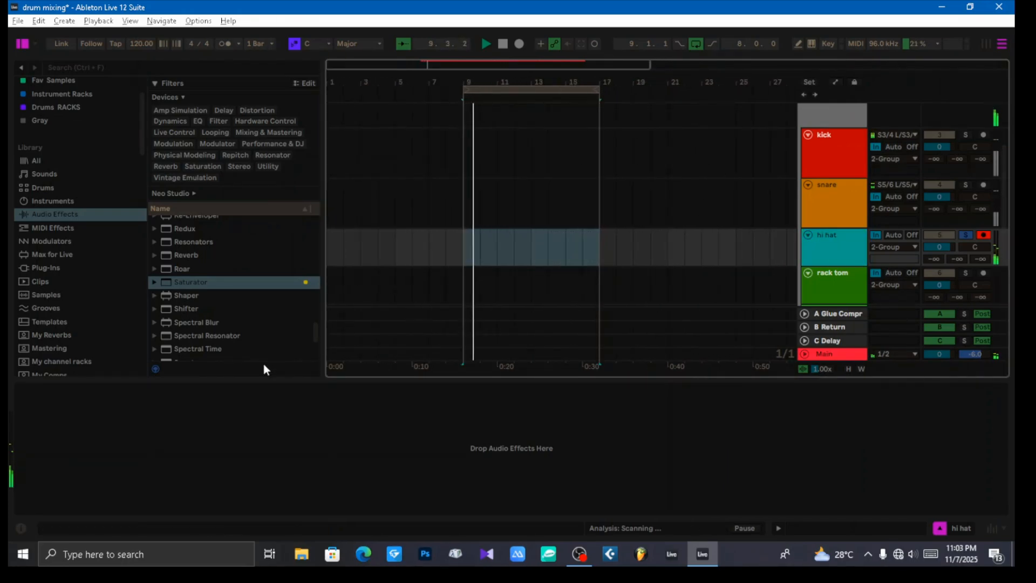
pyautogui.scroll(2, 246, 315)
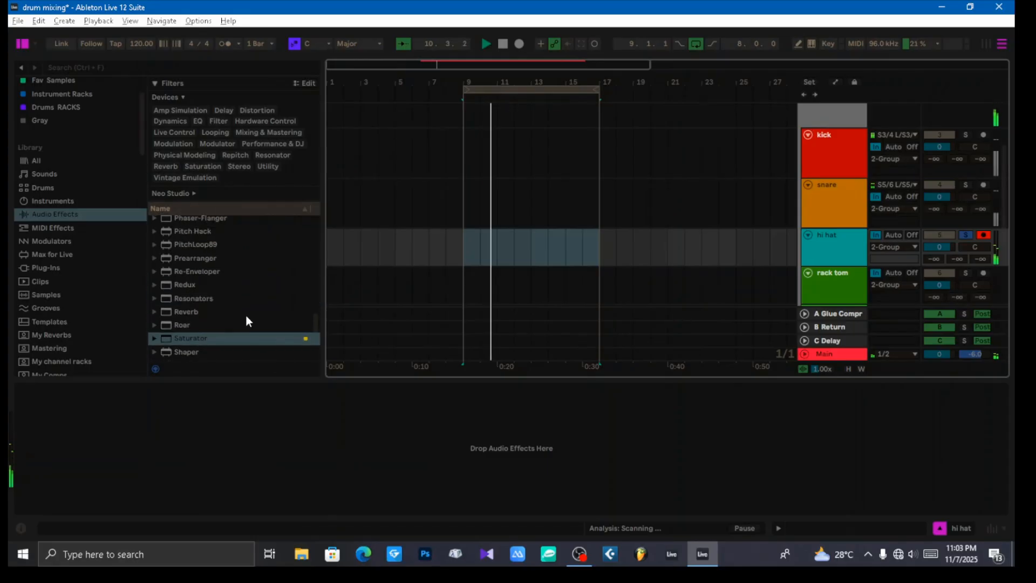
pyautogui.scroll(8, 248, 310)
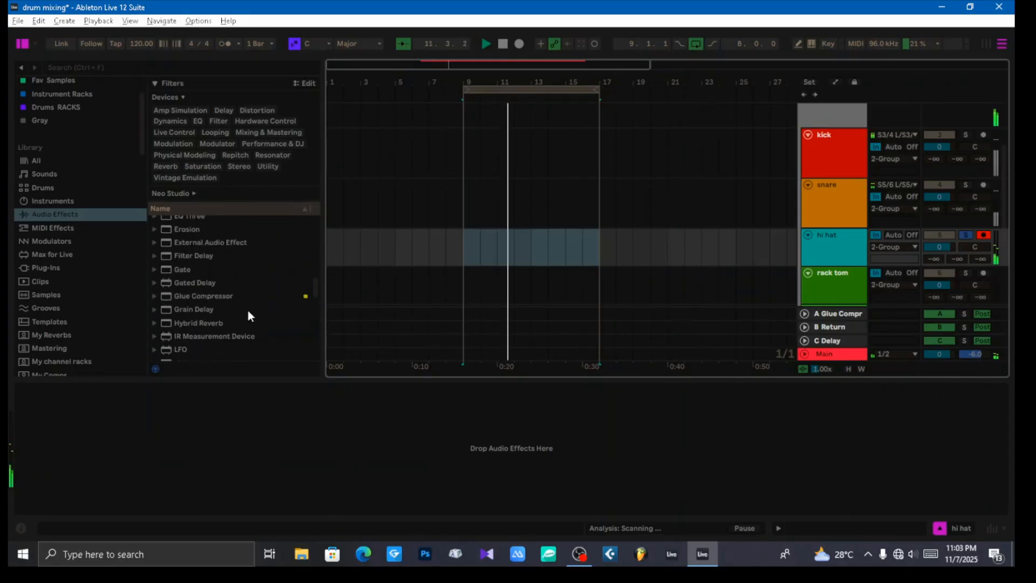
pyautogui.scroll(7, 232, 312)
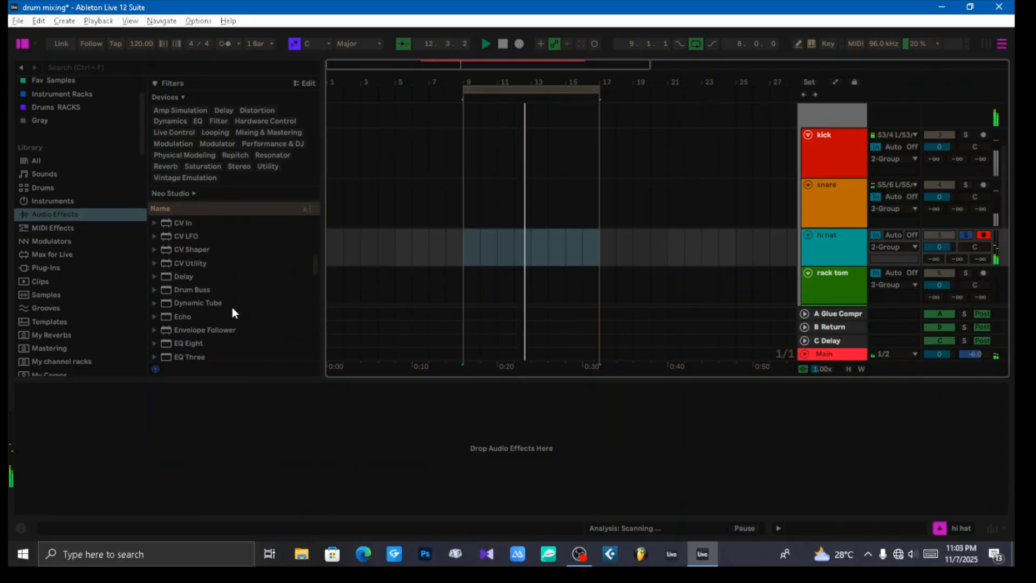
pyautogui.scroll(3, 232, 306)
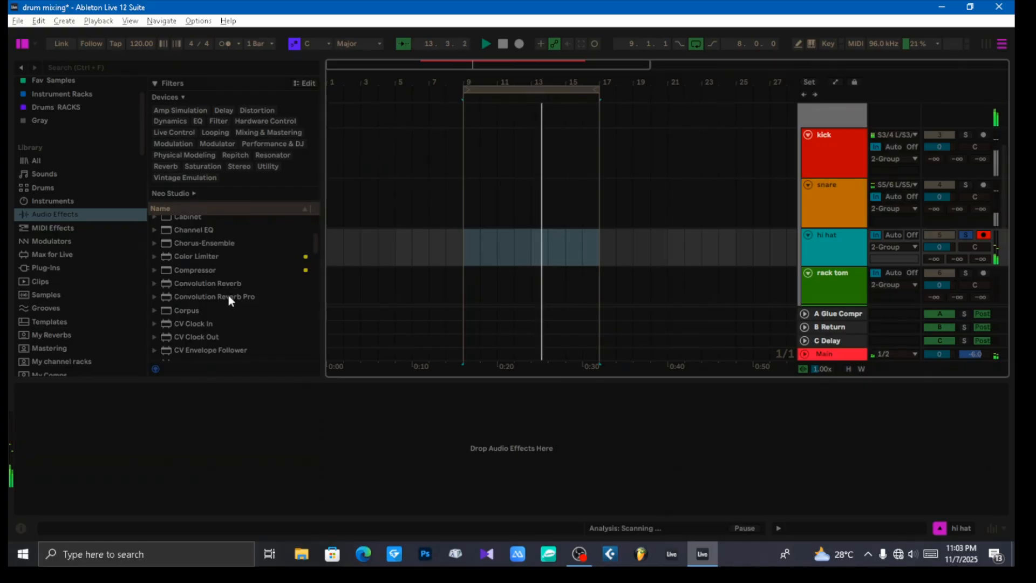
pyautogui.moveTo(202, 272); pyautogui.dragTo(248, 440)
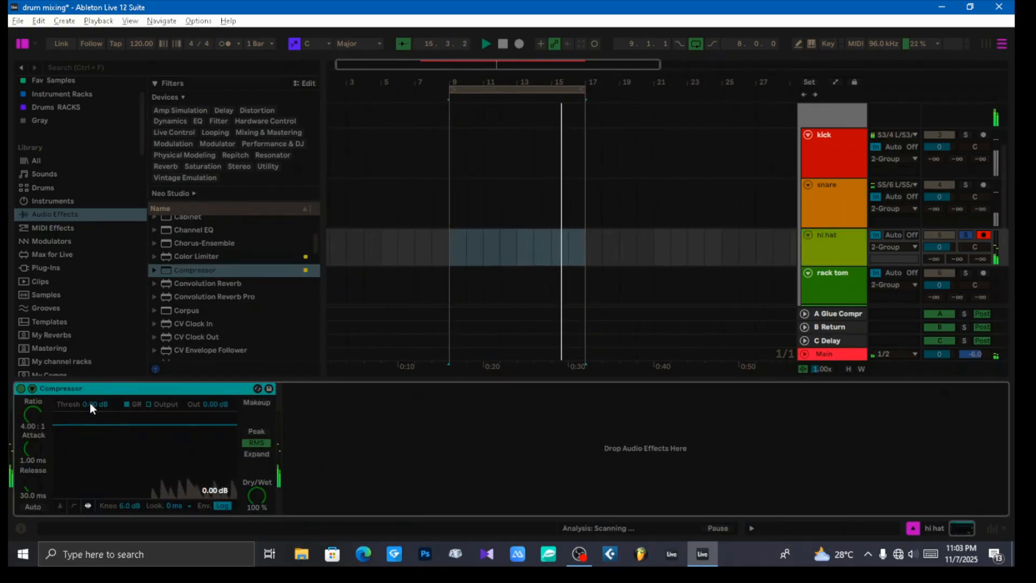
# Step: Set the hi hat Compressor's threshold to -42.3 dB and its attack to 1.06 ms
pyautogui.moveTo(89, 404); pyautogui.dragTo(90, 468)
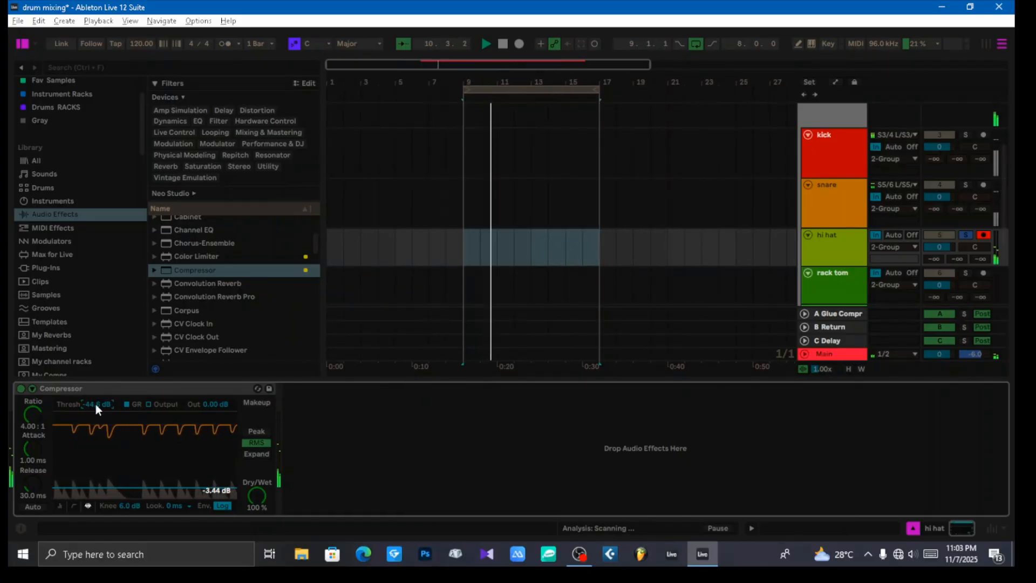
pyautogui.moveTo(96, 403); pyautogui.dragTo(96, 448)
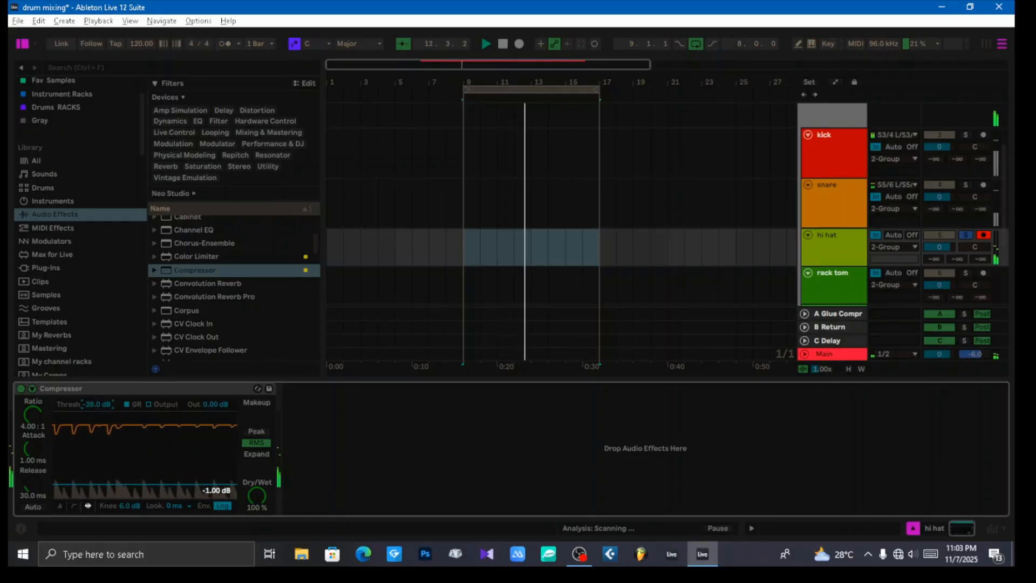
pyautogui.moveTo(96, 403); pyautogui.dragTo(95, 408)
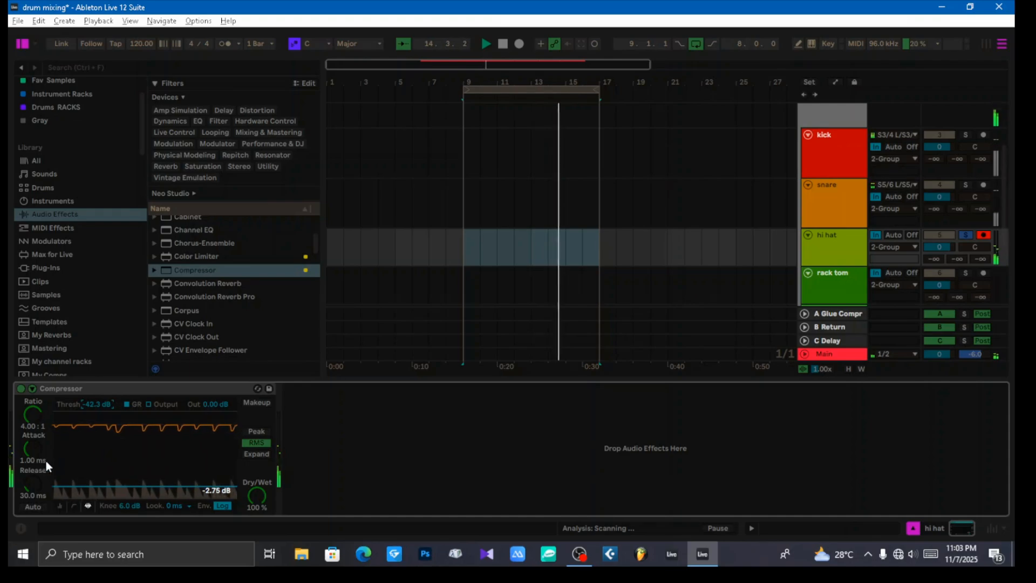
pyautogui.moveTo(34, 448)
pyautogui.mouseDown()
pyautogui.moveTo(35, 431)
pyautogui.moveTo(34, 449)
pyautogui.mouseUp()
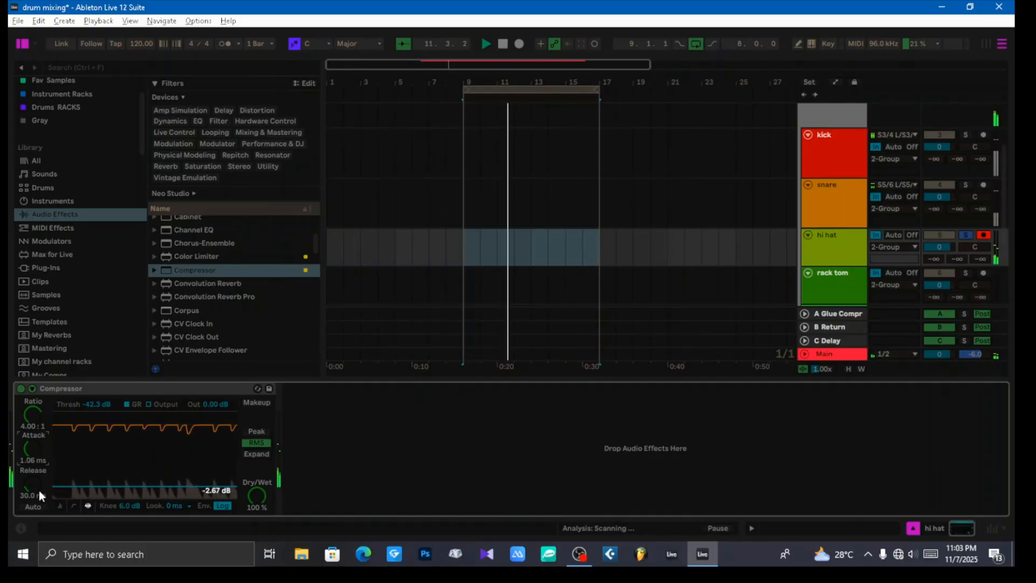
# Step: Compare the hi hat Compressor with and without Makeup, leave Makeup on, and set its output to -11.8 dB
pyautogui.click(255, 403)
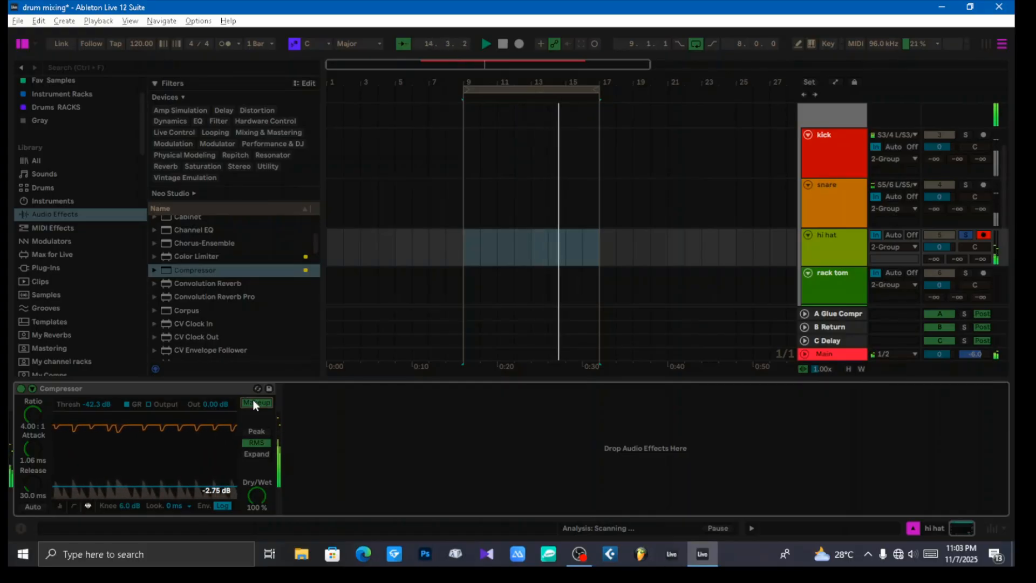
pyautogui.click(254, 402)
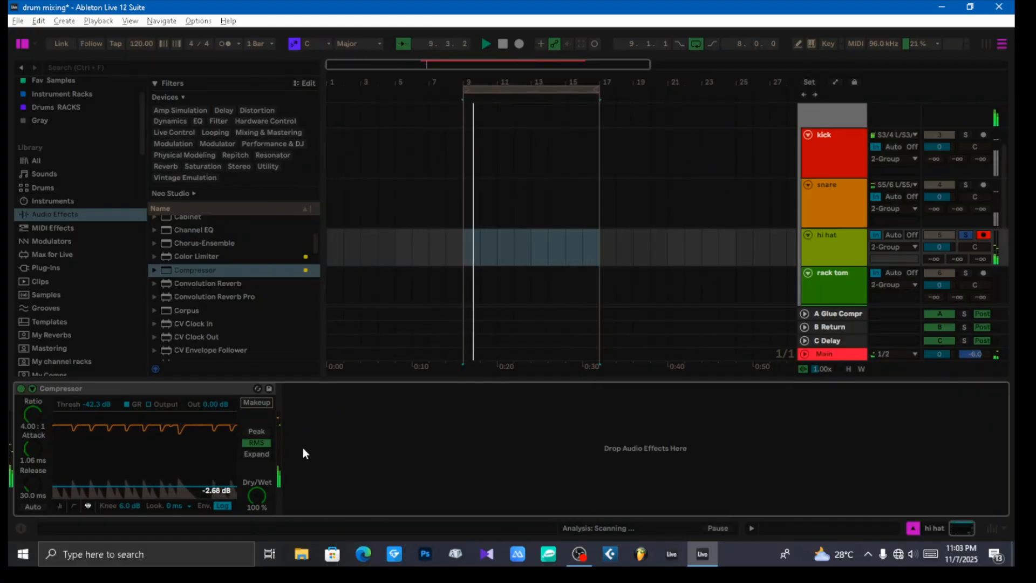
pyautogui.click(257, 405)
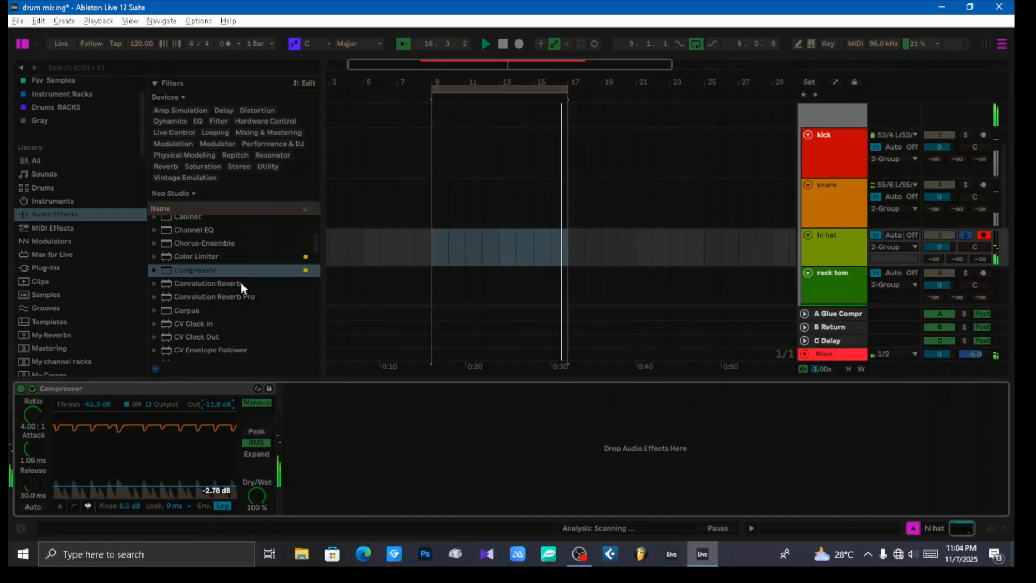
# Step: Find Channel EQ among the audio effects and add it after the Compressor on the hi hat track
pyautogui.scroll(2, 241, 281)
pyautogui.scroll(1, 241, 281)
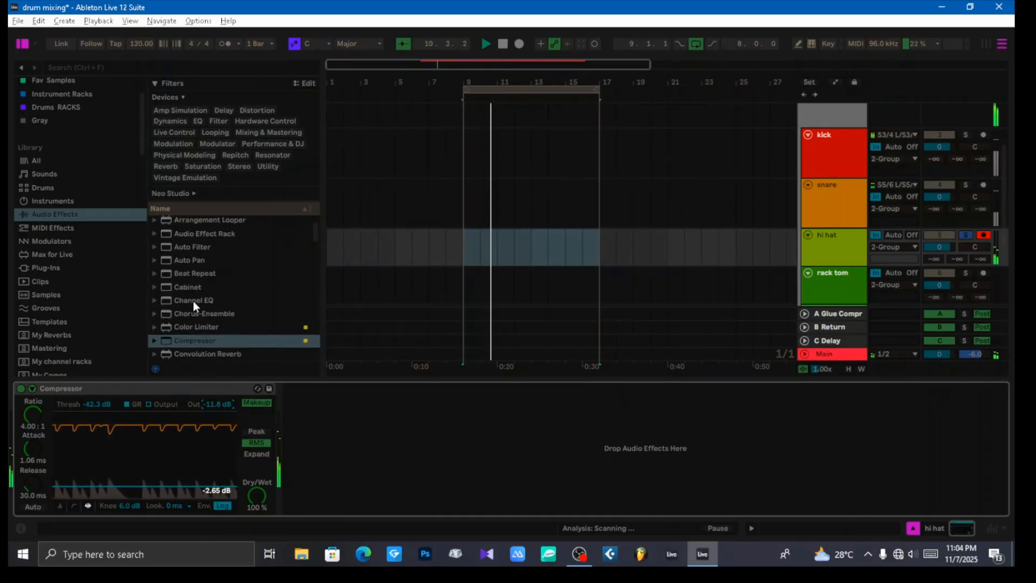
pyautogui.moveTo(193, 300); pyautogui.dragTo(389, 439)
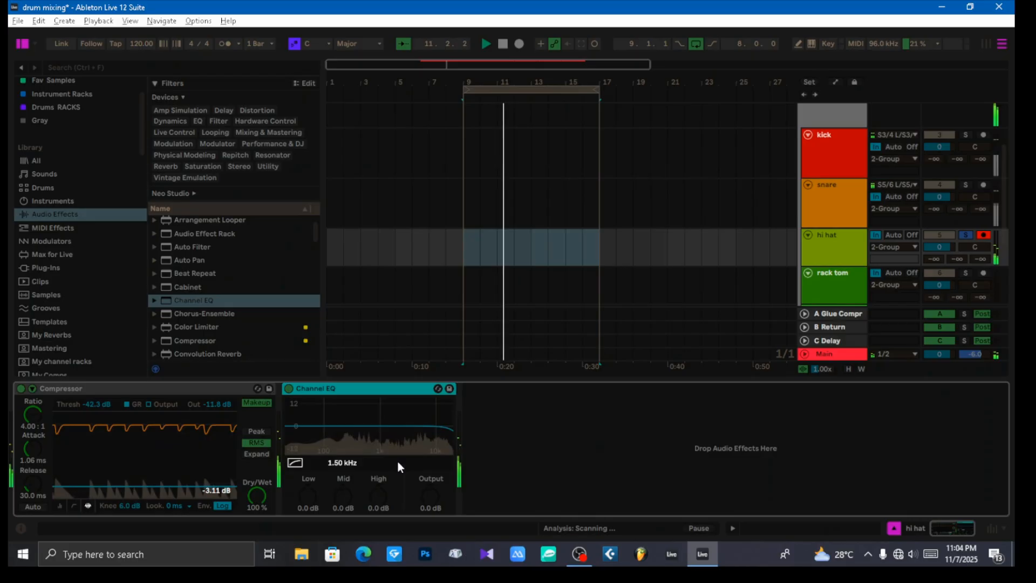
# Step: Enable the Channel EQ's high-pass filter, and set Low to -15 dB, Mid to 0.2 dB at 7.50 kHz, and High to 4.5 dB
pyautogui.click(294, 463)
pyautogui.moveTo(309, 494); pyautogui.dragTo(308, 526)
pyautogui.moveTo(343, 496); pyautogui.dragTo(309, 498)
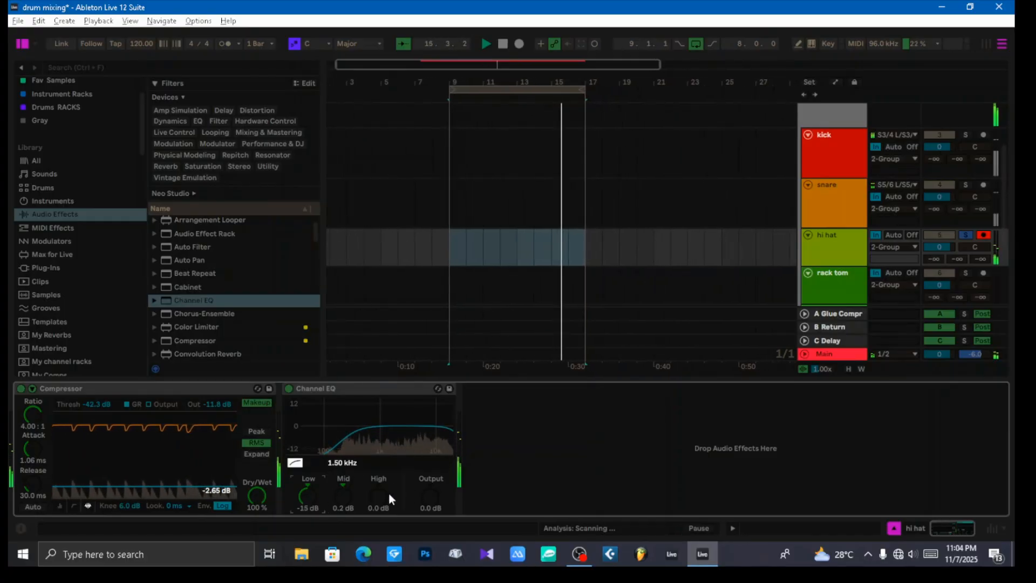
pyautogui.moveTo(387, 493)
pyautogui.mouseDown()
pyautogui.moveTo(387, 483)
pyautogui.moveTo(378, 497)
pyautogui.mouseUp()
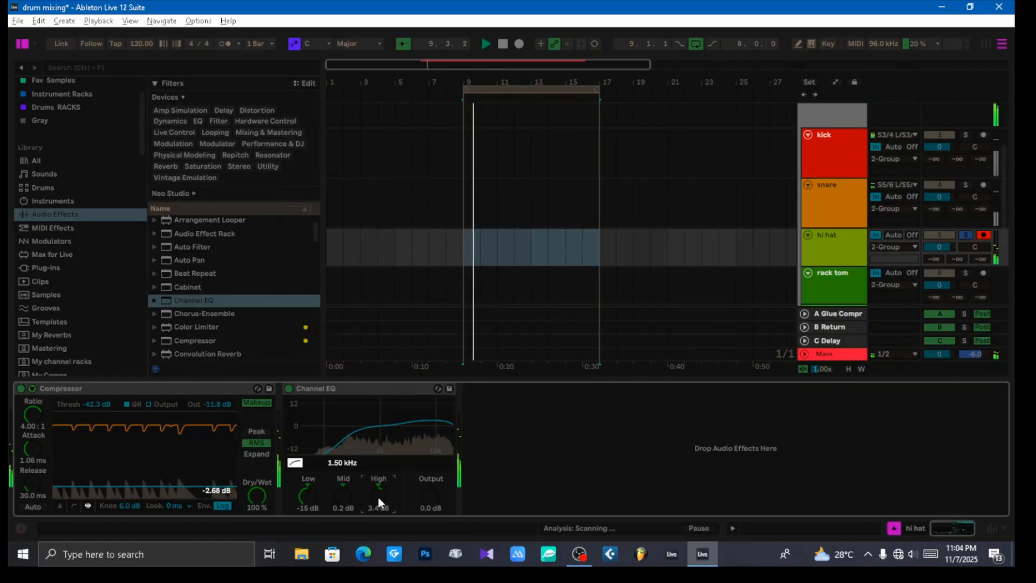
pyautogui.moveTo(339, 463); pyautogui.dragTo(339, 479)
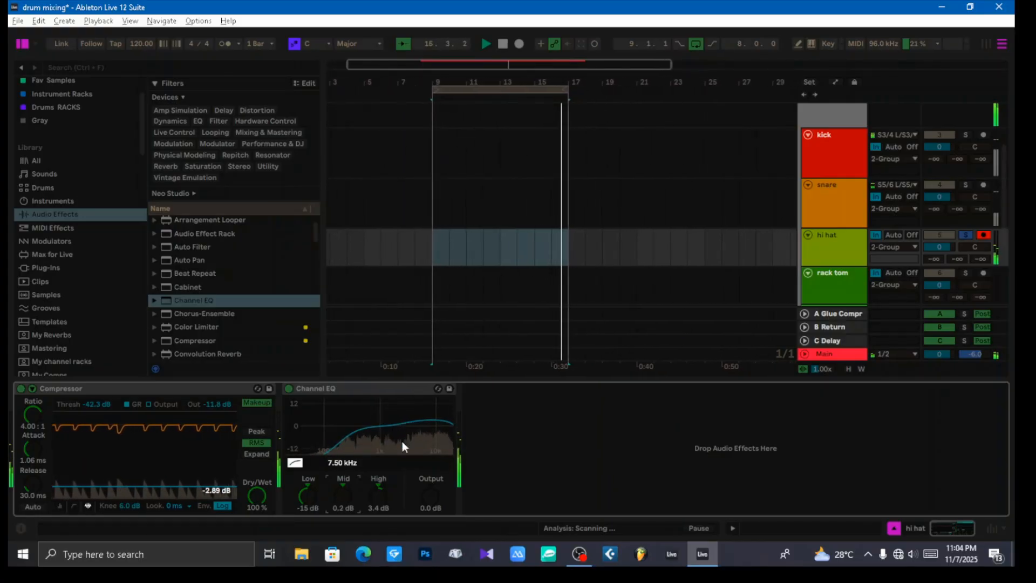
pyautogui.moveTo(375, 496); pyautogui.dragTo(376, 475)
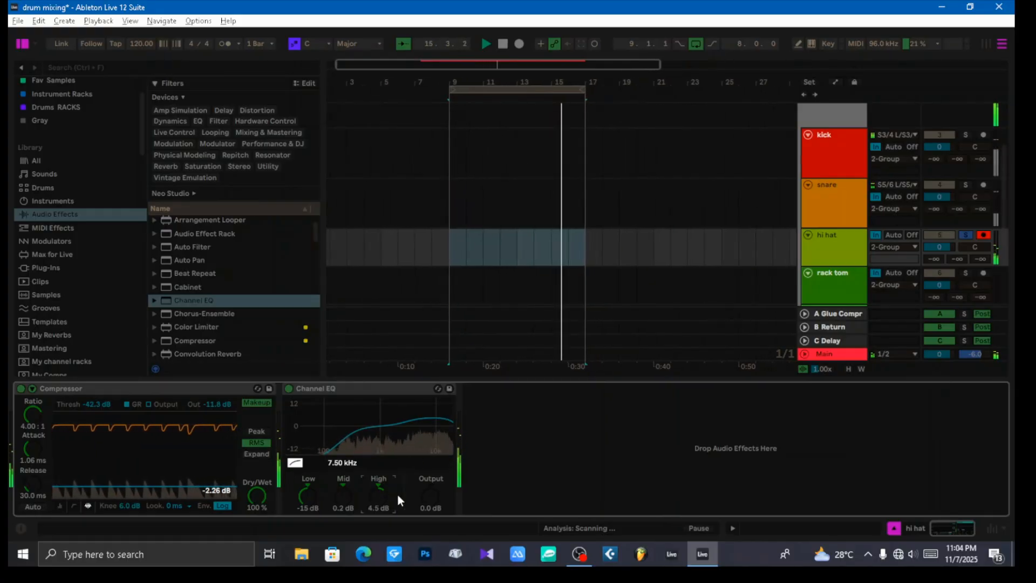
# Step: Find EQ Eight among the audio effects and add it after the Channel EQ on the hi hat track
pyautogui.click(374, 390)
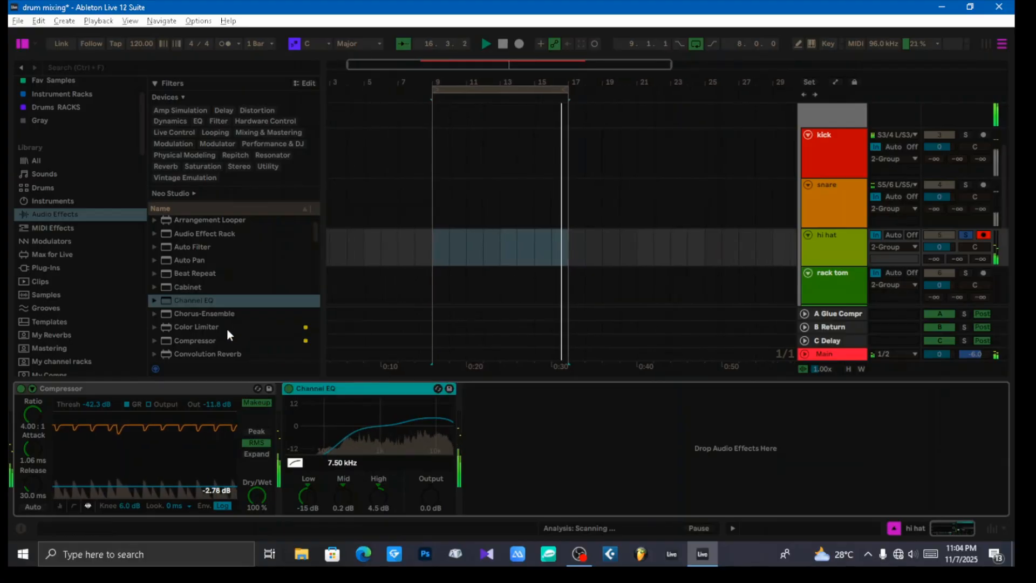
pyautogui.scroll(-3, 227, 323)
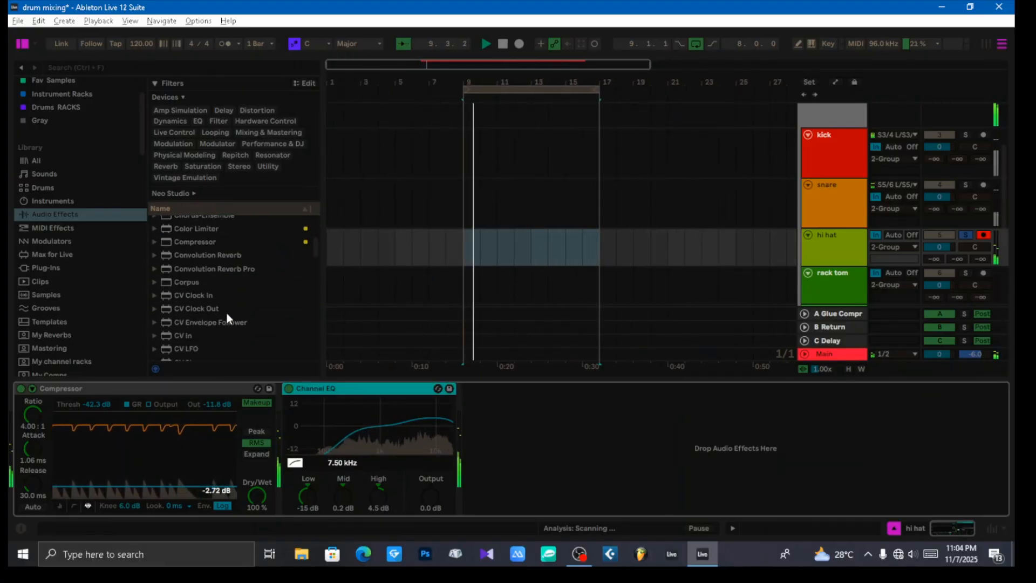
pyautogui.scroll(-3, 225, 312)
pyautogui.scroll(-7, 227, 311)
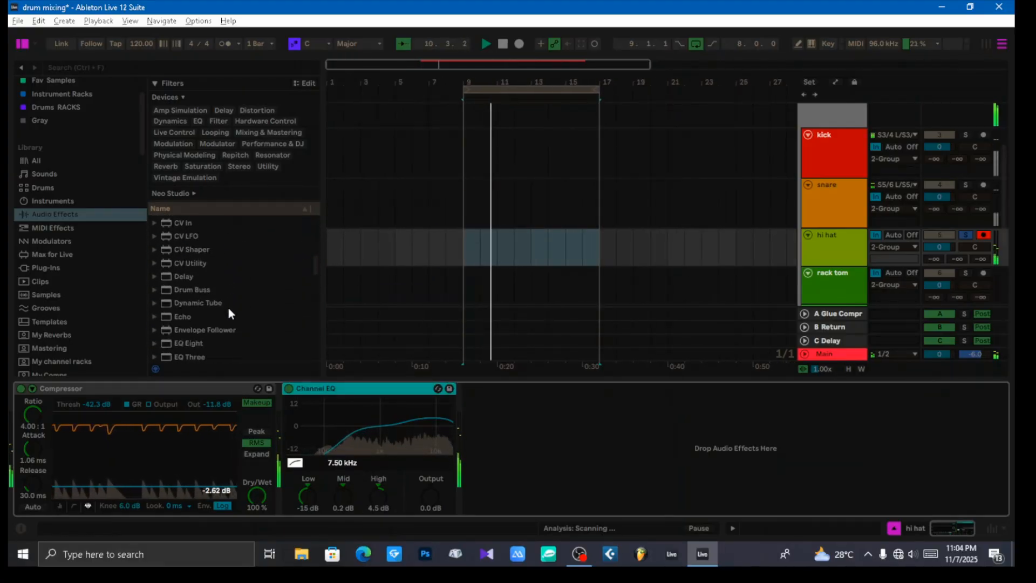
pyautogui.moveTo(216, 313); pyautogui.dragTo(620, 483)
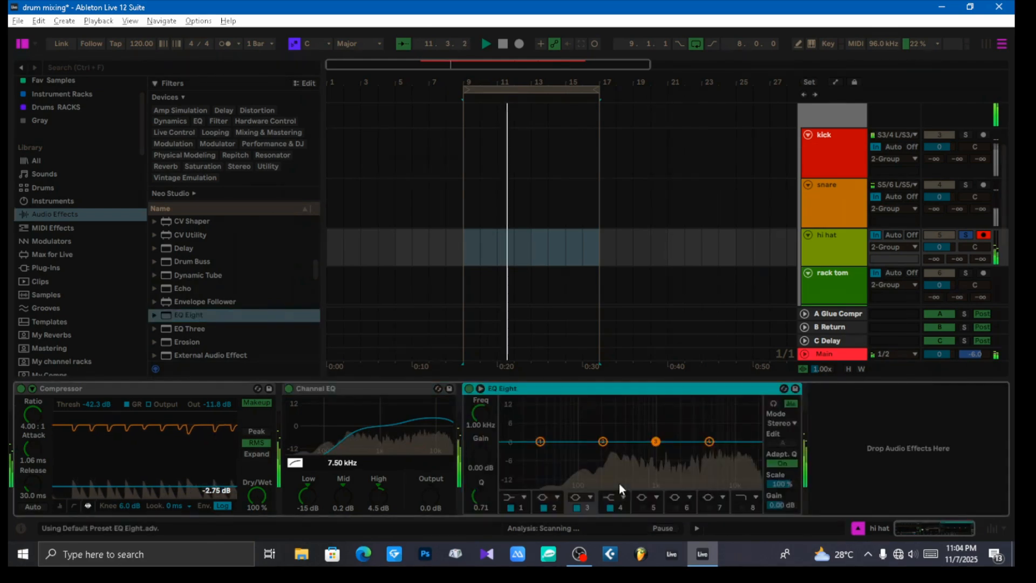
# Step: Make band 1 of the hi hat's EQ Eight a low cut, raise band 4, and set band 3 to -1.61 dB at 899 Hz
pyautogui.click(521, 497)
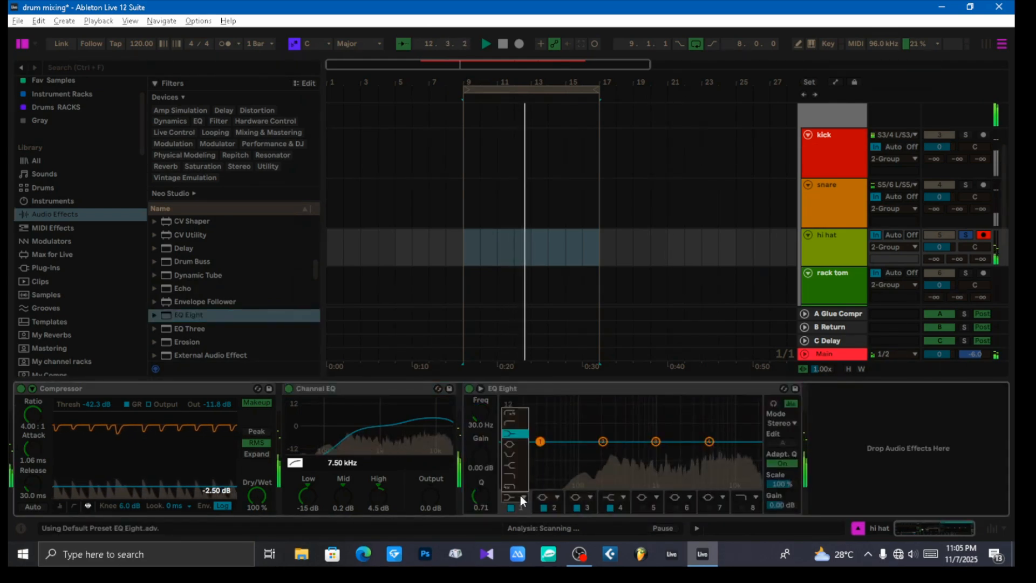
pyautogui.click(512, 429)
pyautogui.moveTo(540, 452); pyautogui.dragTo(723, 430)
pyautogui.moveTo(656, 442); pyautogui.dragTo(652, 446)
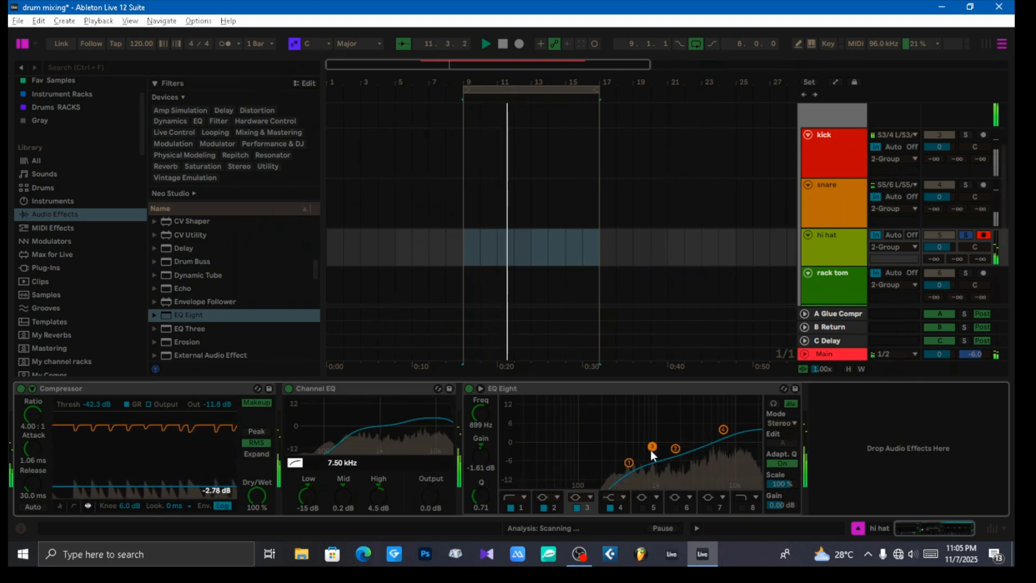
# Step: Refine the EQ Eight: band 1 at 825 Hz with Q 0.63, band 3 at 1.09 kHz and -3.10 dB, band 4 at 9.58 kHz and 4.83 dB
pyautogui.moveTo(629, 463); pyautogui.dragTo(674, 460)
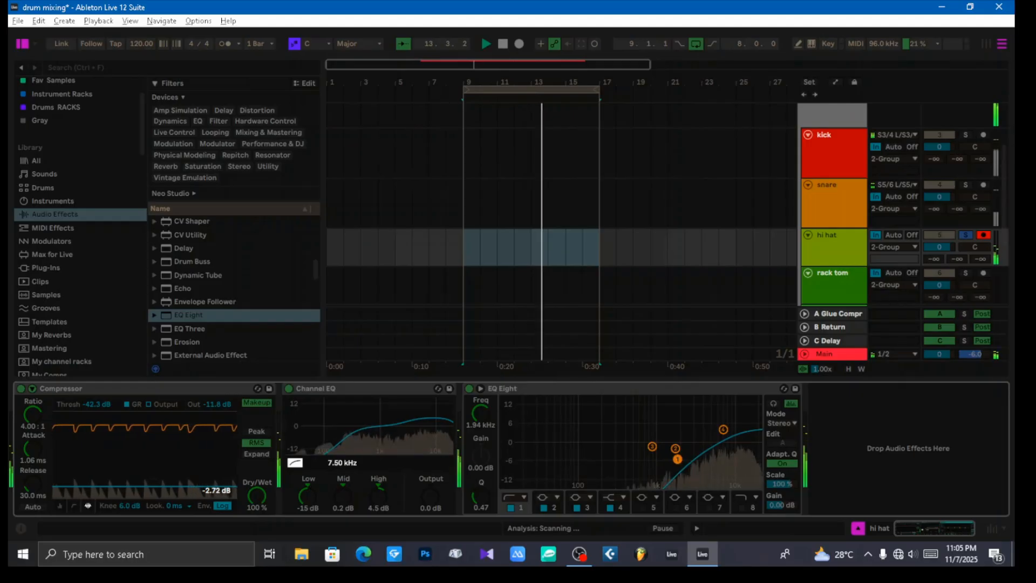
pyautogui.moveTo(677, 457); pyautogui.dragTo(642, 459)
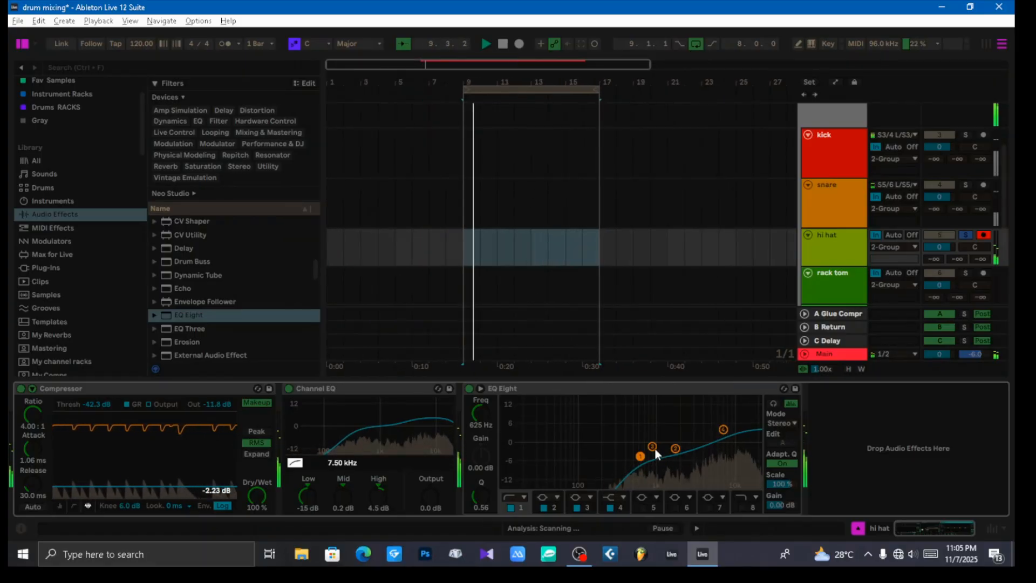
pyautogui.moveTo(675, 448)
pyautogui.mouseDown()
pyautogui.moveTo(692, 446)
pyautogui.moveTo(658, 450)
pyautogui.mouseUp()
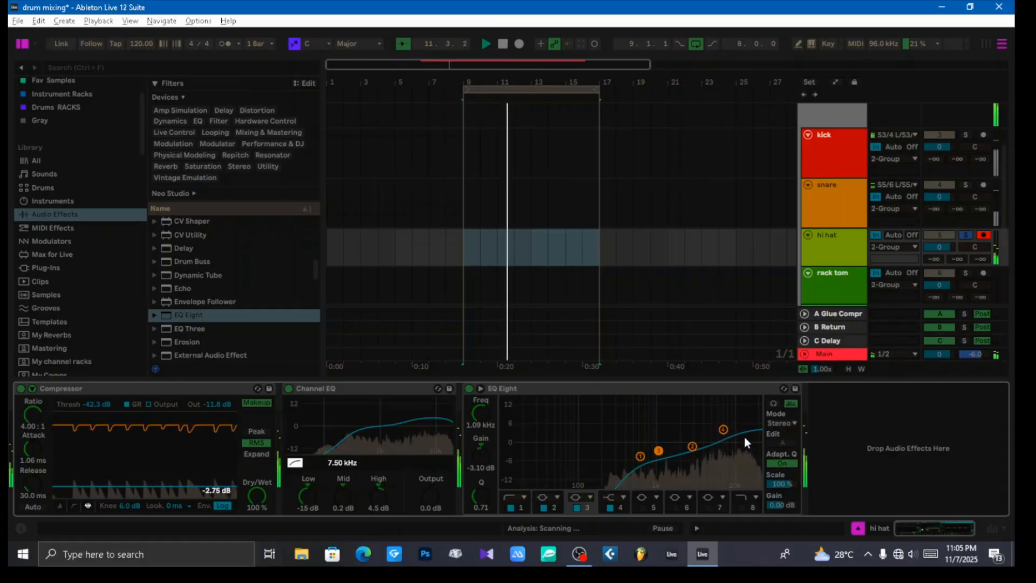
pyautogui.moveTo(724, 433); pyautogui.dragTo(733, 434)
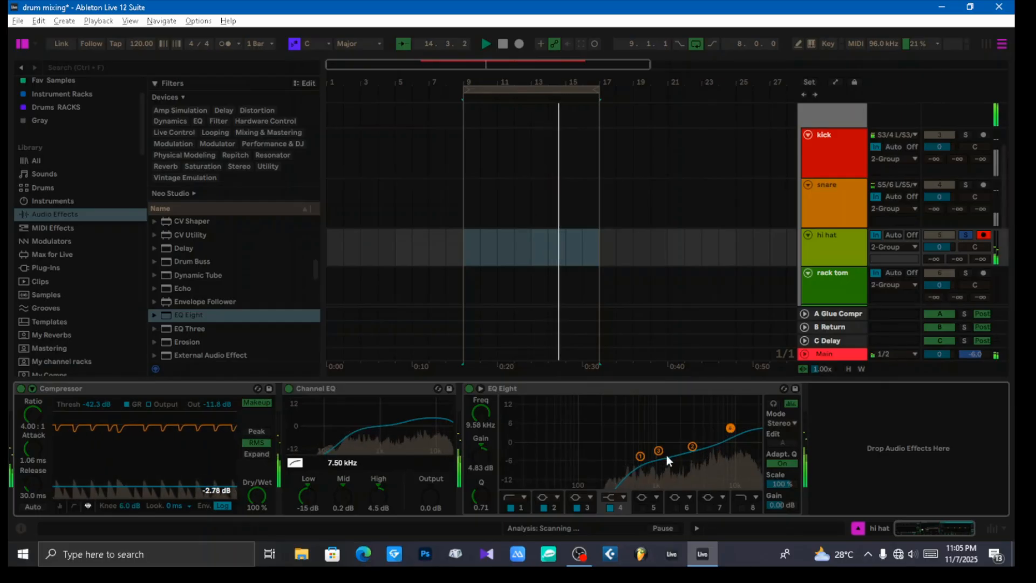
pyautogui.moveTo(641, 456)
pyautogui.mouseDown()
pyautogui.moveTo(667, 454)
pyautogui.moveTo(649, 454)
pyautogui.mouseUp()
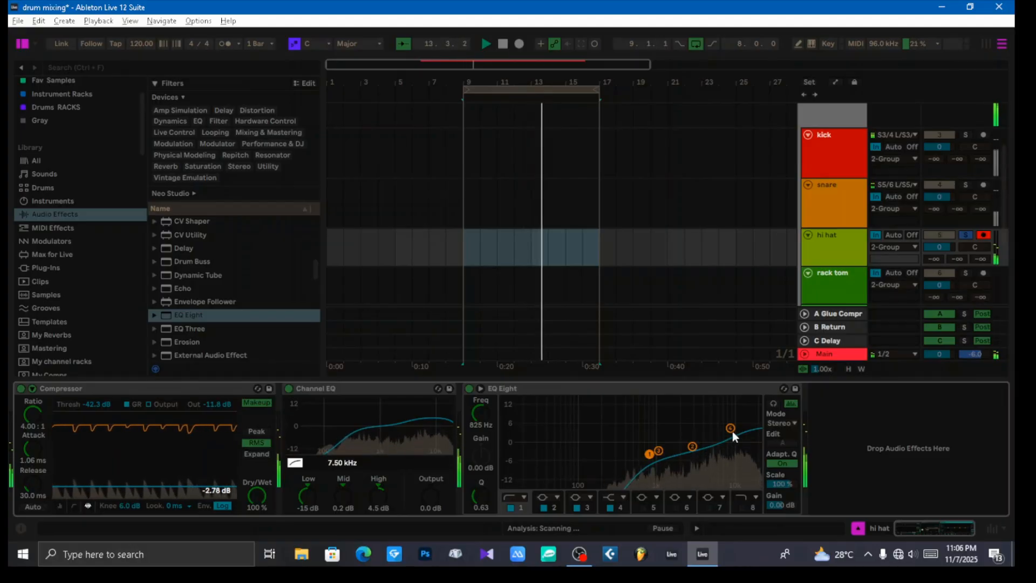
# Step: Audition the OH track soloed together with the hi hat, and turn solo off on both tracks to hear the full kit
pyautogui.scroll(-3, 955, 245)
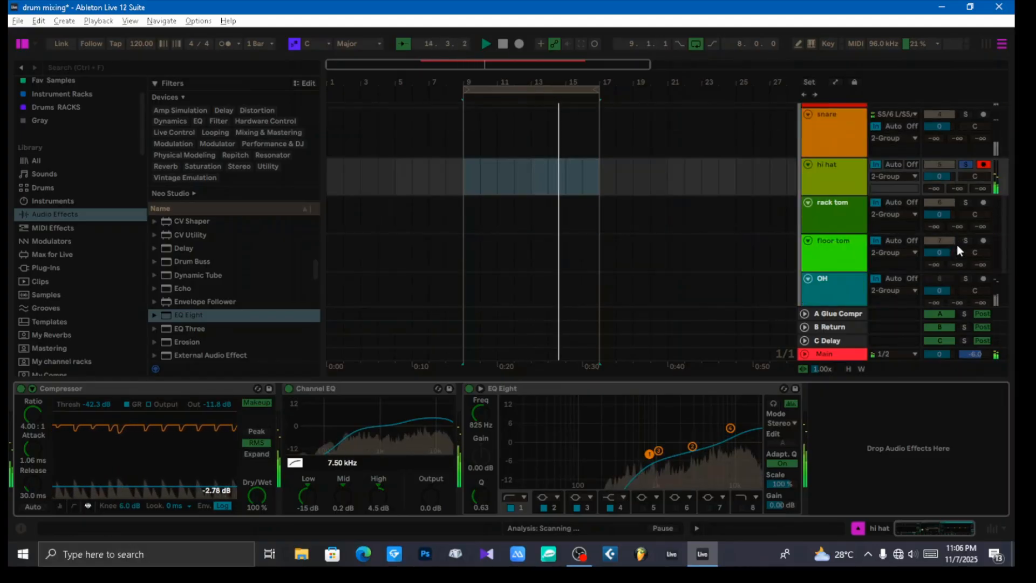
pyautogui.click(965, 264)
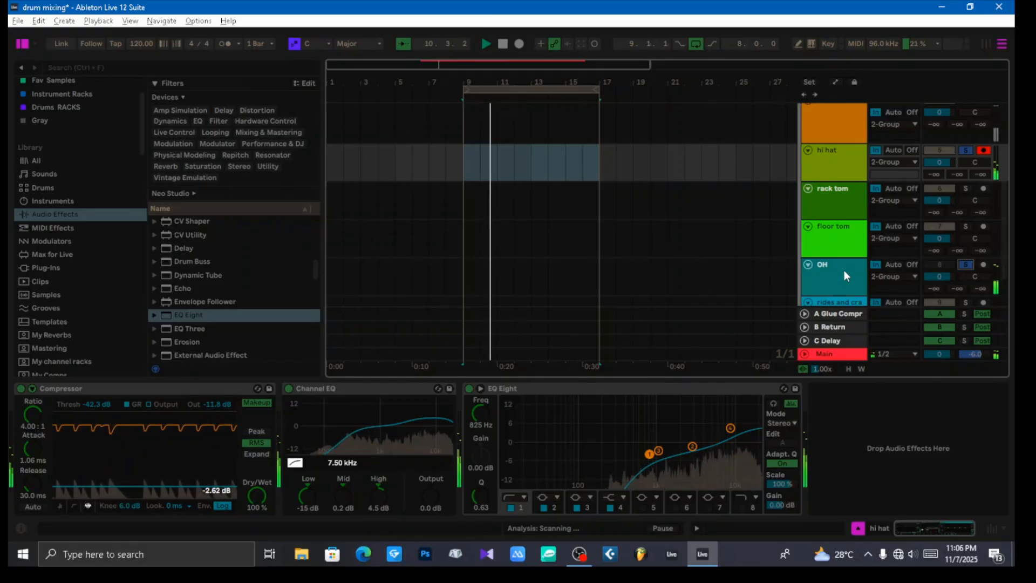
pyautogui.click(965, 150)
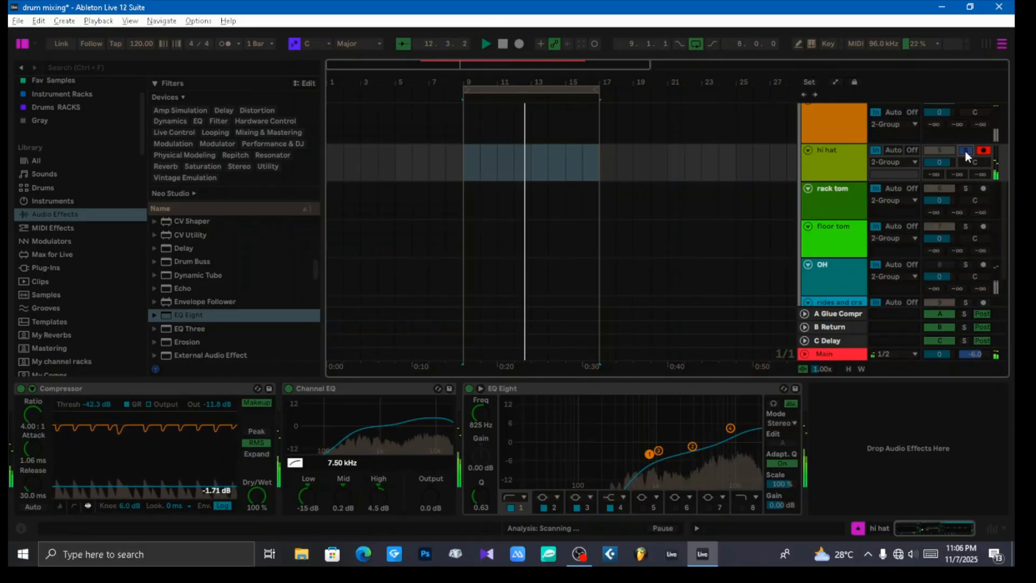
pyautogui.scroll(-1, 973, 237)
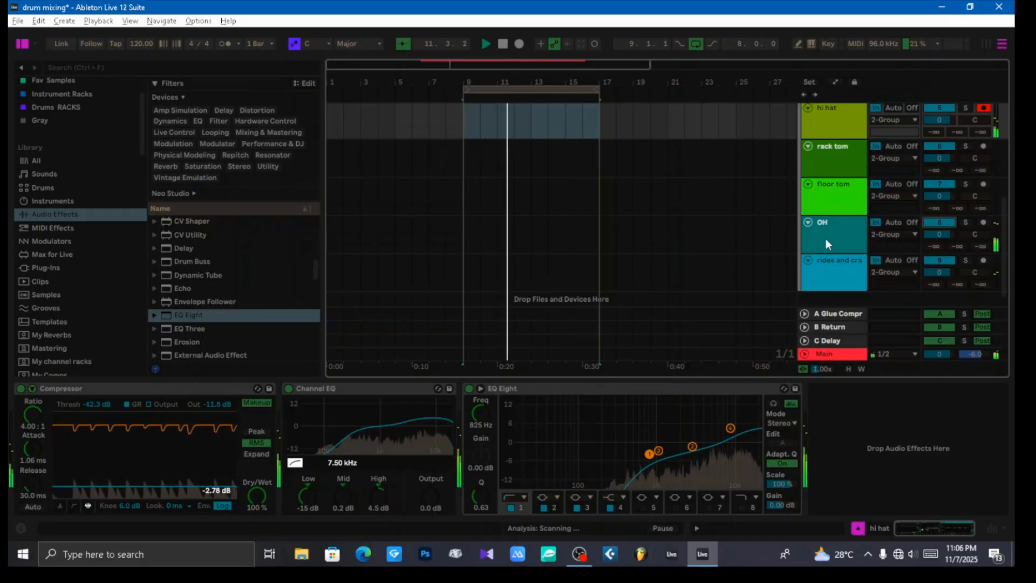
pyautogui.scroll(2, 828, 220)
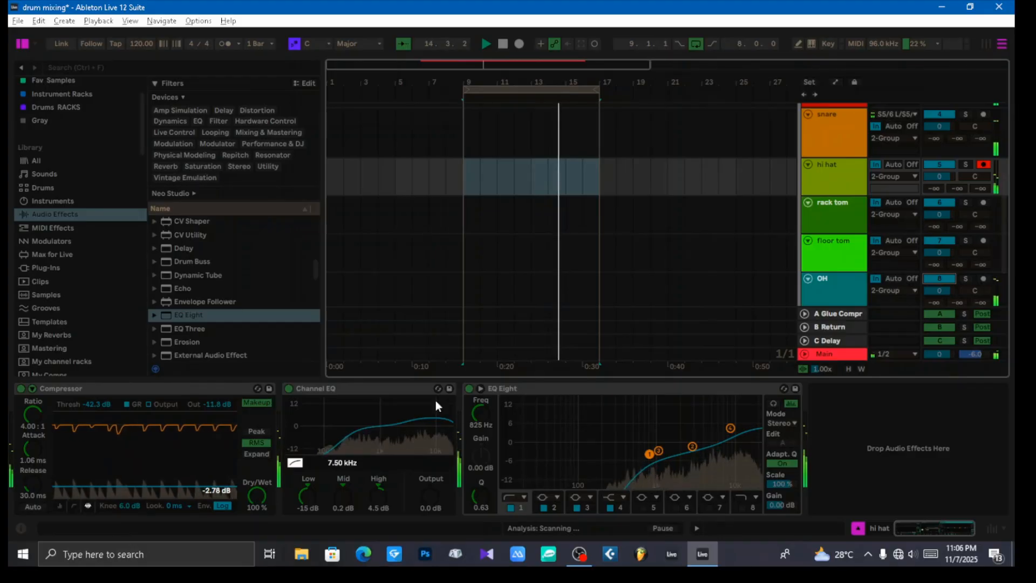
# Step: Collapse the EQ Eight and Channel EQ devices, and add a Saturator at the end of the hi hat chain
pyautogui.doubleClick(551, 390)
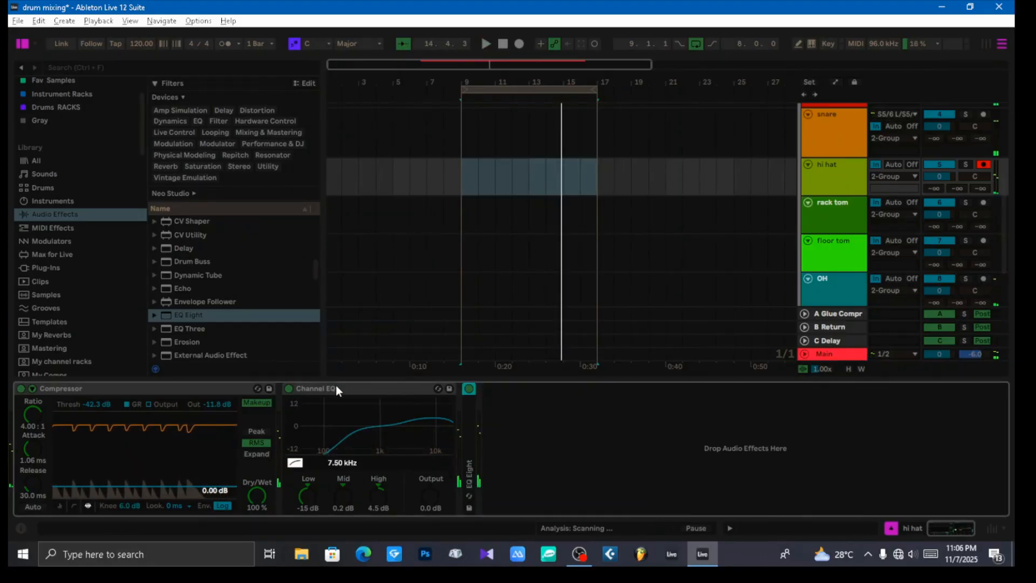
pyautogui.doubleClick(355, 388)
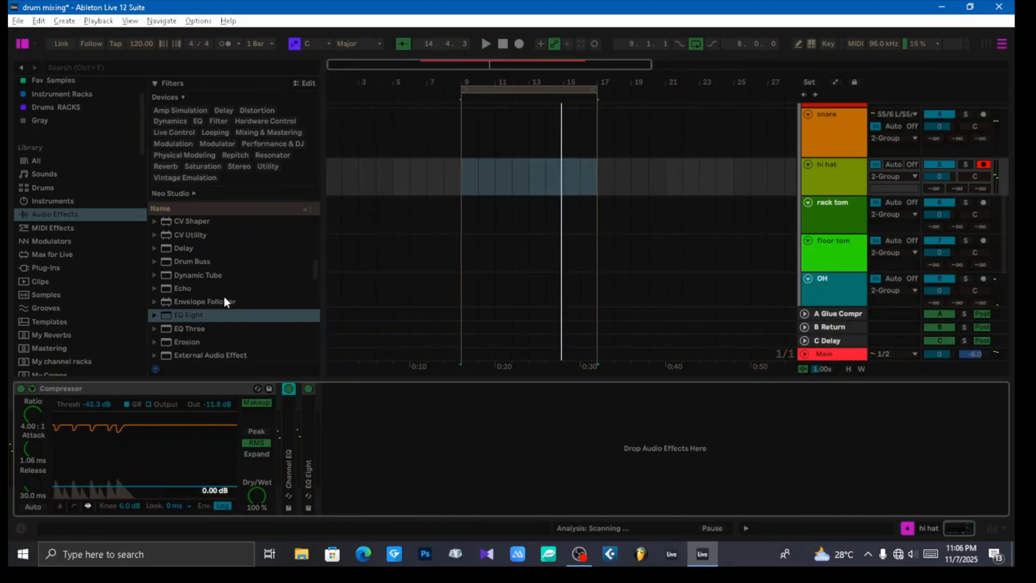
pyautogui.scroll(10, 225, 289)
pyautogui.scroll(-8, 230, 290)
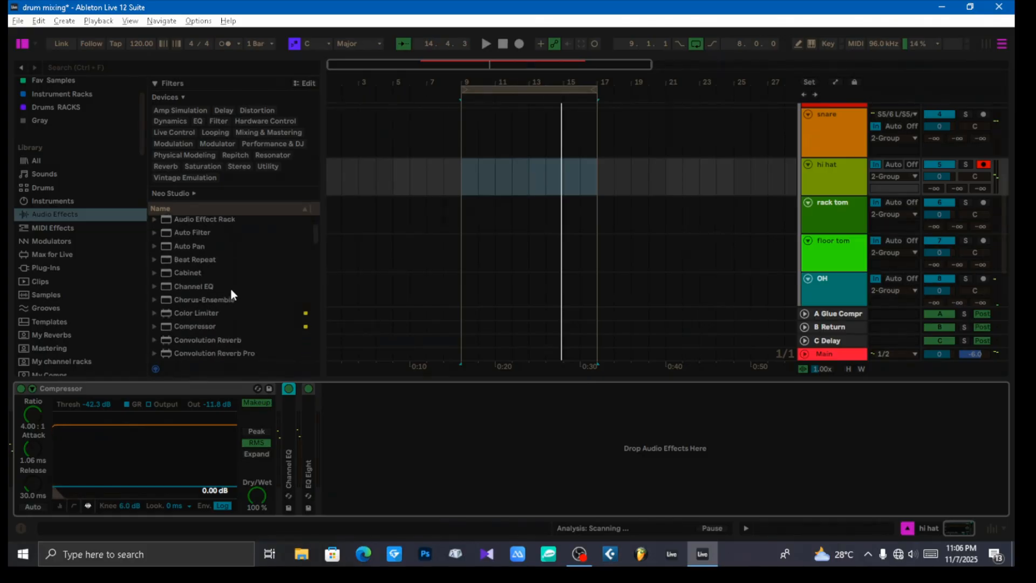
pyautogui.scroll(-9, 239, 292)
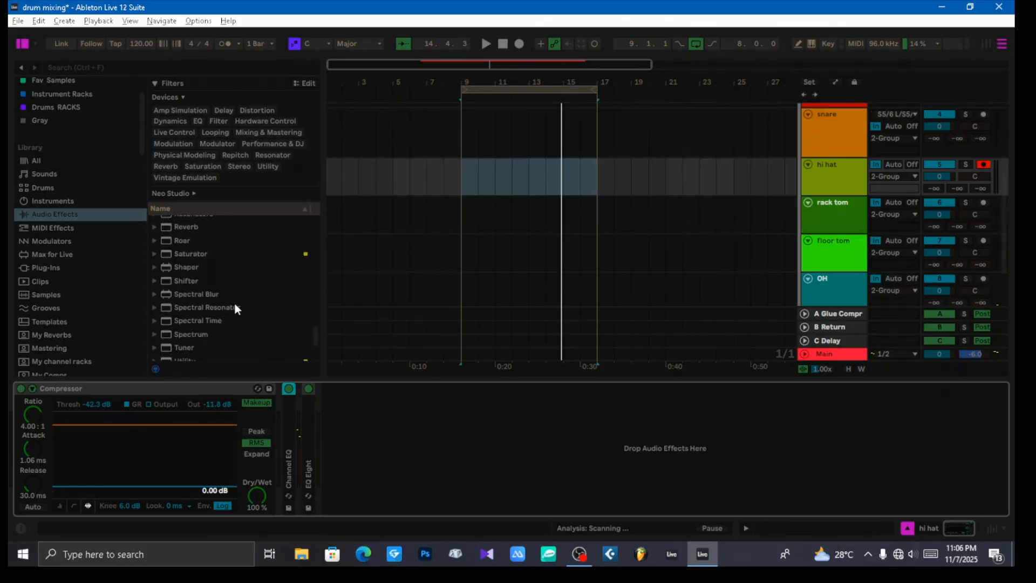
pyautogui.moveTo(190, 255); pyautogui.dragTo(426, 409)
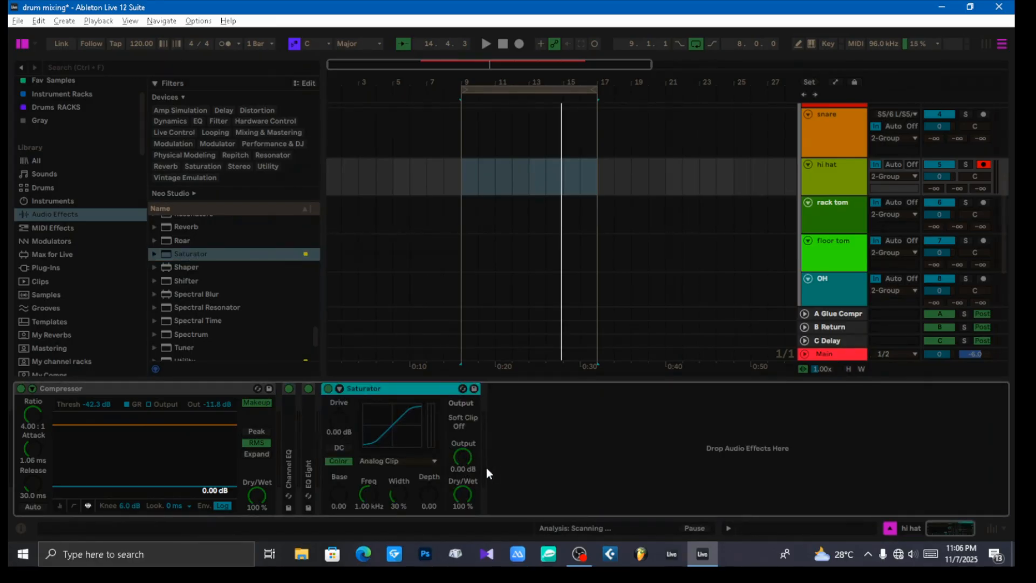
# Step: Set the Saturator's output to -6.00 dB and its drive to 6.00 dB, and play the mix to check the track levels
pyautogui.click(464, 456)
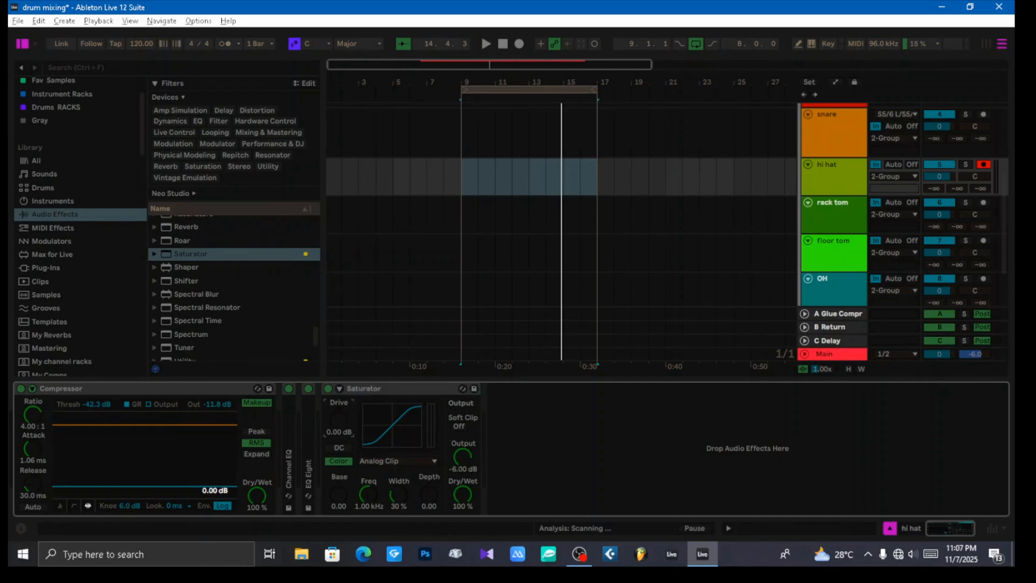
pyautogui.press('space')
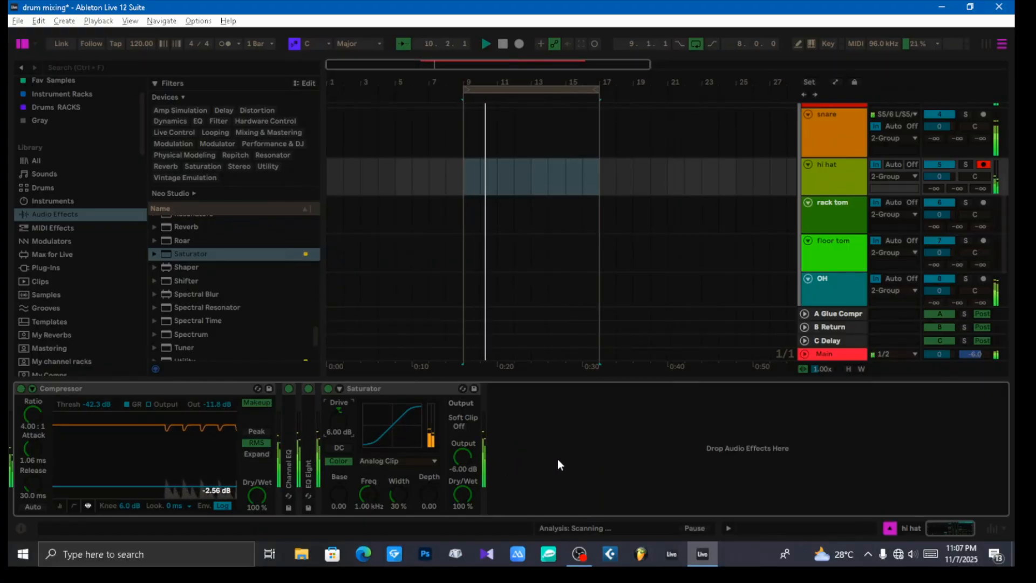
pyautogui.press('Tab')
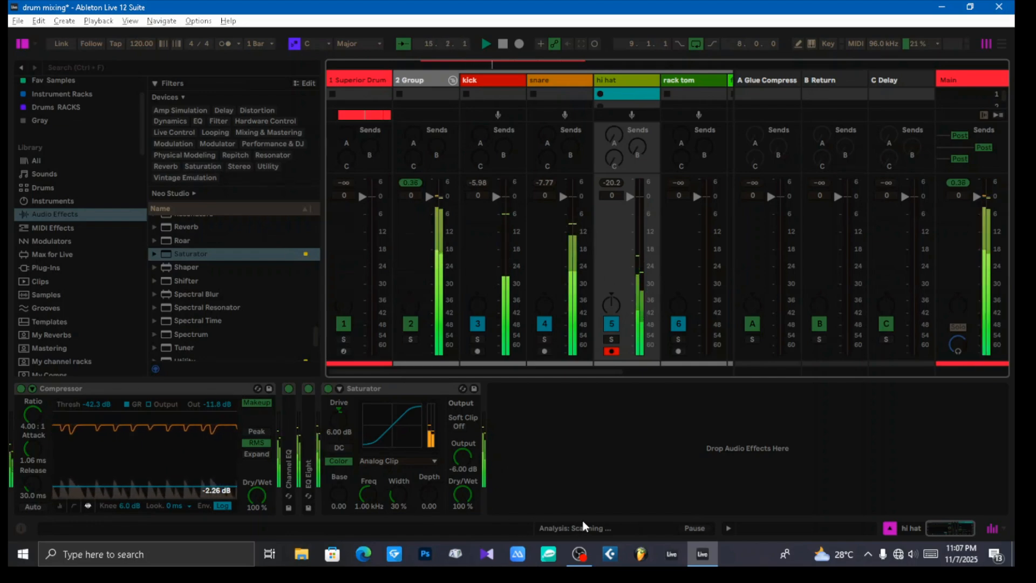
pyautogui.press('Tab')
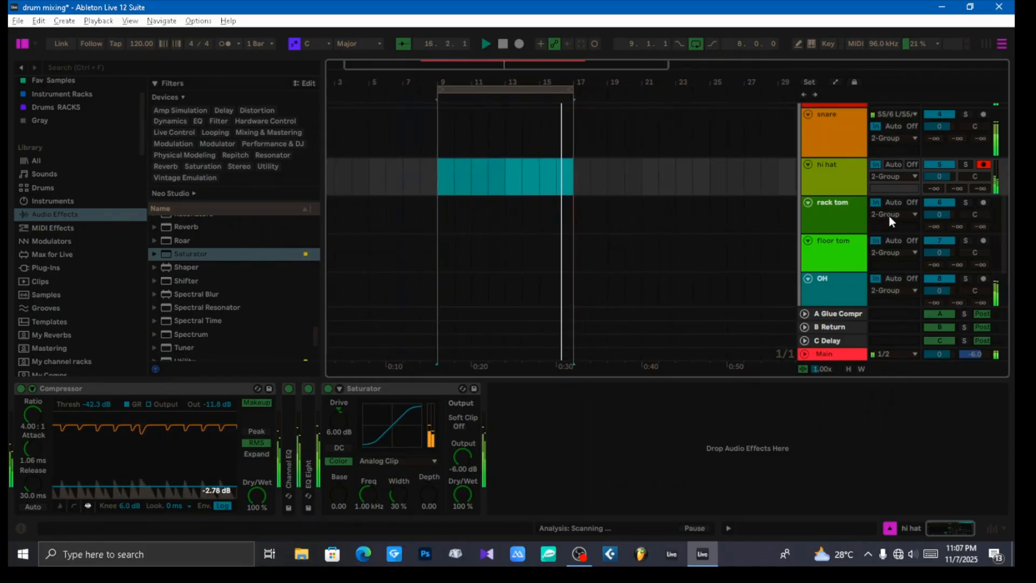
pyautogui.press('space')
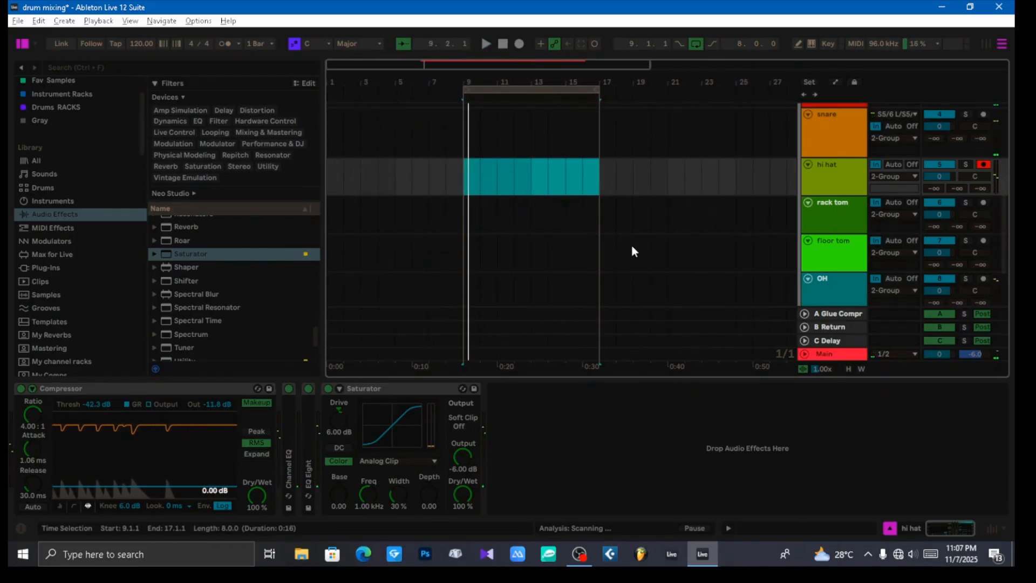
# Step: Play the Superior Drummer clip from bar 17 and loop the section from 19.1.1 to 21.1.1
pyautogui.scroll(5, 632, 245)
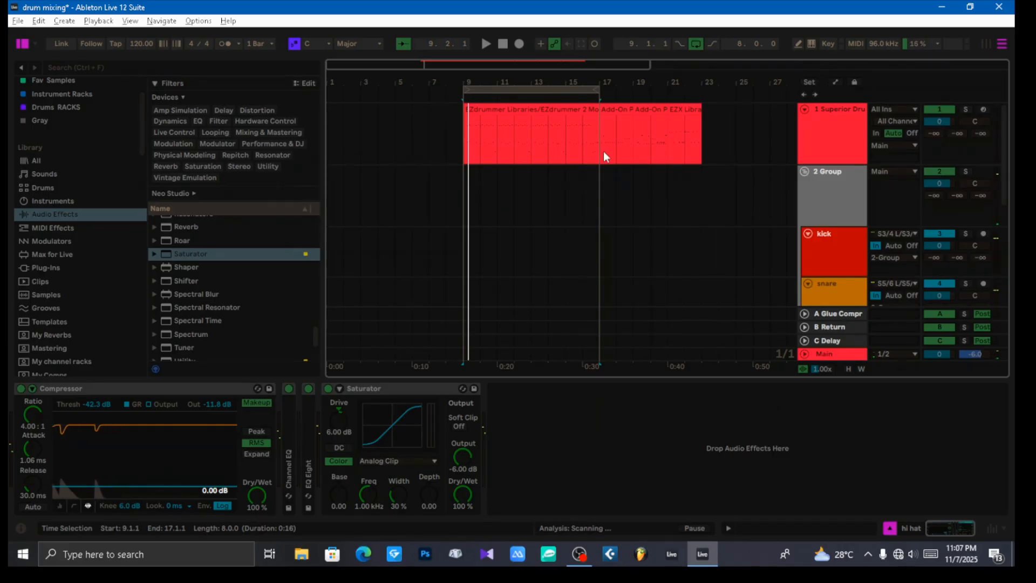
pyautogui.click(598, 144)
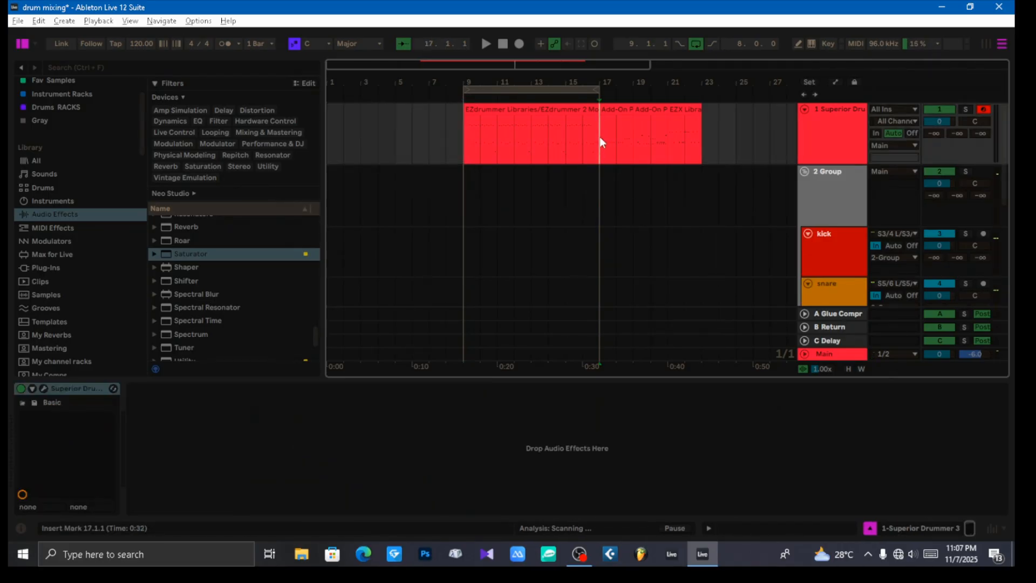
pyautogui.press('space')
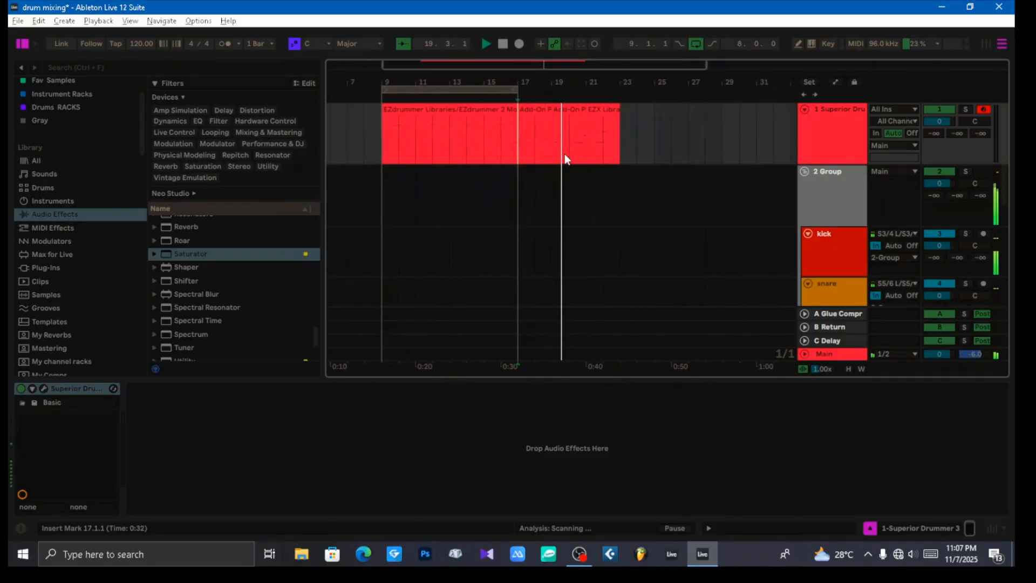
pyautogui.moveTo(544, 153); pyautogui.dragTo(576, 156)
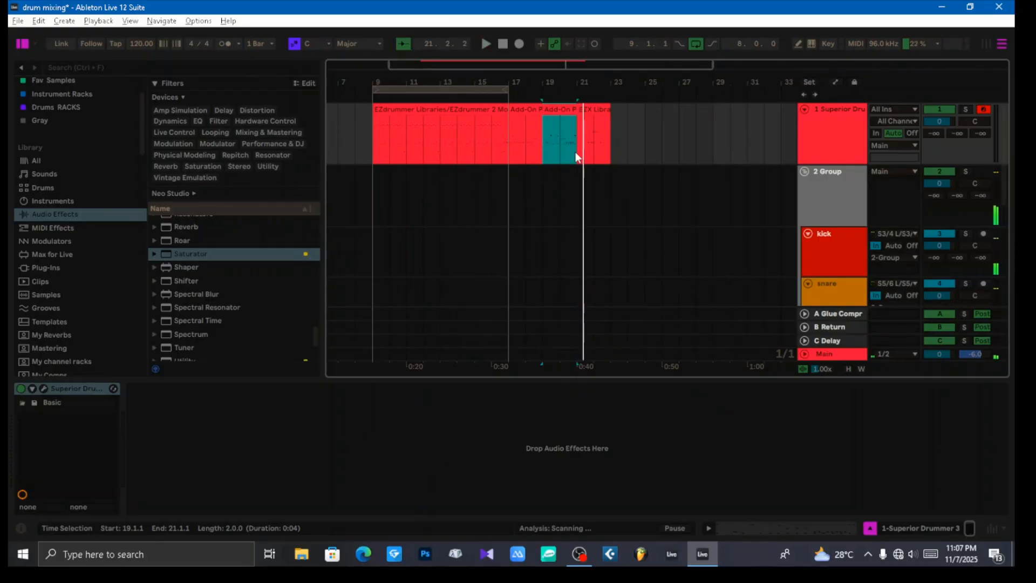
pyautogui.hotkey('ctrl', 'l')
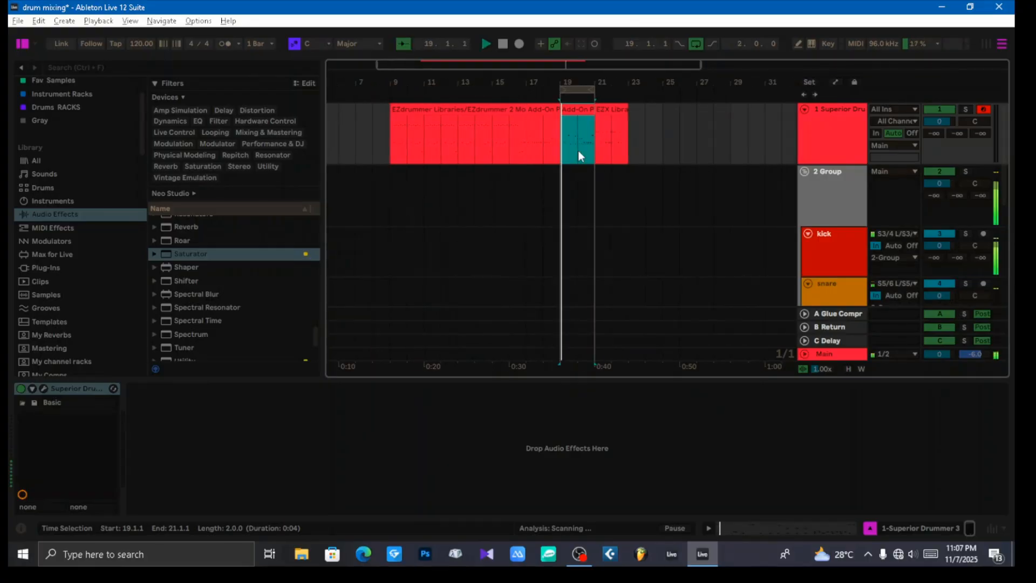
# Step: Select the rack tom track and add a Compressor to it
pyautogui.scroll(-3, 843, 264)
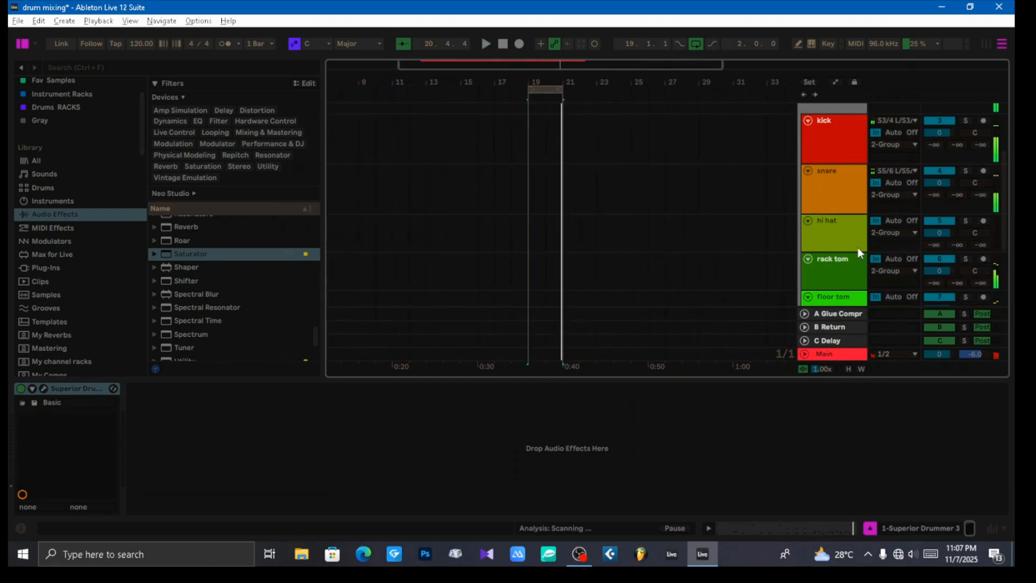
pyautogui.scroll(-1, 856, 252)
pyautogui.click(843, 233)
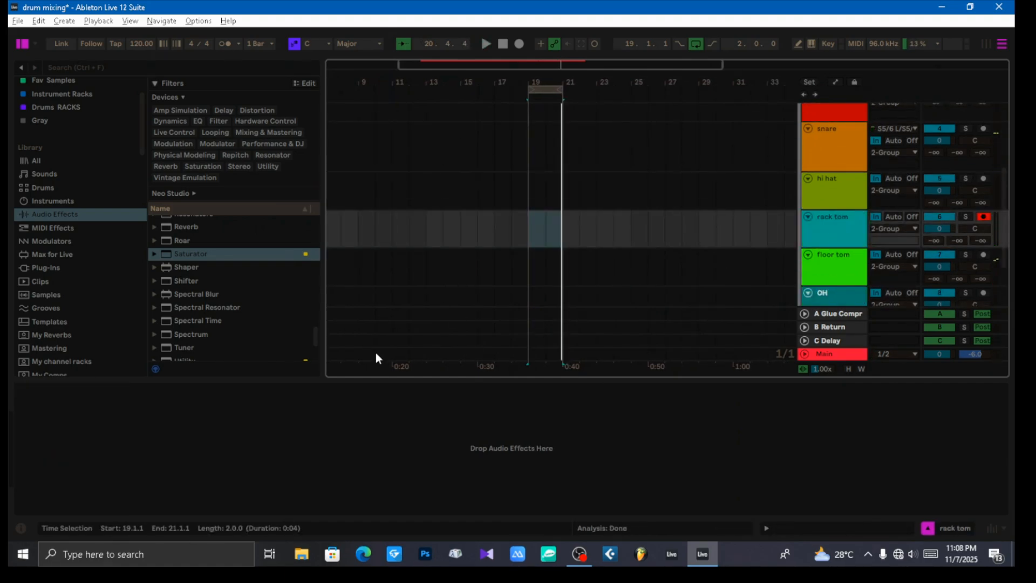
pyautogui.scroll(6, 217, 319)
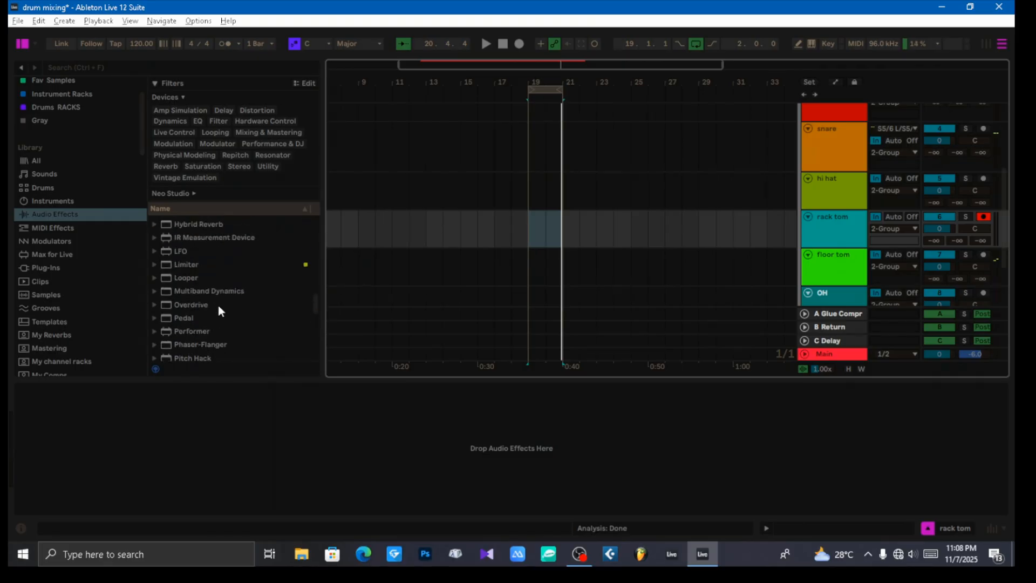
pyautogui.scroll(5, 218, 303)
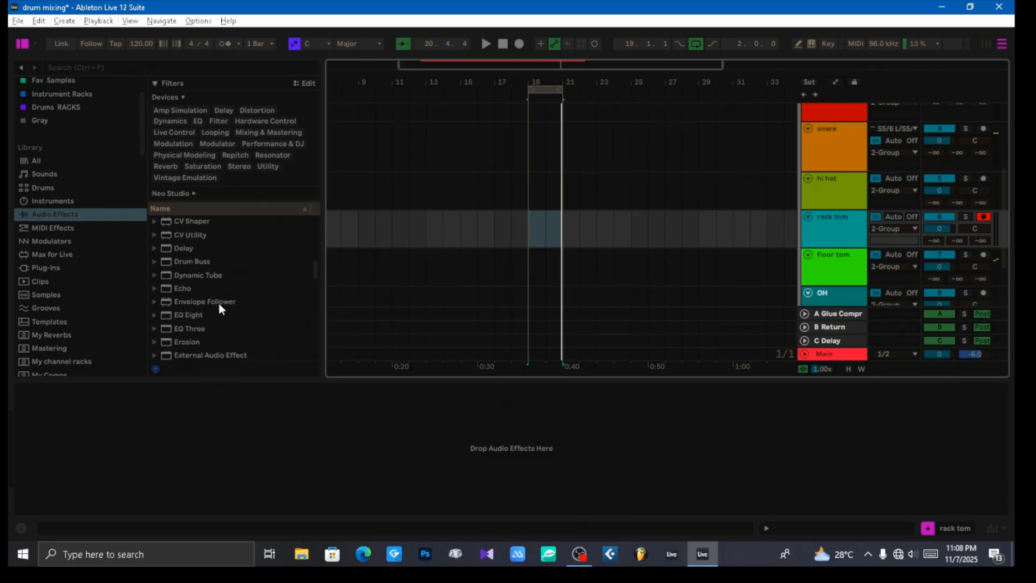
pyautogui.scroll(3, 214, 296)
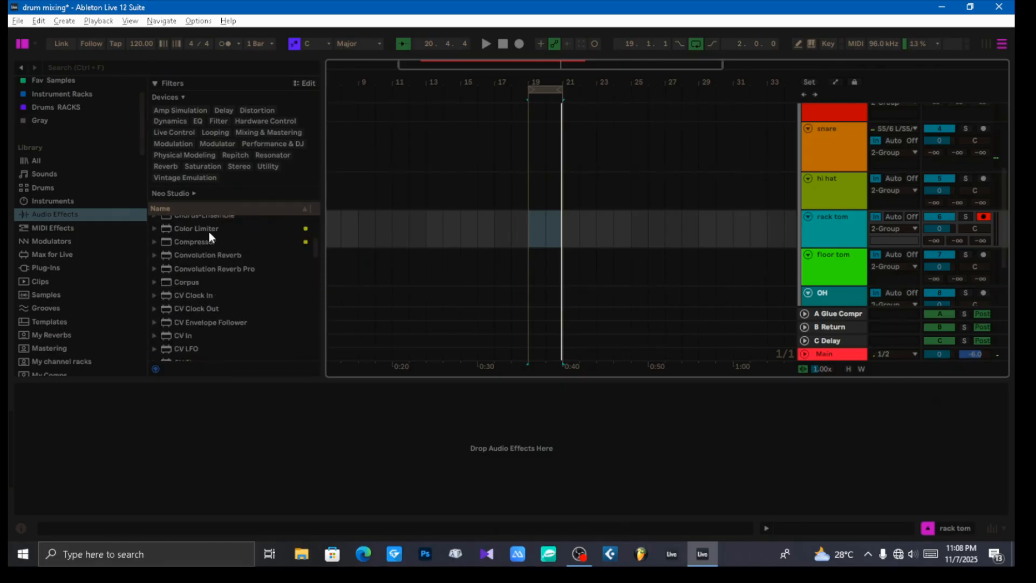
pyautogui.click(198, 241)
pyautogui.moveTo(197, 242); pyautogui.dragTo(203, 425)
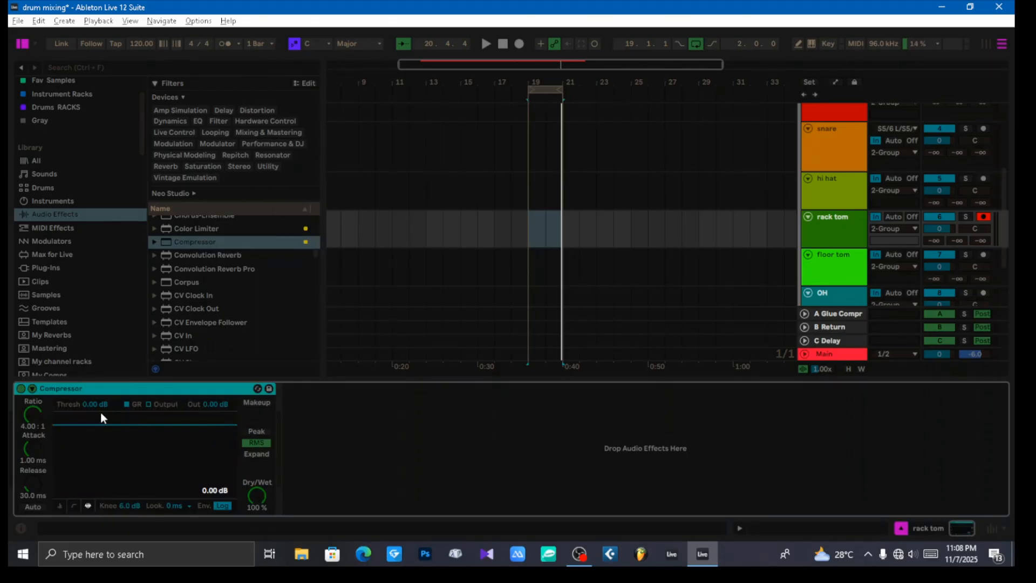
# Step: Lower the rack tom Compressor's threshold to -30.4 dB while playing the loop
pyautogui.press('space')
pyautogui.moveTo(93, 404); pyautogui.dragTo(92, 448)
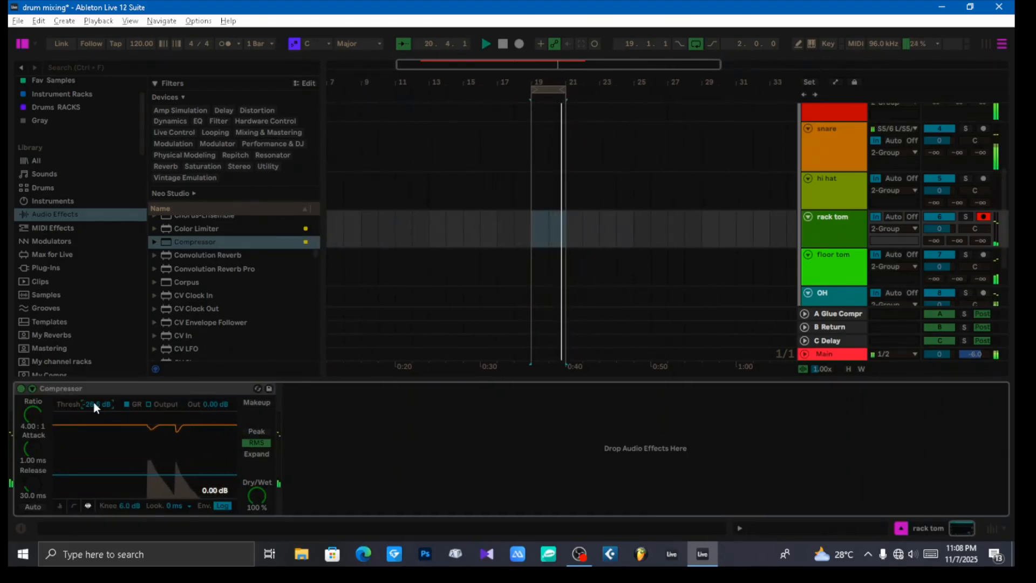
pyautogui.press('space')
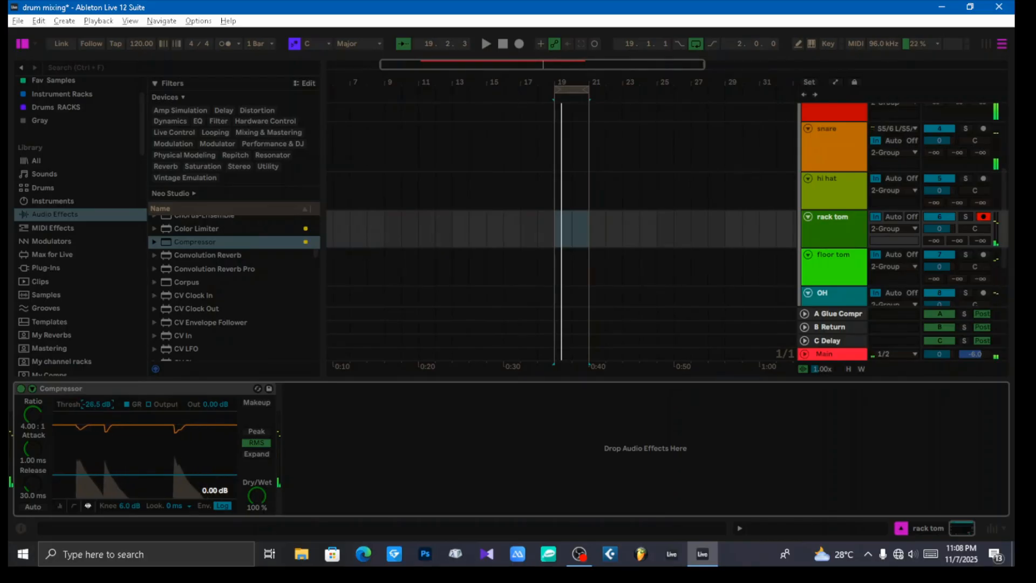
pyautogui.moveTo(93, 401); pyautogui.dragTo(94, 411)
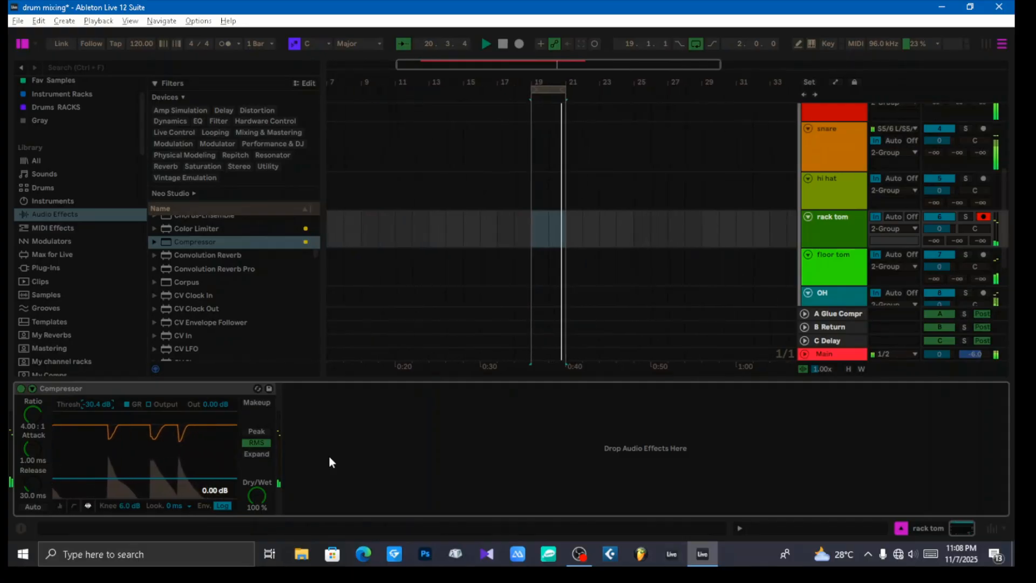
pyautogui.click(169, 391)
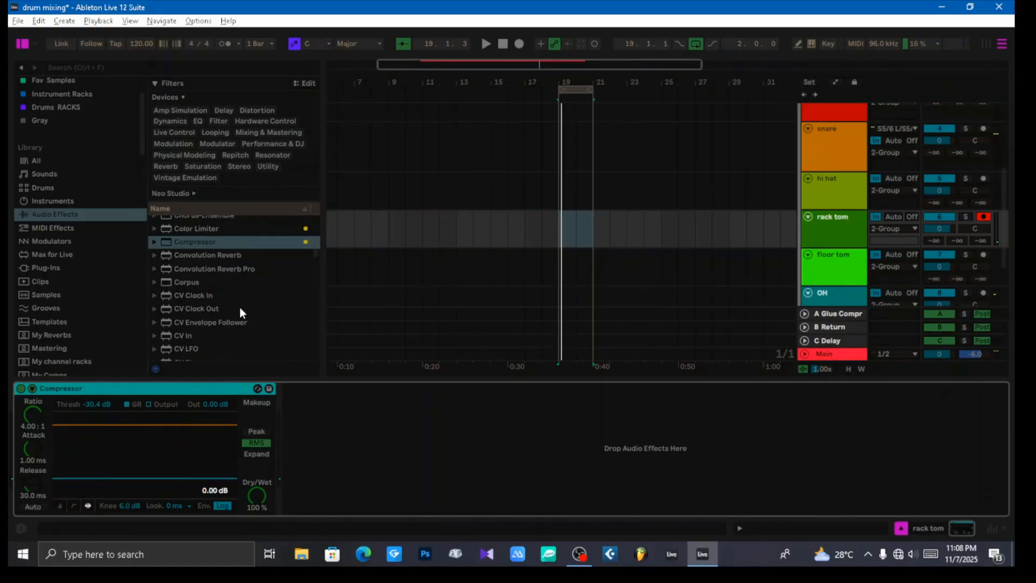
# Step: Add a Channel EQ after the Compressor and enable its high-pass filter
pyautogui.scroll(3, 232, 297)
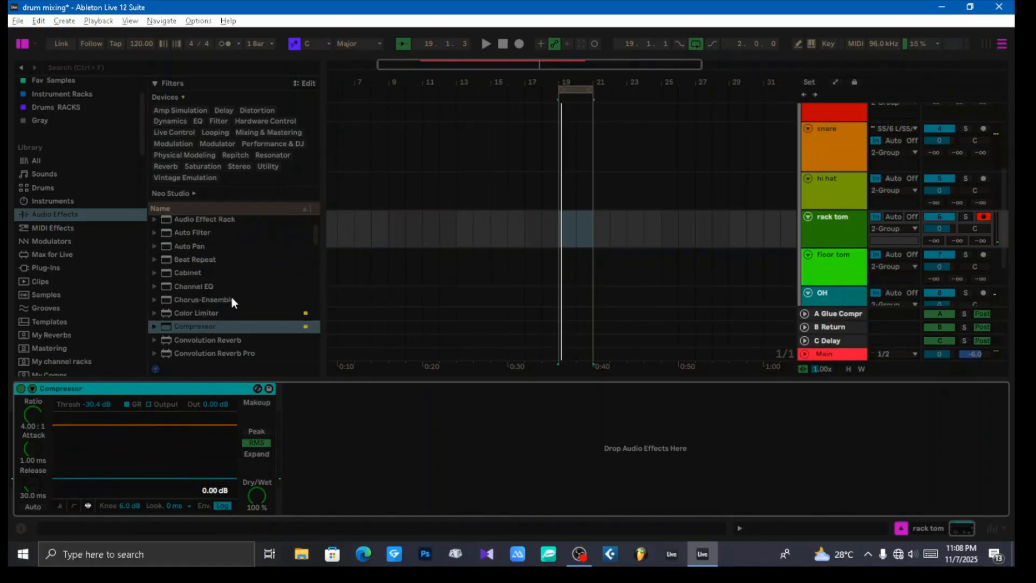
pyautogui.click(190, 286)
pyautogui.moveTo(189, 288); pyautogui.dragTo(388, 441)
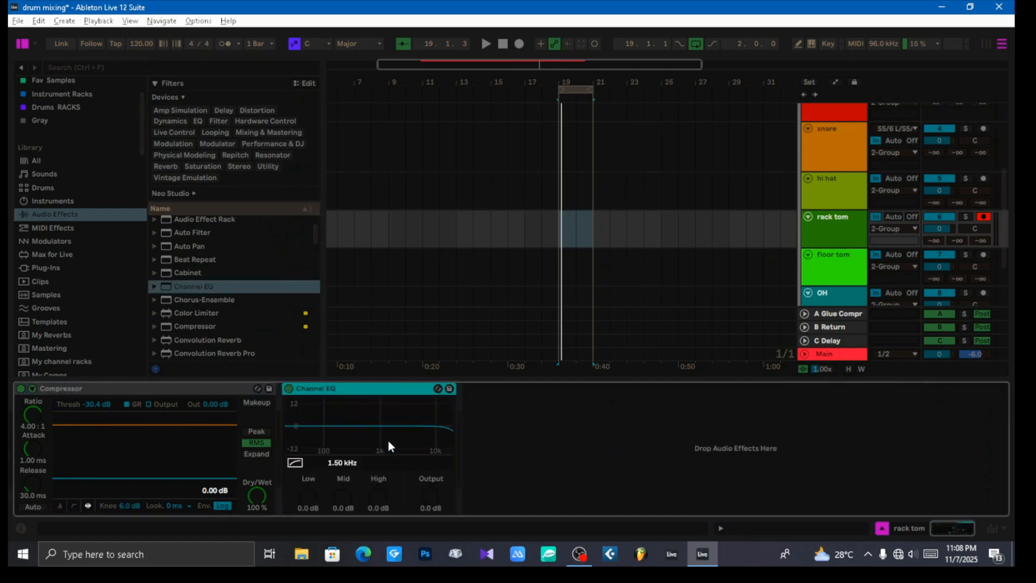
pyautogui.click(296, 463)
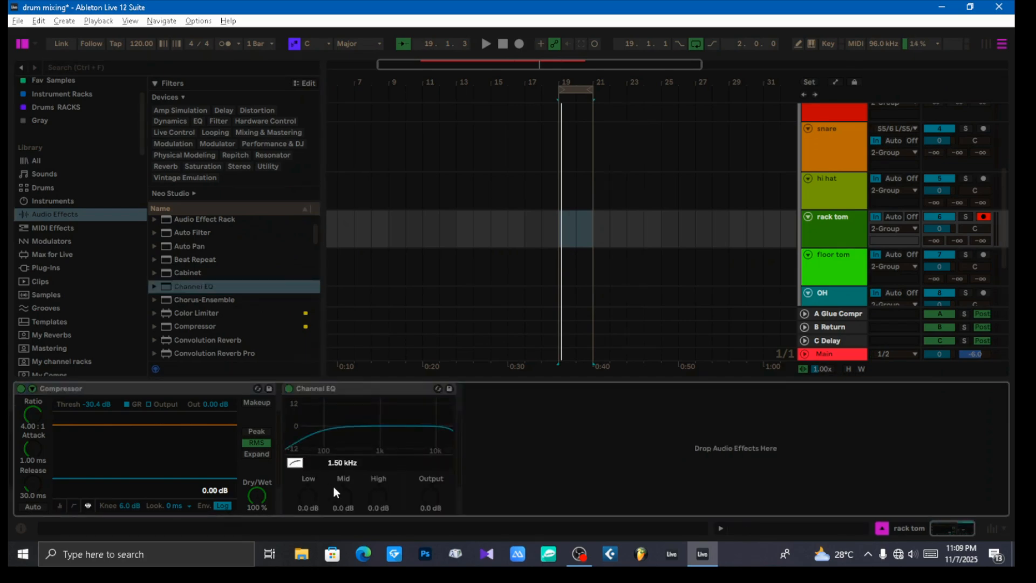
# Step: Shape the Channel EQ with low at 6.2 dB, mid at 2.3 dB around 222 Hz, and high at 0.7 dB
pyautogui.moveTo(313, 498); pyautogui.dragTo(342, 490)
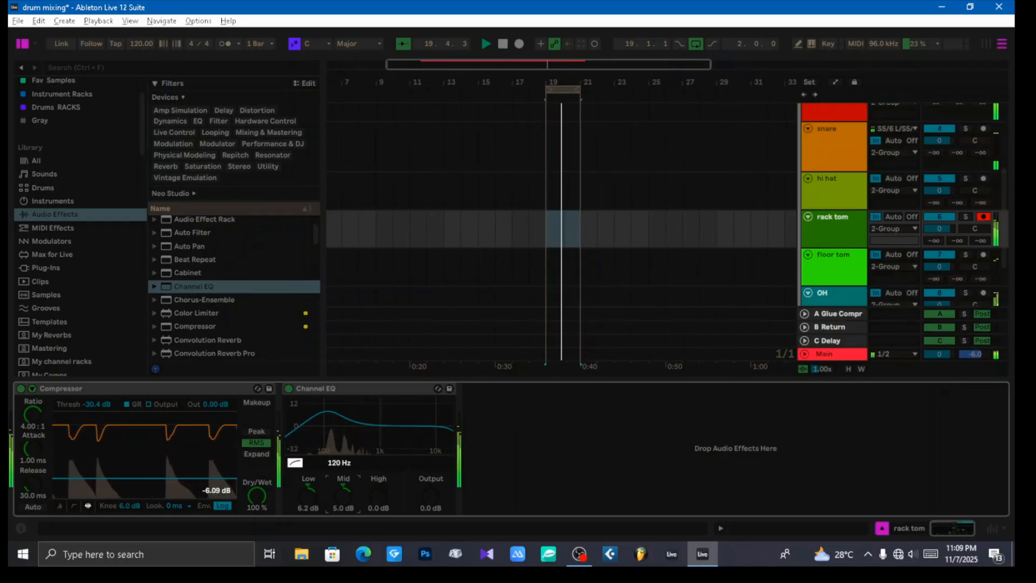
pyautogui.moveTo(342, 490); pyautogui.dragTo(334, 457)
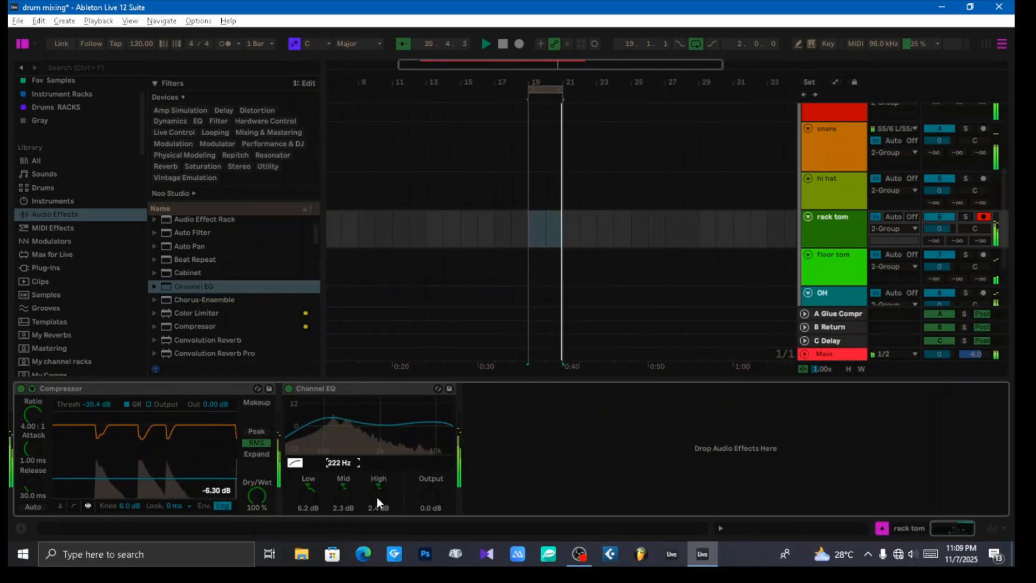
pyautogui.moveTo(377, 496)
pyautogui.mouseDown()
pyautogui.moveTo(376, 507)
pyautogui.moveTo(377, 496)
pyautogui.mouseUp()
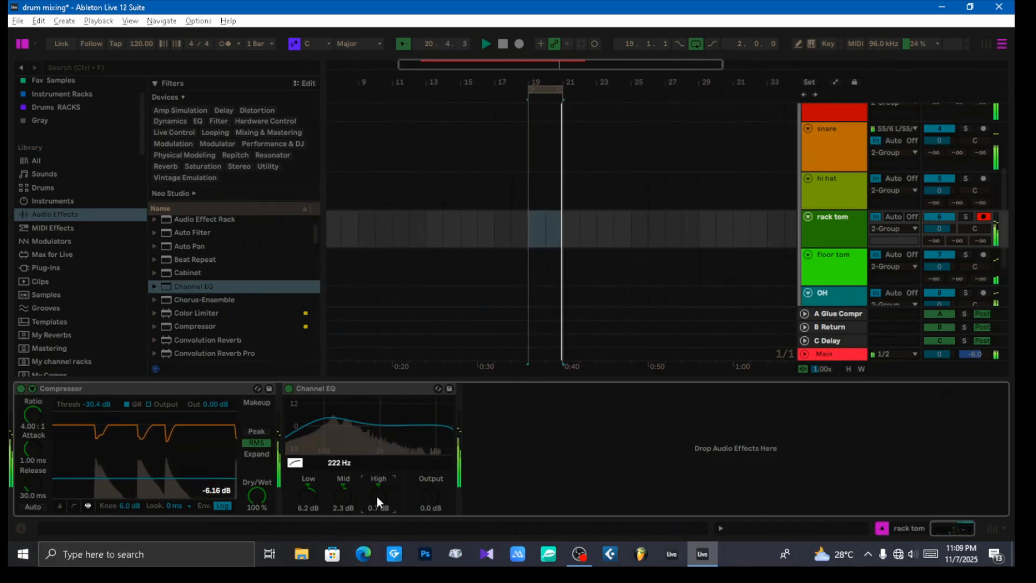
# Step: Add an EQ Eight after the Channel EQ and make band 1 a low-cut filter at about 61 Hz
pyautogui.scroll(-6, 222, 301)
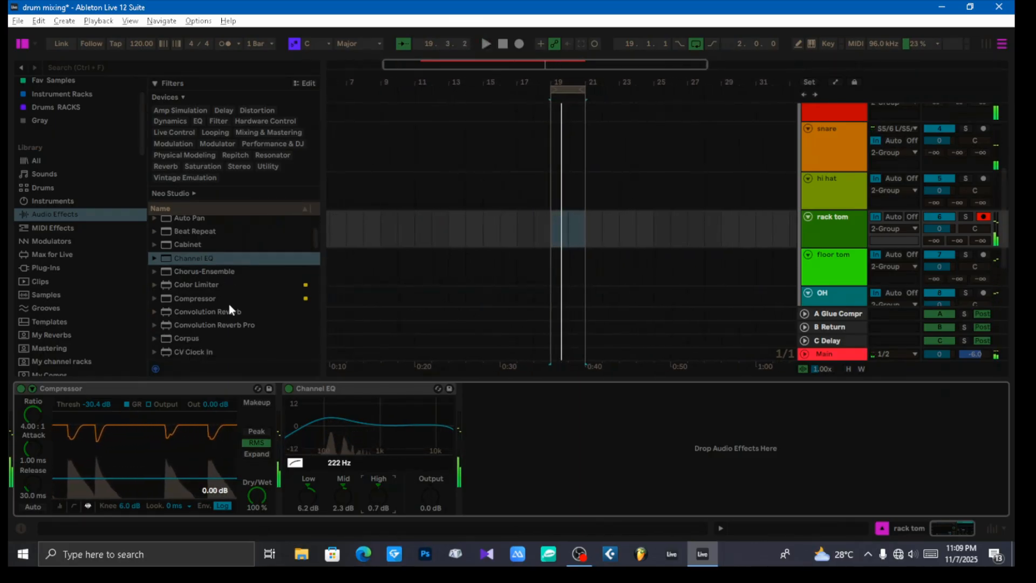
pyautogui.click(186, 317)
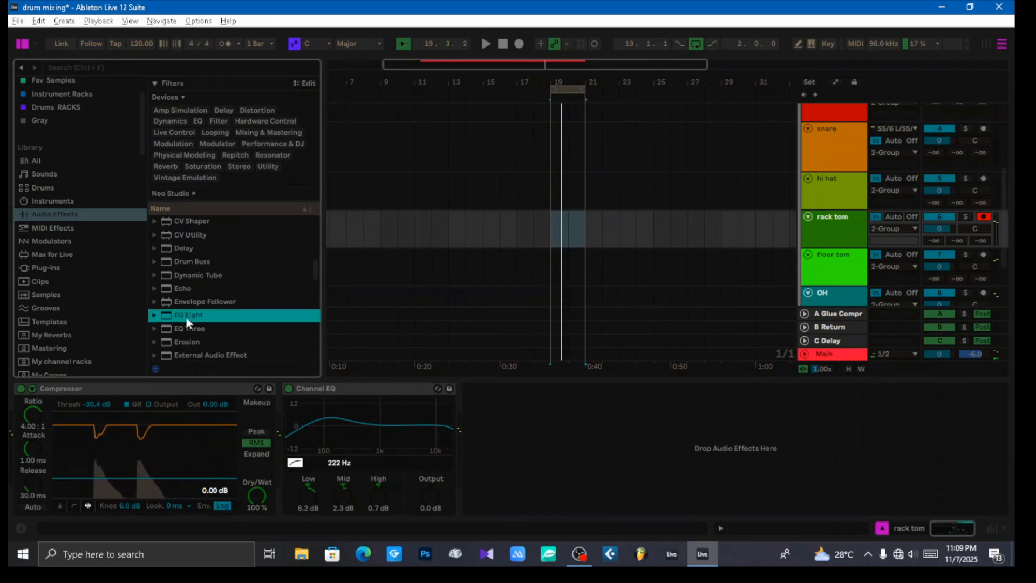
pyautogui.moveTo(552, 441); pyautogui.dragTo(552, 448)
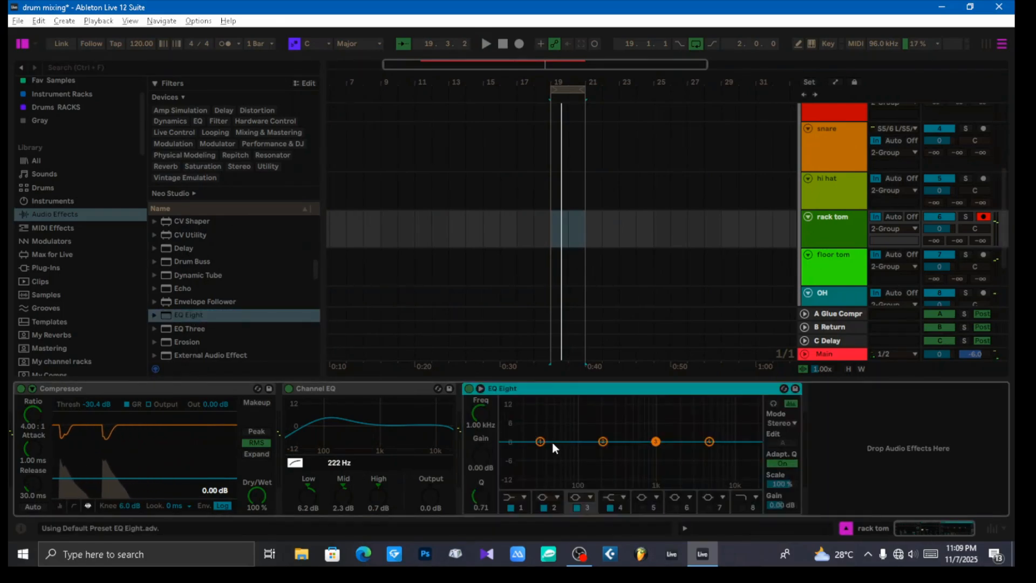
pyautogui.click(516, 499)
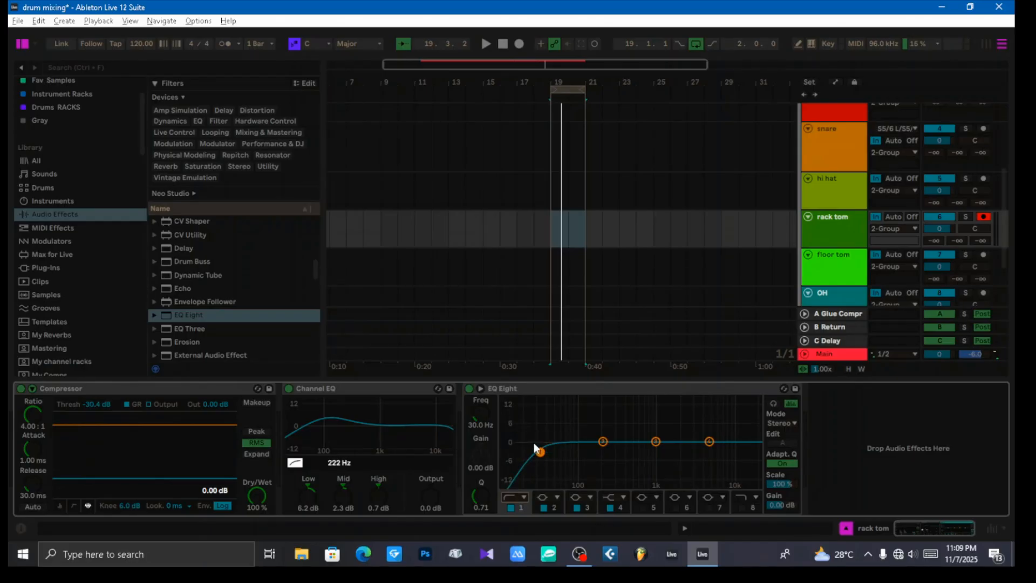
pyautogui.moveTo(539, 451); pyautogui.dragTo(563, 451)
# Step: Raise EQ Eight's band 1 low cut to about 75.8 Hz with a Q of 0.82 while auditioning the loop
pyautogui.press('space')
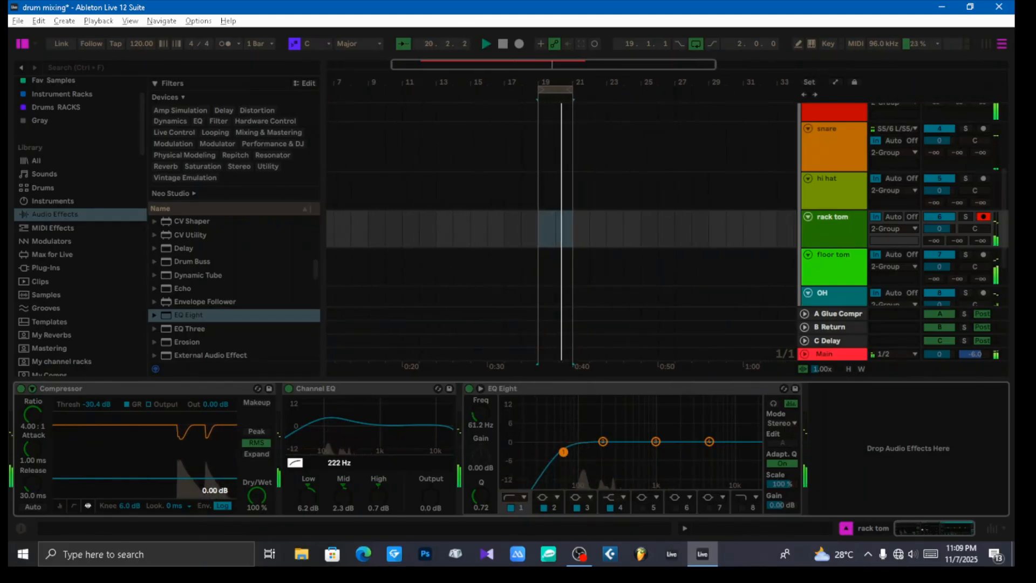
pyautogui.moveTo(563, 451); pyautogui.dragTo(566, 451)
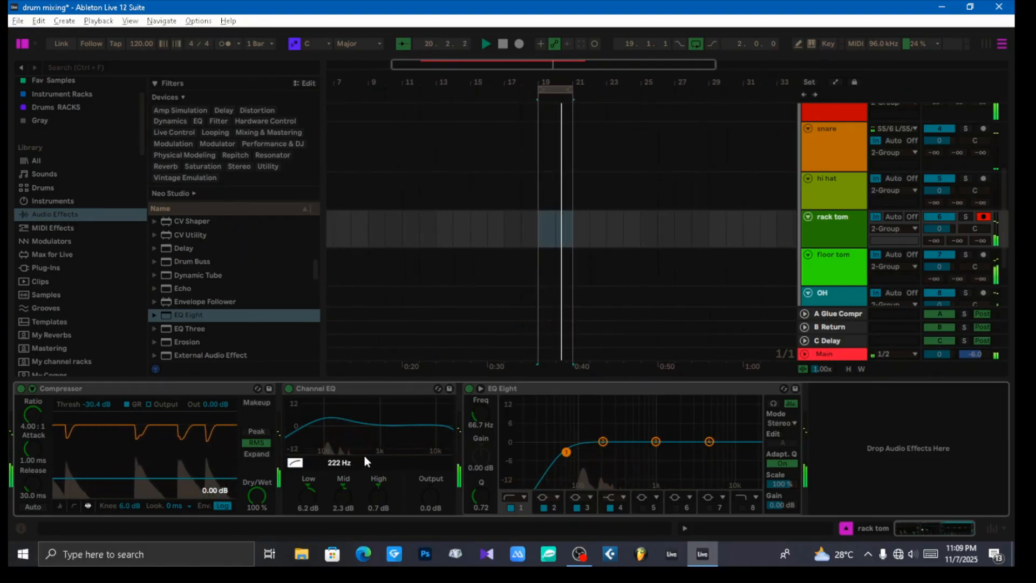
pyautogui.press('space')
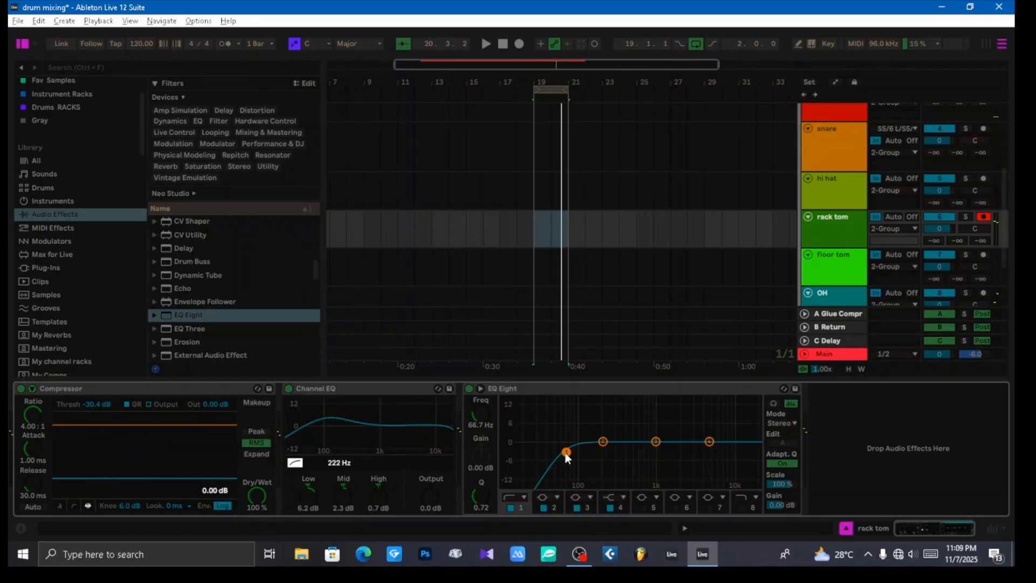
pyautogui.press('space')
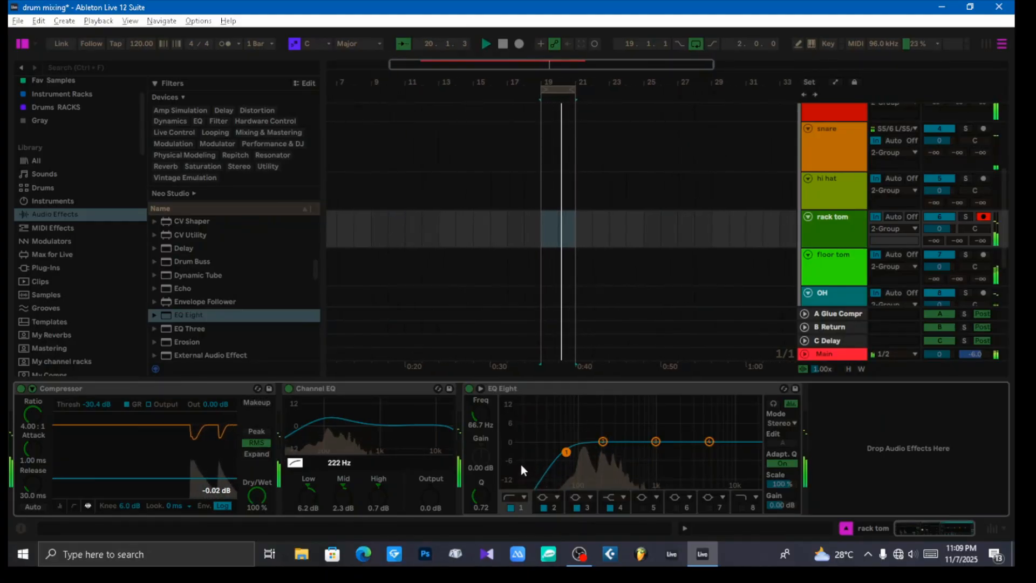
pyautogui.press('space')
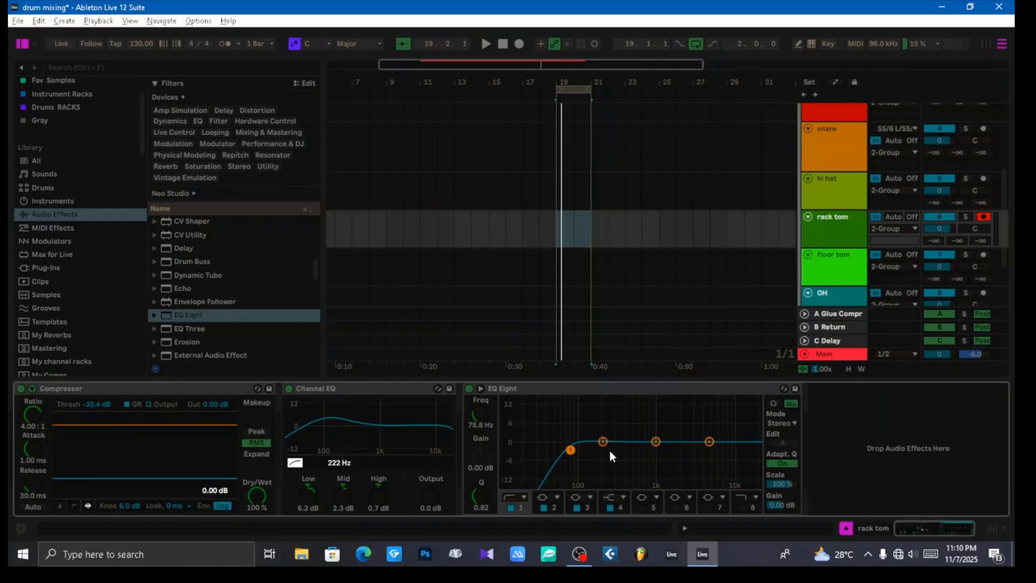
# Step: Boost EQ Eight's band 2 by 3.35 dB at 220 Hz, dip band 3 just below 1 kHz, and set band 4 to 0.62 dB at 4.08 kHz
pyautogui.press('space')
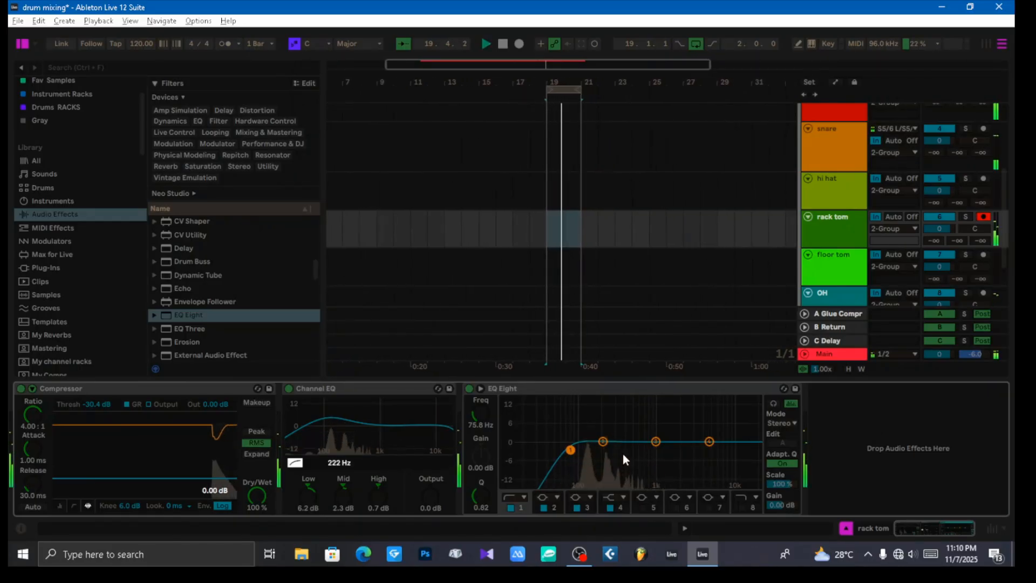
pyautogui.click(602, 441)
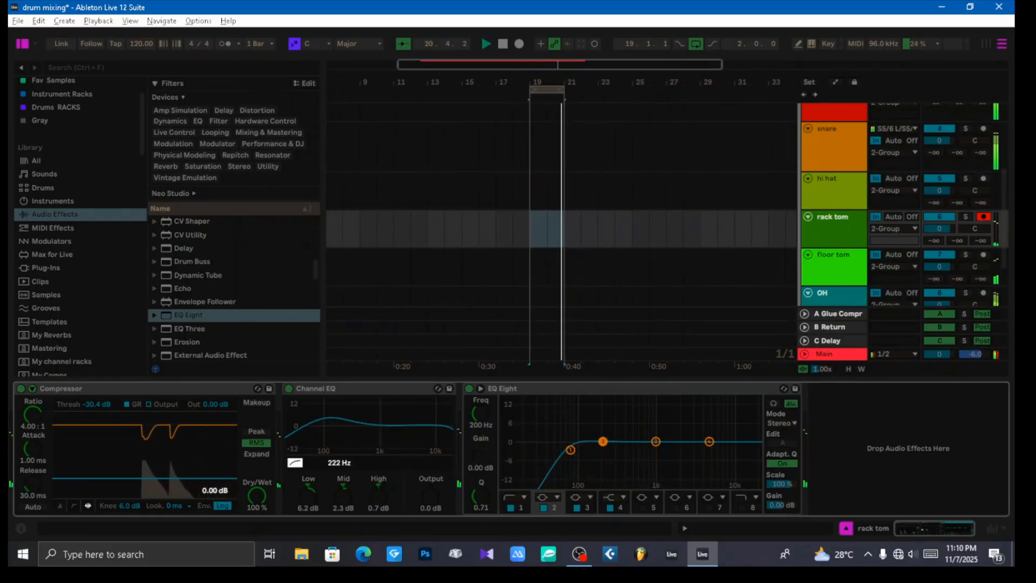
pyautogui.moveTo(602, 441); pyautogui.dragTo(605, 432)
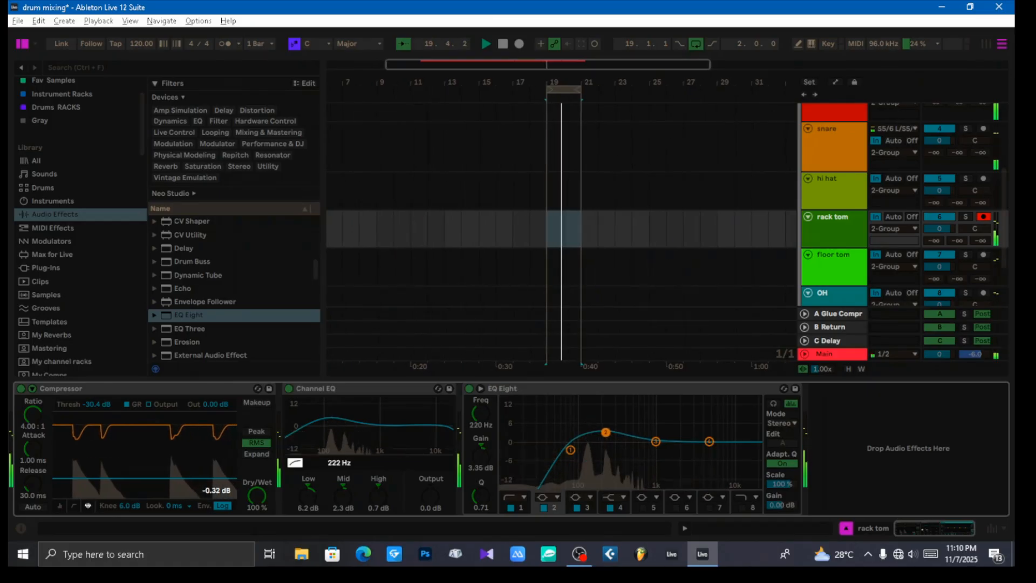
pyautogui.click(655, 442)
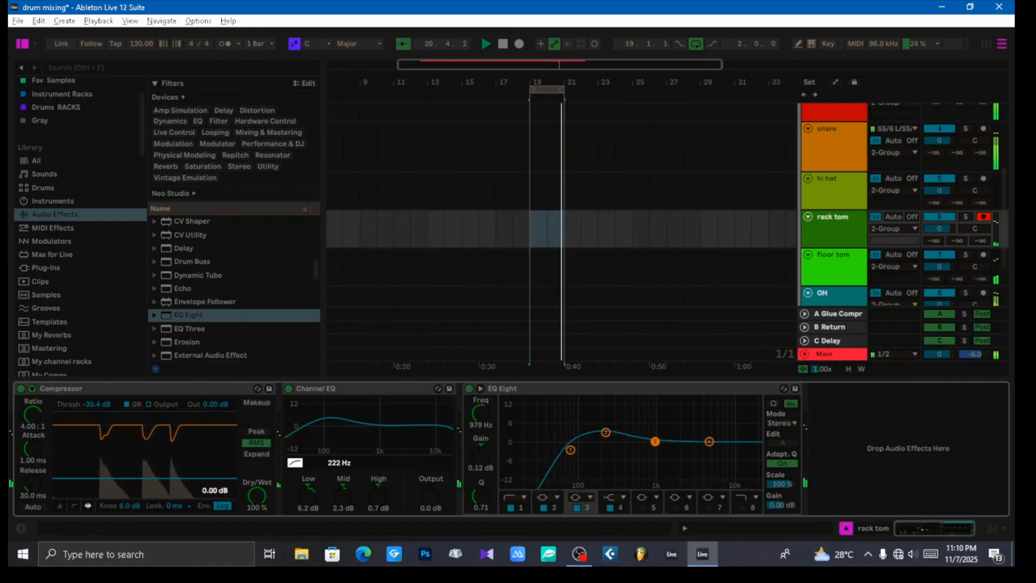
pyautogui.moveTo(654, 441); pyautogui.dragTo(701, 440)
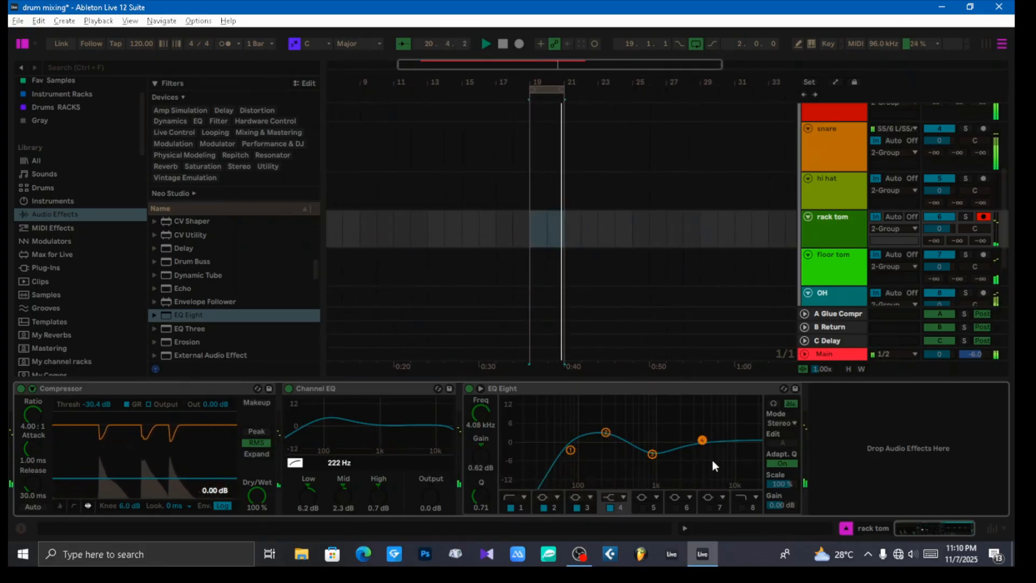
pyautogui.press('space')
# Step: Collapse the EQ Eight and Channel EQ devices on the rack tom track
pyautogui.click(615, 390)
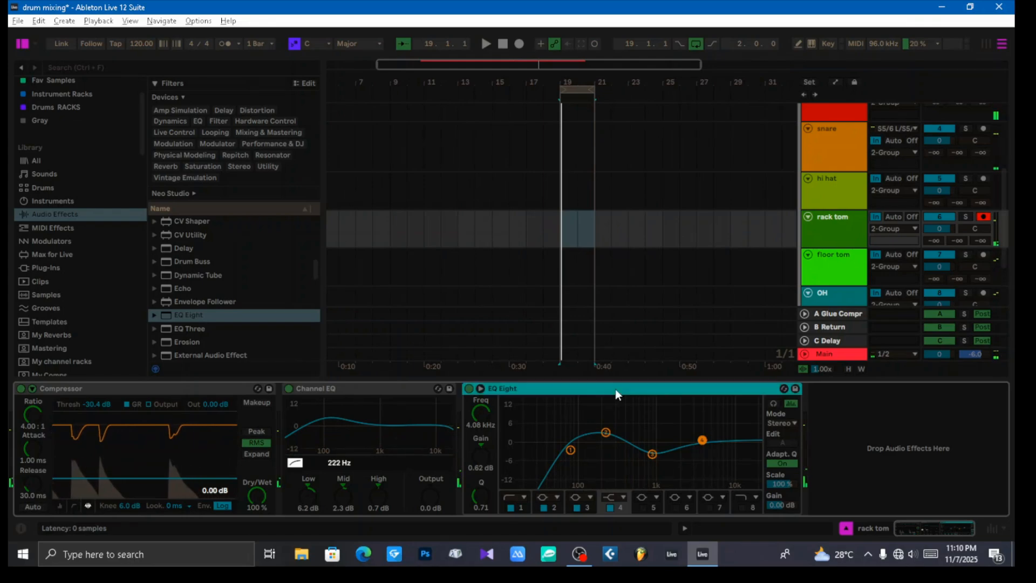
pyautogui.doubleClick(615, 389)
pyautogui.doubleClick(419, 387)
# Step: Add a Saturator from the audio effects library to the end of the rack tom's device chain
pyautogui.scroll(2, 219, 297)
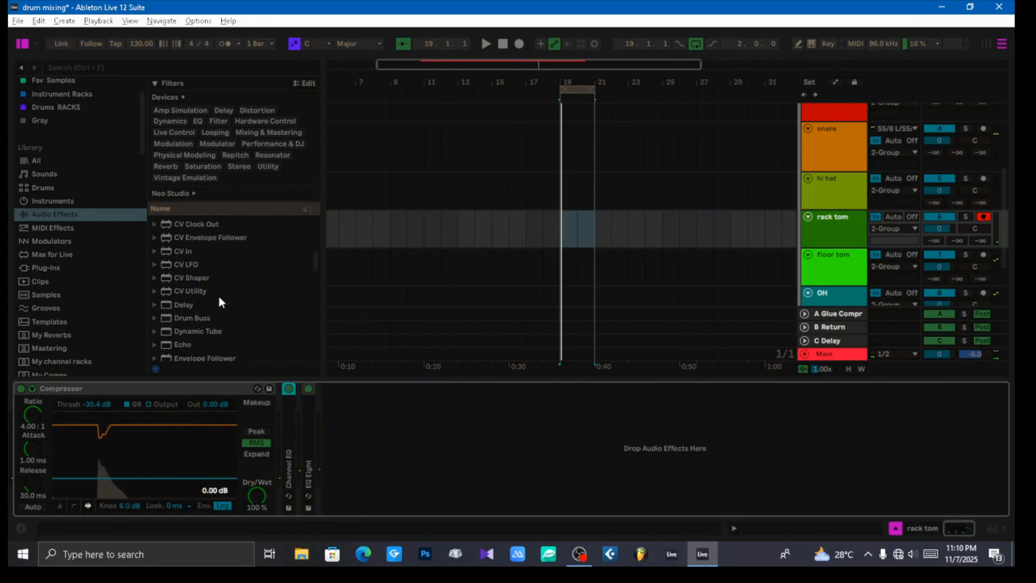
pyautogui.scroll(-8, 218, 296)
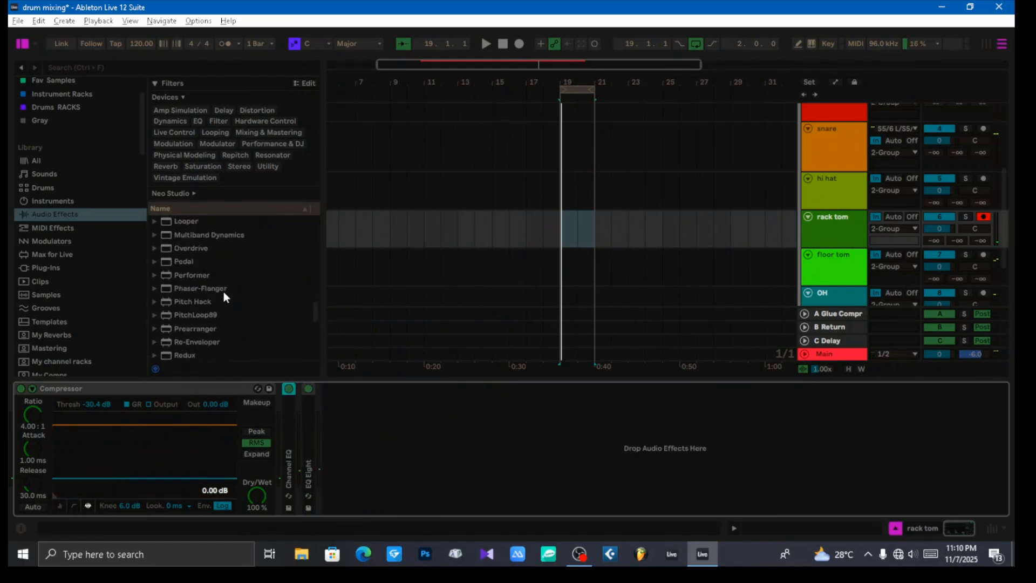
pyautogui.scroll(-3, 224, 296)
pyautogui.doubleClick(199, 338)
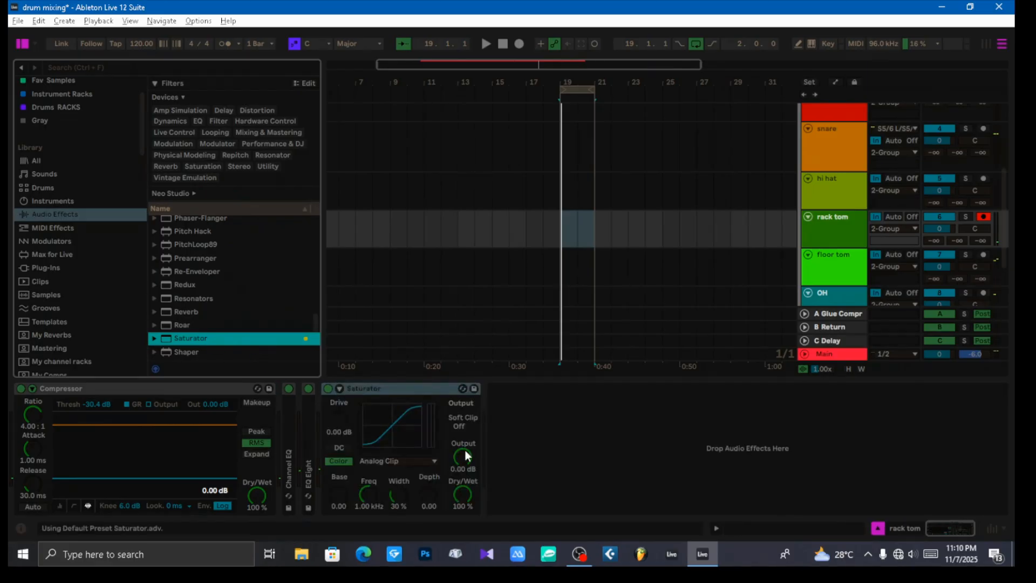
# Step: Set the Saturator's curve to Digital Clip with output at -6 dB and drive at 6 dB, and audition the loop
pyautogui.click(398, 461)
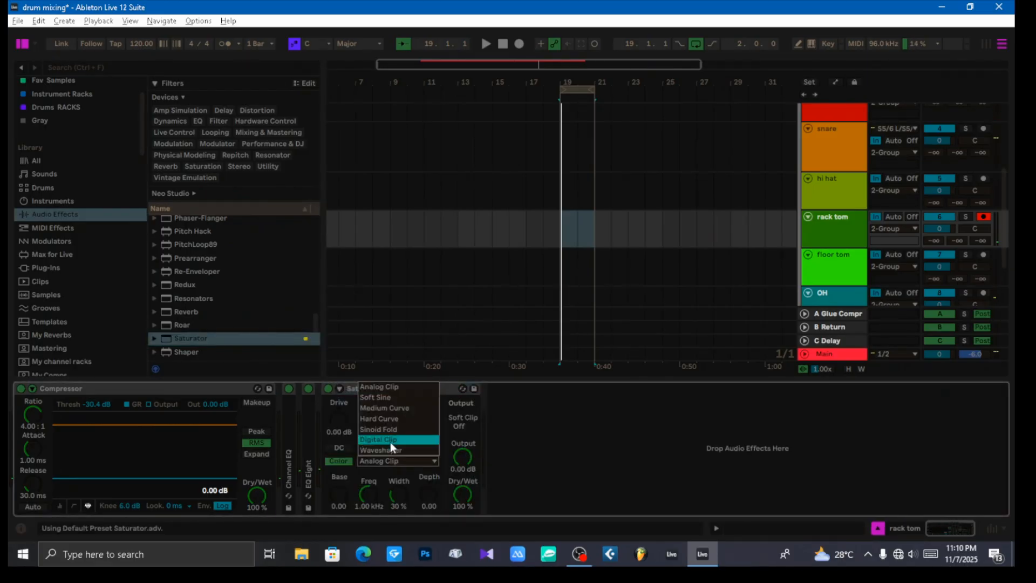
pyautogui.click(390, 441)
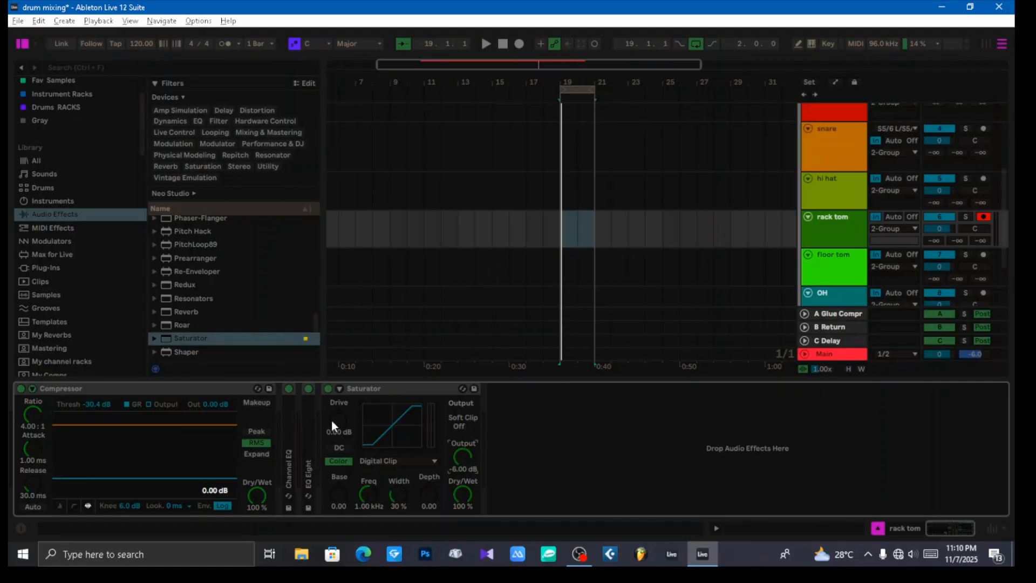
pyautogui.press('space')
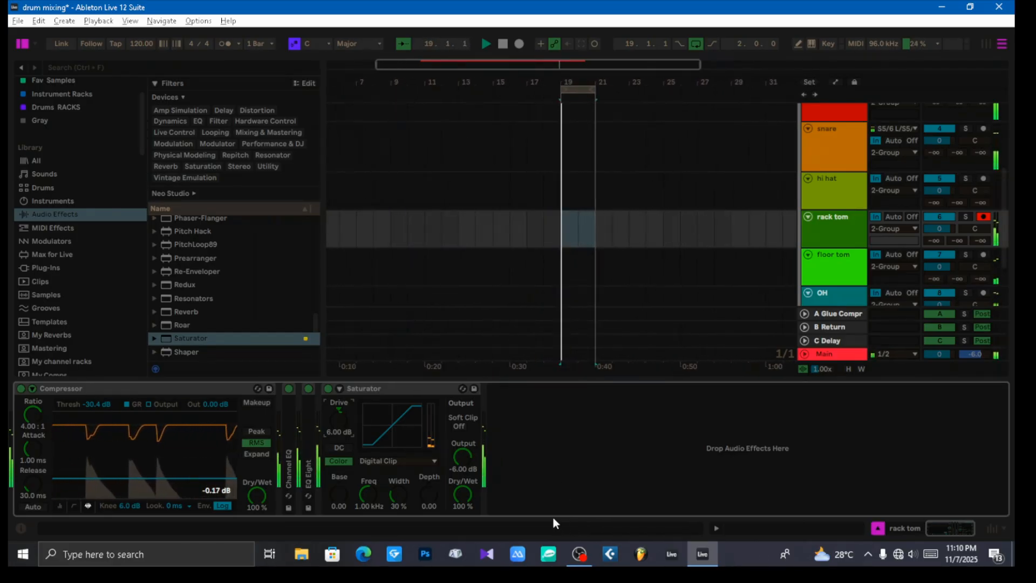
pyautogui.press('space')
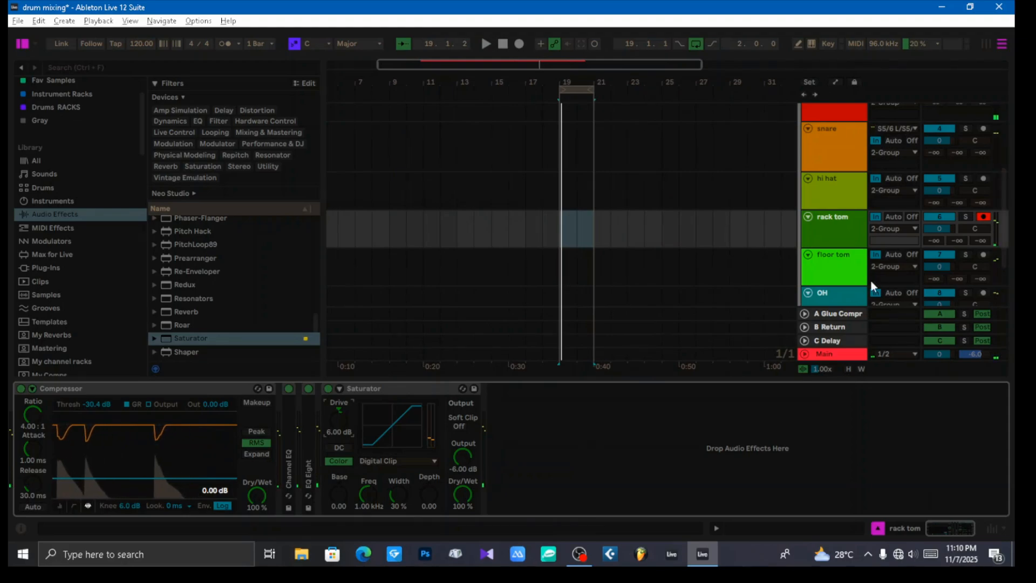
# Step: Audition the rack tom soloed, clear the solo, and listen to the floor tom within the full kit
pyautogui.click(837, 265)
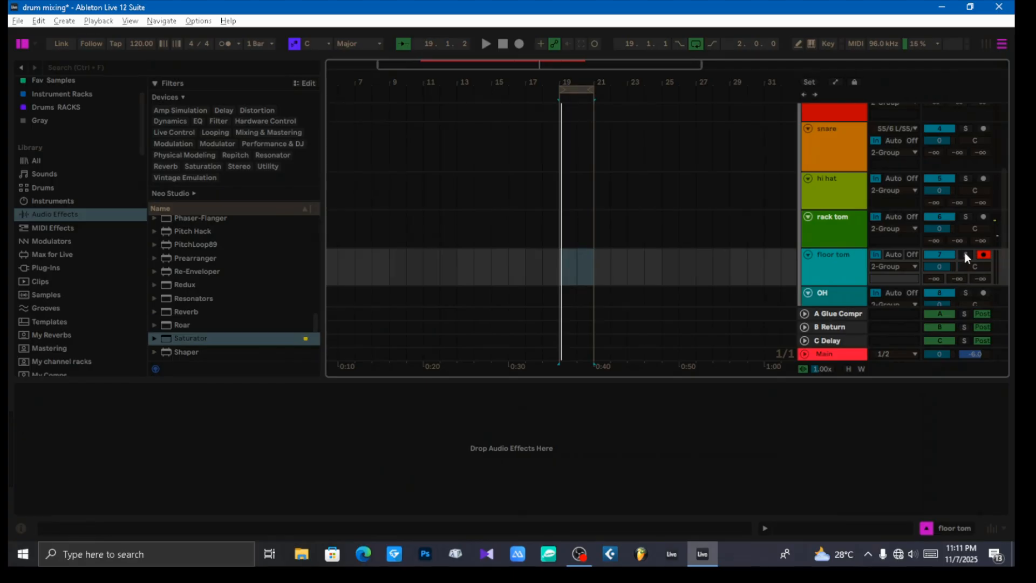
pyautogui.click(966, 216)
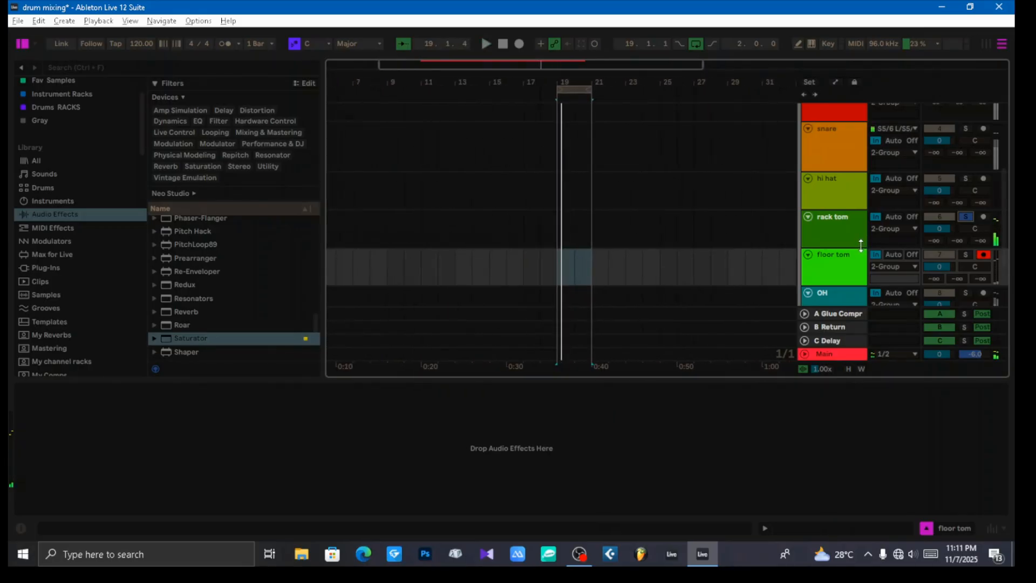
pyautogui.click(966, 216)
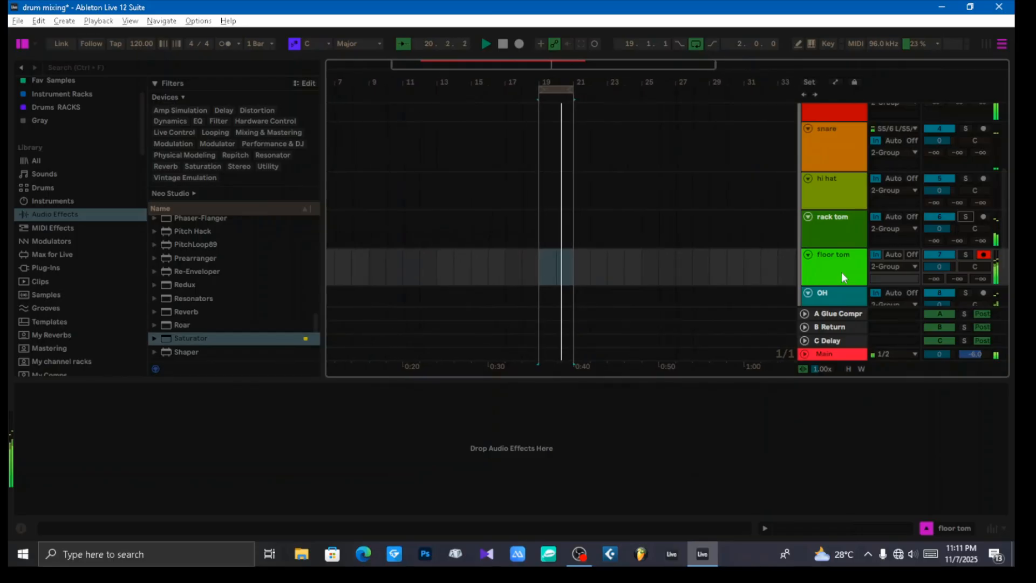
pyautogui.scroll(-1, 847, 254)
pyautogui.click(834, 220)
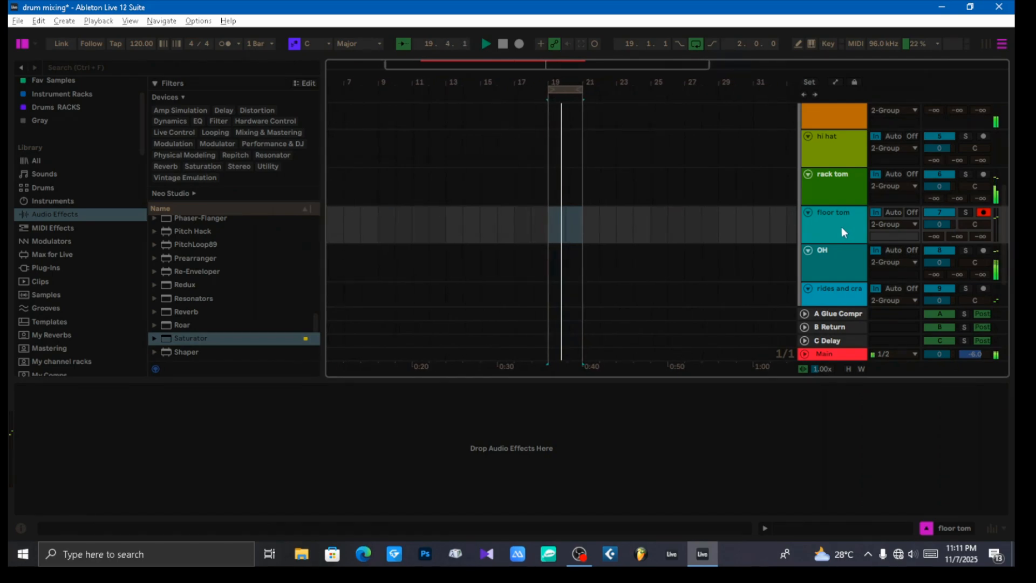
# Step: Copy the rack tom's entire device chain and paste it onto the floor tom track
pyautogui.click(835, 186)
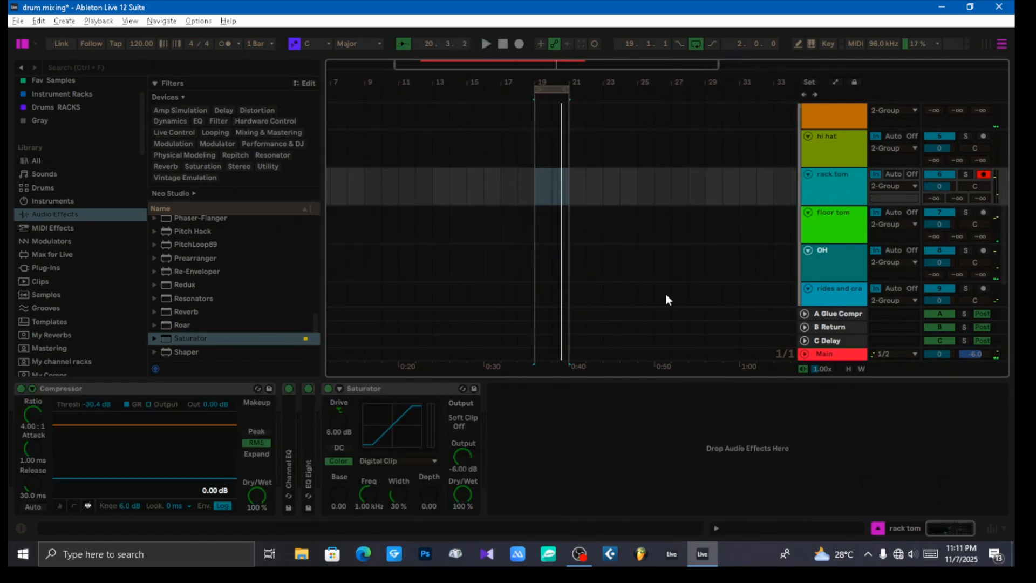
pyautogui.click(201, 389)
pyautogui.hotkey('ctrl', 'a')
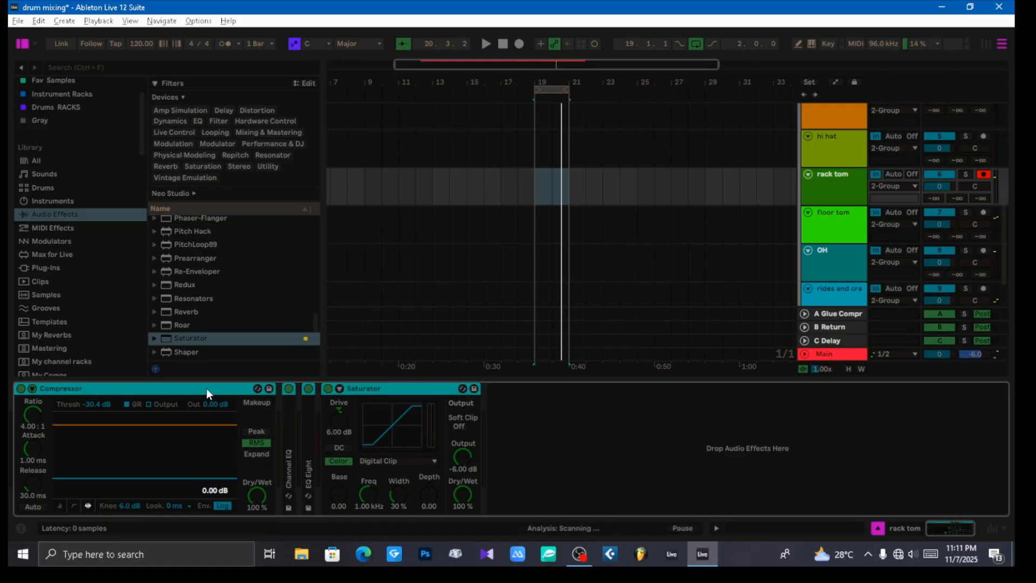
pyautogui.click(835, 237)
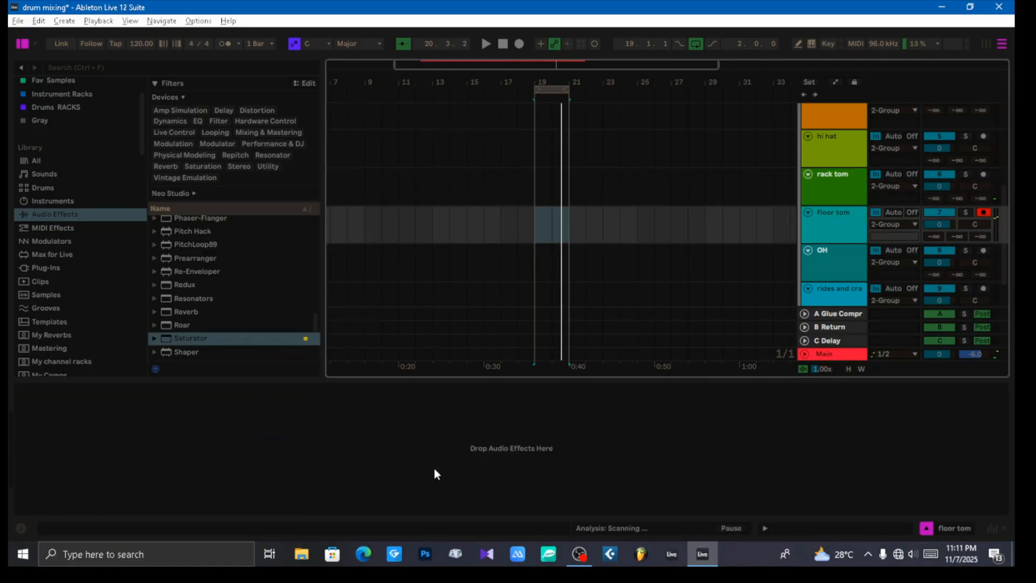
pyautogui.rightClick(297, 428)
pyautogui.click(314, 434)
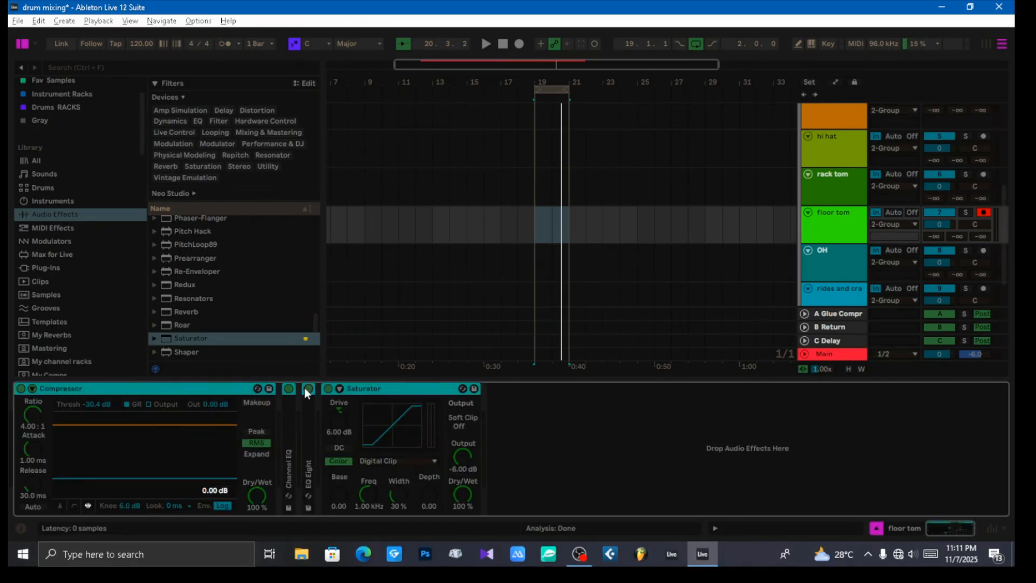
# Step: Bypass the Channel EQ, EQ Eight and Saturator on the floor tom, leaving only the Compressor active
pyautogui.click(585, 439)
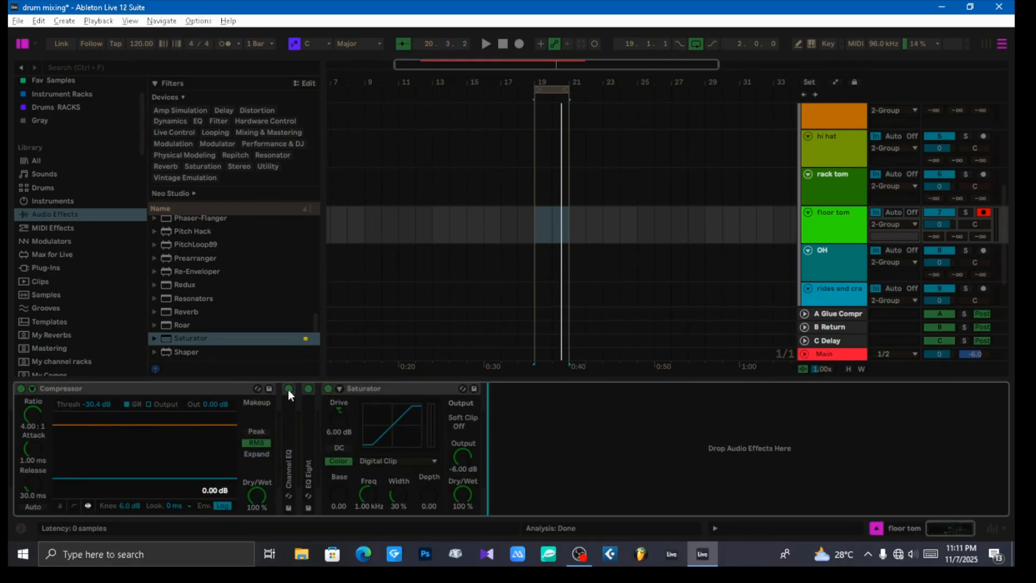
pyautogui.click(288, 388)
pyautogui.click(308, 388)
pyautogui.click(328, 389)
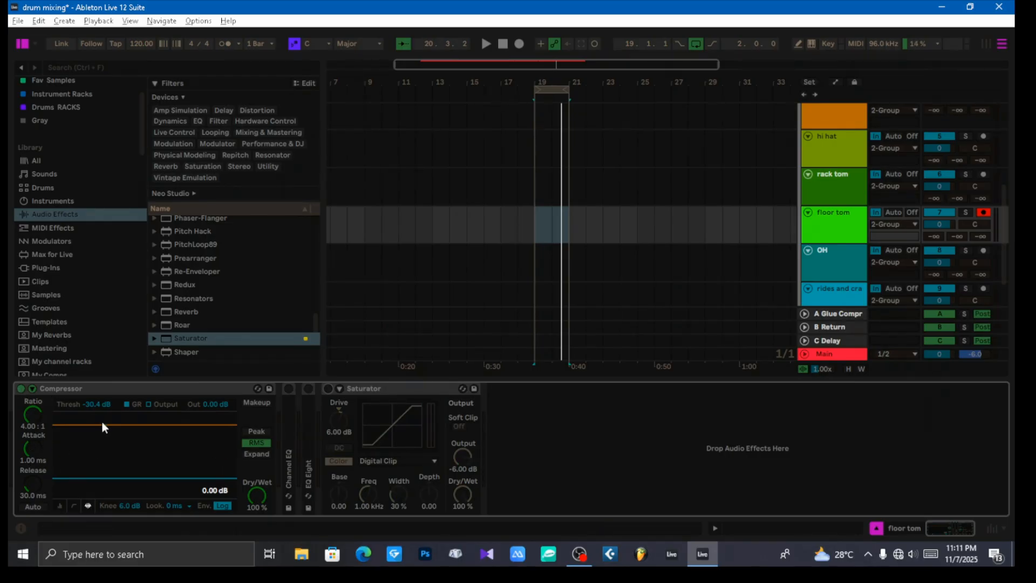
# Step: Lower the floor tom Compressor's threshold to -35.9 dB during playback and compare automatic makeup gain, leaving it off
pyautogui.press('space')
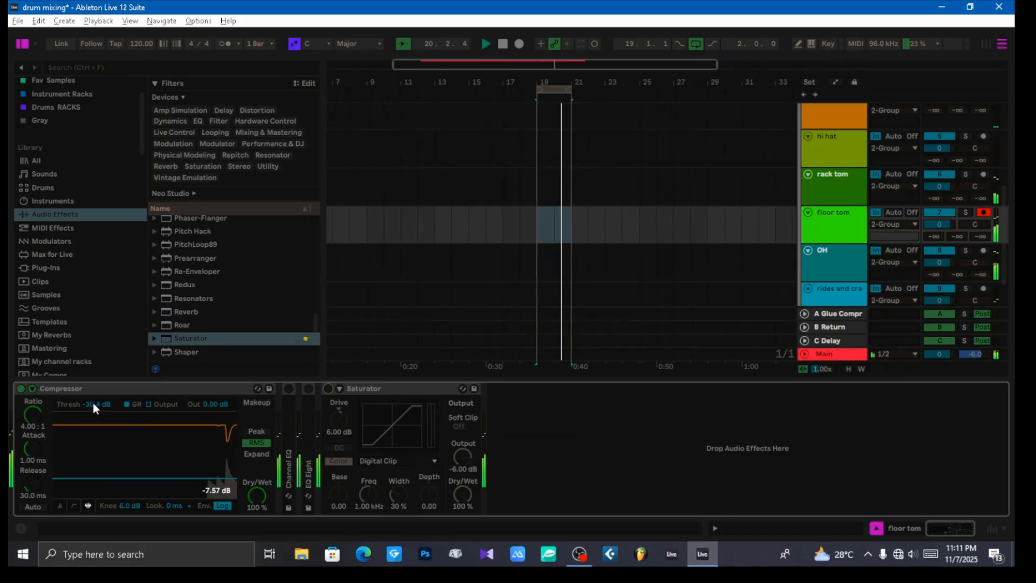
pyautogui.moveTo(92, 403); pyautogui.dragTo(93, 426)
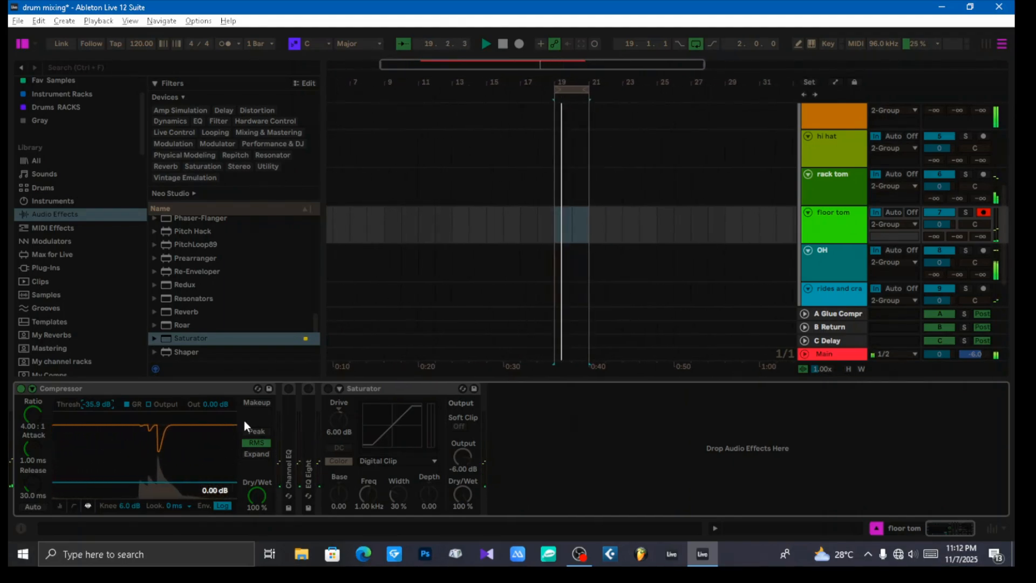
pyautogui.click(257, 403)
pyautogui.click(257, 402)
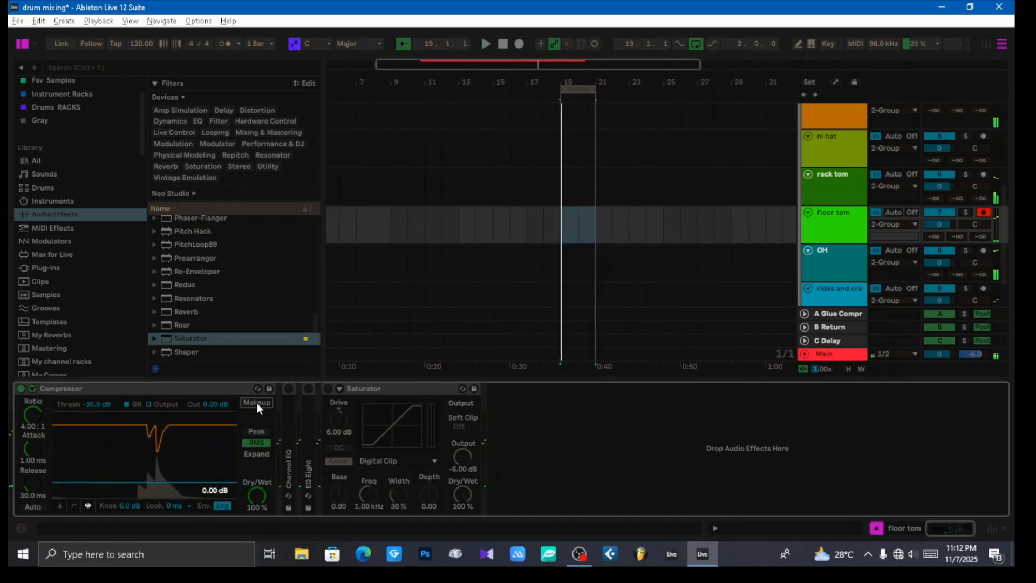
# Step: Expand and enable the floor tom's Channel EQ, set Low to 7.6 dB and the mid frequency to 120 Hz, and audition
pyautogui.doubleClick(292, 409)
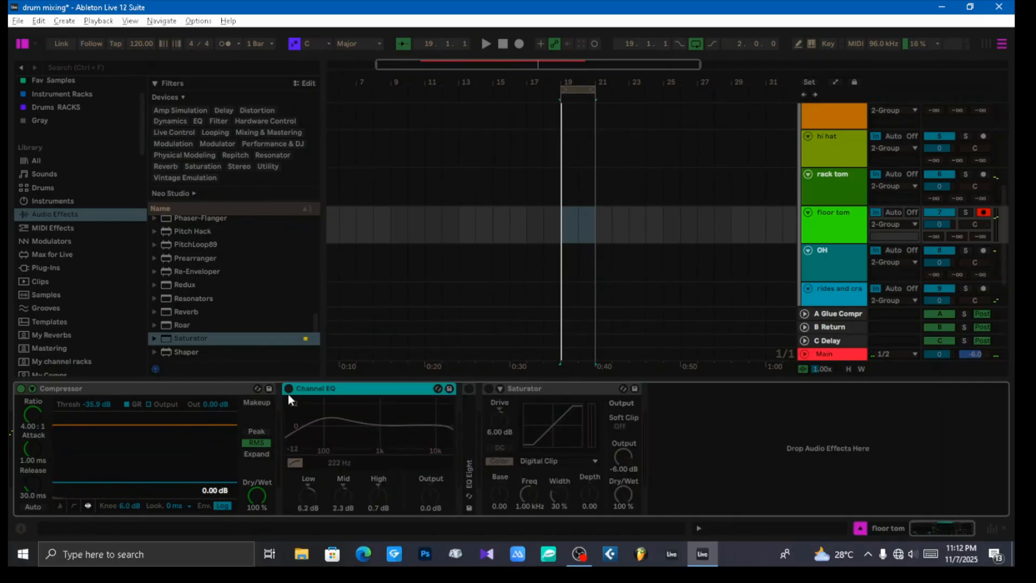
pyautogui.click(336, 464)
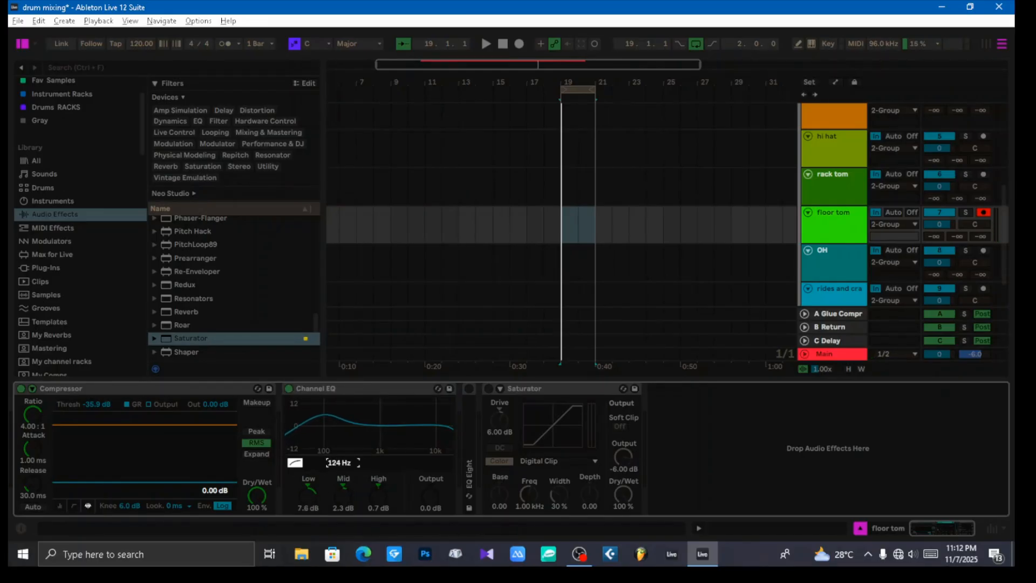
pyautogui.press('space')
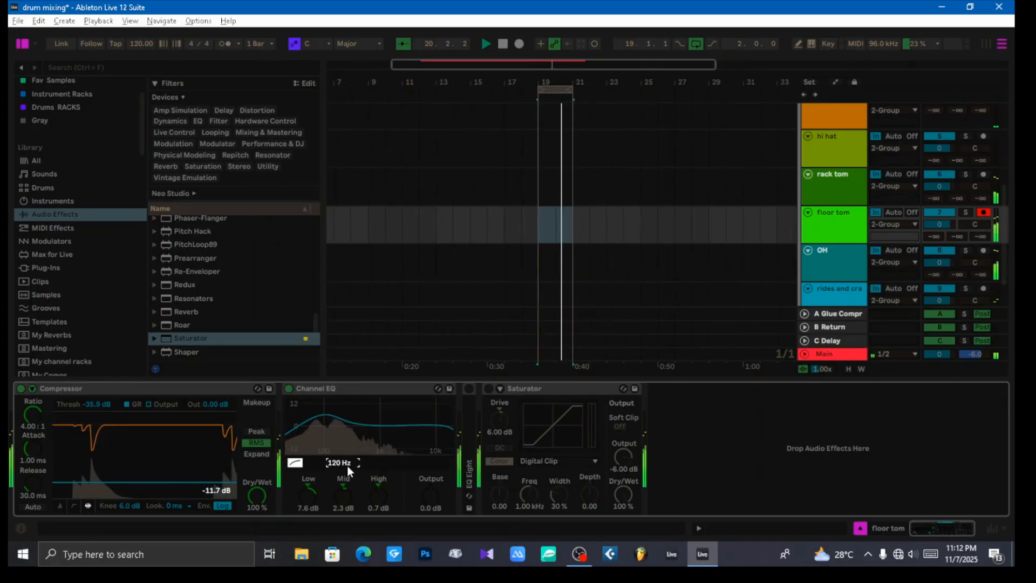
pyautogui.press('space')
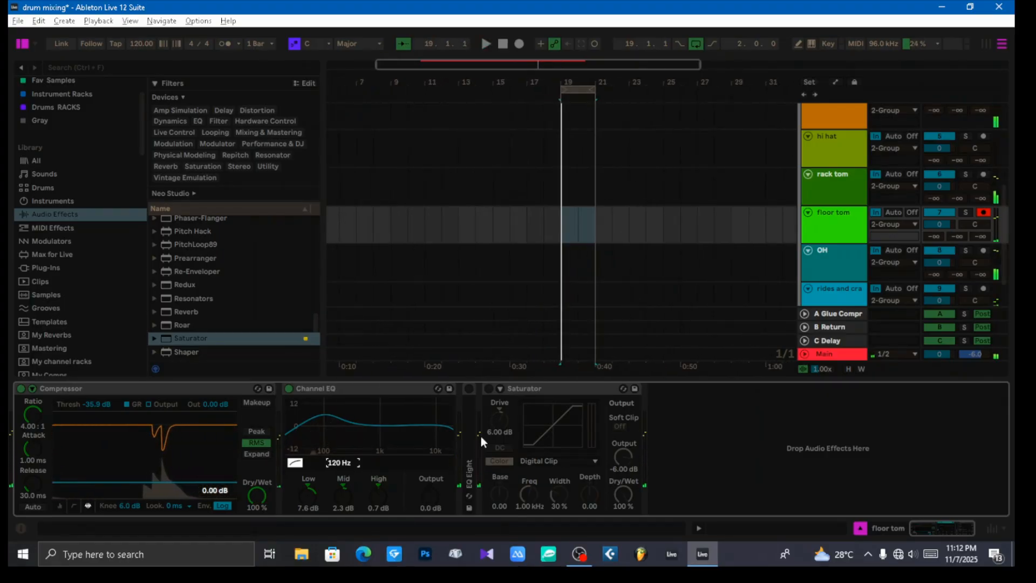
# Step: Expand and enable the floor tom's EQ Eight, re-enable its Saturator, and audition the full chain
pyautogui.doubleClick(467, 410)
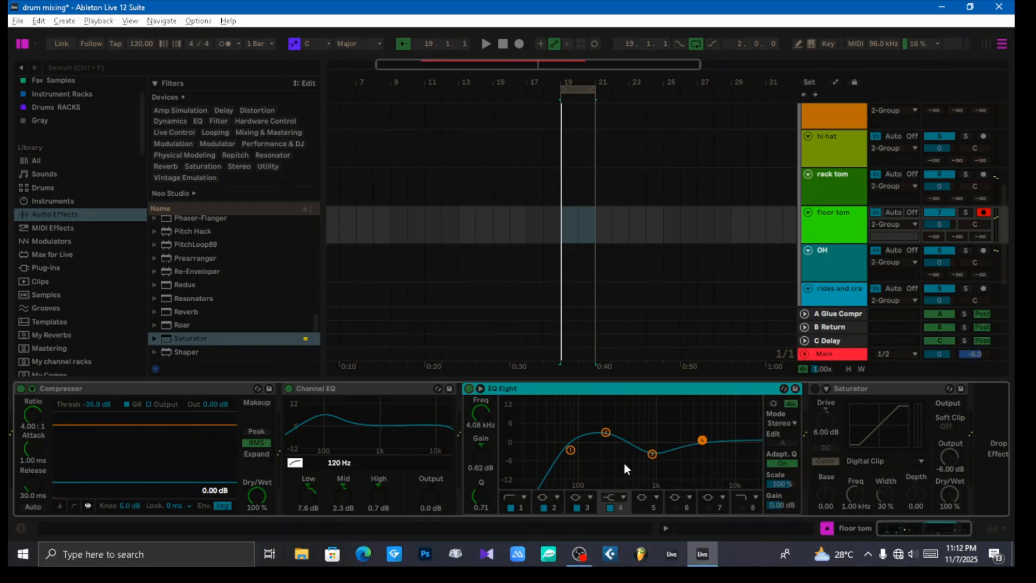
pyautogui.press('space')
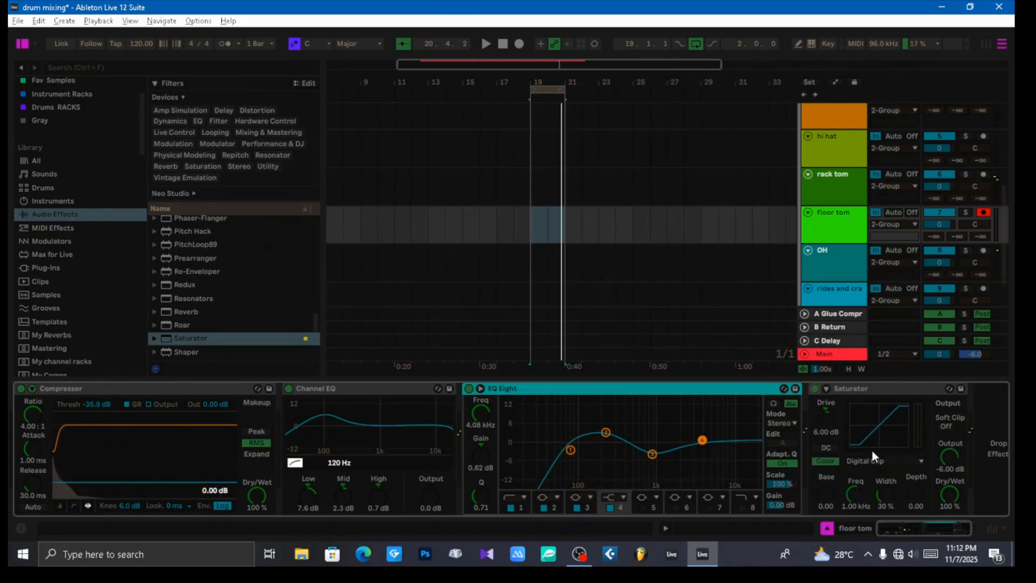
pyautogui.press('space')
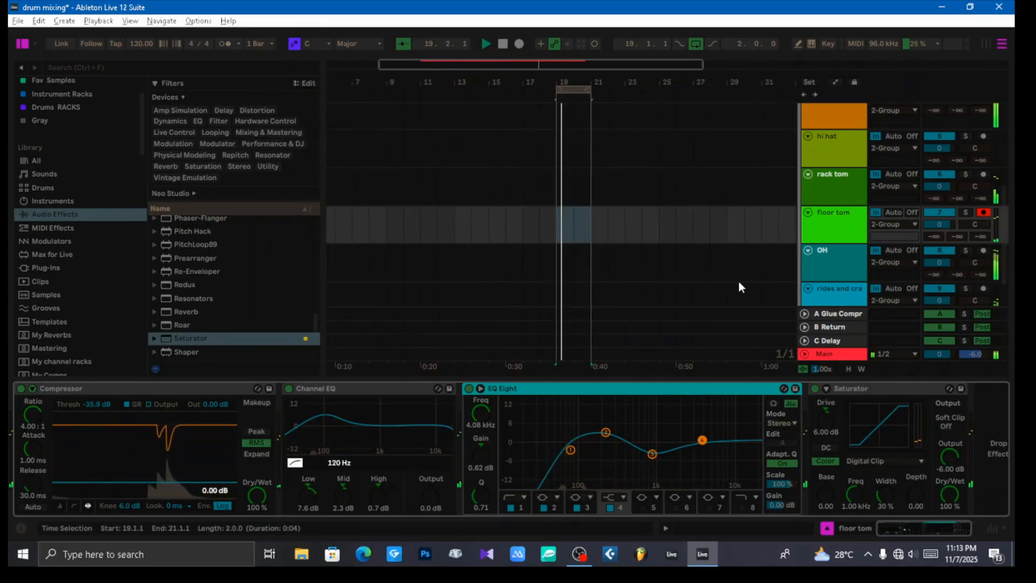
# Step: Check the floor tom's peak level in the Session View mixer during playback, and return to the Arrangement View
pyautogui.press('Tab')
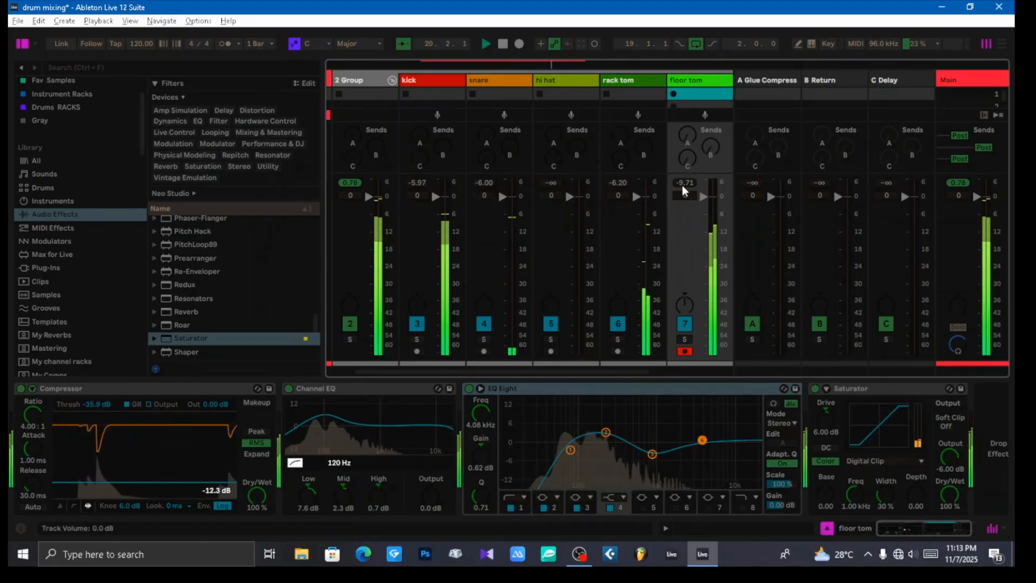
pyautogui.moveTo(684, 182); pyautogui.dragTo(678, 238)
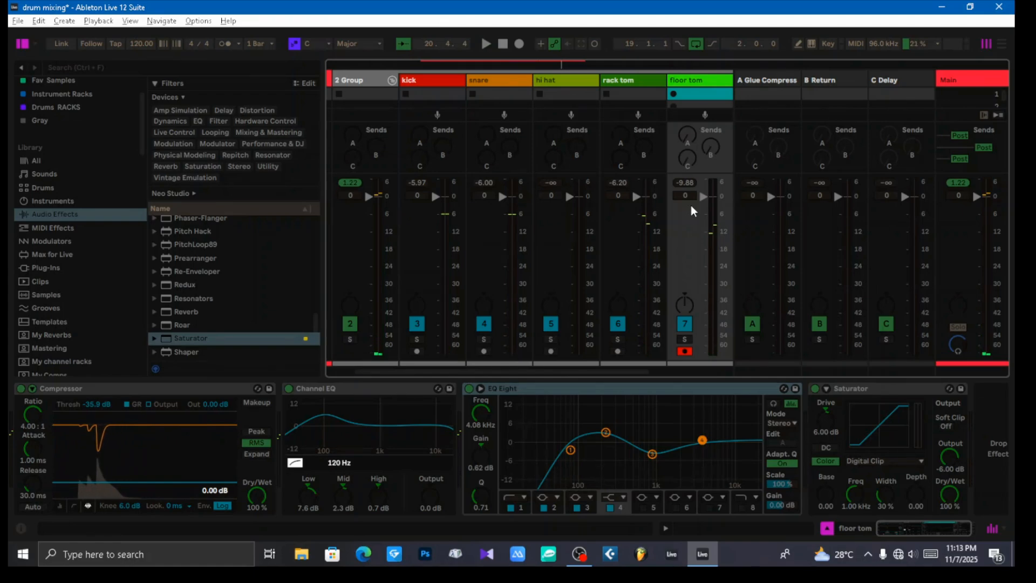
pyautogui.hotkey('ctrl', 'alt', '3')
pyautogui.hotkey('ctrl', 'alt', '3')
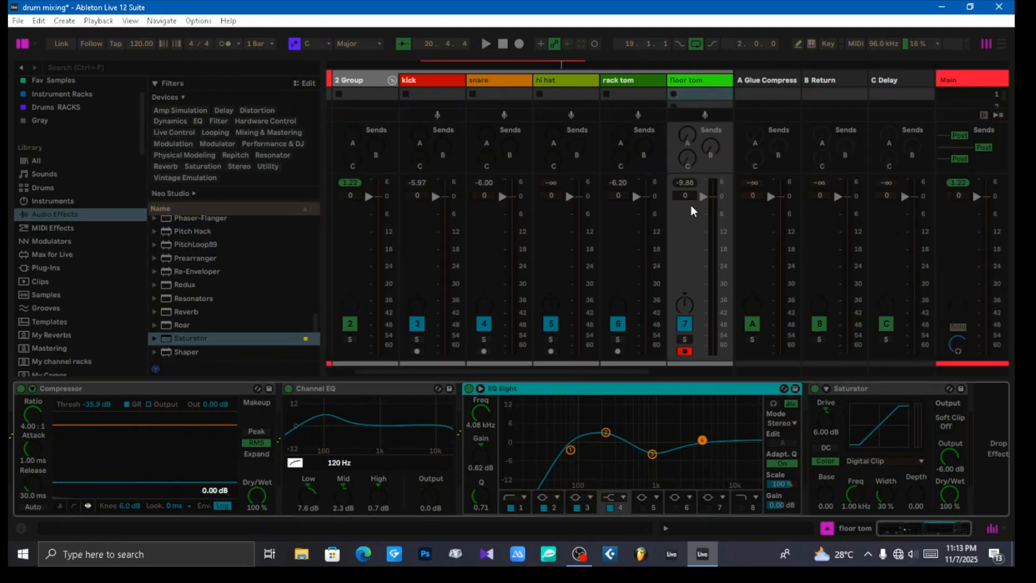
pyautogui.press('Tab')
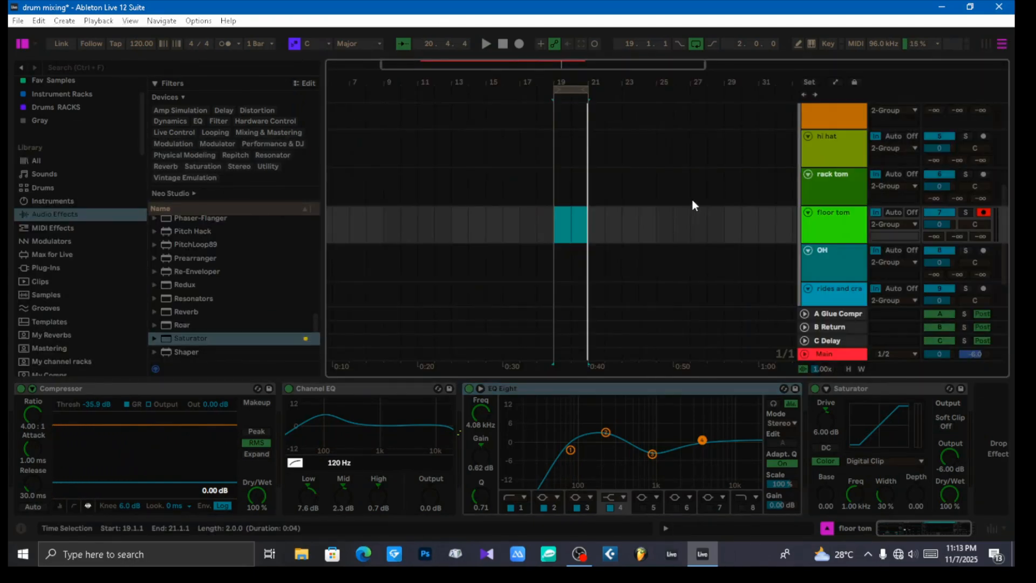
# Step: Move the OH track below the rides and crash track
pyautogui.scroll(-1, 799, 231)
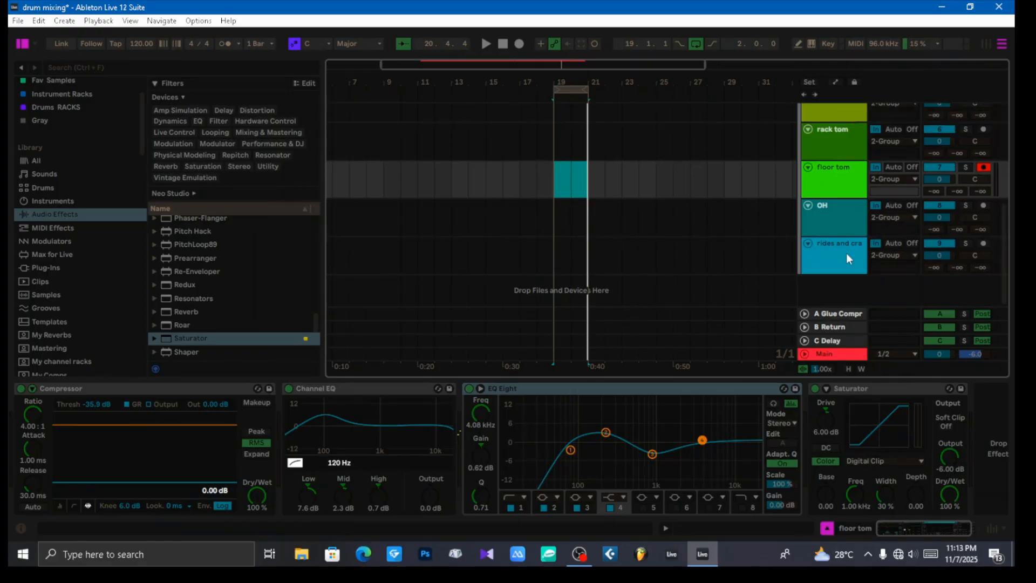
pyautogui.click(845, 253)
pyautogui.click(837, 220)
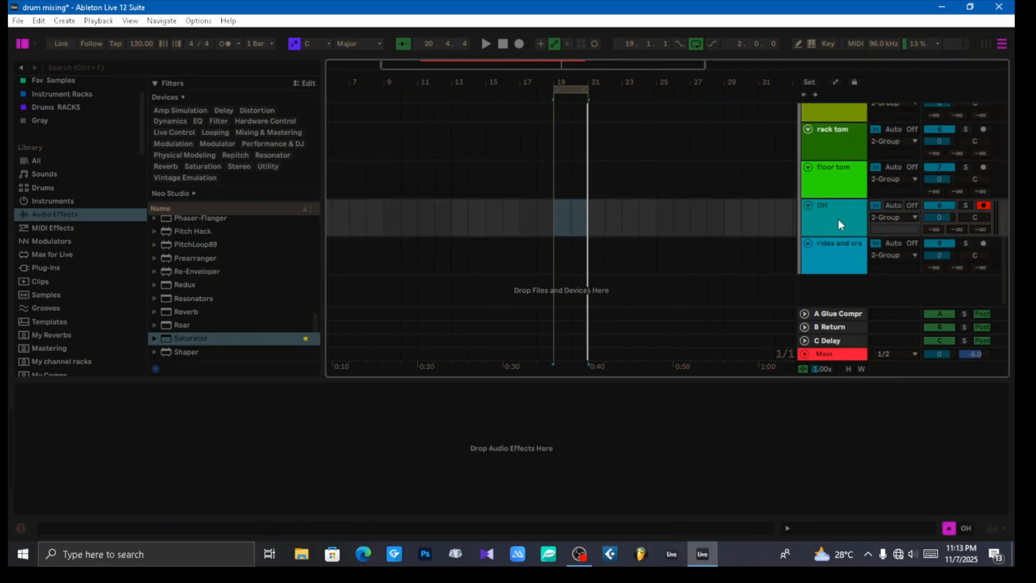
pyautogui.moveTo(837, 219); pyautogui.dragTo(844, 261)
# Step: Select the rides and crash track and start playback from bar 21 to audition it
pyautogui.click(843, 225)
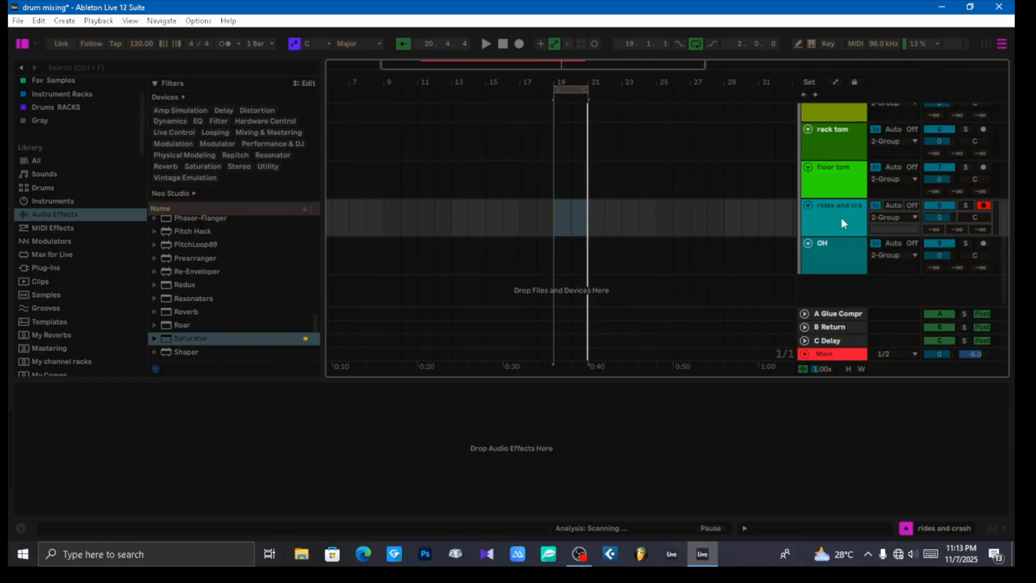
pyautogui.click(588, 216)
pyautogui.press('space')
pyautogui.scroll(5, 594, 227)
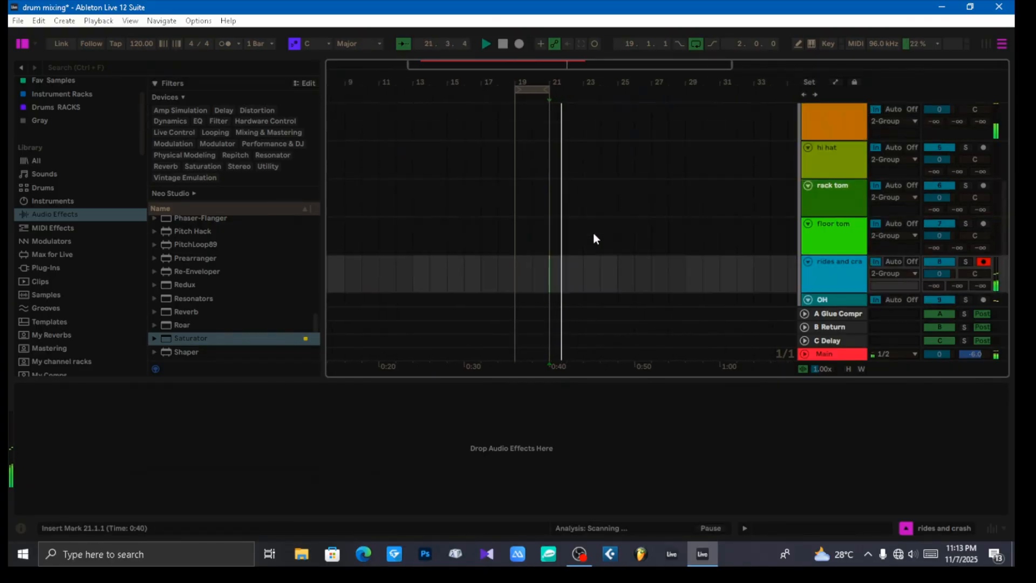
# Step: Add a Compressor from the audio effects to the rides and crash track
pyautogui.scroll(-4, 592, 231)
pyautogui.scroll(-1, 593, 231)
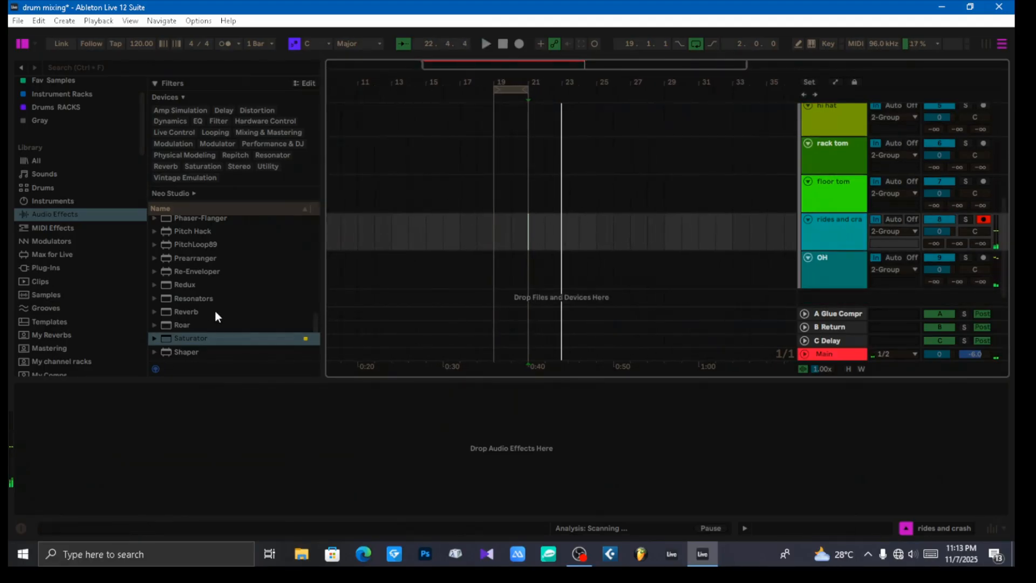
pyautogui.scroll(6, 204, 311)
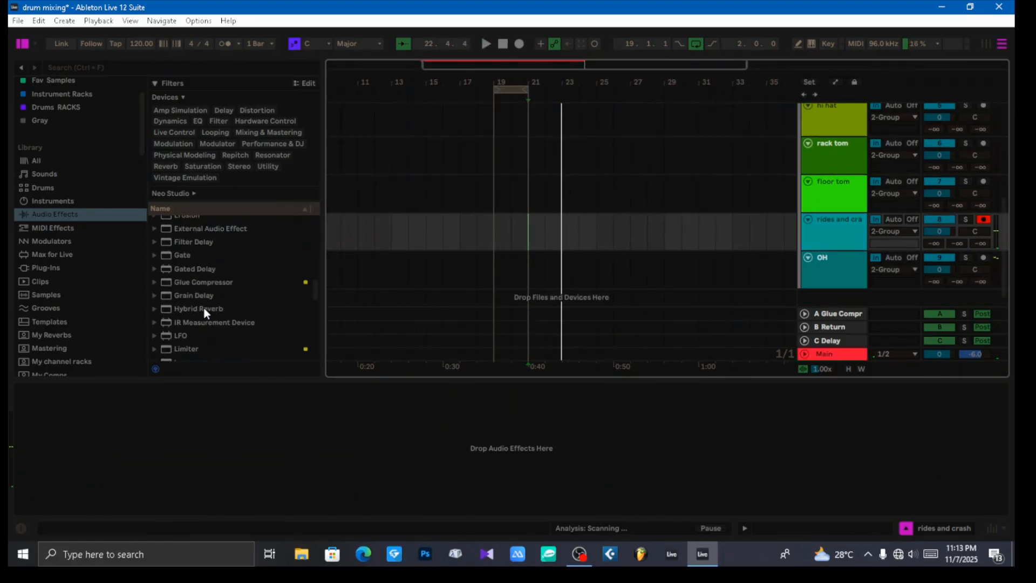
pyautogui.scroll(6, 205, 313)
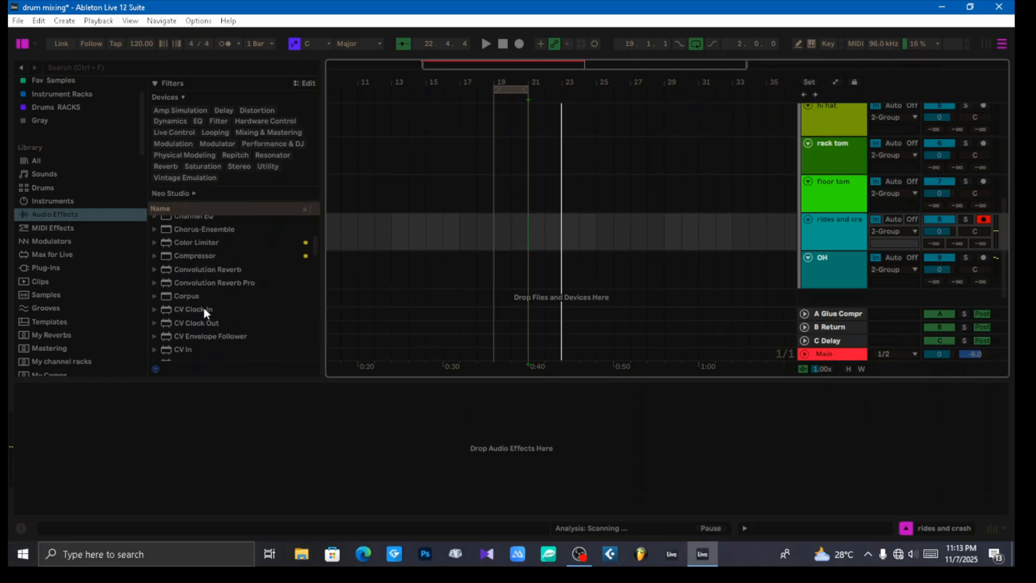
pyautogui.moveTo(199, 256); pyautogui.dragTo(286, 429)
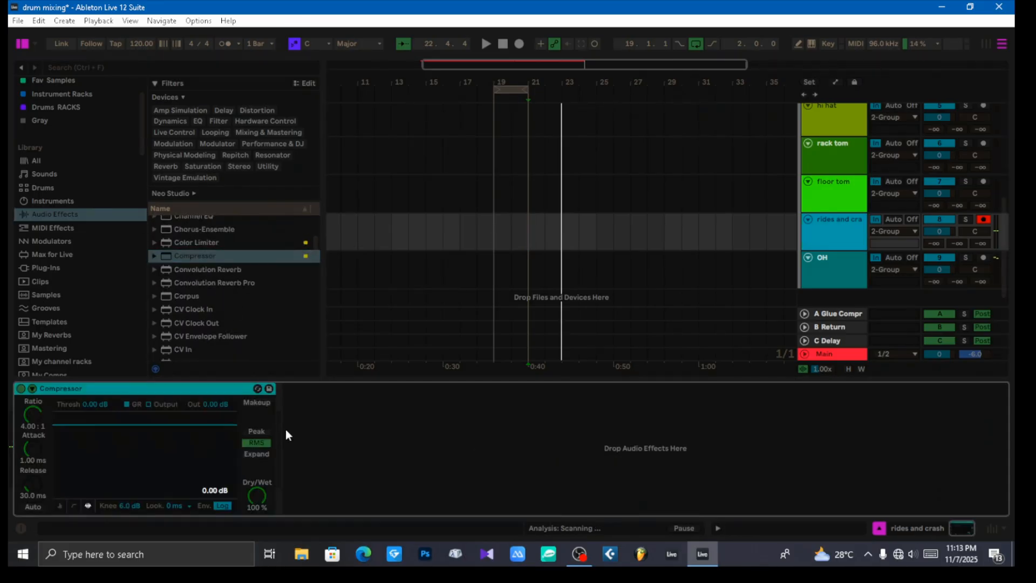
# Step: Lower the rides and crash Compressor's threshold to -42.3 dB during playback
pyautogui.press('space')
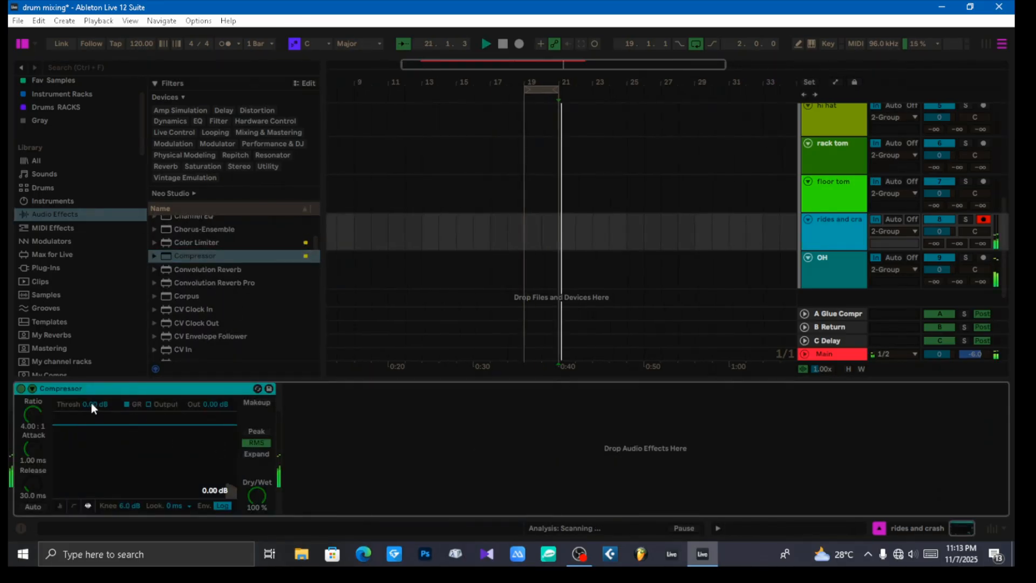
pyautogui.moveTo(90, 402); pyautogui.dragTo(90, 455)
pyautogui.moveTo(91, 400); pyautogui.dragTo(90, 393)
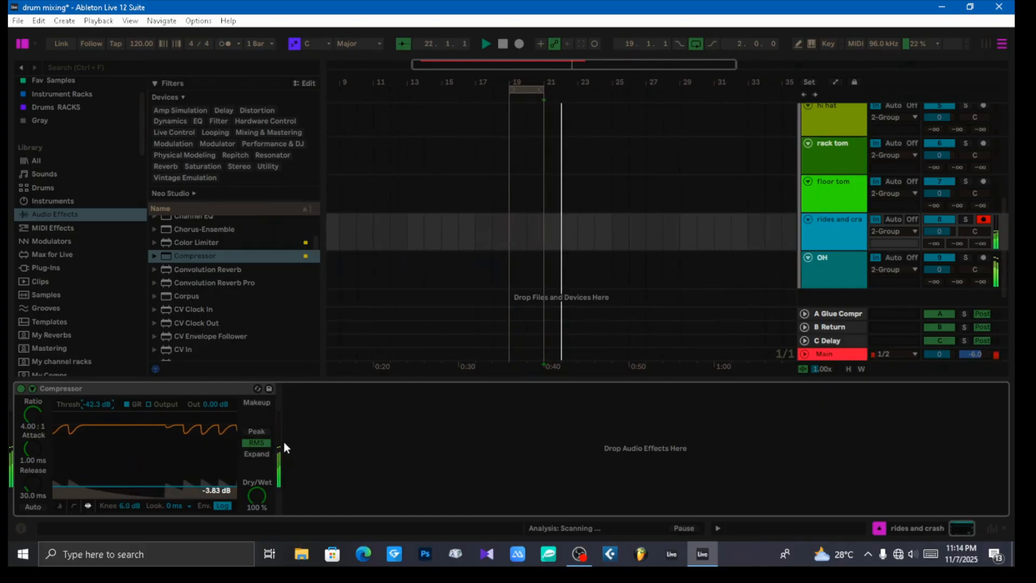
# Step: Enable Makeup on the rides and crash Compressor and set its output to -11.2 dB while auditioning
pyautogui.click(257, 403)
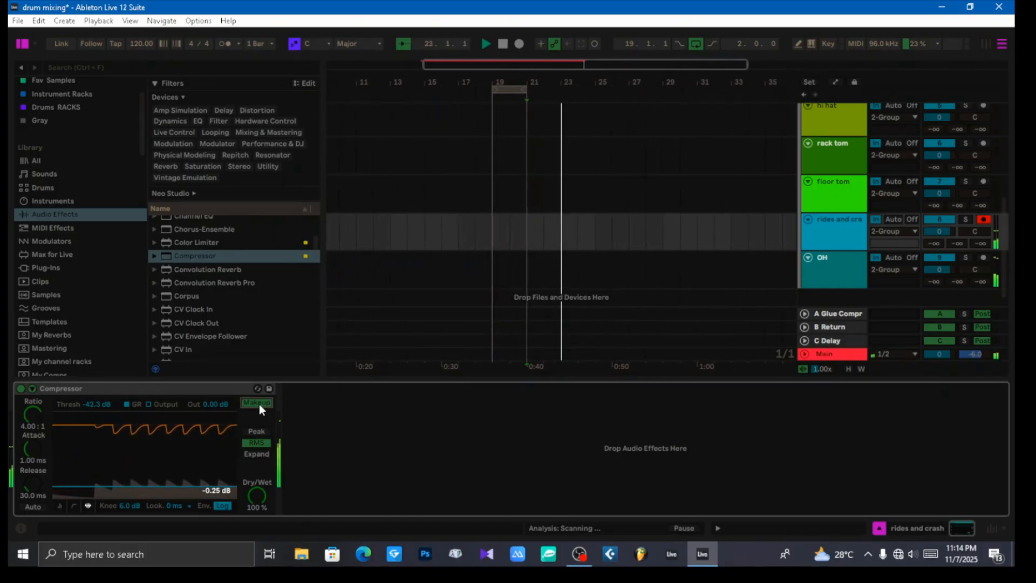
pyautogui.moveTo(214, 403); pyautogui.dragTo(215, 404)
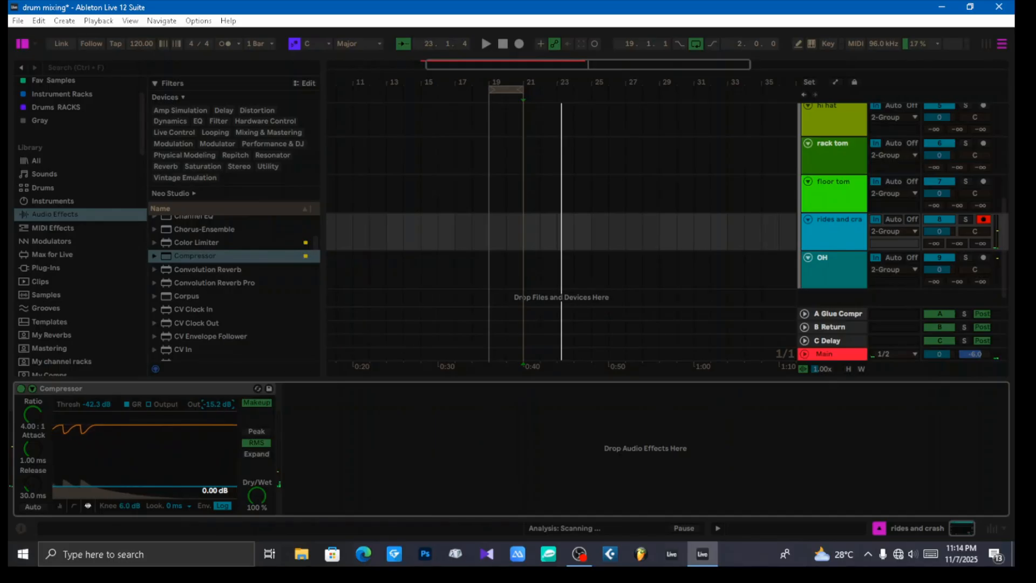
pyautogui.press('space')
pyautogui.moveTo(217, 403)
pyautogui.mouseDown()
pyautogui.moveTo(217, 416)
pyautogui.moveTo(218, 406)
pyautogui.mouseUp()
pyautogui.press('space')
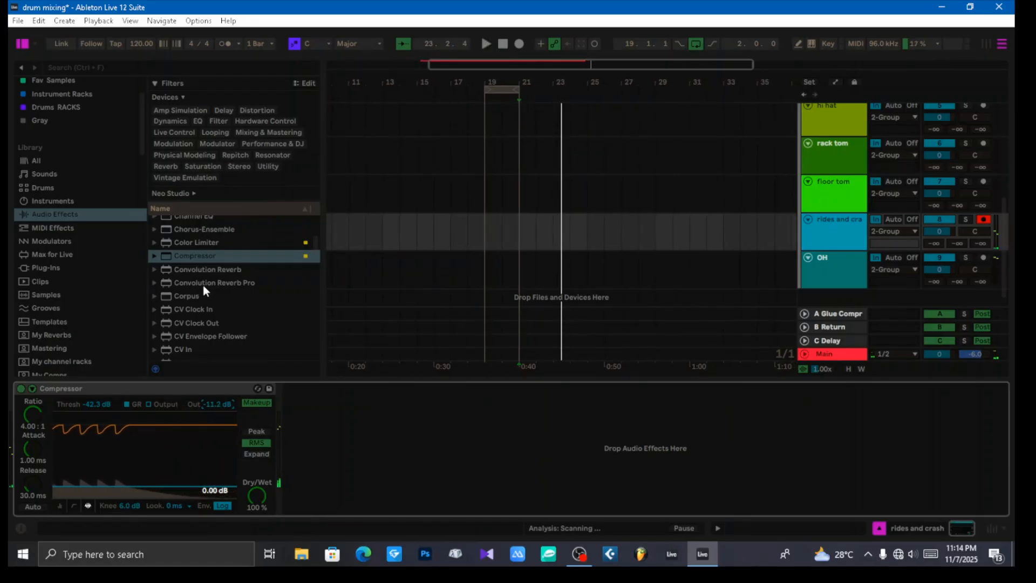
# Step: Add an EQ Eight after the Compressor on the rides and crash track
pyautogui.scroll(-3, 221, 288)
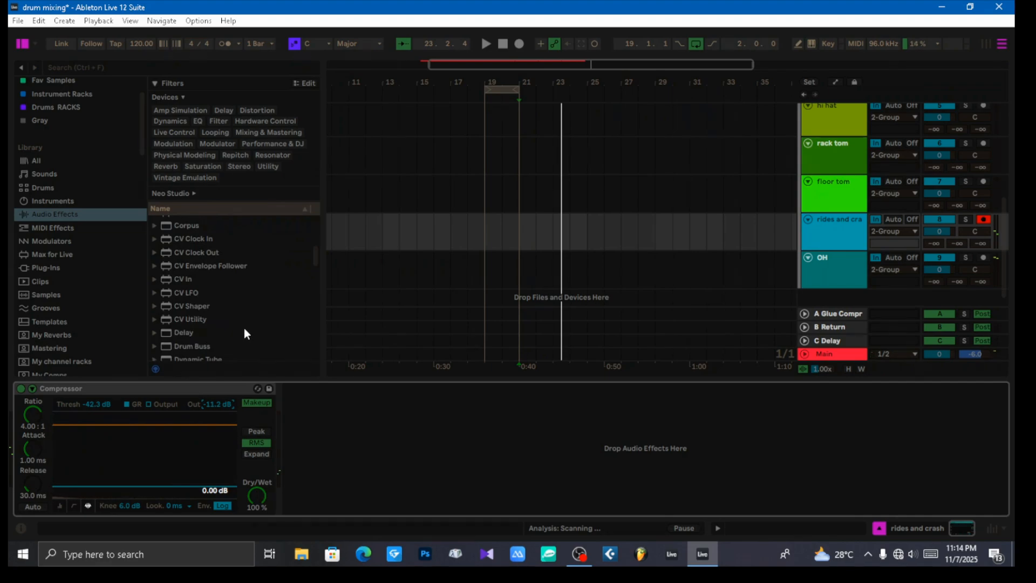
pyautogui.scroll(-2, 244, 330)
pyautogui.scroll(-2, 244, 331)
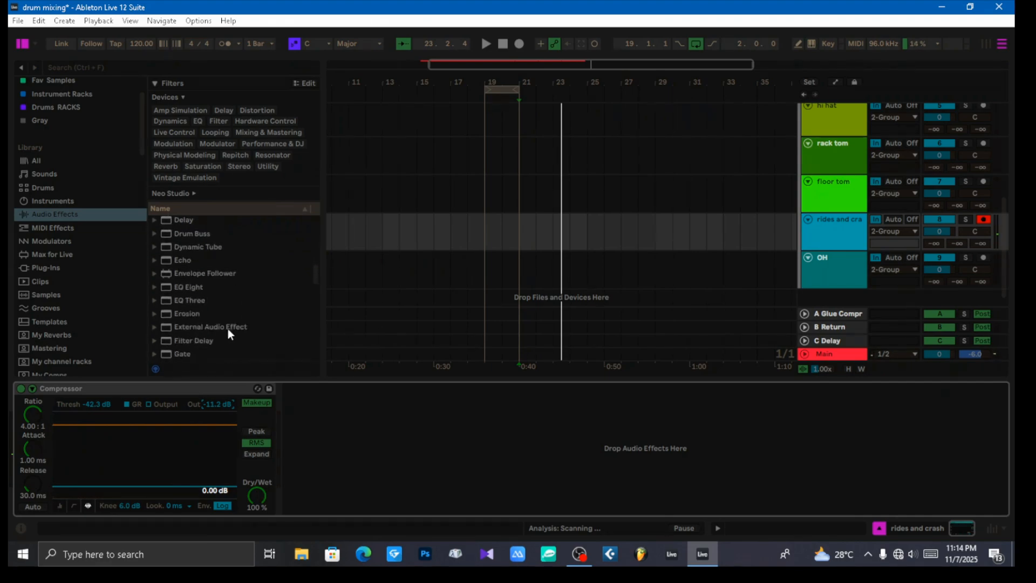
pyautogui.moveTo(181, 286); pyautogui.dragTo(390, 439)
# Step: Change EQ Eight band 1 to a low-cut filter and move it to about 344 Hz
pyautogui.click(359, 441)
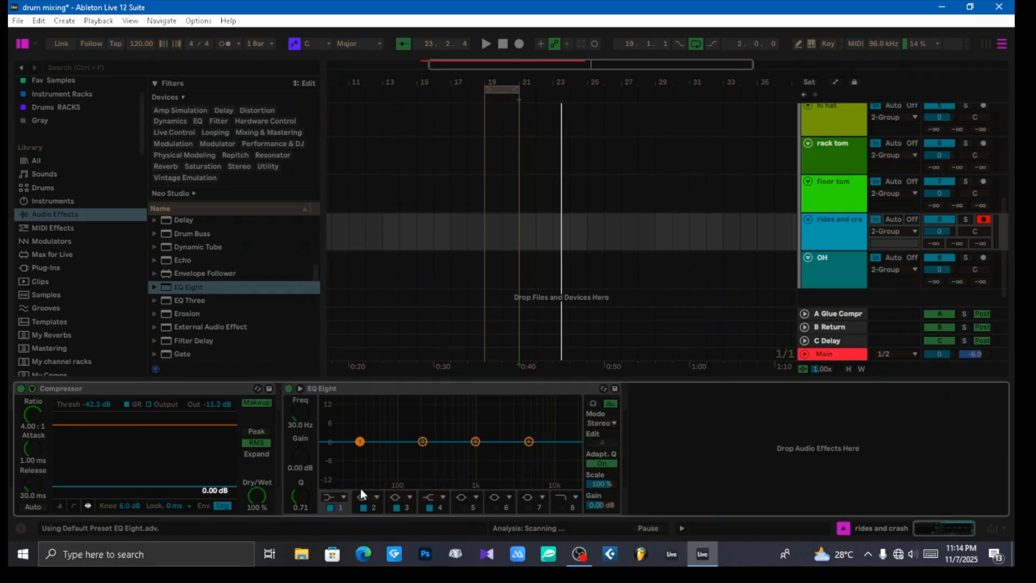
pyautogui.click(340, 496)
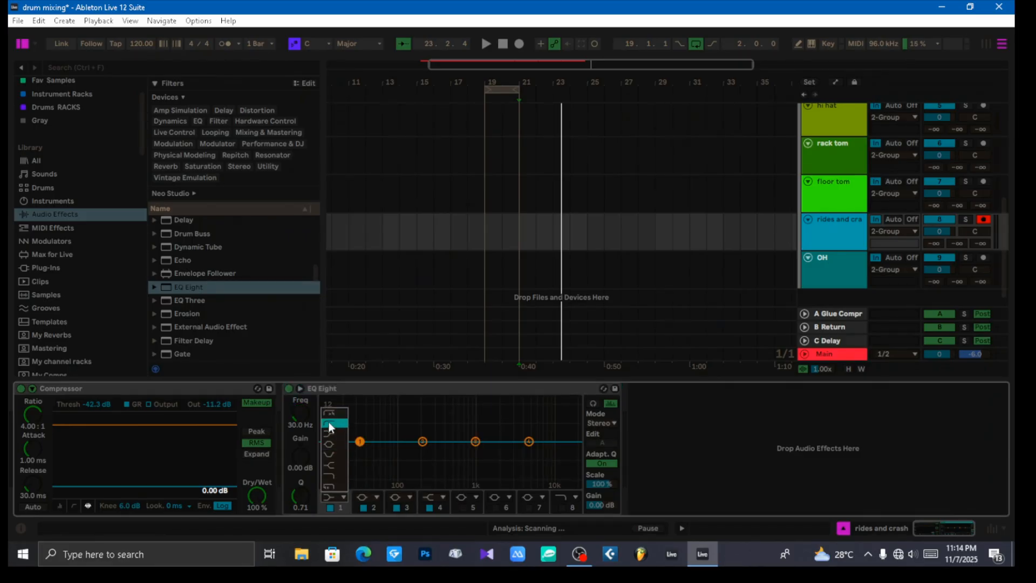
pyautogui.click(329, 425)
pyautogui.moveTo(359, 442); pyautogui.dragTo(440, 451)
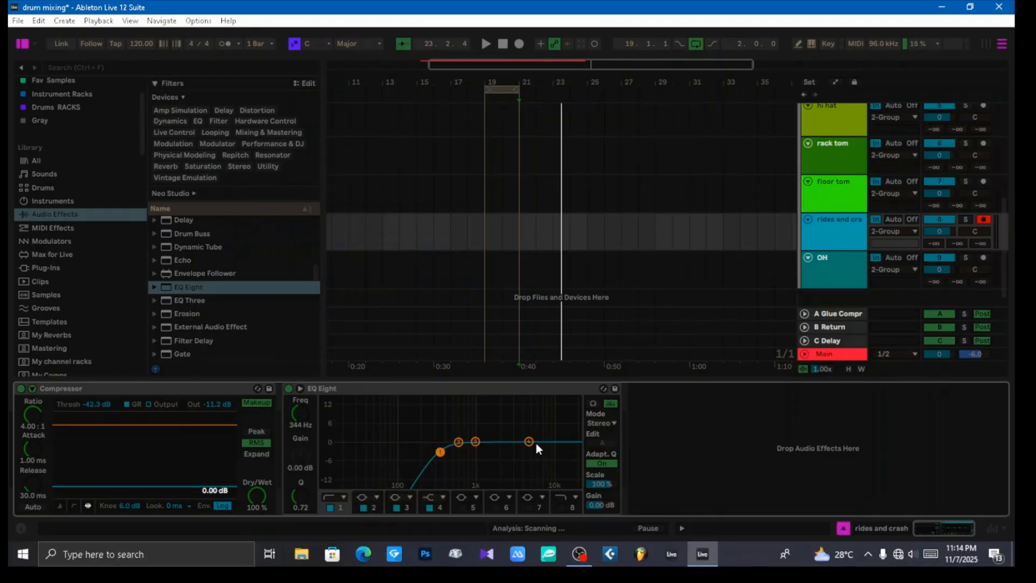
# Step: During playback, raise the low cut to about 612 Hz, boost the high shelf about 3.8 dB near 11.6 kHz, and move band 3 to about 3.16 kHz
pyautogui.press('space')
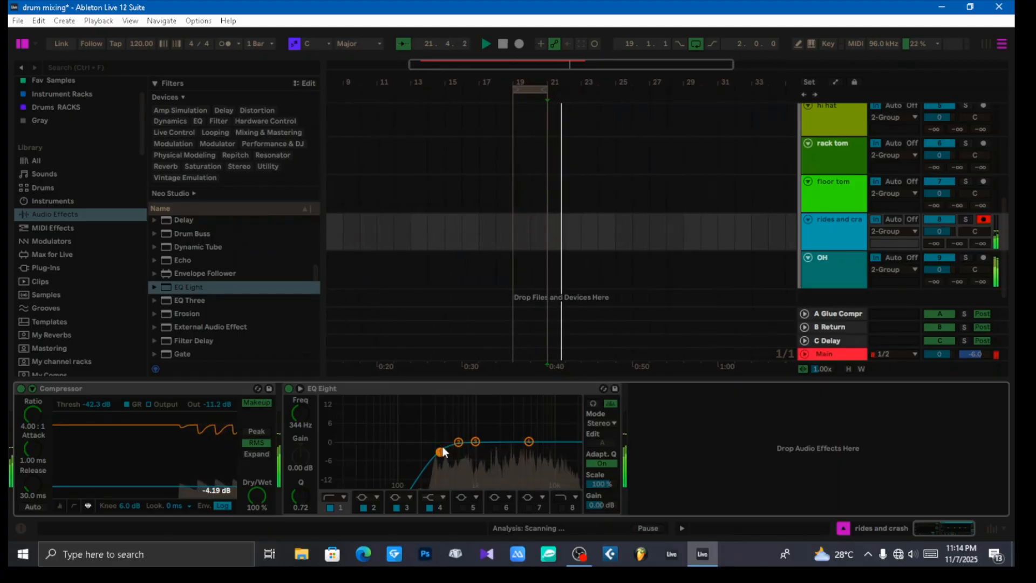
pyautogui.moveTo(441, 453); pyautogui.dragTo(557, 432)
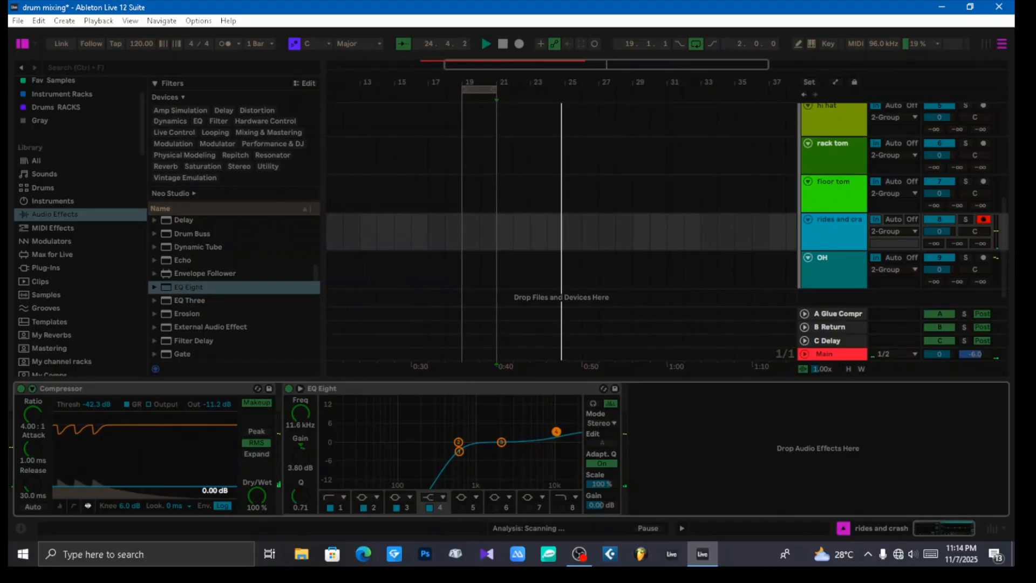
pyautogui.moveTo(458, 441); pyautogui.dragTo(513, 442)
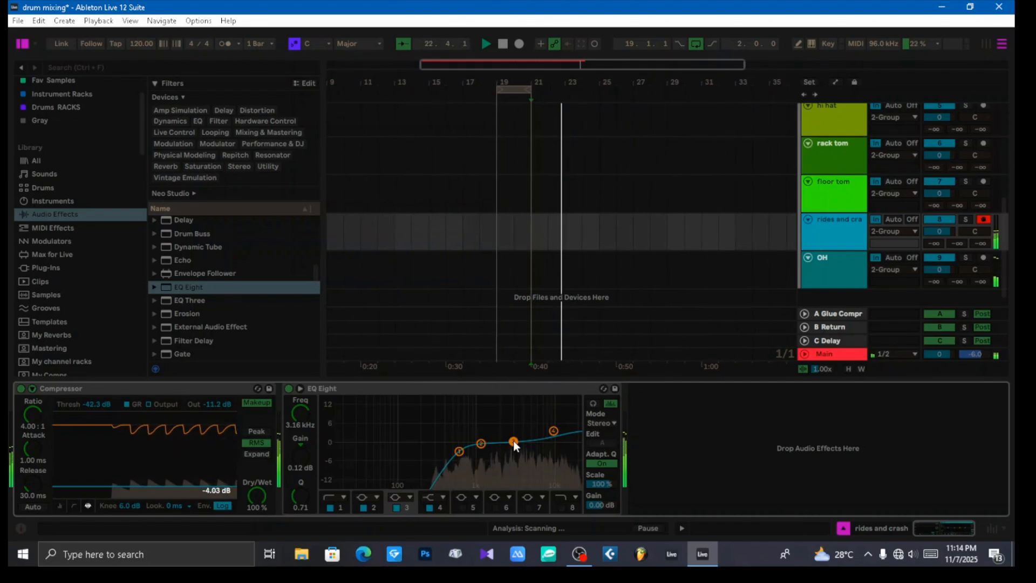
# Step: With EQ Eight's audition mode on, raise the low-cut frequency further and set band 2 to about 1.50 kHz and -0.87 dB
pyautogui.click(592, 404)
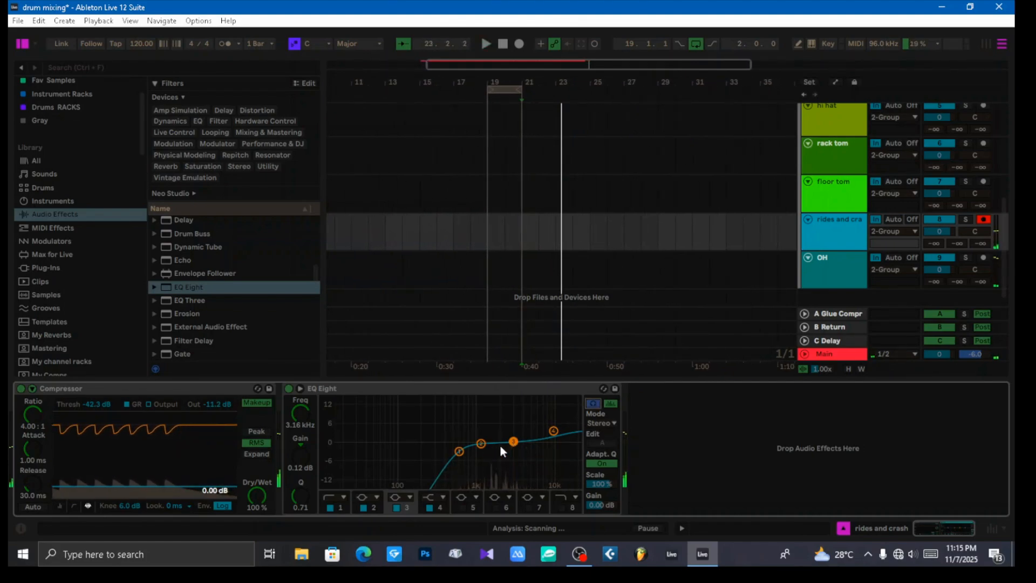
pyautogui.click(460, 450)
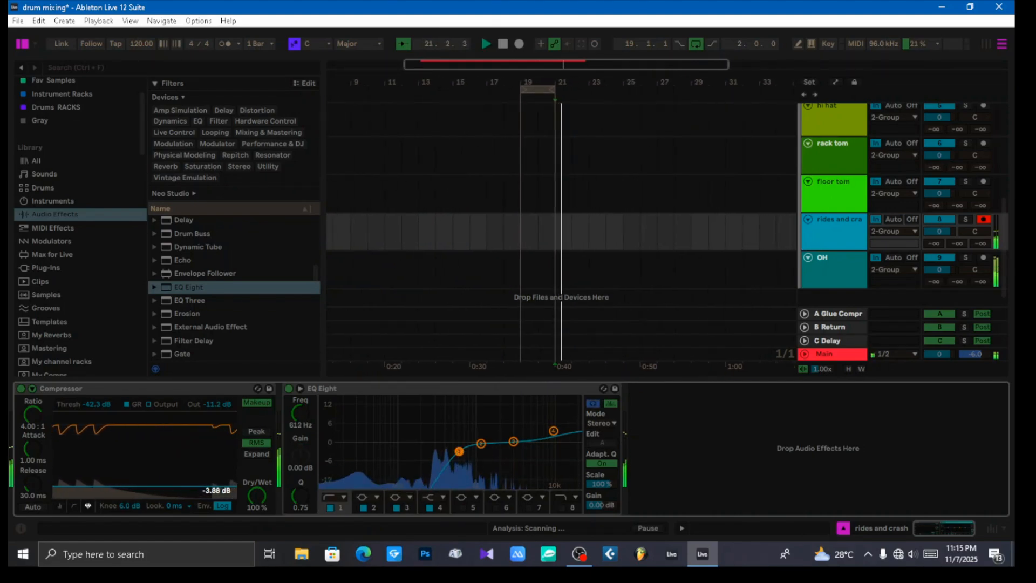
pyautogui.moveTo(459, 451); pyautogui.dragTo(492, 443)
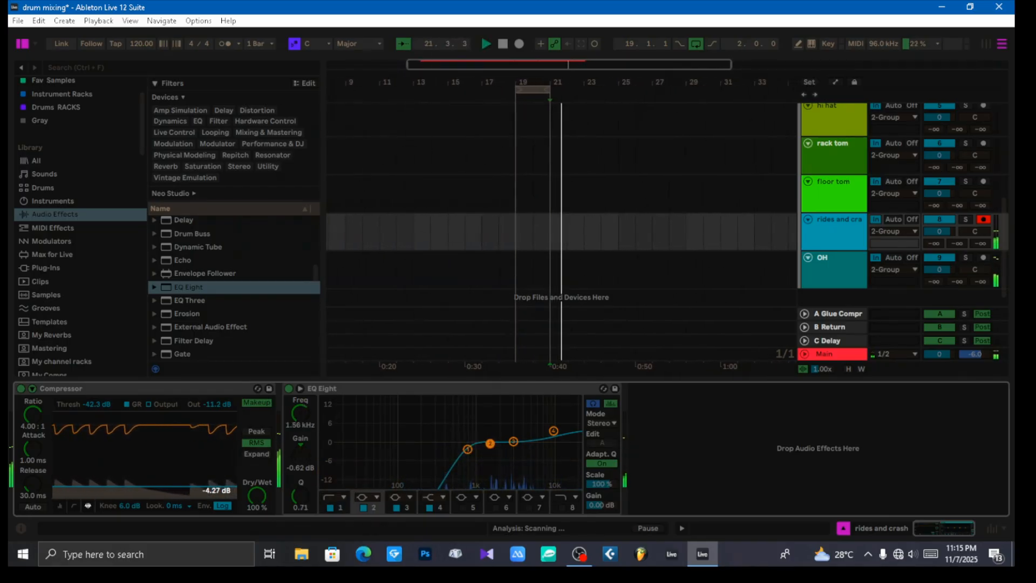
pyautogui.moveTo(490, 443); pyautogui.dragTo(489, 444)
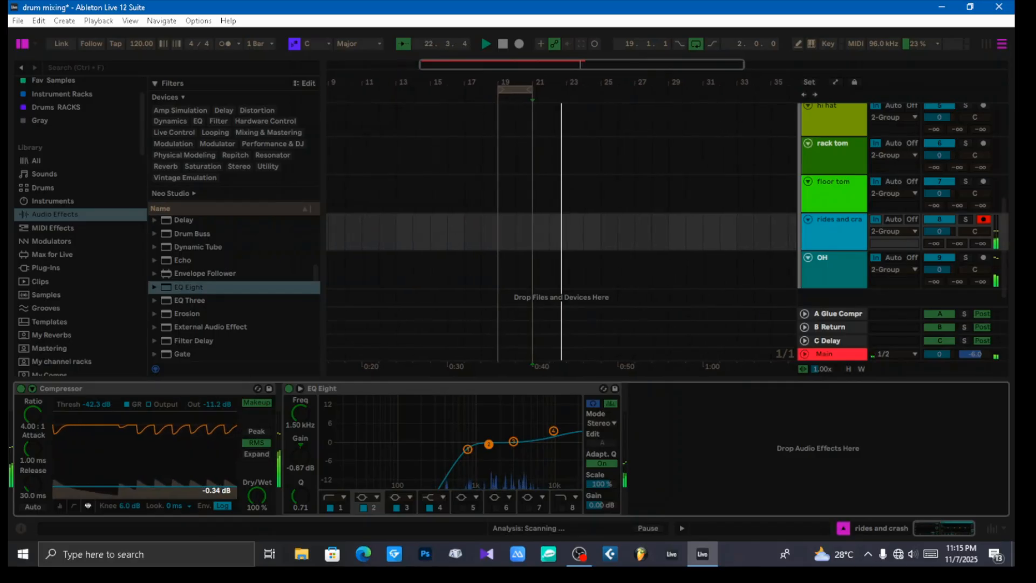
# Step: Narrow EQ Eight band 3 to a Q of 3.76 and cut about 7.31 dB at 2.90 kHz
pyautogui.moveTo(513, 441); pyautogui.dragTo(519, 446)
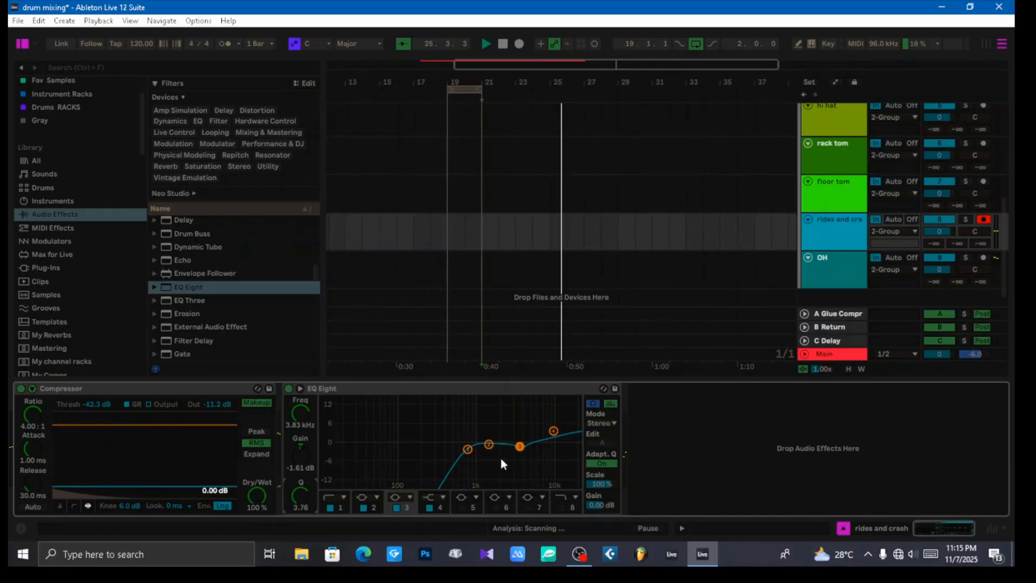
pyautogui.moveTo(300, 495); pyautogui.dragTo(300, 463)
pyautogui.moveTo(519, 446); pyautogui.dragTo(514, 459)
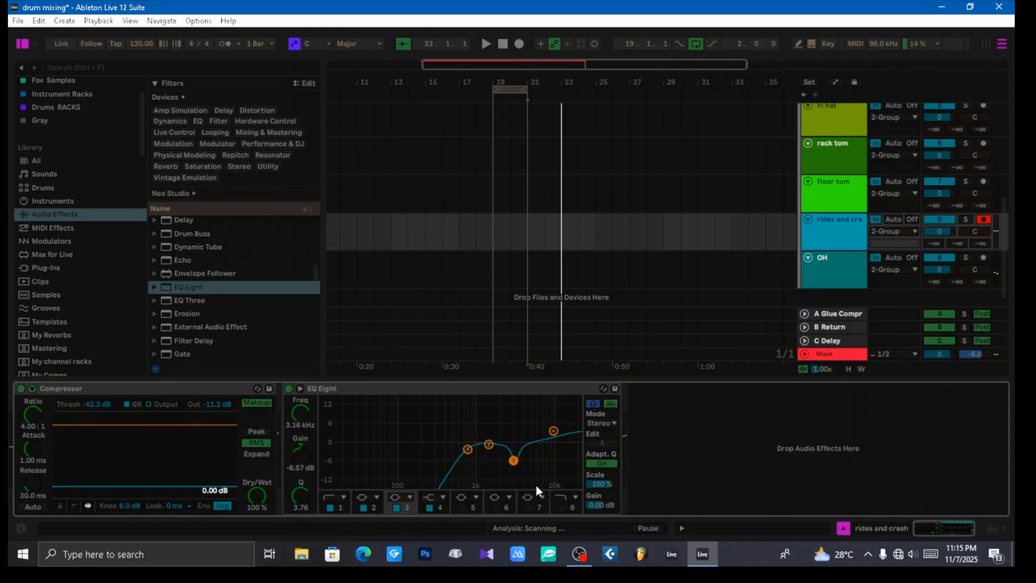
pyautogui.press('space')
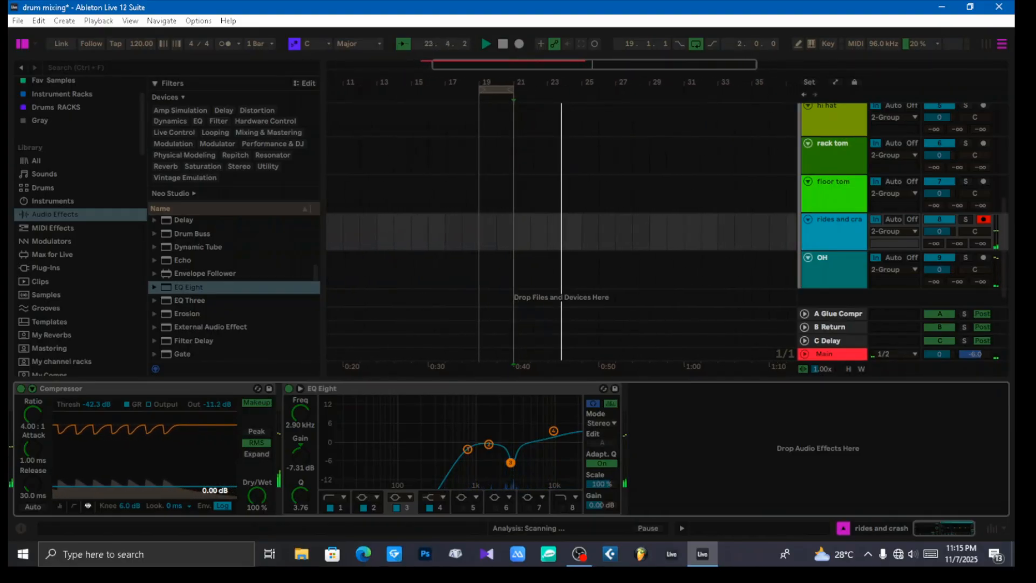
# Step: Audition the equalized rides and crash track and collapse its EQ Eight
pyautogui.press('space')
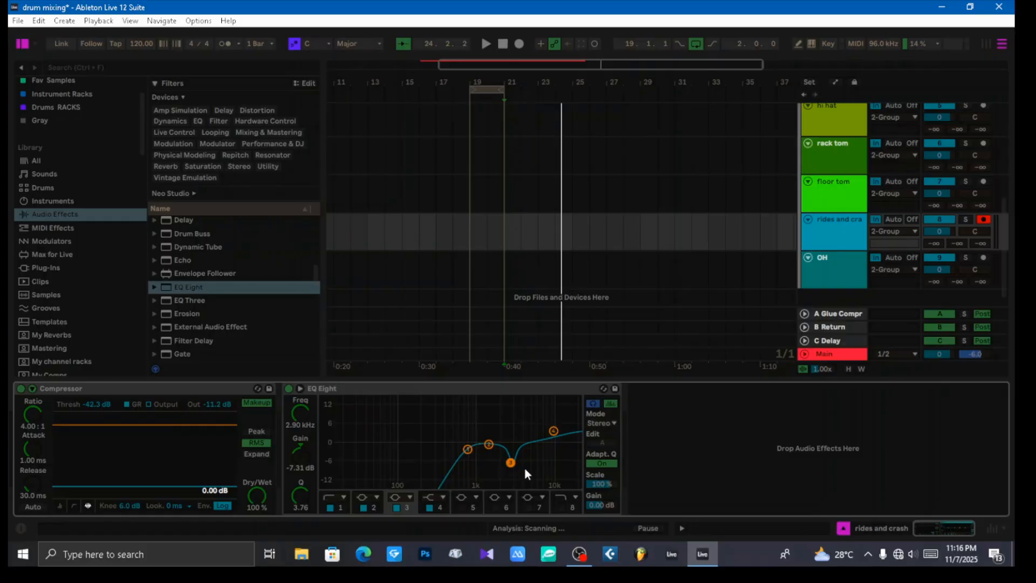
pyautogui.press('space')
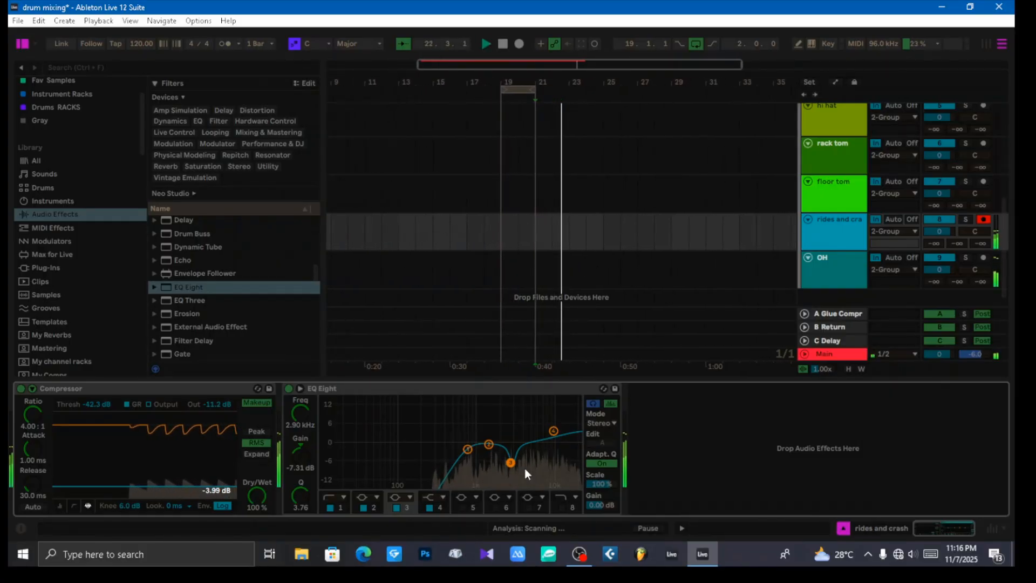
pyautogui.doubleClick(494, 390)
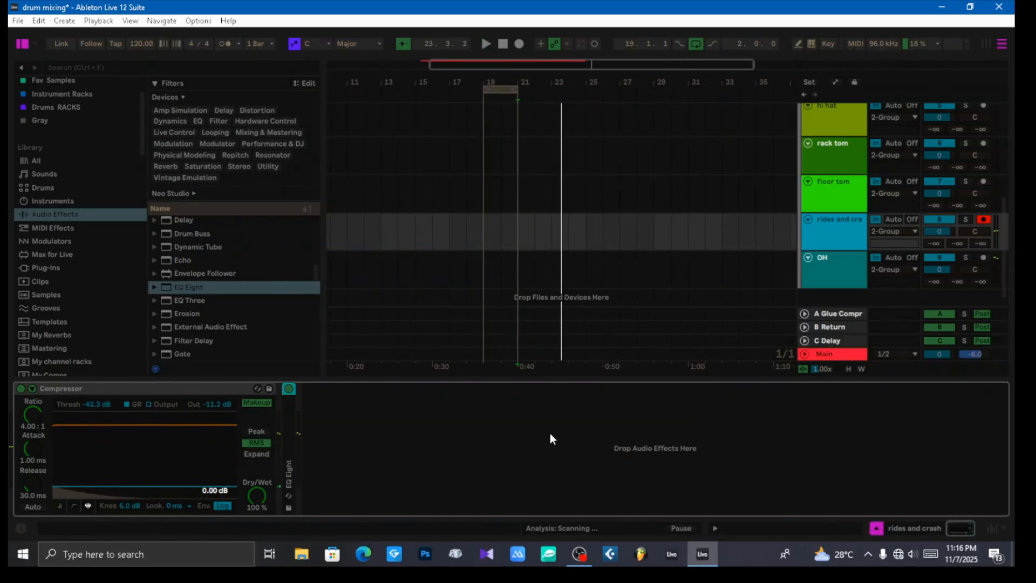
# Step: Add a Compressor to the OH track and lower its threshold to about -20 dB
pyautogui.click(830, 268)
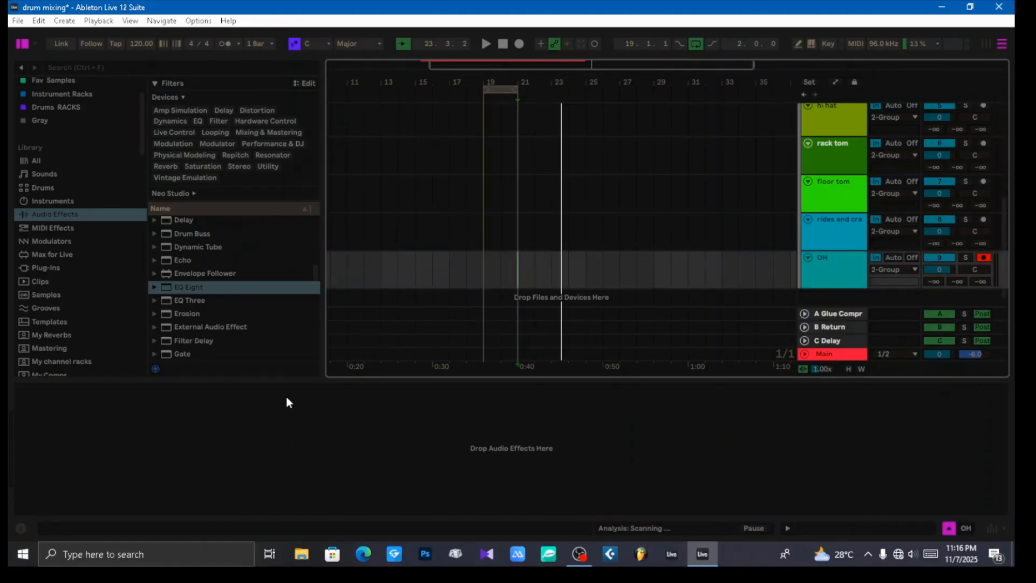
pyautogui.scroll(8, 225, 268)
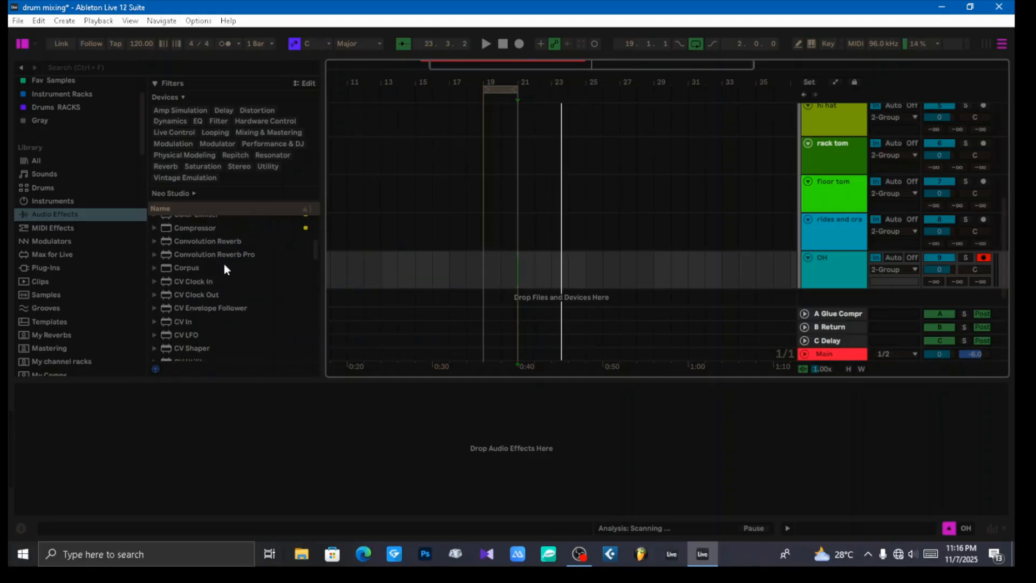
pyautogui.moveTo(208, 267); pyautogui.dragTo(158, 451)
pyautogui.moveTo(85, 403)
pyautogui.mouseDown()
pyautogui.moveTo(86, 426)
pyautogui.moveTo(87, 400)
pyautogui.mouseUp()
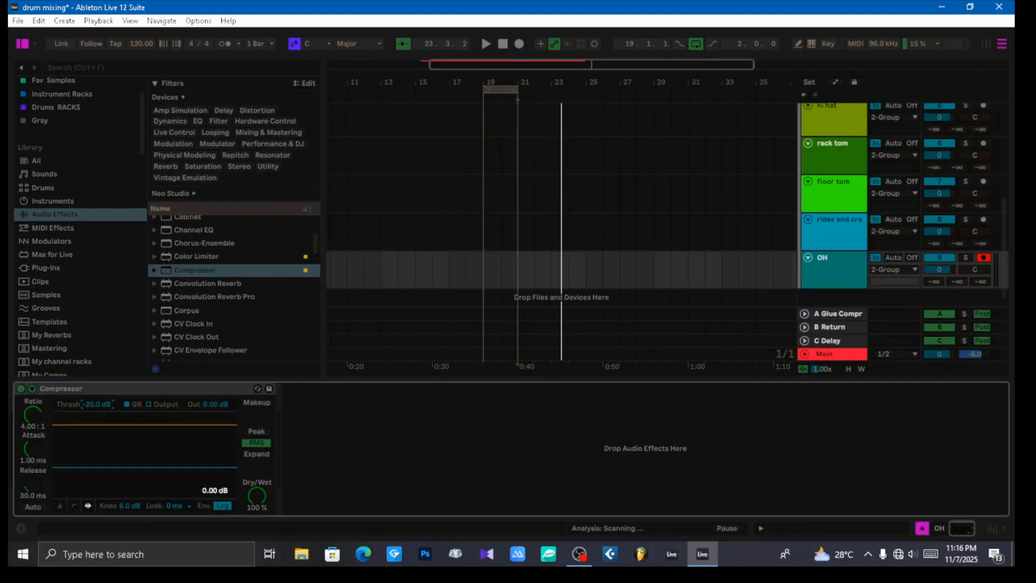
# Step: Solo the OH track during playback and set its Compressor threshold to -21.5 dB
pyautogui.press('space')
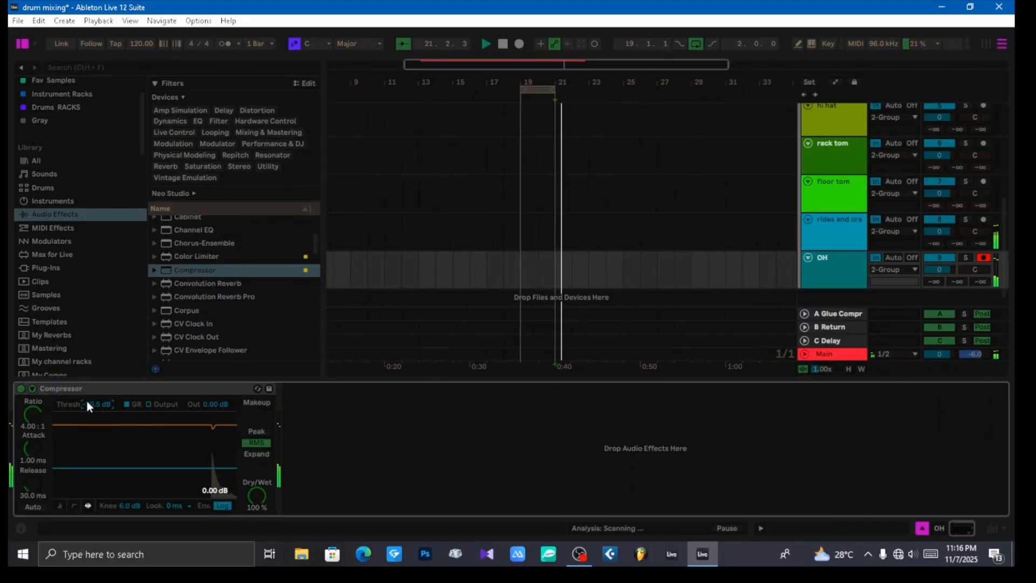
pyautogui.click(965, 258)
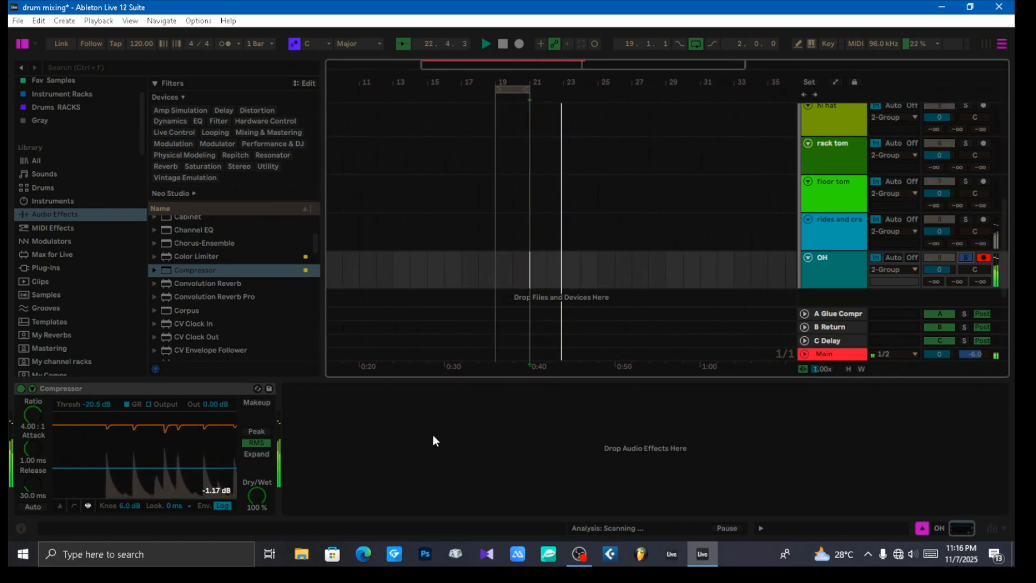
pyautogui.moveTo(93, 404); pyautogui.dragTo(91, 402)
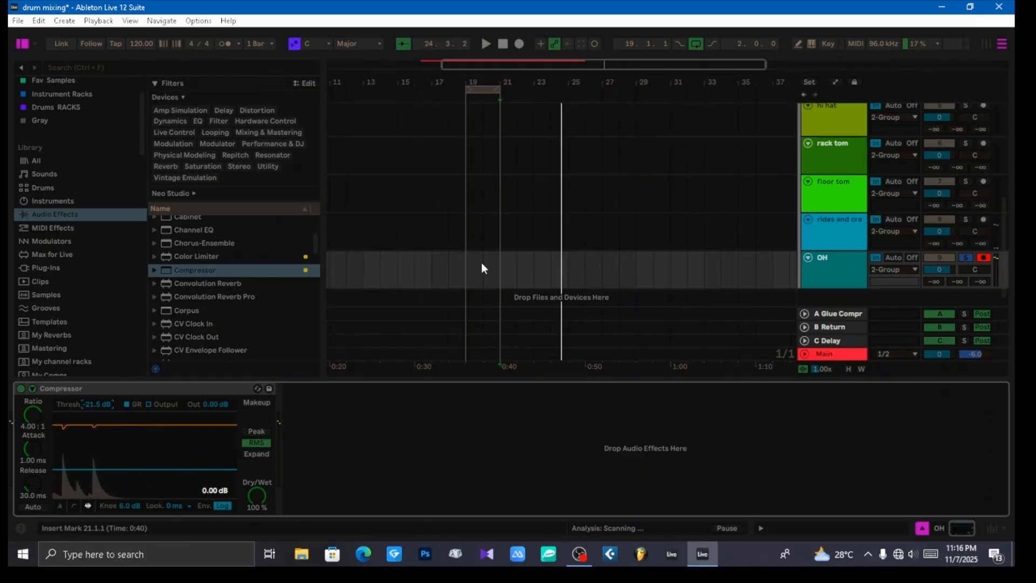
# Step: Place the start position at bar 19 and switch to the Session View mixer to check the OH track's peak level
pyautogui.click(465, 266)
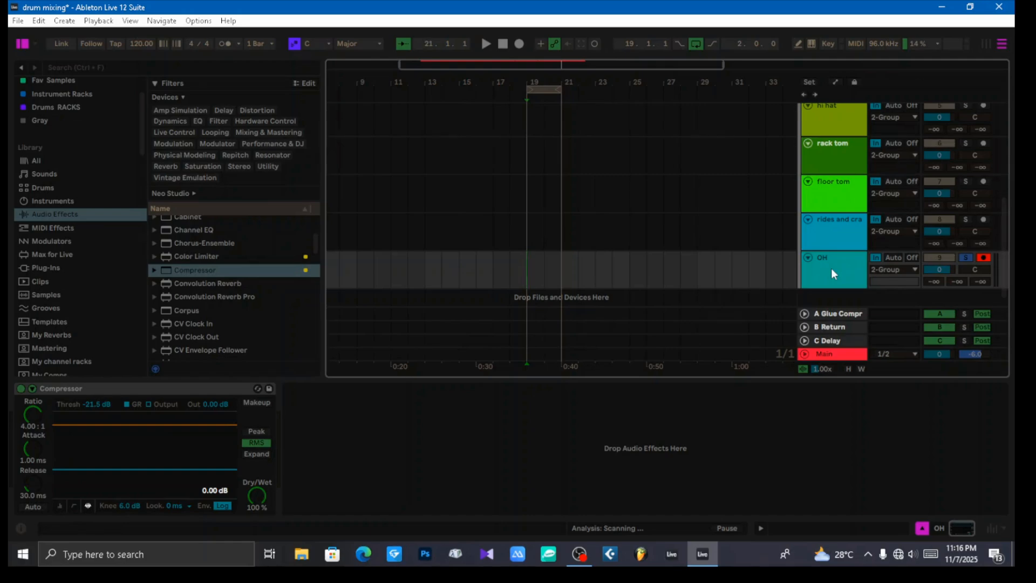
pyautogui.press('Tab')
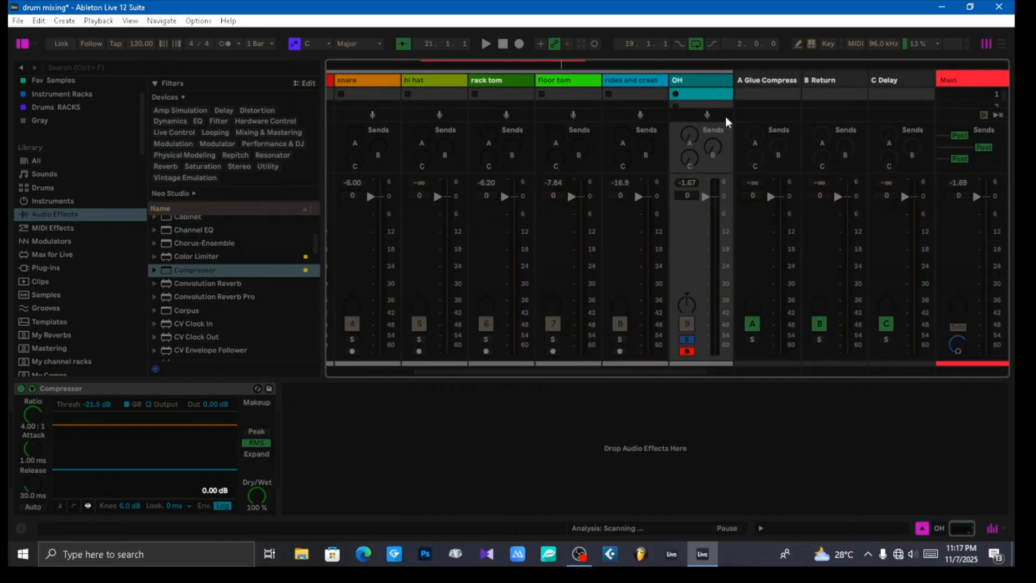
# Step: Add a Saturator to the OH track after its Compressor
pyautogui.click(704, 80)
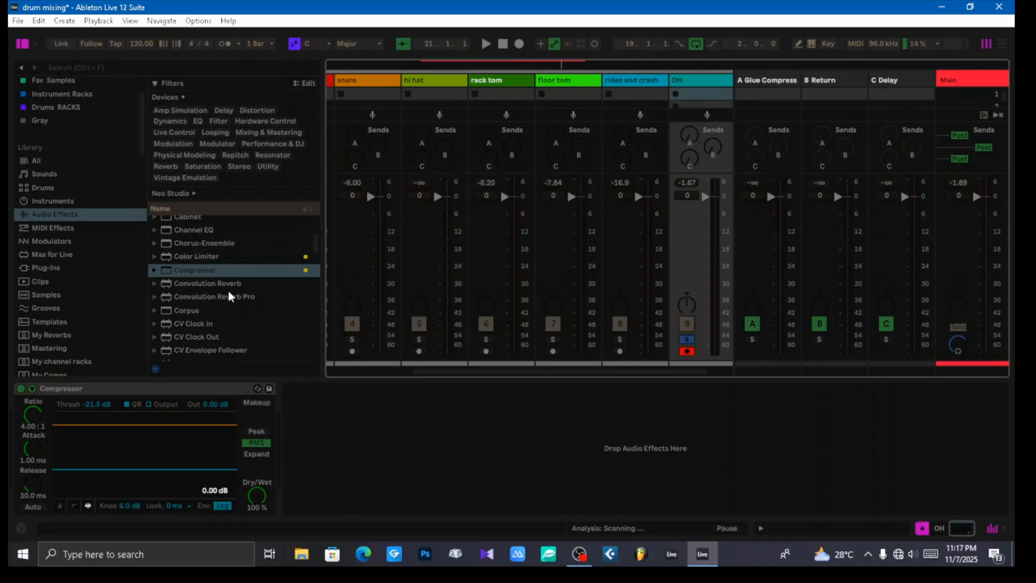
pyautogui.scroll(5, 231, 294)
pyautogui.scroll(-5, 232, 290)
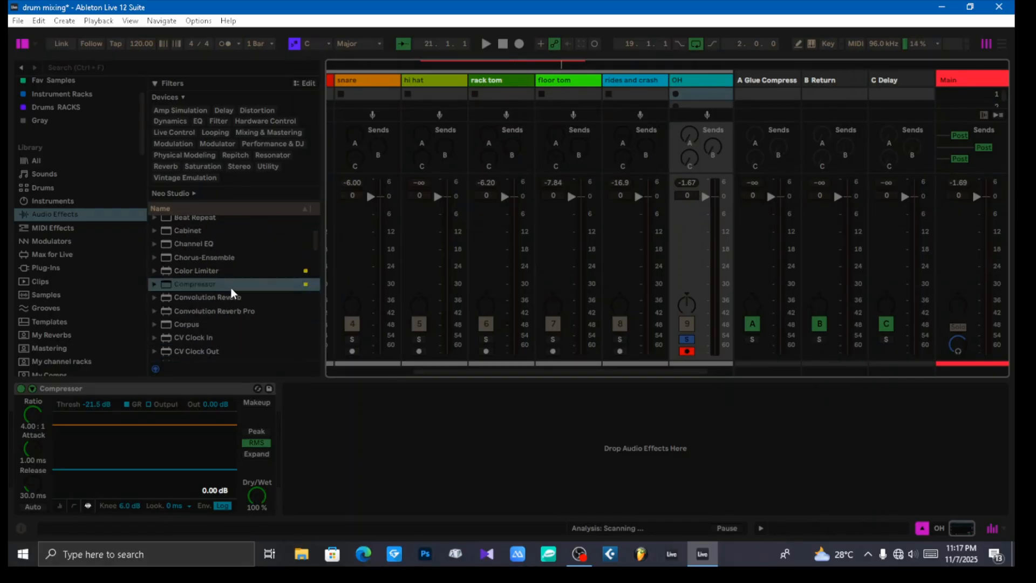
pyautogui.scroll(-10, 231, 287)
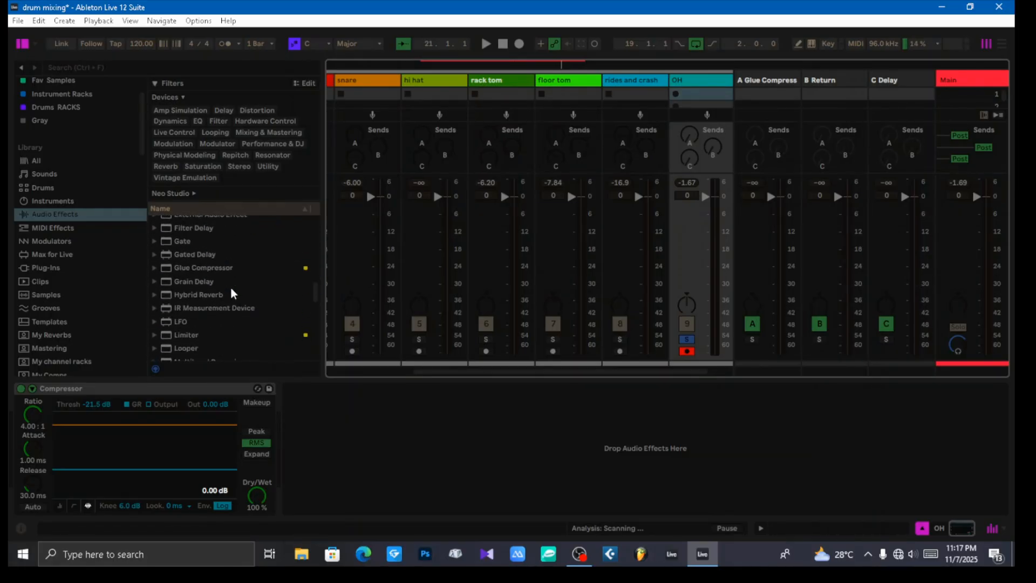
pyautogui.scroll(-4, 231, 293)
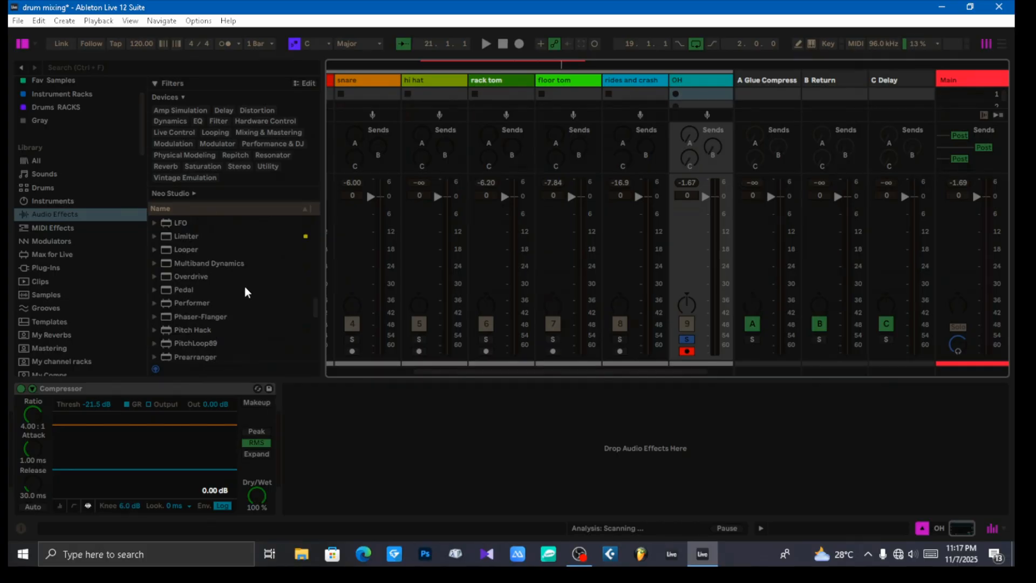
pyautogui.scroll(-6, 244, 286)
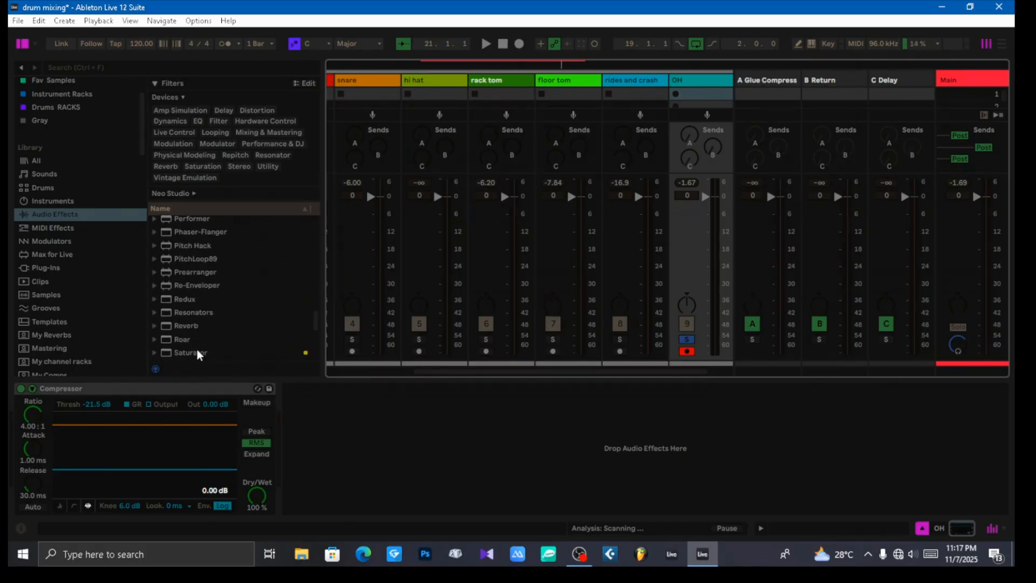
pyautogui.moveTo(194, 352); pyautogui.dragTo(418, 462)
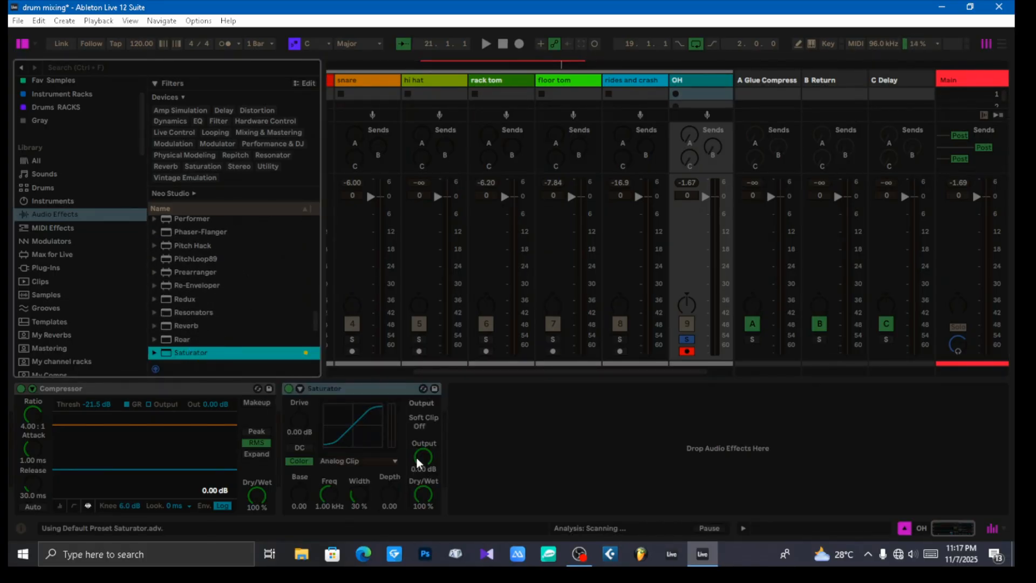
# Step: Set the OH Saturator to the Digital Clip curve with 6 dB drive and -6 dB output
pyautogui.click(356, 464)
pyautogui.click(346, 439)
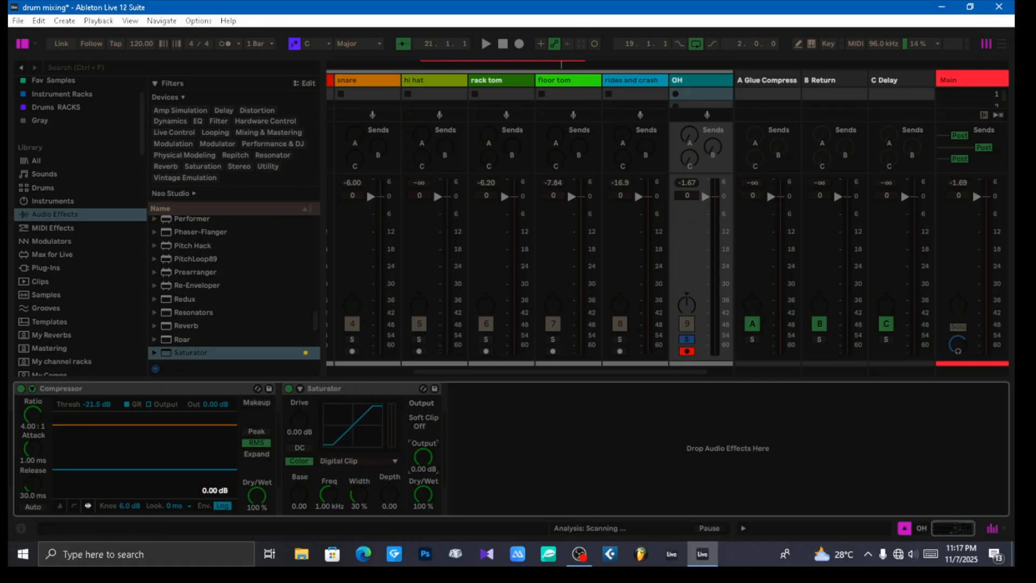
pyautogui.write('-6')
pyautogui.press('Return')
pyautogui.write('6')
pyautogui.press('Return')
# Step: Play the soloed OH track, lower its volume to -6.0 dB and reset its peak level reading
pyautogui.press('space')
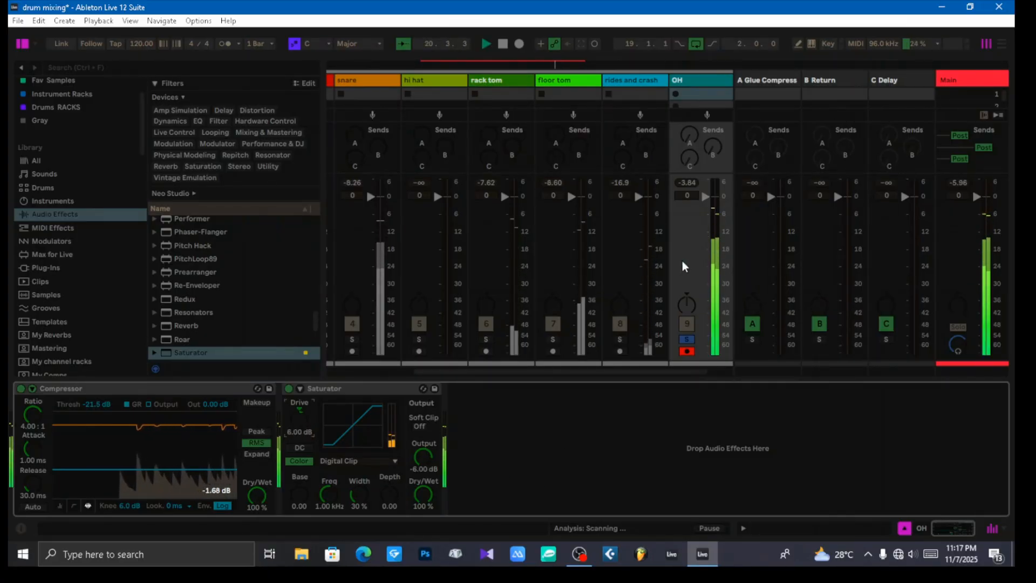
pyautogui.moveTo(705, 197); pyautogui.dragTo(705, 208)
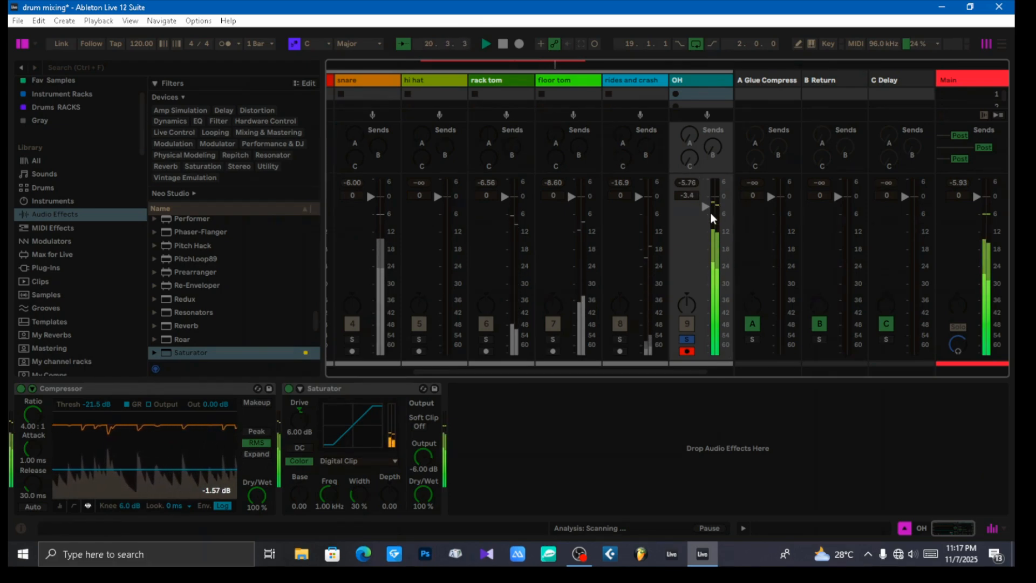
pyautogui.moveTo(708, 208); pyautogui.dragTo(705, 211)
pyautogui.moveTo(705, 210); pyautogui.dragTo(704, 216)
pyautogui.click(687, 182)
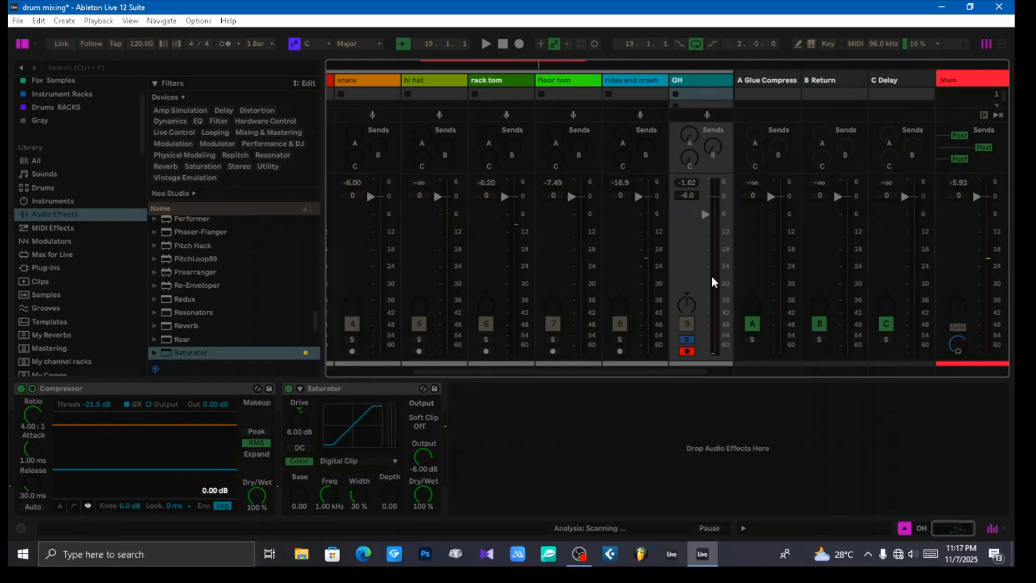
# Step: Return to the Arrangement View and review the device chains on the individual drum tracks from snare to OH
pyautogui.press('Tab')
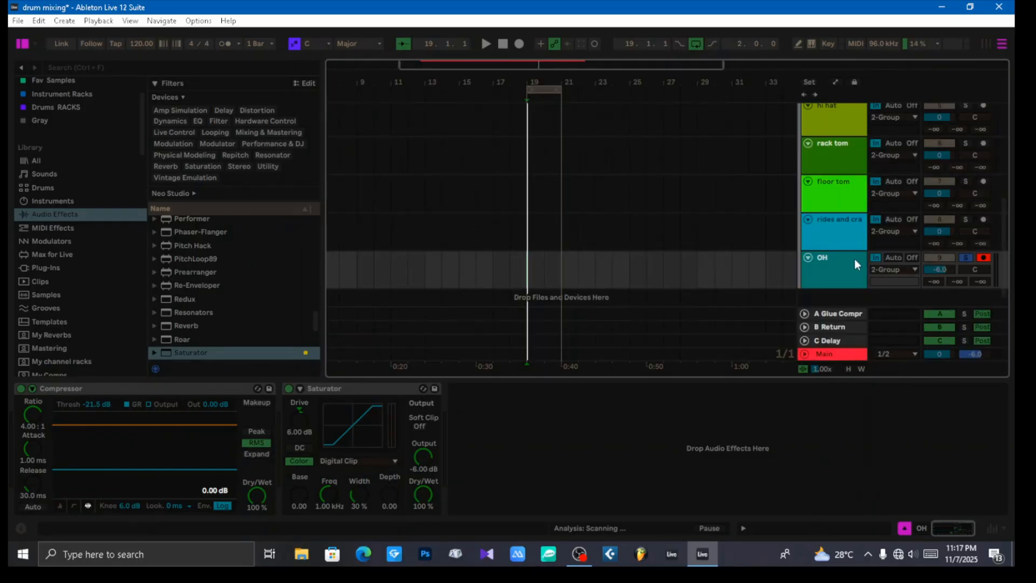
pyautogui.scroll(6, 843, 246)
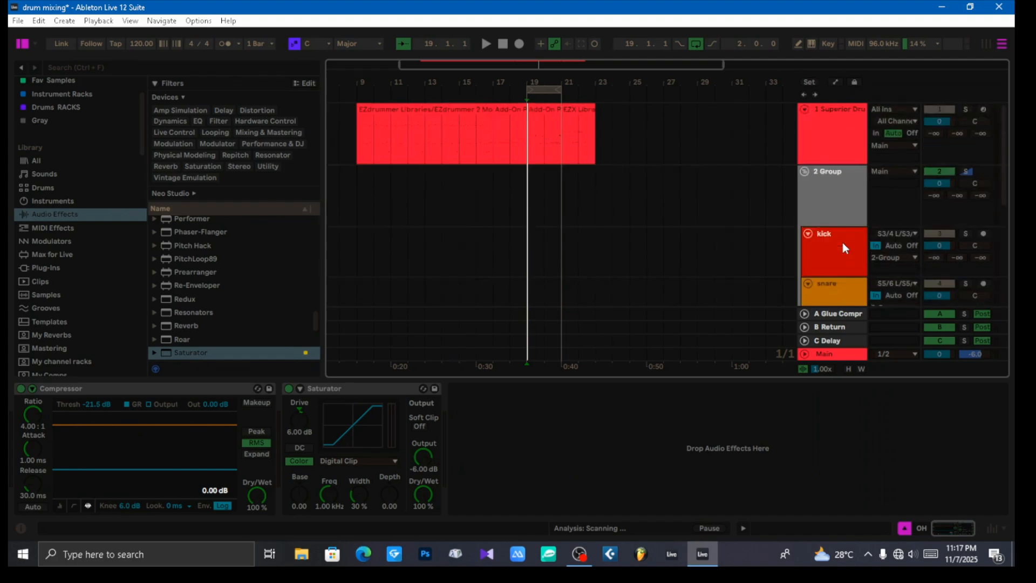
pyautogui.scroll(-6, 843, 242)
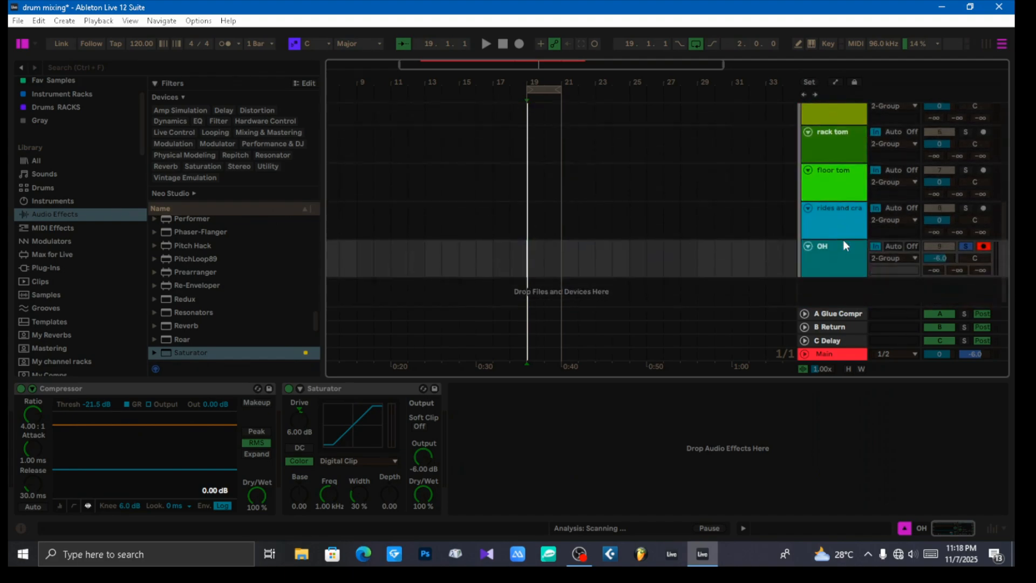
pyautogui.scroll(6, 843, 246)
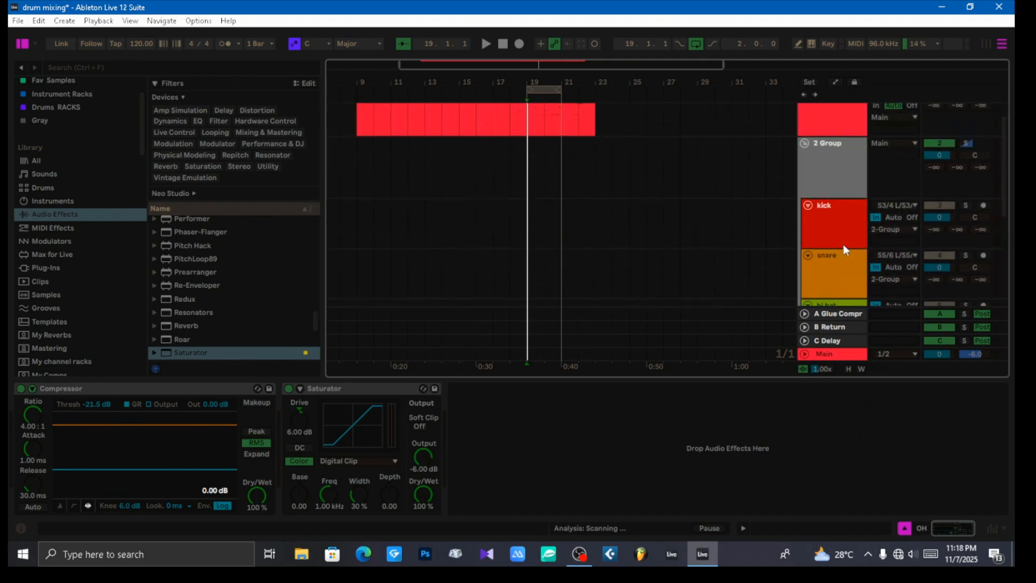
pyautogui.scroll(-2, 843, 241)
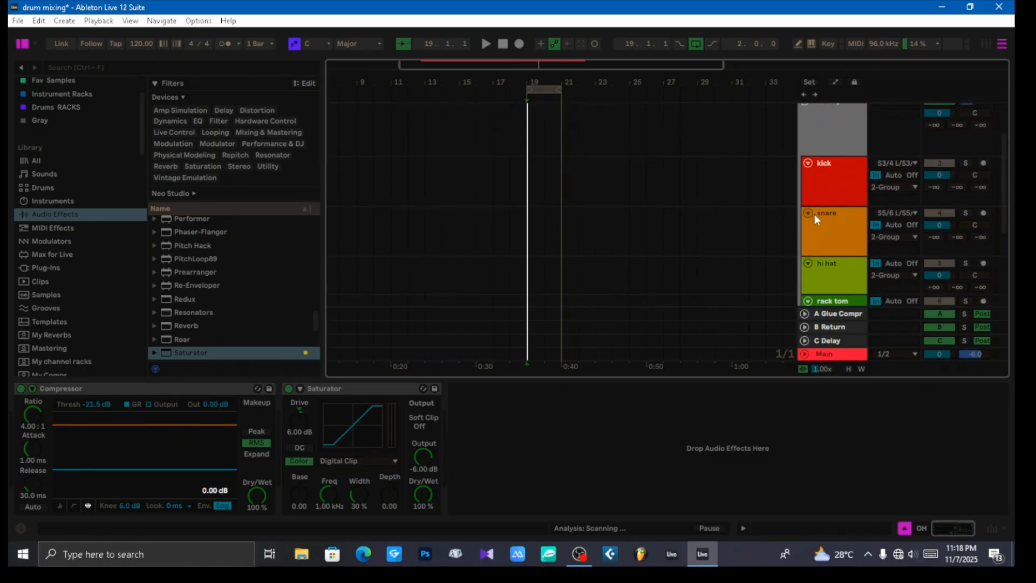
pyautogui.scroll(-4, 837, 216)
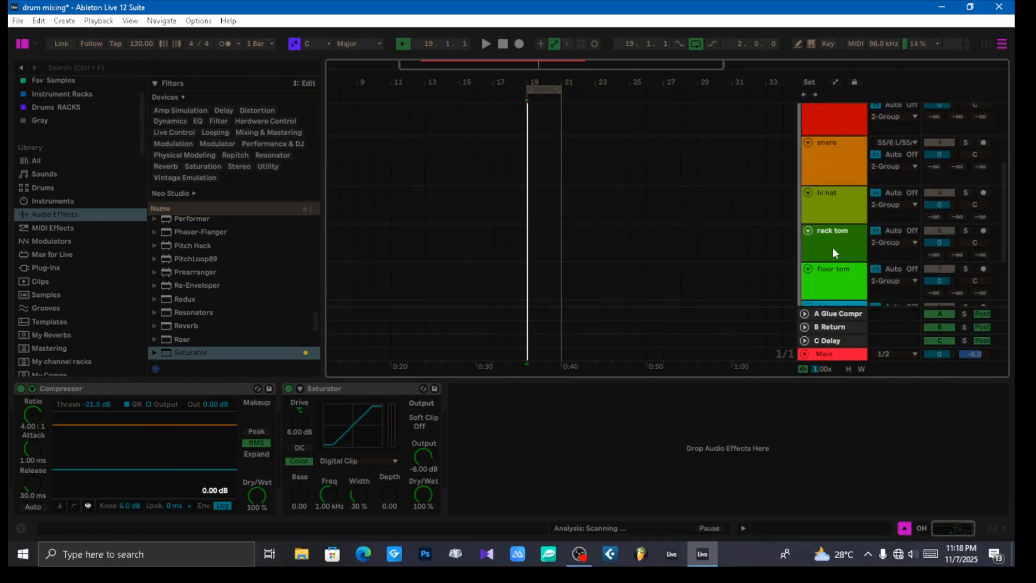
pyautogui.scroll(5, 834, 245)
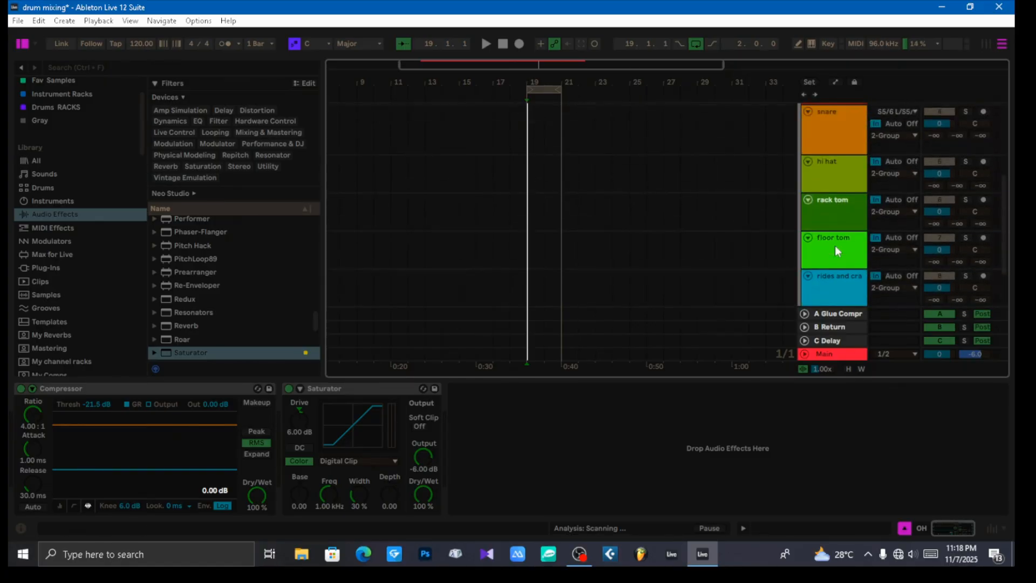
pyautogui.click(843, 205)
pyautogui.click(842, 241)
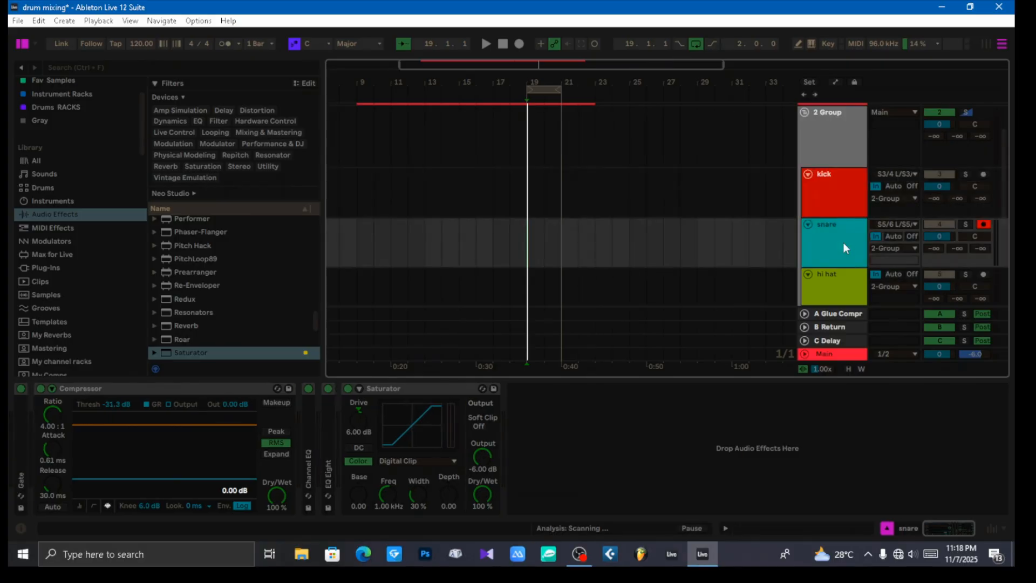
pyautogui.click(845, 268)
pyautogui.scroll(-1, 844, 264)
pyautogui.click(840, 251)
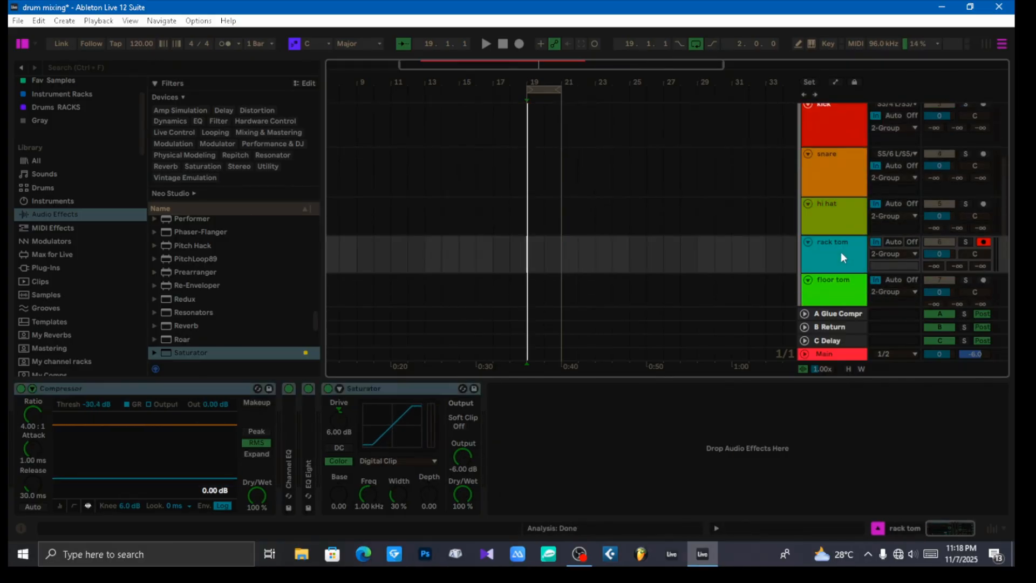
pyautogui.scroll(-1, 840, 251)
pyautogui.click(833, 238)
pyautogui.click(846, 273)
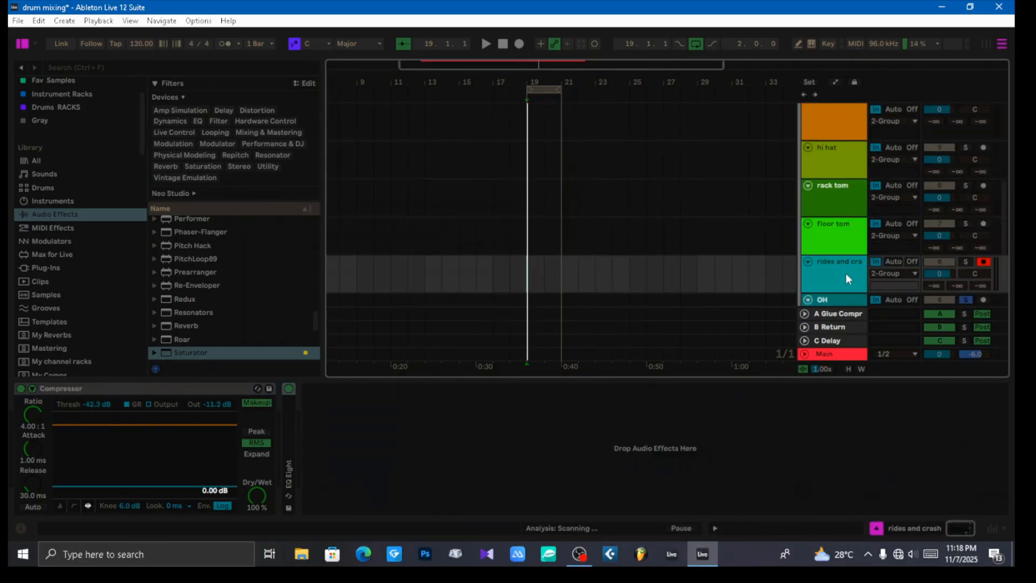
pyautogui.scroll(-1, 845, 260)
pyautogui.click(835, 250)
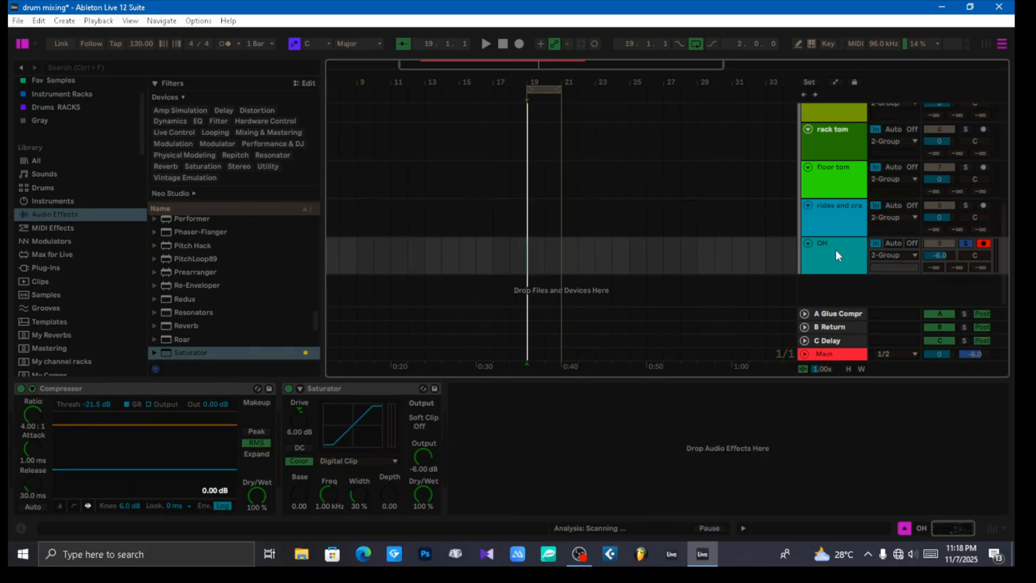
# Step: Add a Compressor to the 2 Group drum bus
pyautogui.scroll(5, 835, 251)
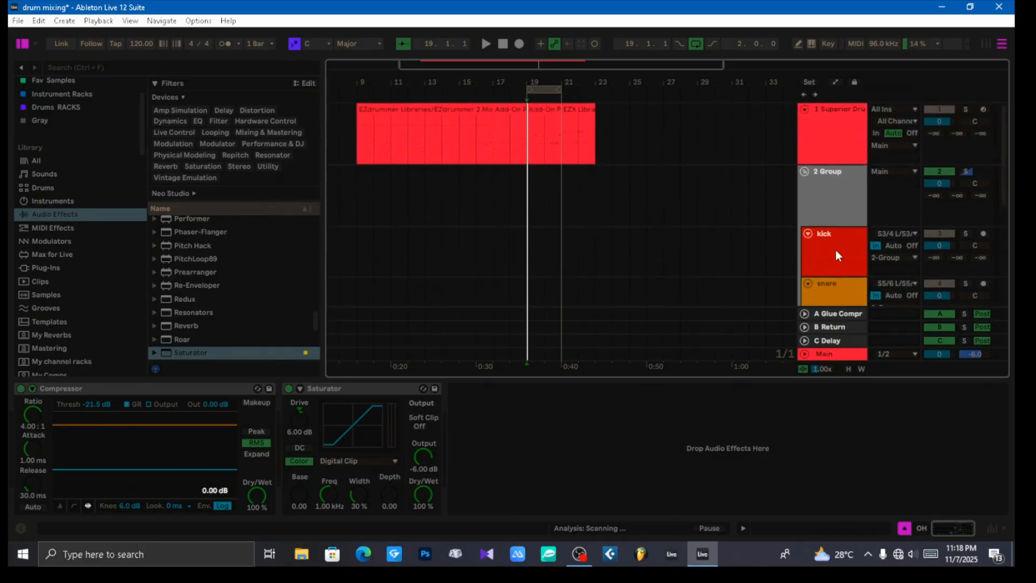
pyautogui.click(852, 211)
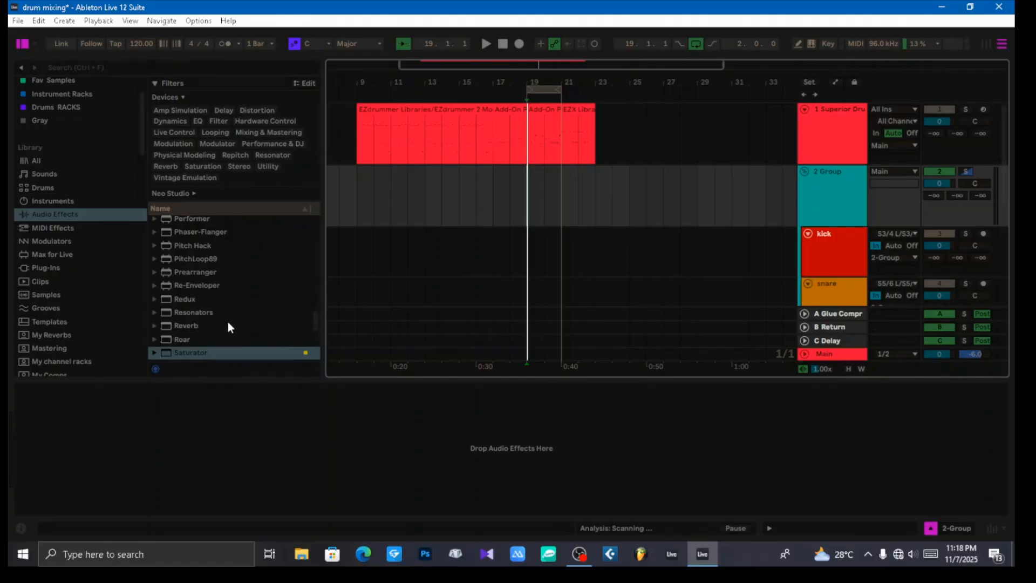
pyautogui.scroll(10, 228, 324)
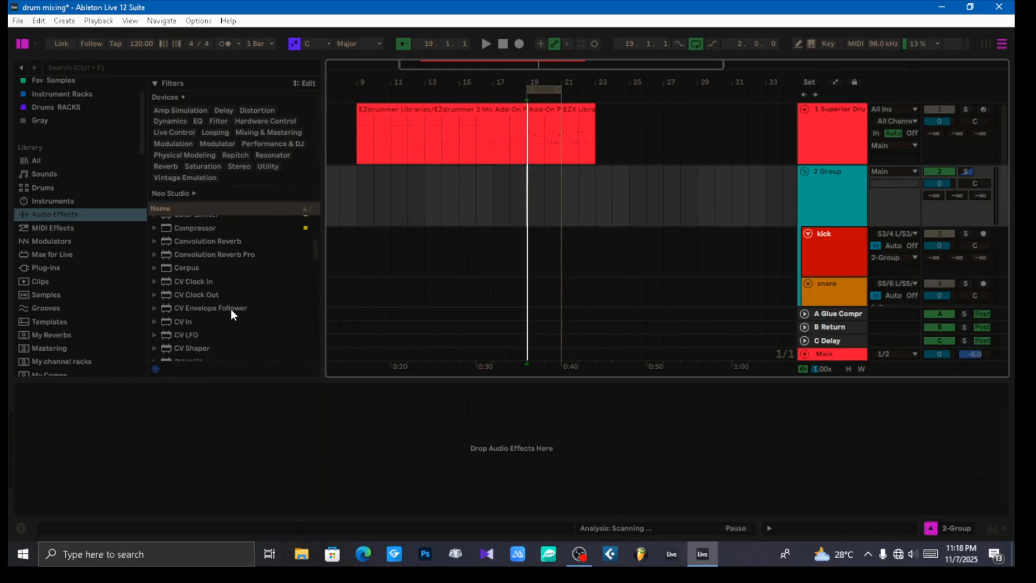
pyautogui.scroll(4, 231, 309)
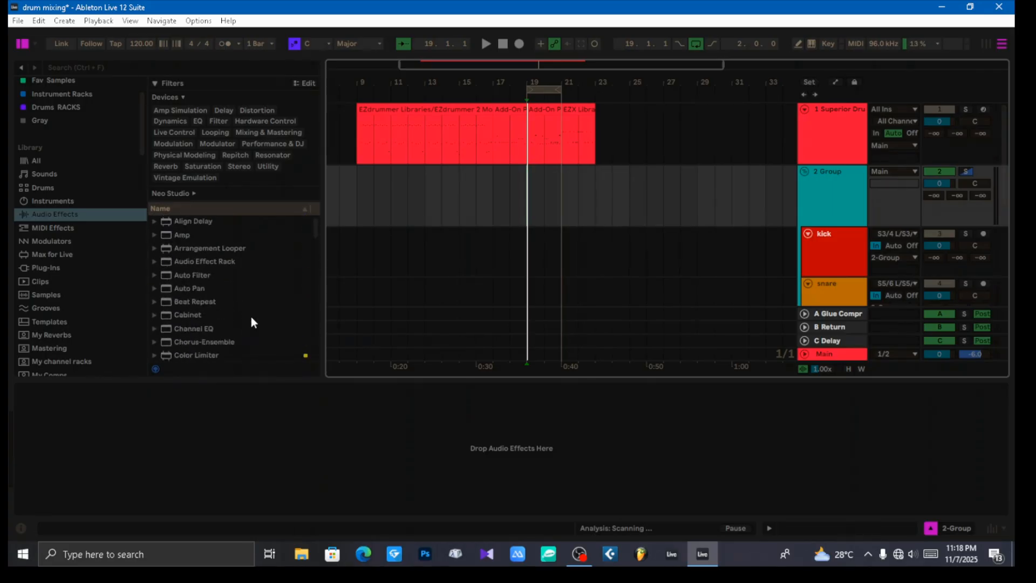
pyautogui.scroll(-3, 243, 310)
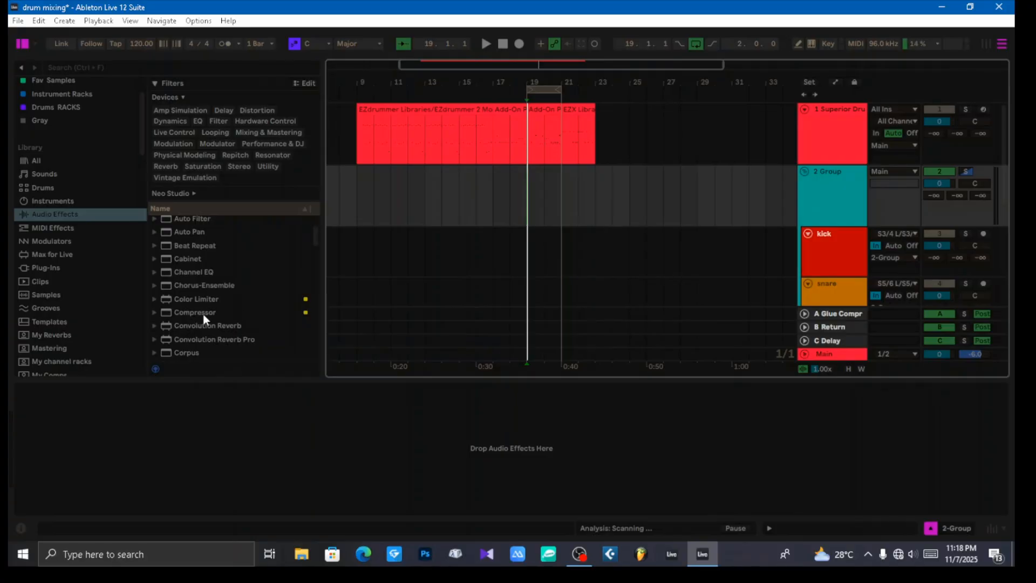
pyautogui.moveTo(203, 314); pyautogui.dragTo(213, 416)
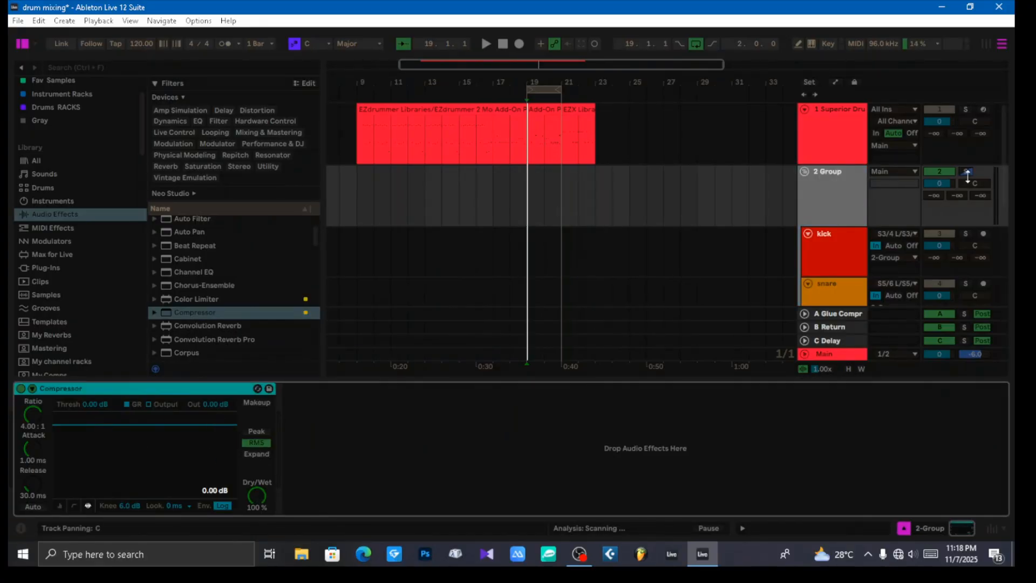
# Step: Turn off soloing, play the full drum group from bar 9 and set its Compressor threshold to -18.1 dB
pyautogui.click(860, 211)
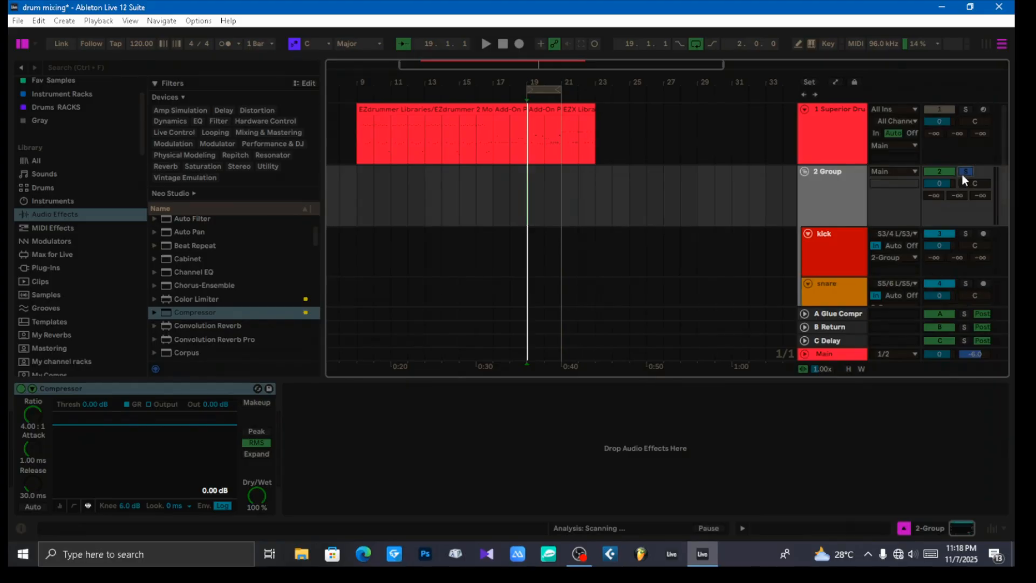
pyautogui.click(830, 189)
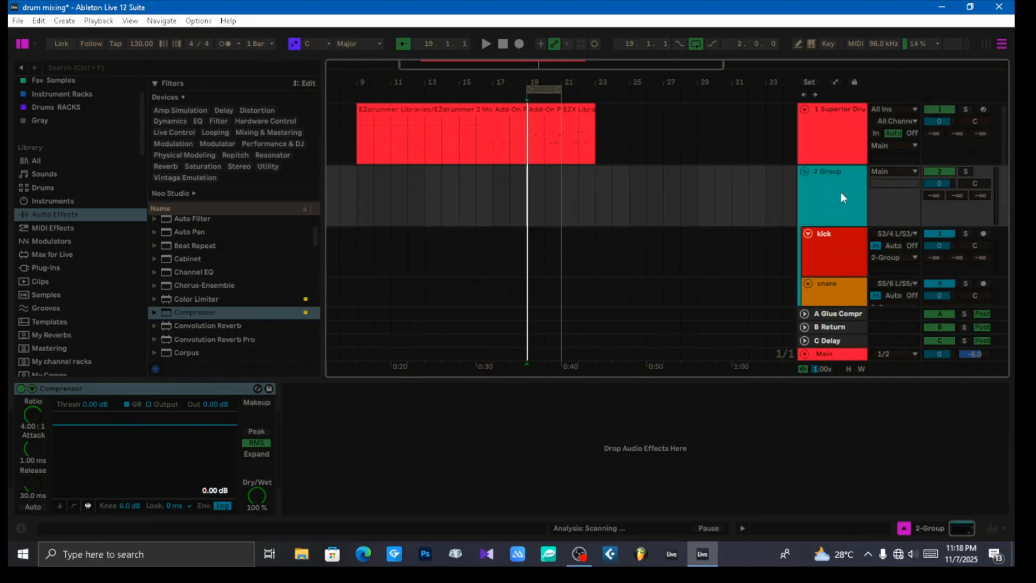
pyautogui.click(358, 209)
pyautogui.press('space')
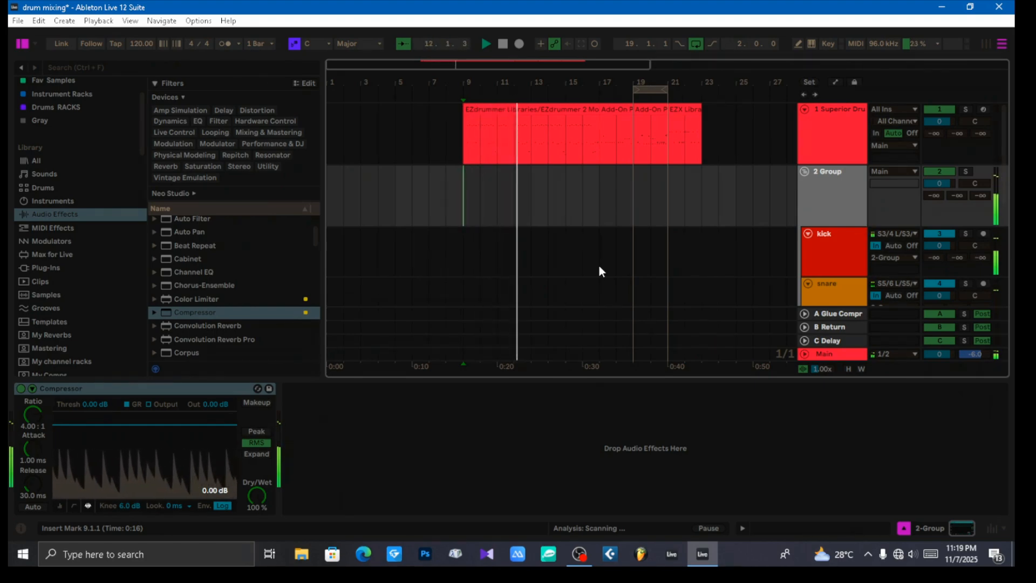
pyautogui.moveTo(92, 408); pyautogui.dragTo(89, 406)
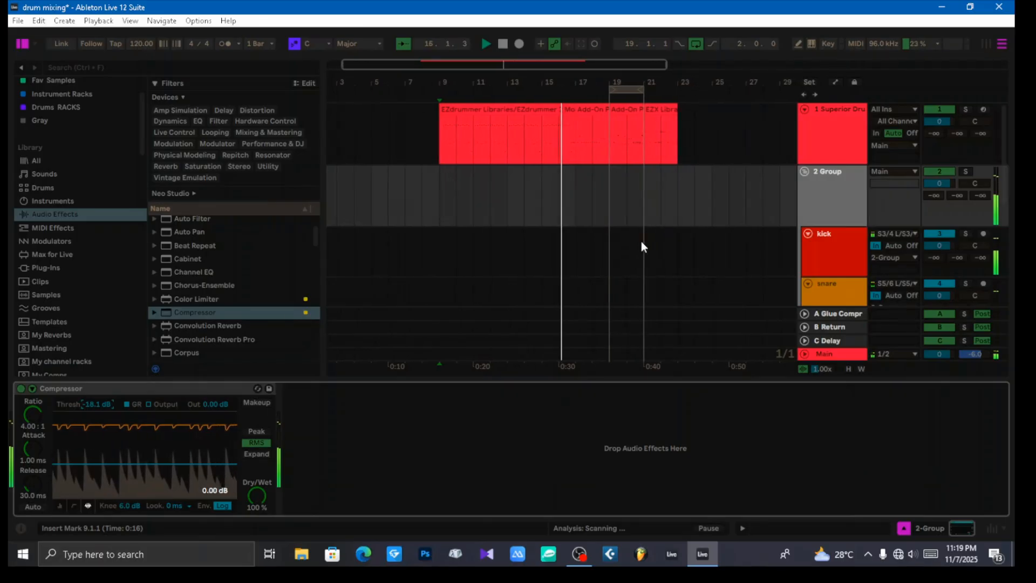
# Step: Switch to the Session View mixer and lower the hi hat track's volume to -4.0 dB while auditioning the drums
pyautogui.press('Tab')
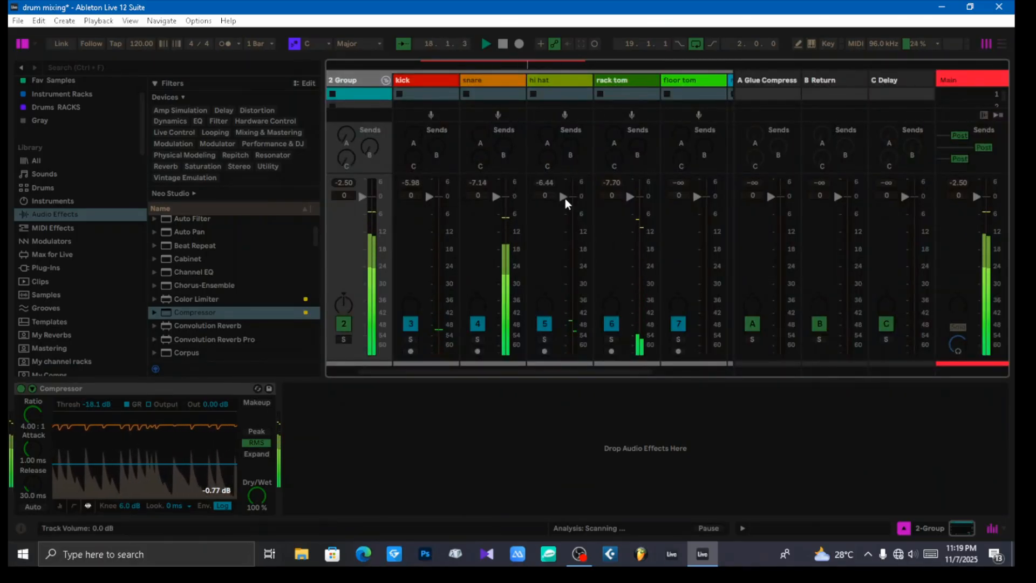
pyautogui.press('space')
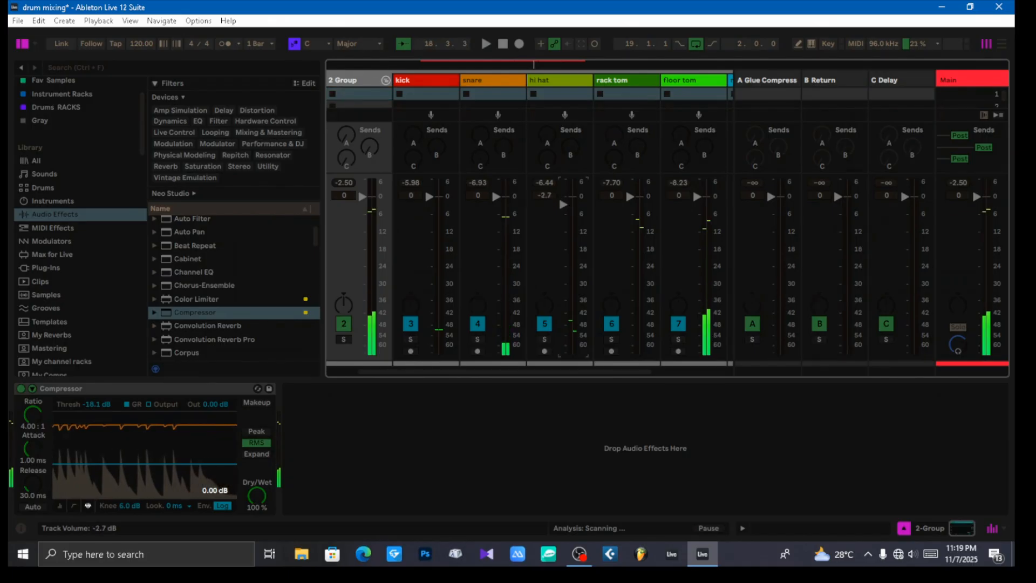
pyautogui.moveTo(564, 198); pyautogui.dragTo(565, 216)
pyautogui.press('space')
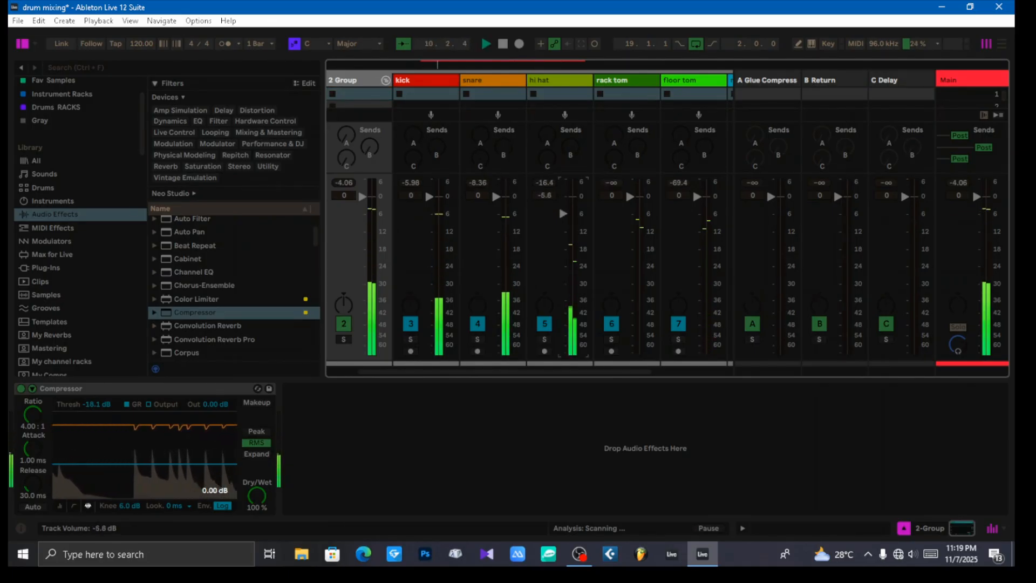
pyautogui.moveTo(565, 215); pyautogui.dragTo(565, 209)
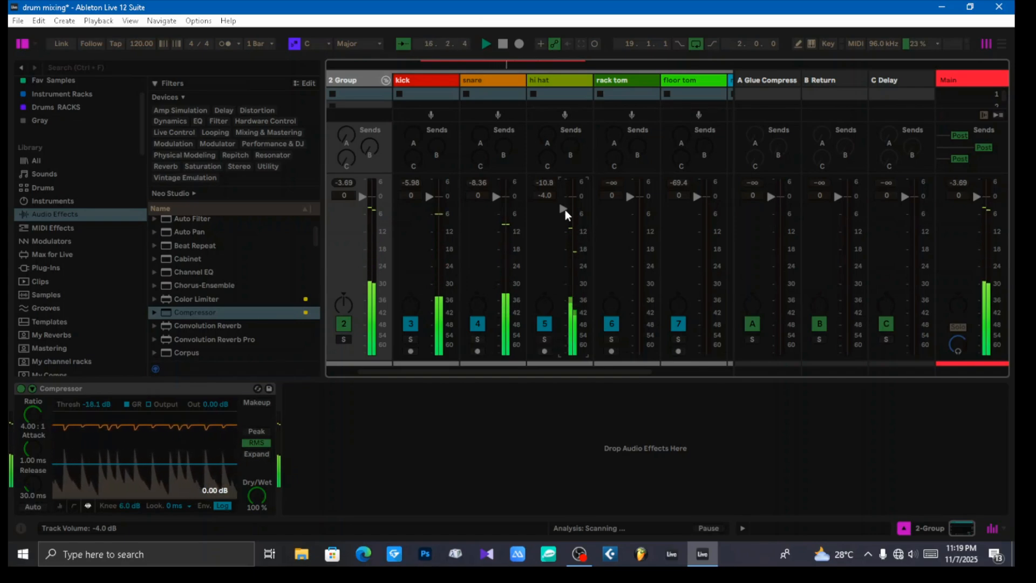
pyautogui.press('space')
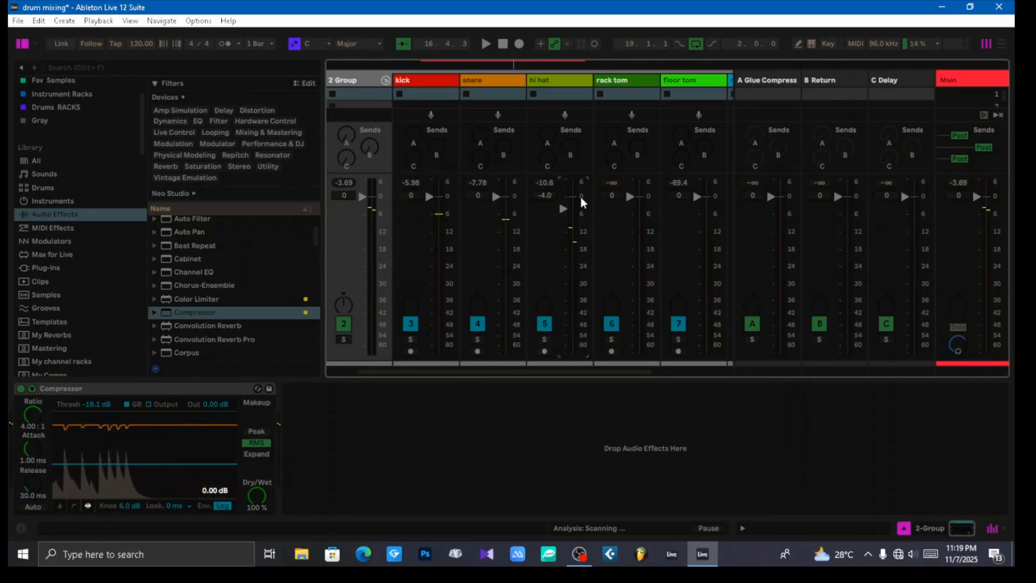
# Step: Return to the Arrangement View, play the drums and add a Channel EQ with its low-cut filter enabled to the 2 Group bus
pyautogui.press('Tab')
pyautogui.press('space')
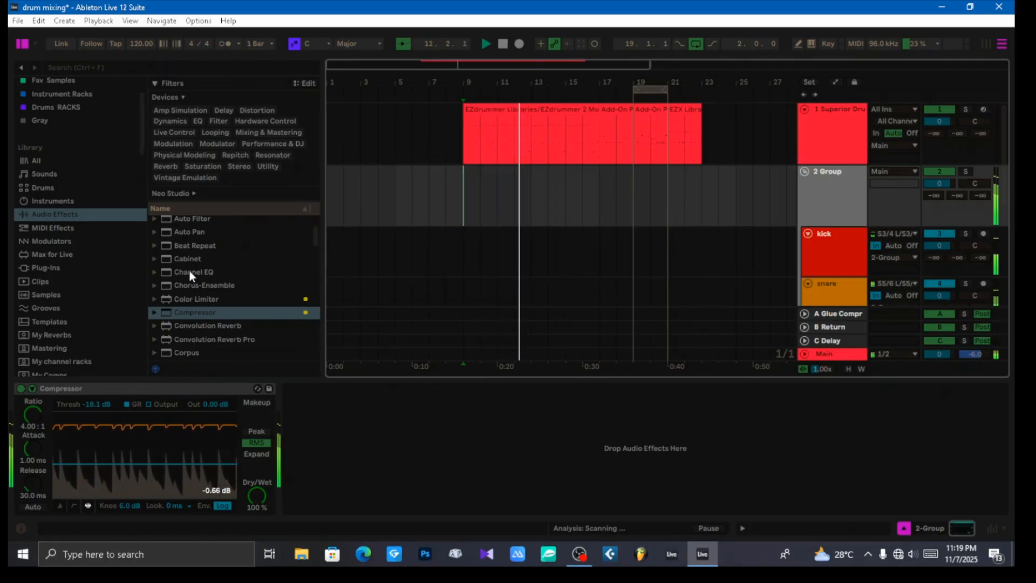
pyautogui.moveTo(190, 270); pyautogui.dragTo(348, 441)
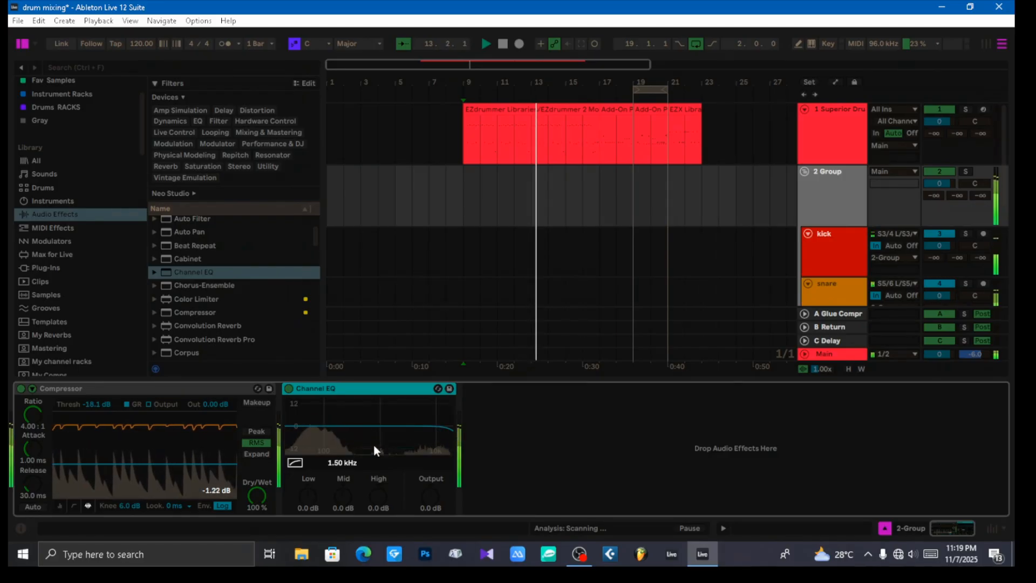
pyautogui.click(295, 462)
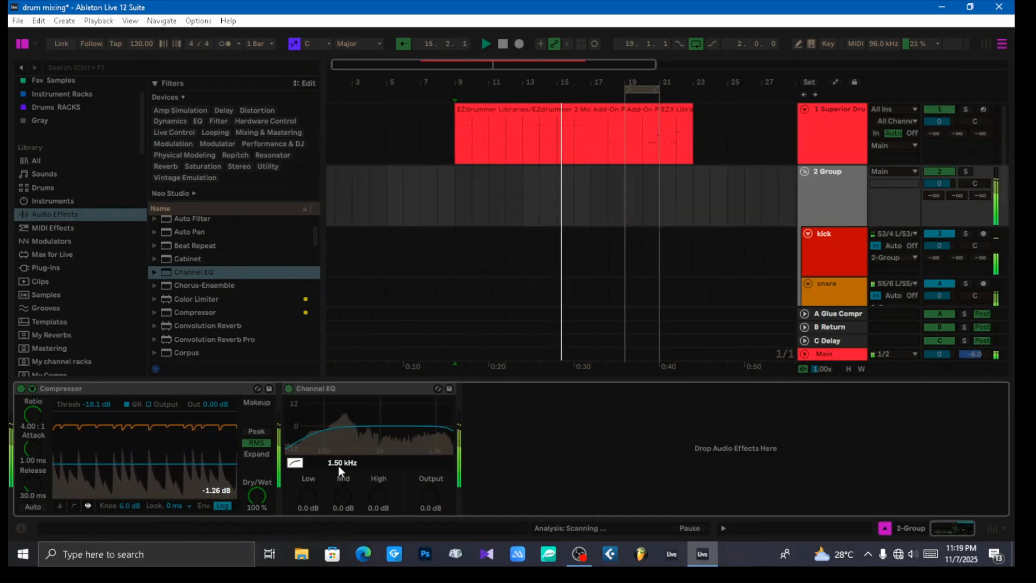
# Step: Set the group's Channel EQ to Low 5.0 dB, Mid 1.3 dB at 120 Hz and High 4.1 dB
pyautogui.moveTo(309, 497); pyautogui.dragTo(309, 470)
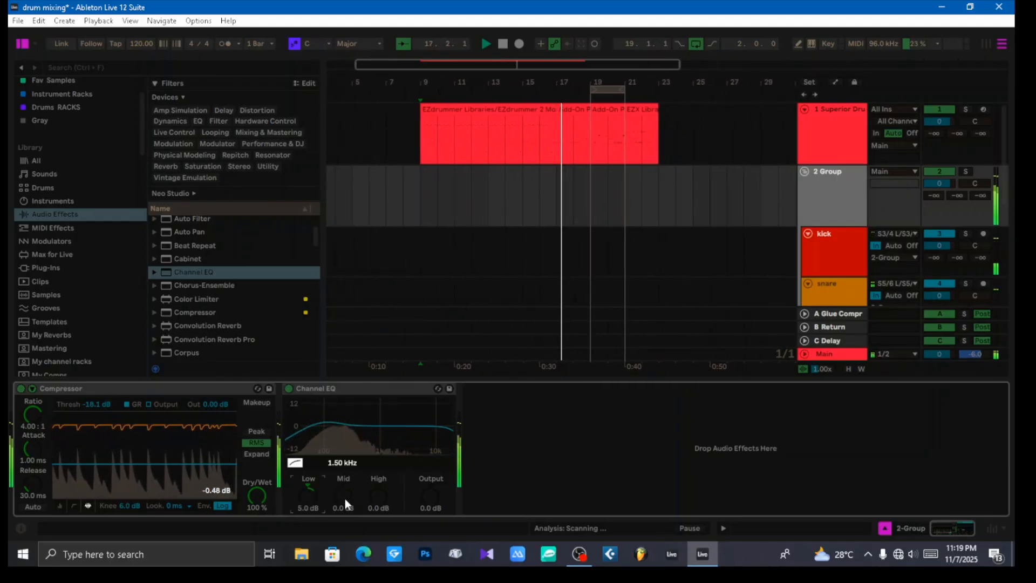
pyautogui.moveTo(344, 498)
pyautogui.mouseDown()
pyautogui.moveTo(341, 470)
pyautogui.moveTo(353, 498)
pyautogui.mouseUp()
pyautogui.moveTo(340, 495); pyautogui.dragTo(373, 486)
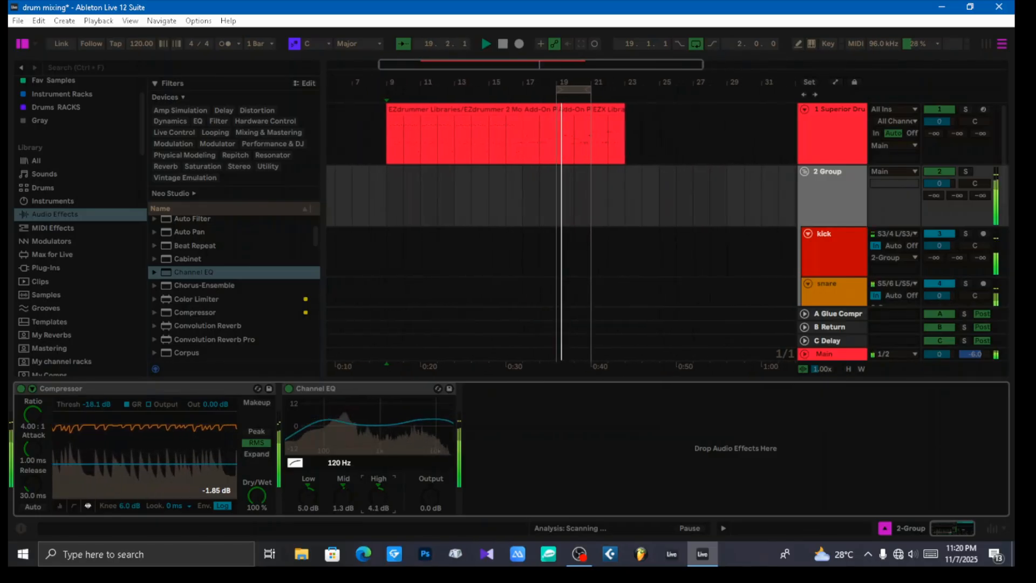
pyautogui.moveTo(379, 499); pyautogui.dragTo(379, 499)
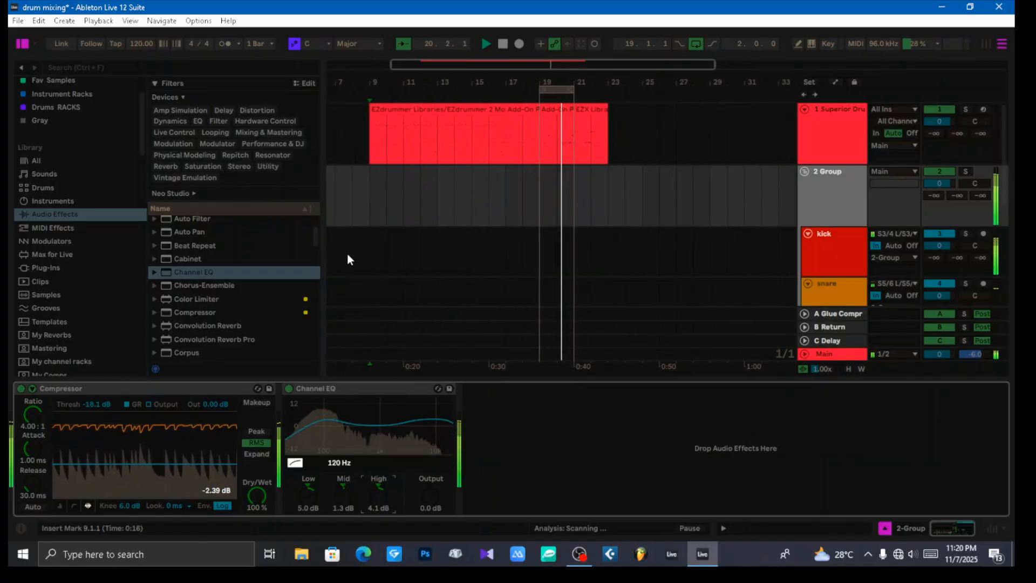
# Step: Replay the drums from bar 9 and reduce the Channel EQ's High gain to 3.4 dB while auditioning
pyautogui.click(366, 209)
pyautogui.press('space')
pyautogui.press('space')
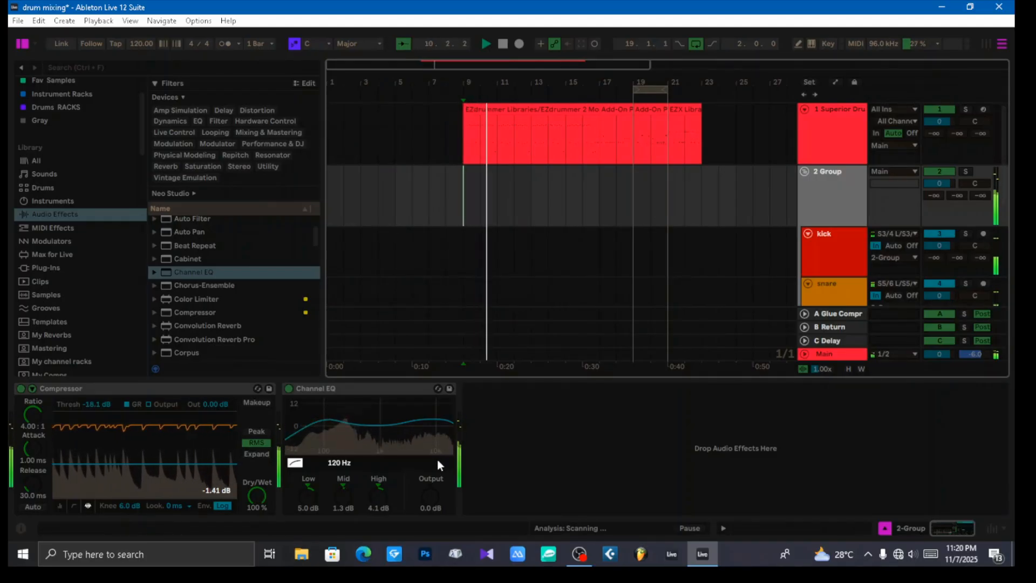
pyautogui.moveTo(386, 497); pyautogui.dragTo(381, 500)
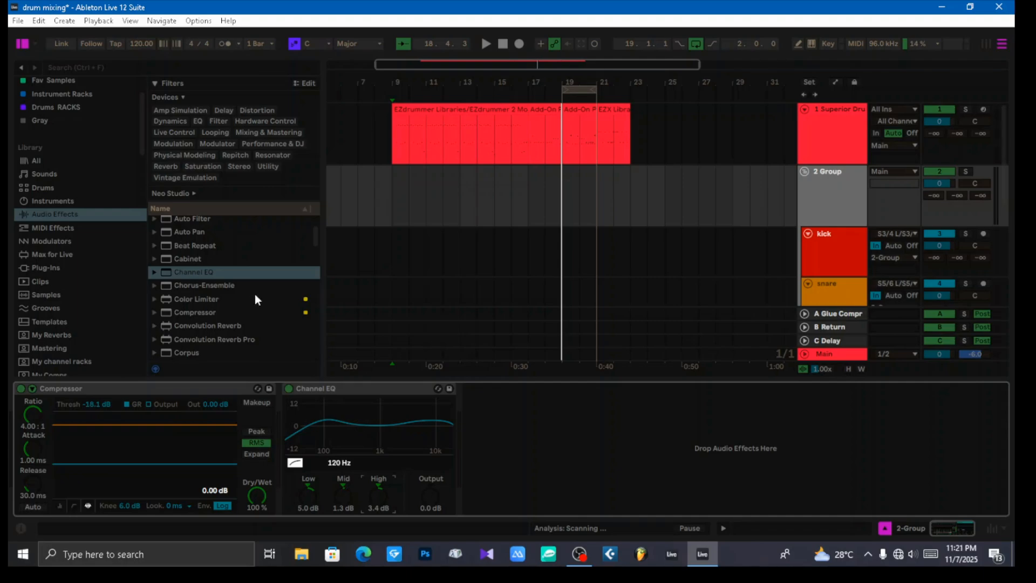
pyautogui.press('space')
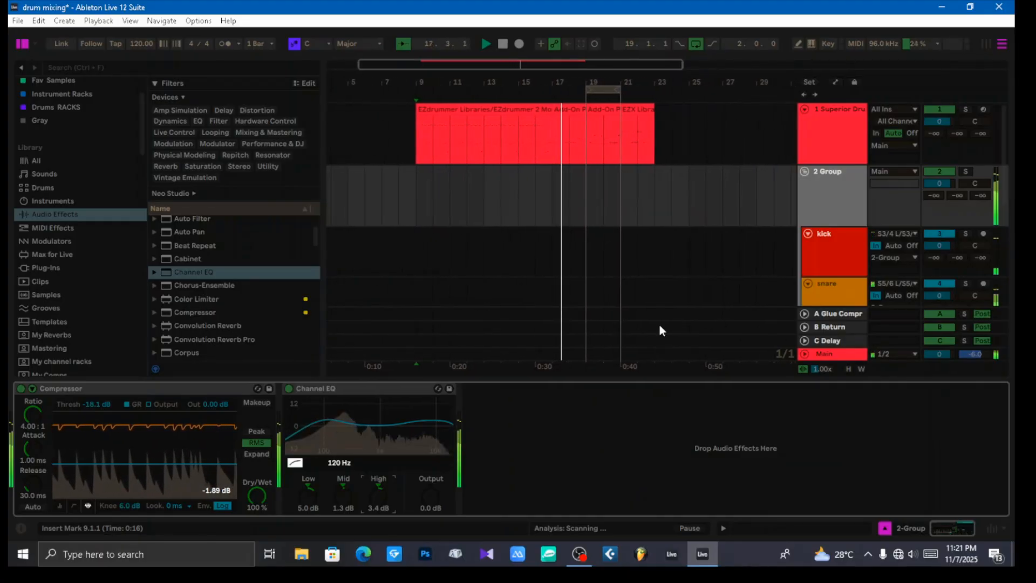
pyautogui.press('space')
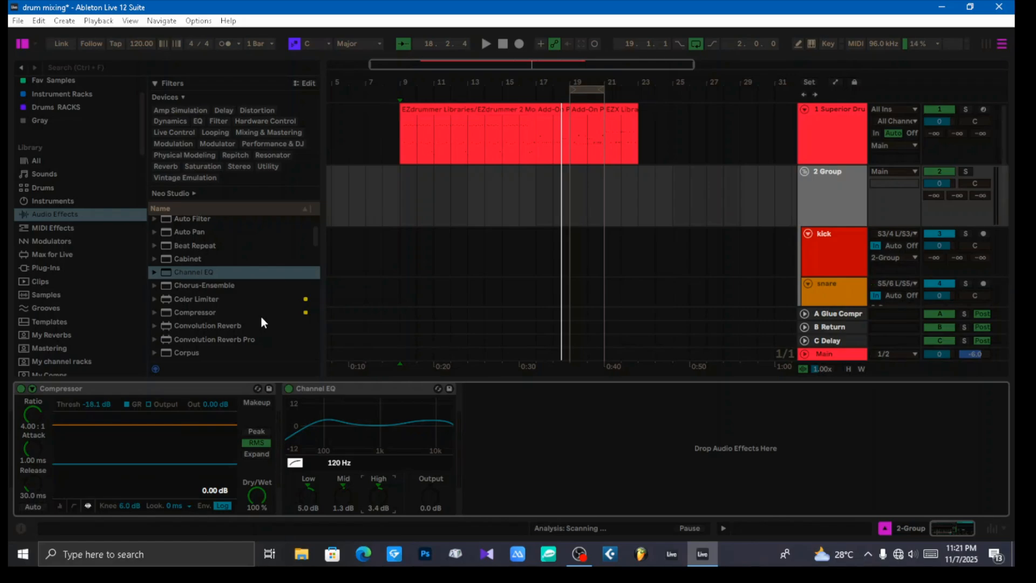
# Step: Add a Glue Compressor after the Channel EQ on the 2 Group bus
pyautogui.click(831, 198)
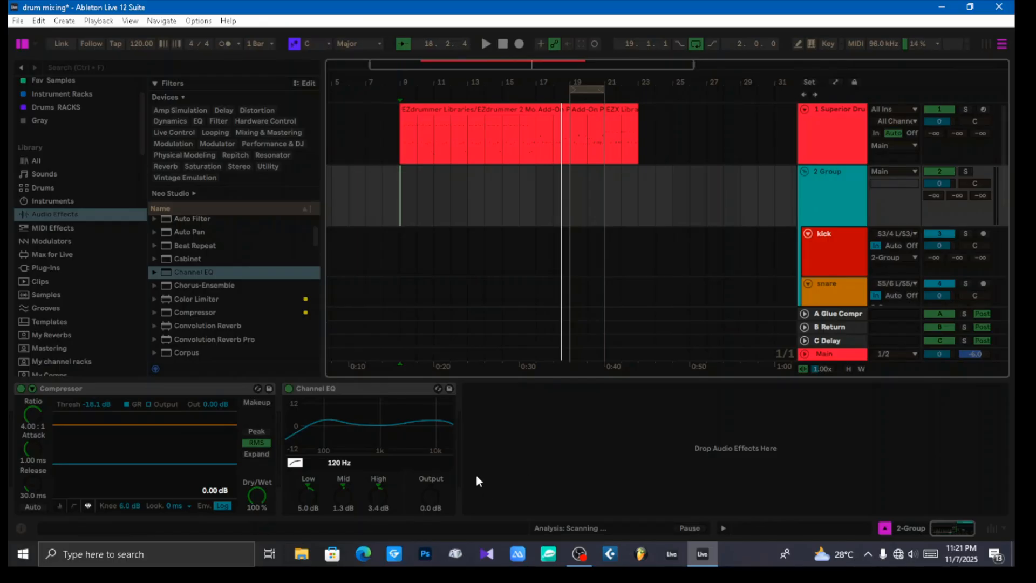
pyautogui.click(526, 463)
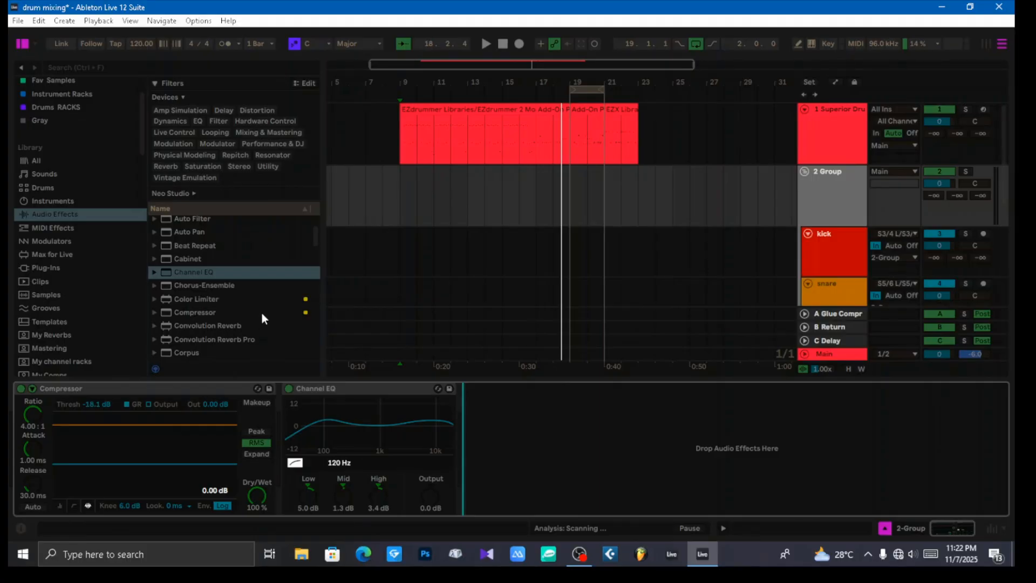
pyautogui.scroll(-3, 258, 317)
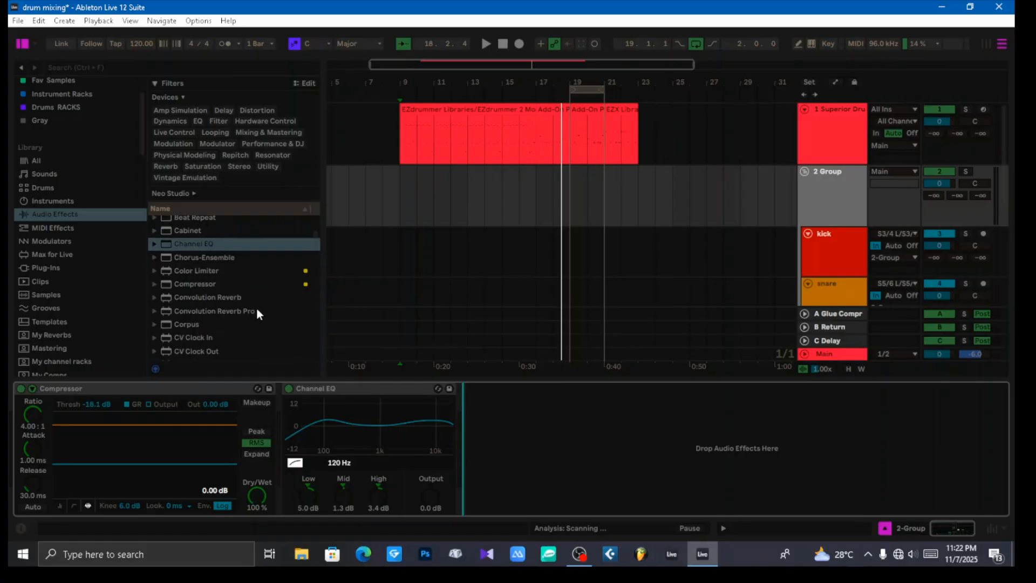
pyautogui.scroll(-20, 257, 300)
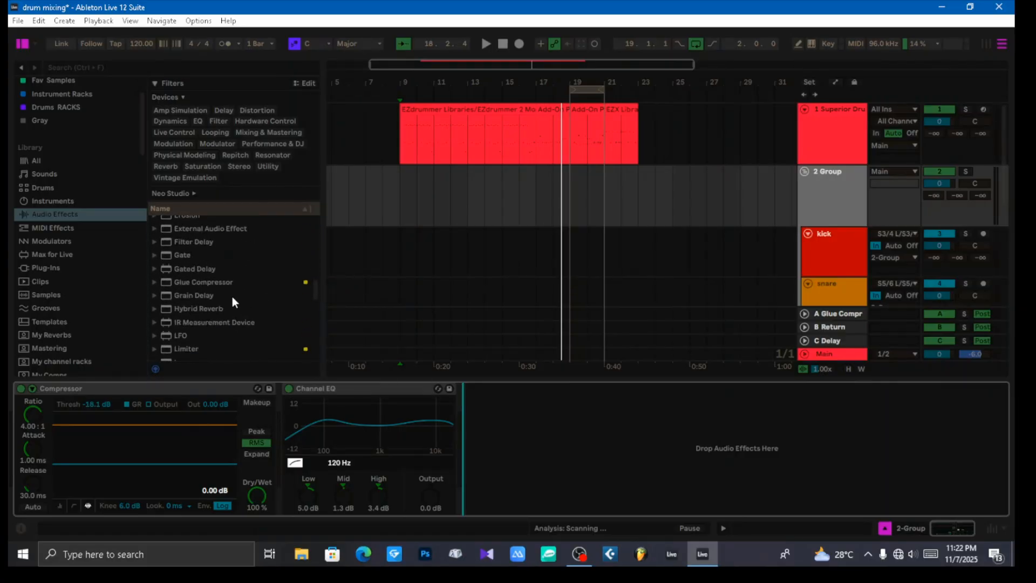
pyautogui.click(191, 282)
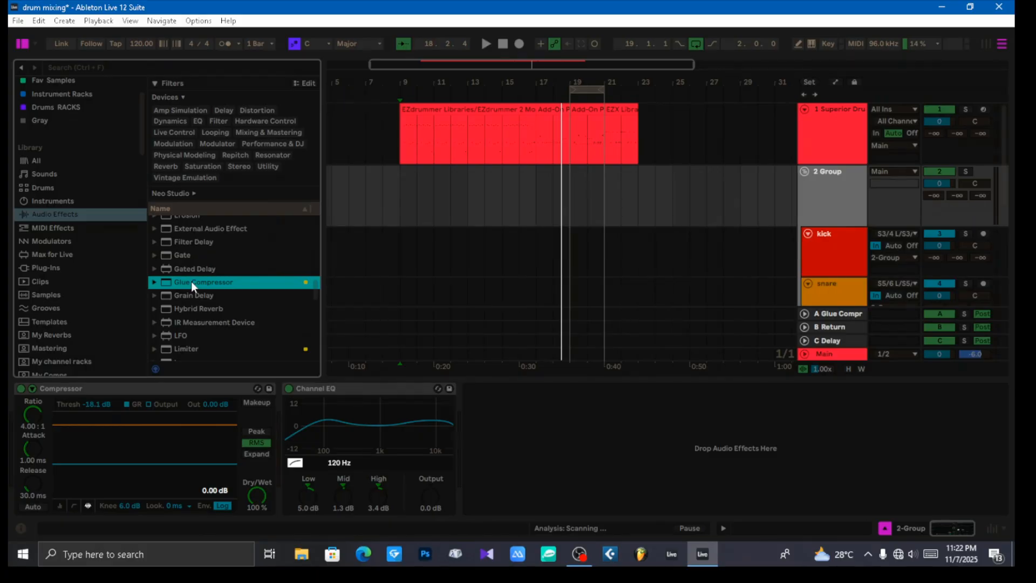
pyautogui.moveTo(191, 281); pyautogui.dragTo(532, 422)
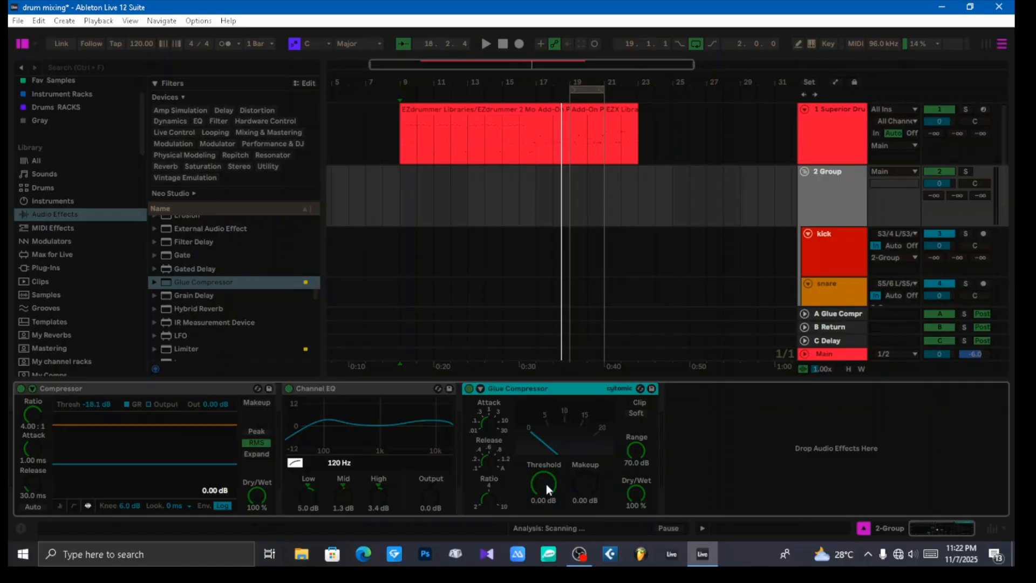
# Step: Set the Glue Compressor's threshold to -9.52 dB and its makeup gain to 4.13 dB during playback
pyautogui.press('space')
pyautogui.moveTo(546, 484); pyautogui.dragTo(546, 512)
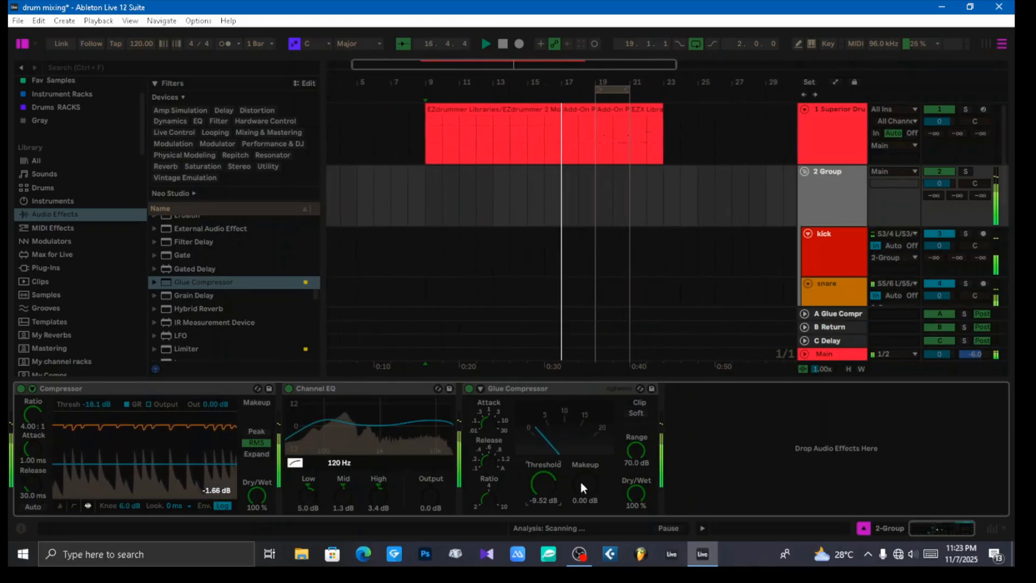
pyautogui.moveTo(581, 482); pyautogui.dragTo(582, 461)
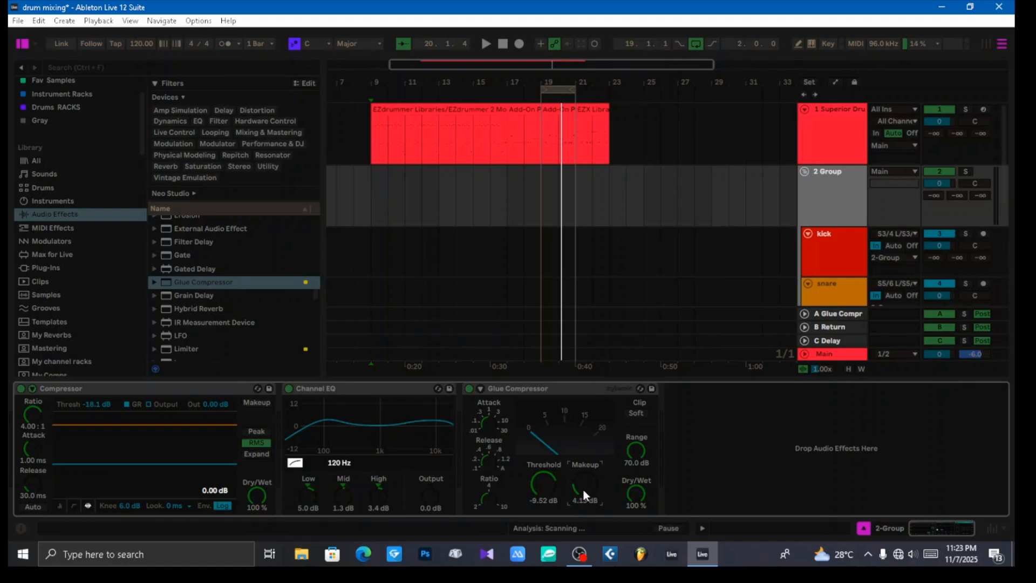
# Step: Enable Soft clipping on the Glue Compressor and readjust its makeup gain to 3.97 dB while auditioning the drums
pyautogui.press('space')
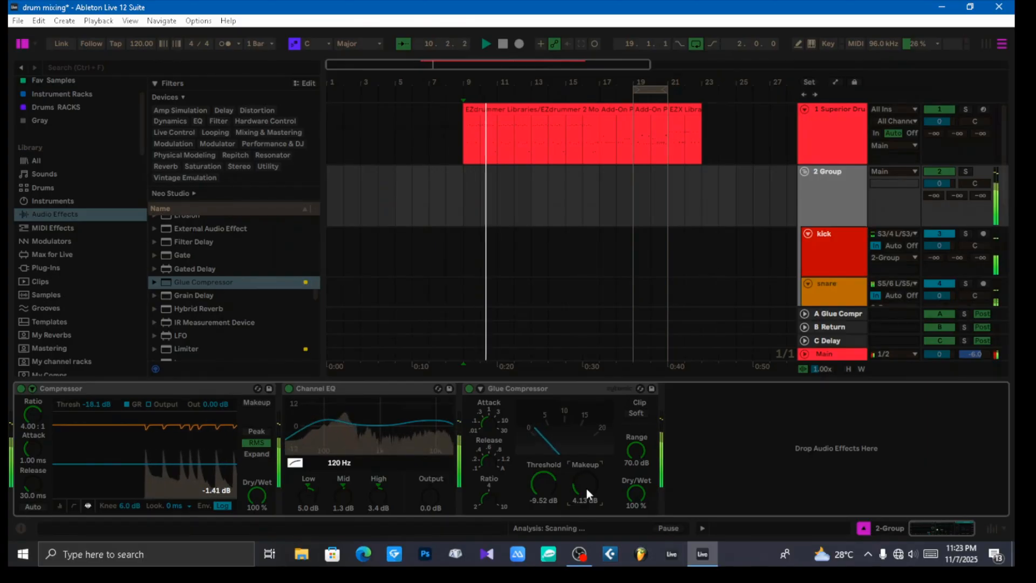
pyautogui.moveTo(587, 487); pyautogui.dragTo(587, 507)
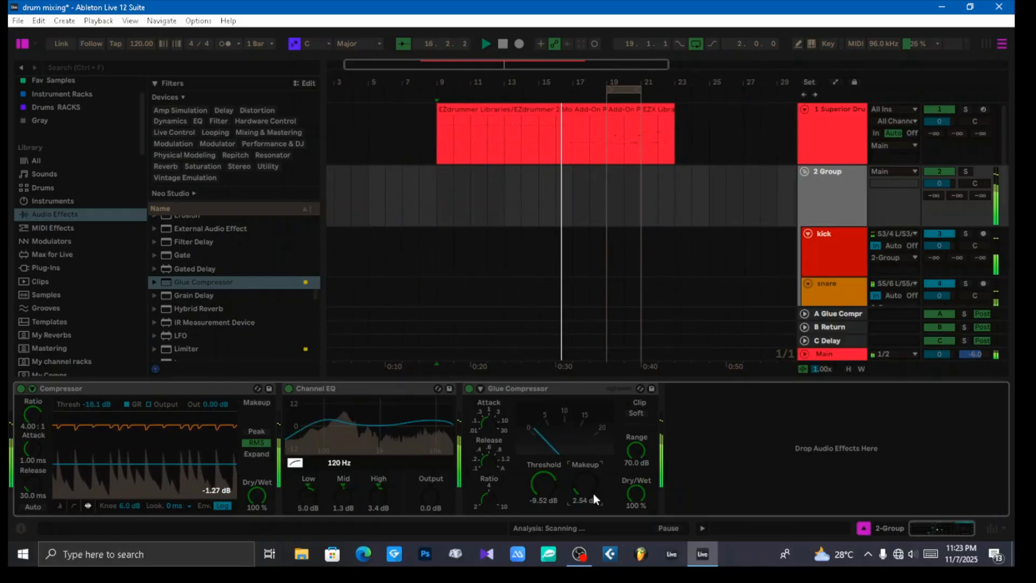
pyautogui.click(636, 413)
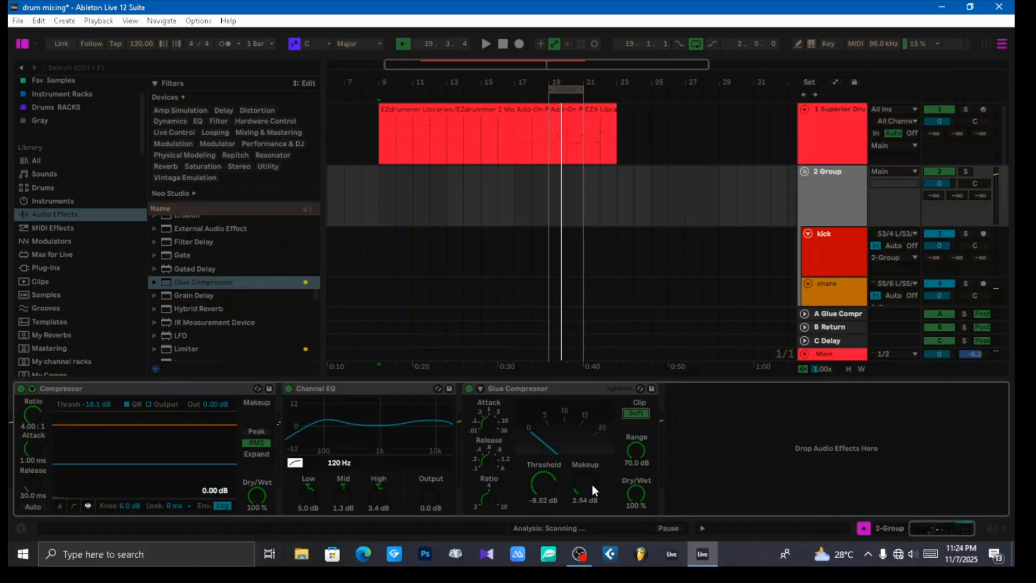
pyautogui.press('space')
pyautogui.moveTo(591, 484); pyautogui.dragTo(591, 474)
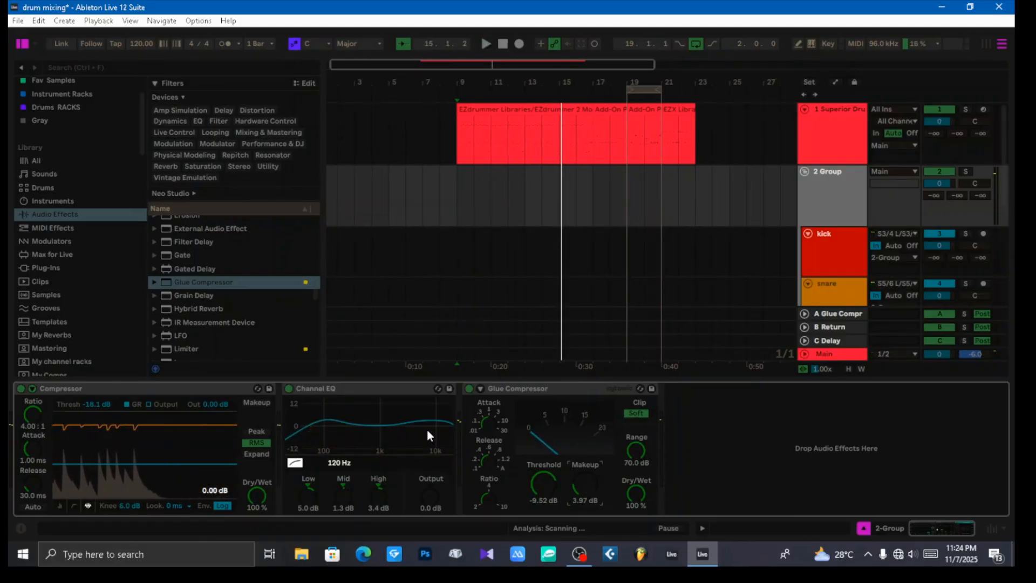
# Step: Add a Saturator after the Glue Compressor with Drive at 6.00 dB and Output at -6.00 dB
pyautogui.scroll(-2, 256, 300)
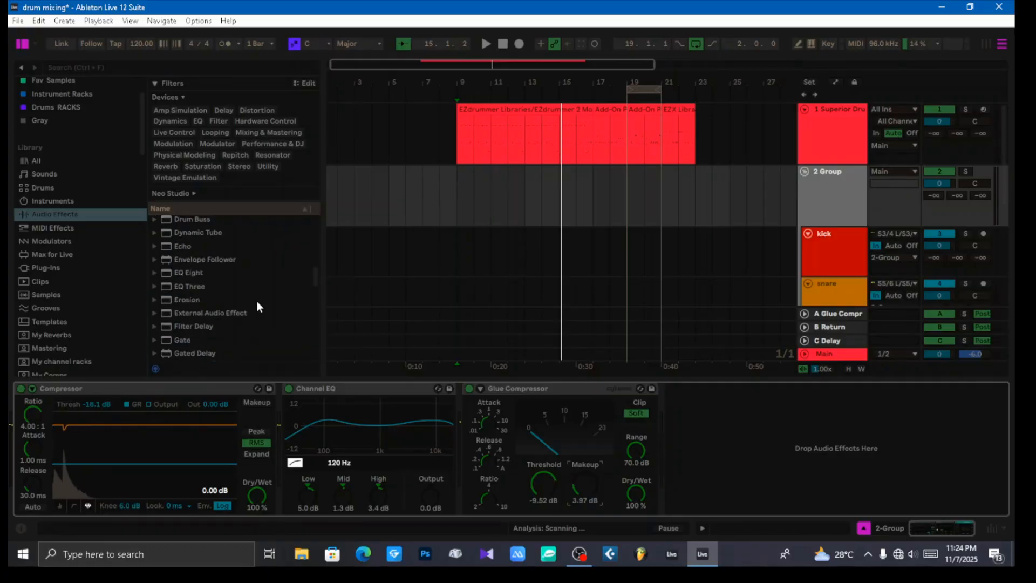
pyautogui.scroll(-12, 261, 301)
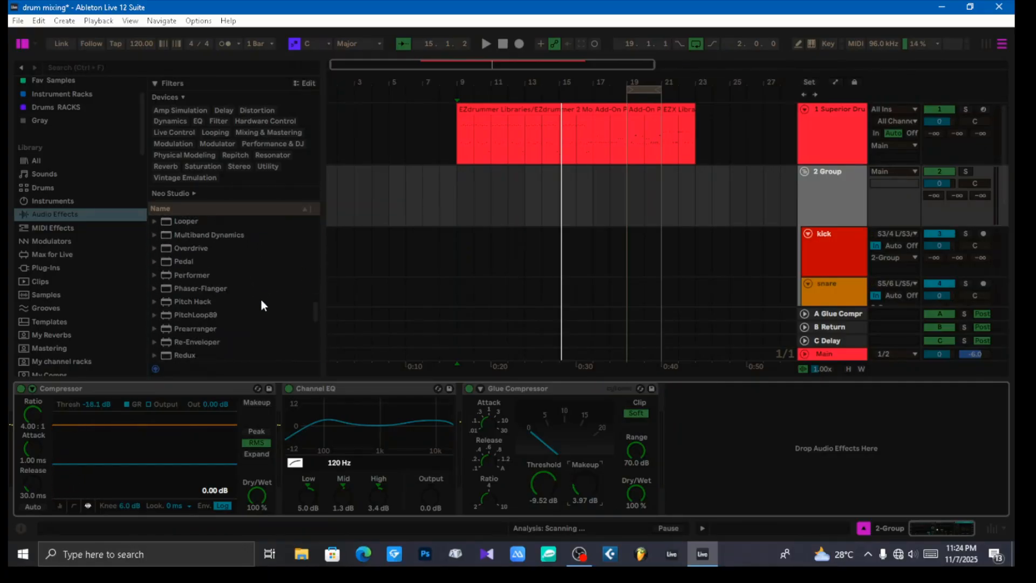
pyautogui.click(193, 338)
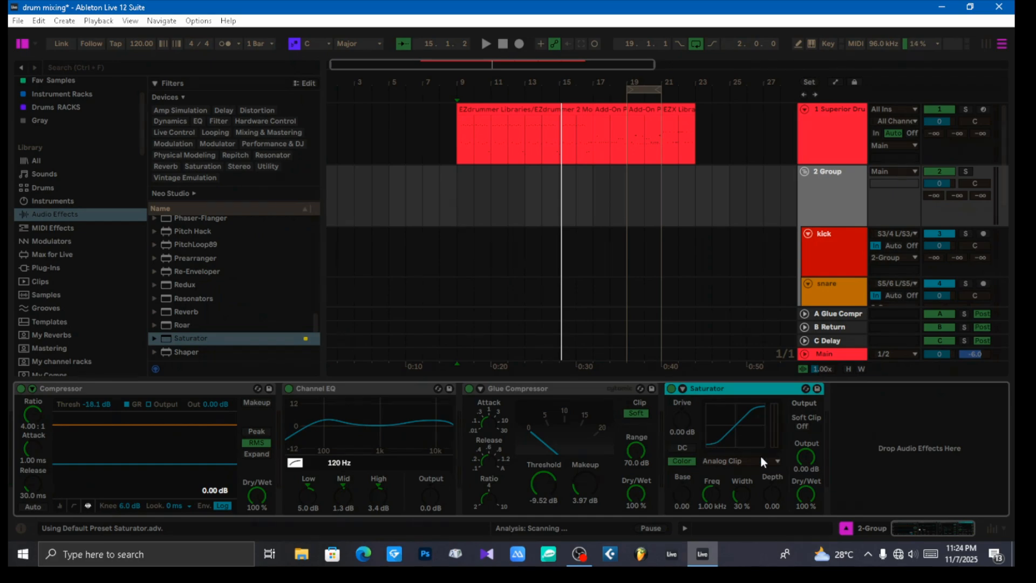
pyautogui.click(805, 459)
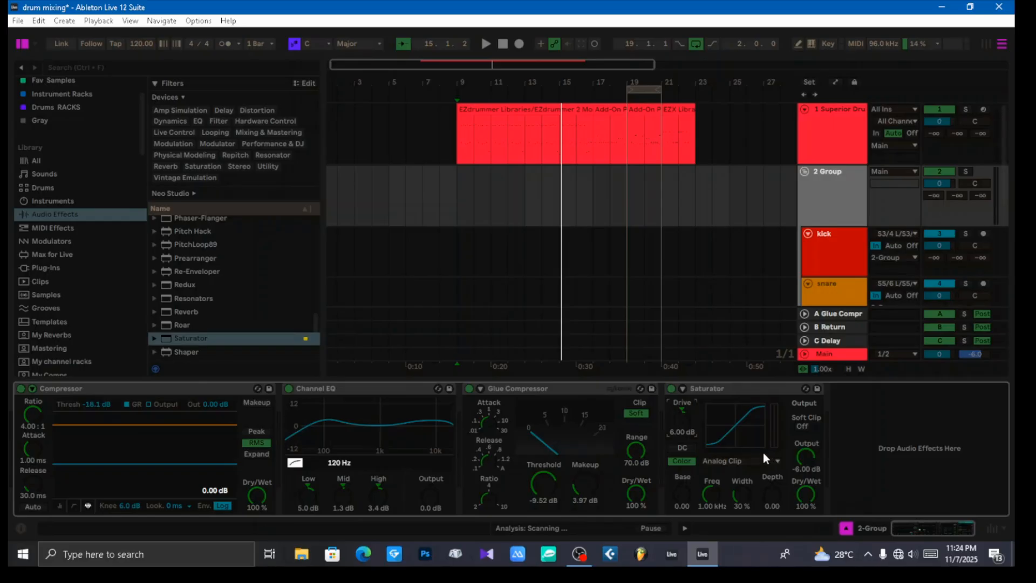
# Step: Play the drums in the Session View mixer and reset the 2 Group and Main peak readouts to check their levels
pyautogui.press('space')
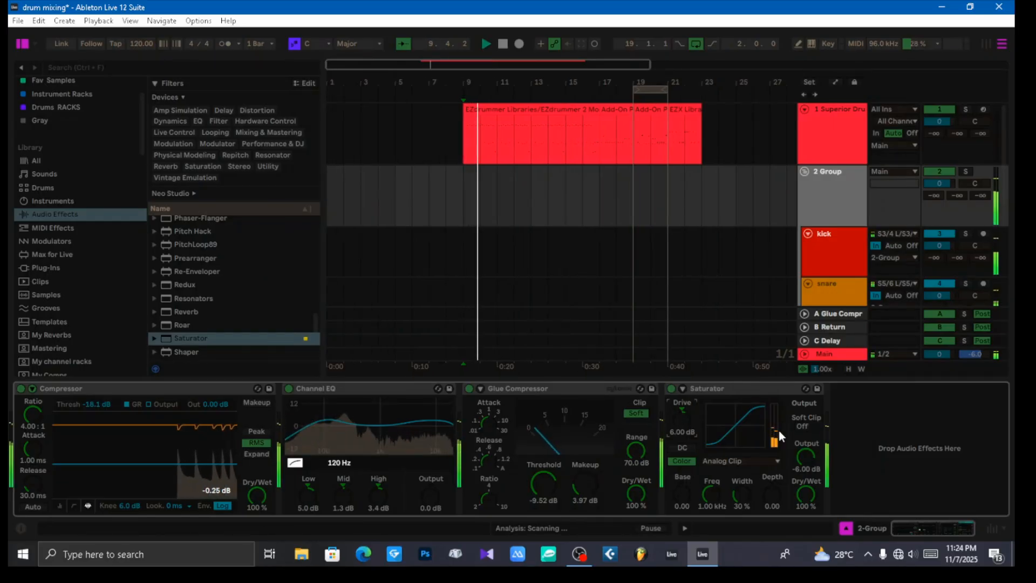
pyautogui.click(844, 202)
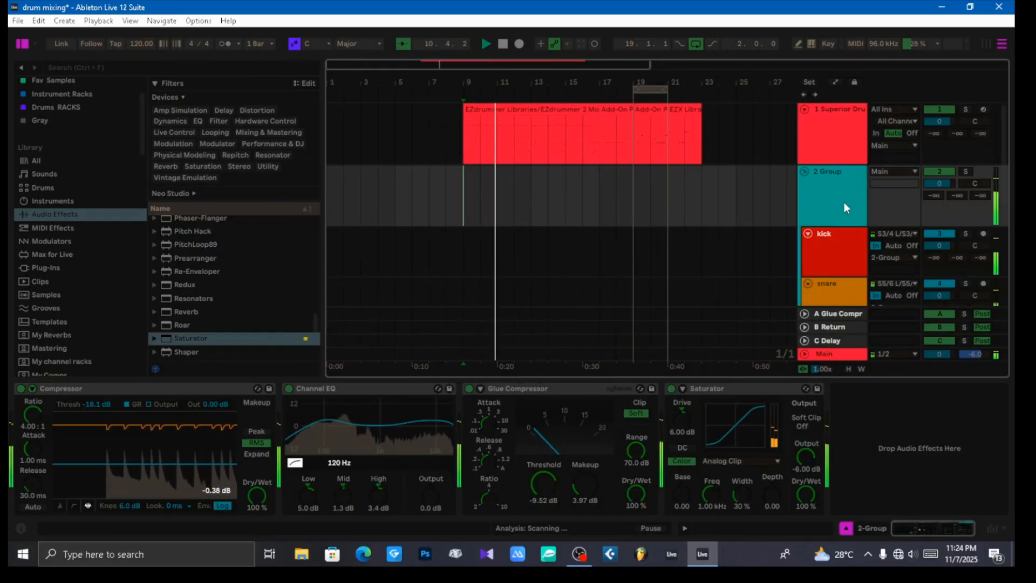
pyautogui.press('Tab')
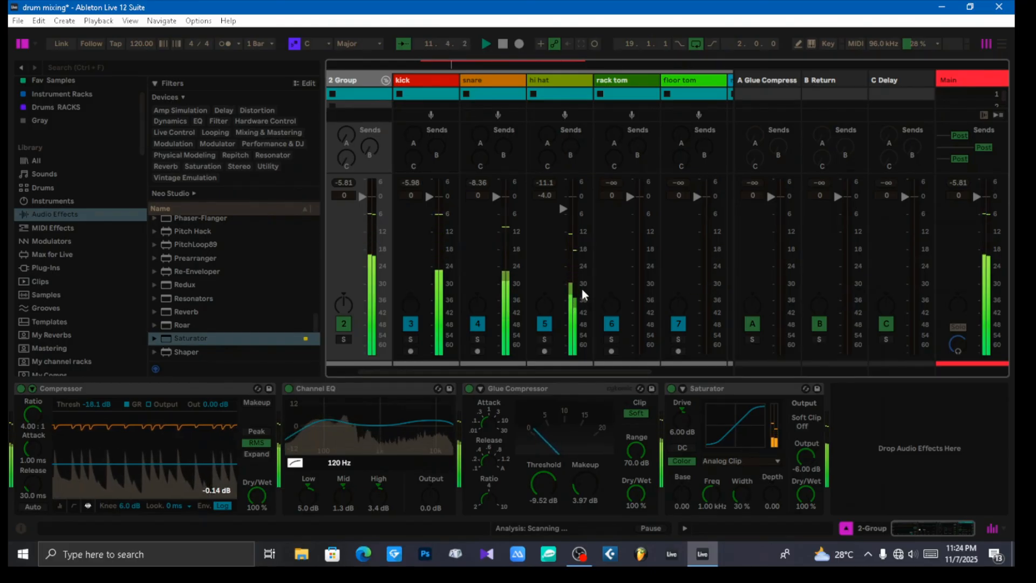
pyautogui.click(343, 184)
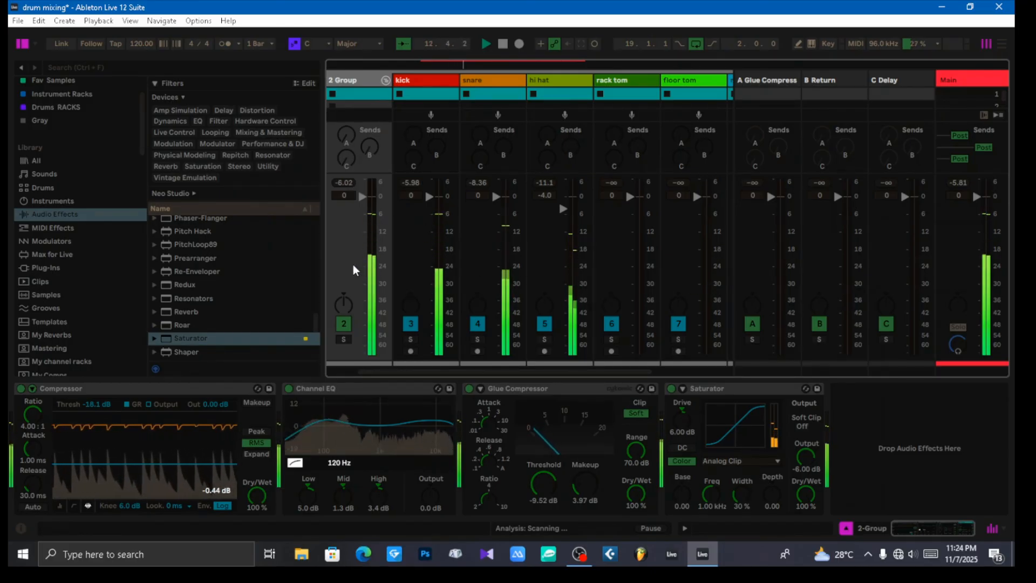
pyautogui.click(958, 182)
pyautogui.press('space')
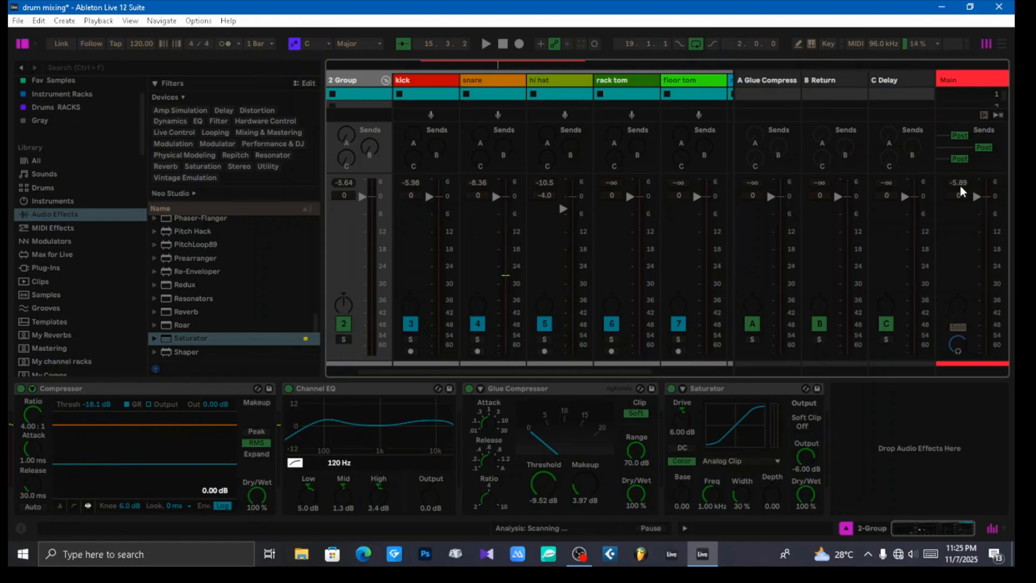
pyautogui.press('space')
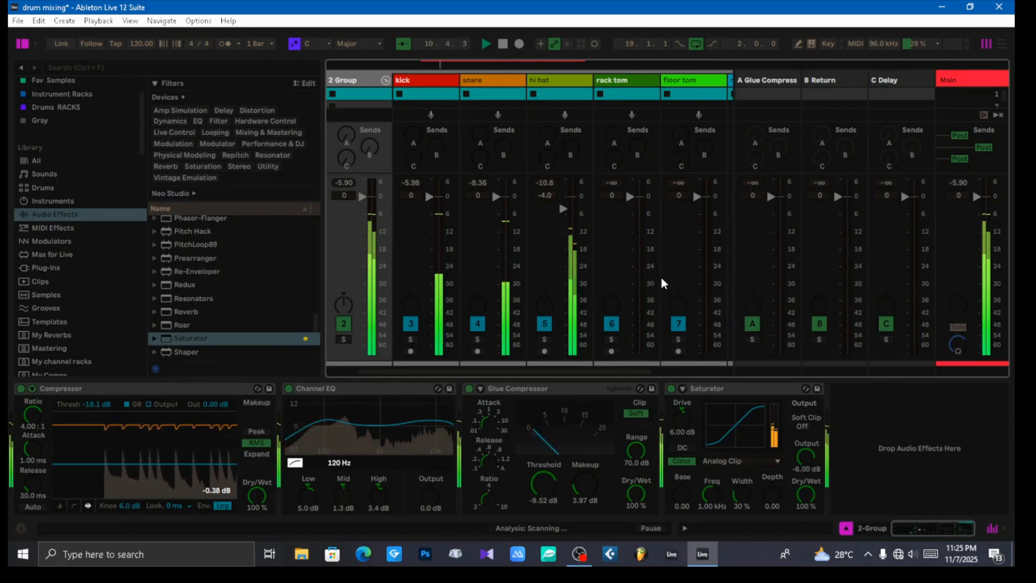
pyautogui.press('space')
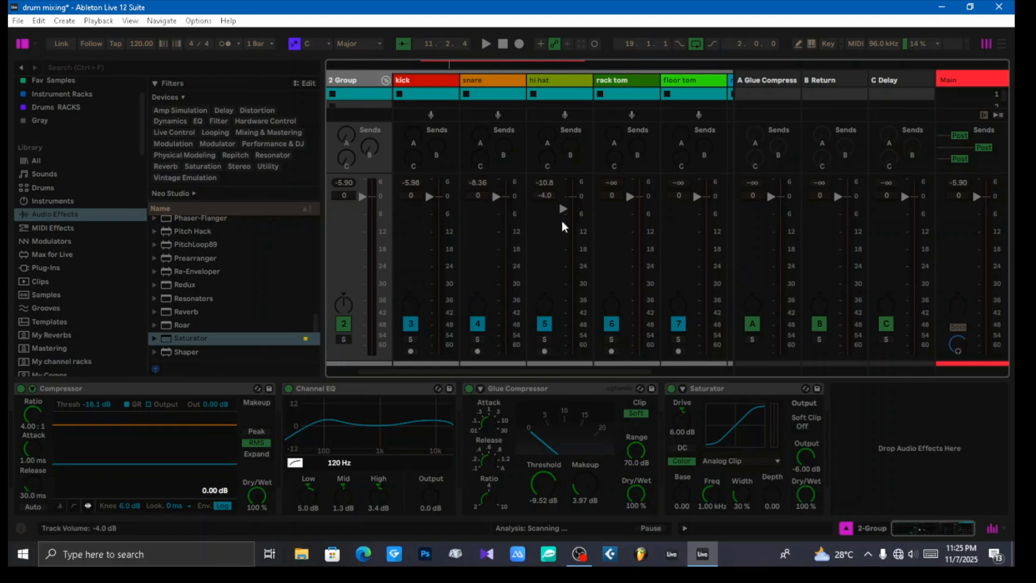
# Step: Lower the hi hat track's volume to -8.0 dB while the drums play
pyautogui.press('space')
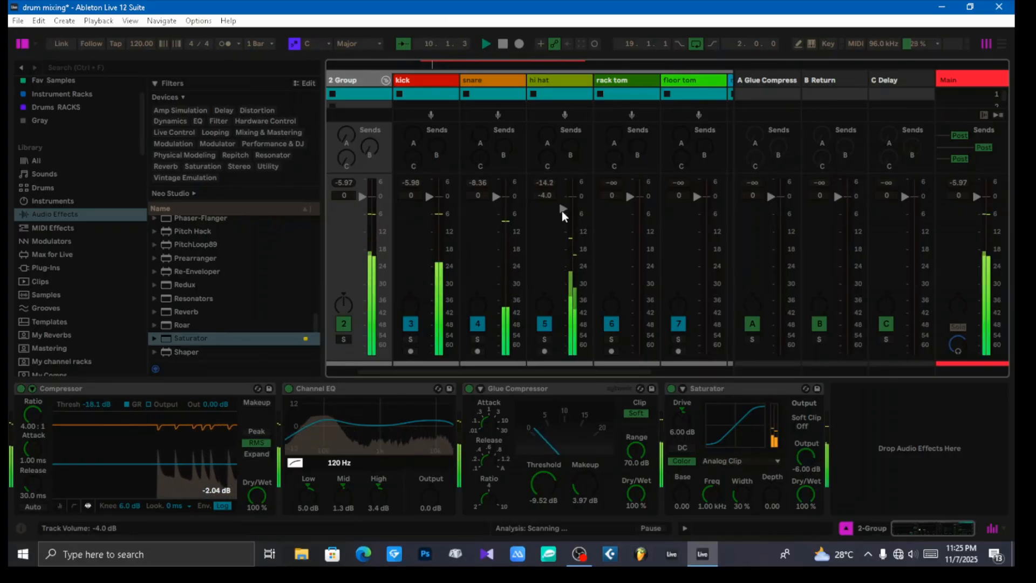
pyautogui.moveTo(563, 209); pyautogui.dragTo(561, 222)
pyautogui.moveTo(589, 371); pyautogui.dragTo(694, 382)
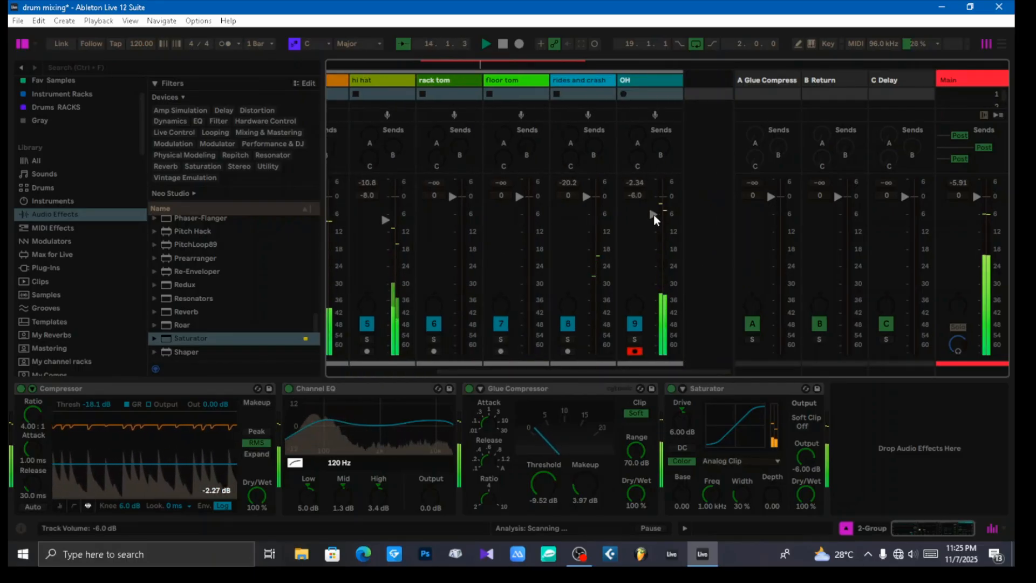
# Step: Lower the OH track's volume to -8.2 dB and the rides and crash track to -5.6 dB during playback
pyautogui.moveTo(654, 215)
pyautogui.mouseDown()
pyautogui.moveTo(654, 354)
pyautogui.moveTo(653, 221)
pyautogui.mouseUp()
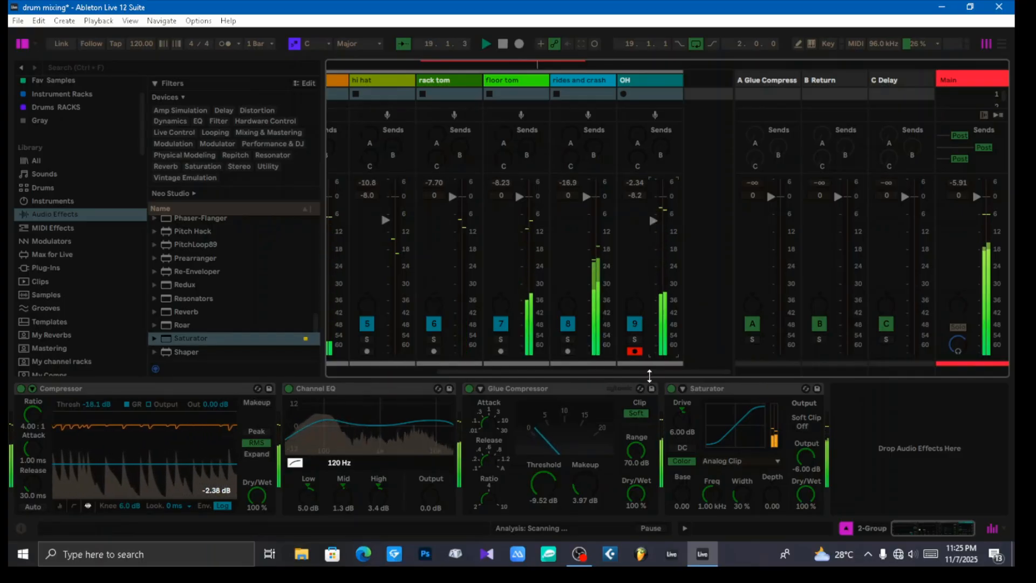
pyautogui.moveTo(650, 371); pyautogui.dragTo(620, 377)
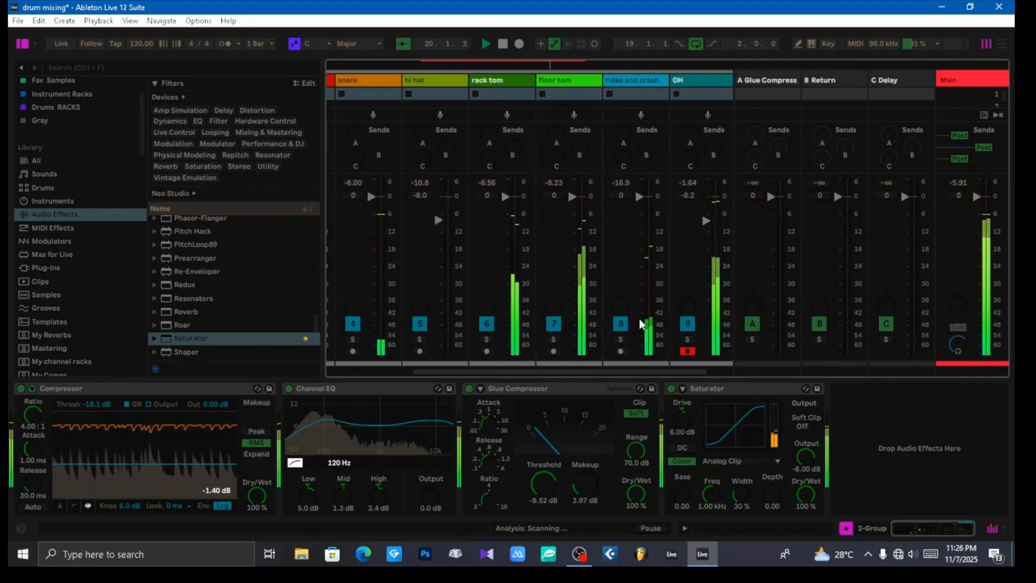
pyautogui.moveTo(639, 196); pyautogui.dragTo(639, 215)
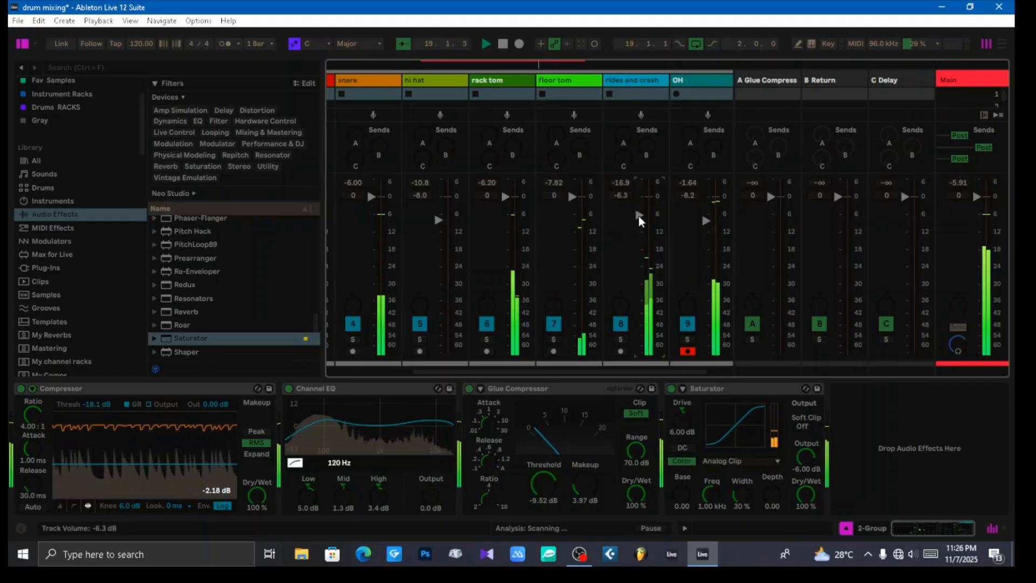
pyautogui.moveTo(639, 215); pyautogui.dragTo(639, 214)
# Step: Lower the floor tom track's volume to -1.5 dB and the rack tom track's volume to -2.7 dB
pyautogui.moveTo(572, 196); pyautogui.dragTo(572, 201)
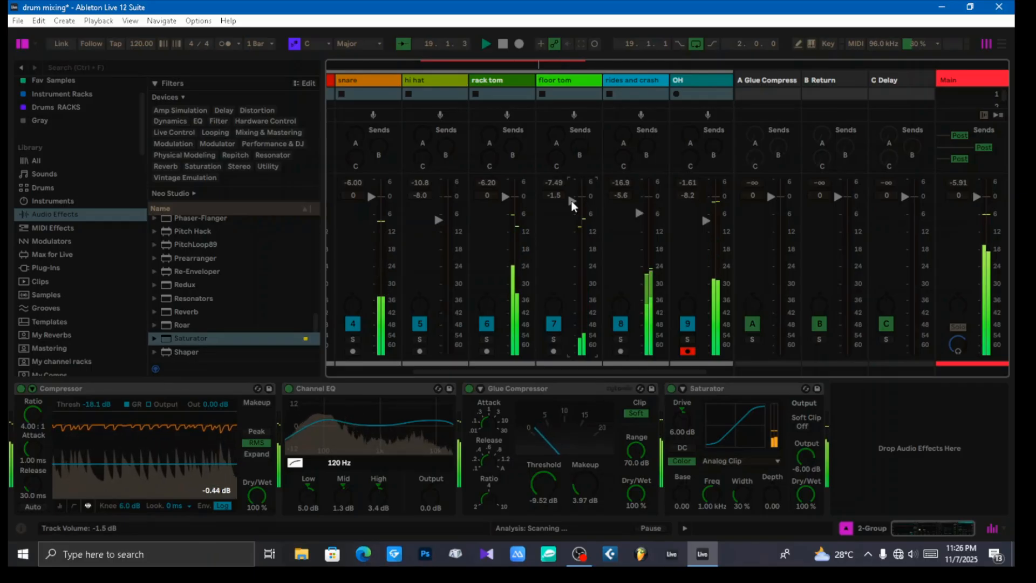
pyautogui.click(505, 198)
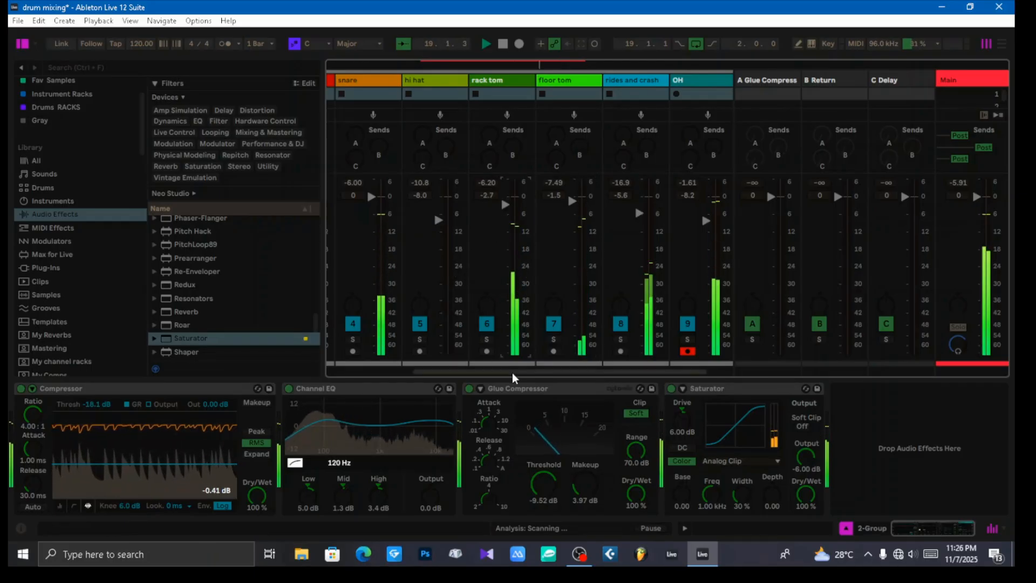
# Step: Trim the kick track's volume to -1.0 dB and the snare track's volume to -0.7 dB
pyautogui.moveTo(513, 372); pyautogui.dragTo(438, 375)
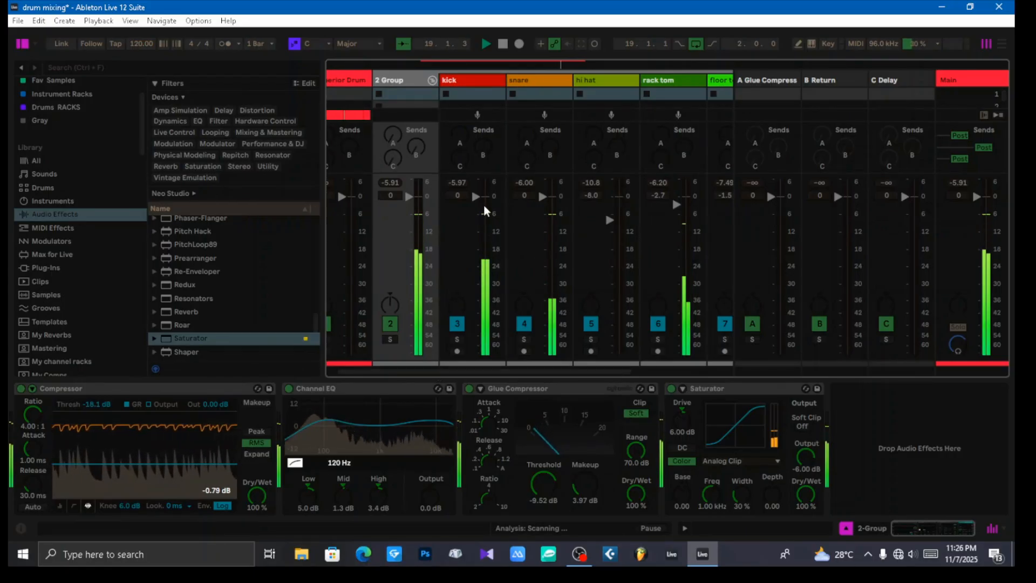
pyautogui.moveTo(475, 196); pyautogui.dragTo(475, 200)
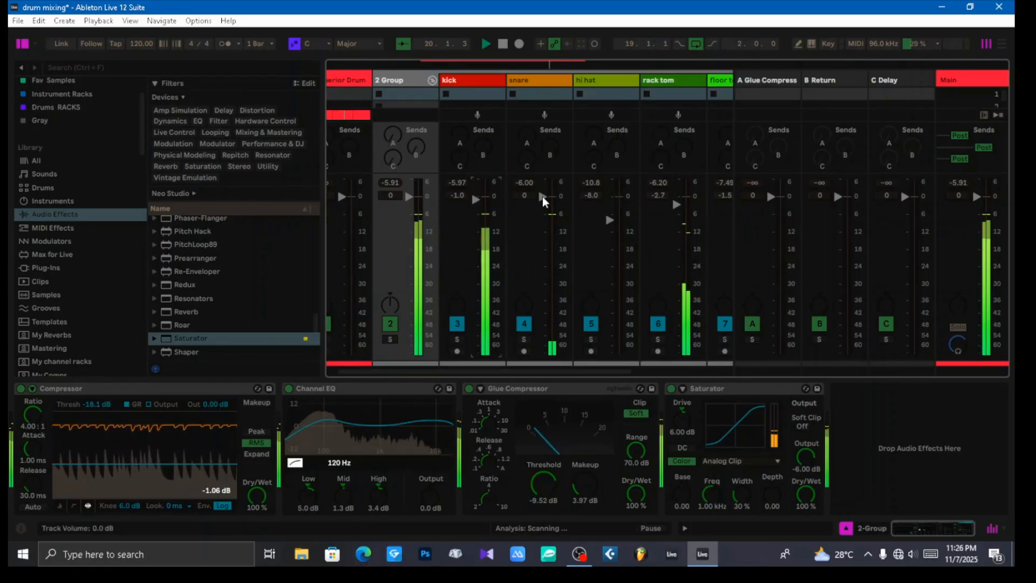
pyautogui.moveTo(543, 202); pyautogui.dragTo(543, 204)
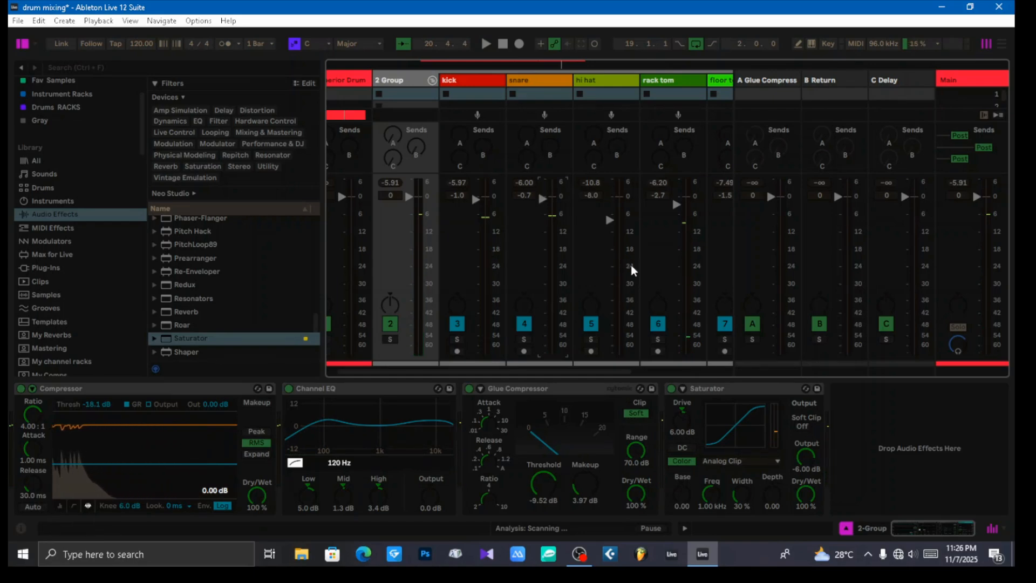
pyautogui.hscroll(5, 630, 264)
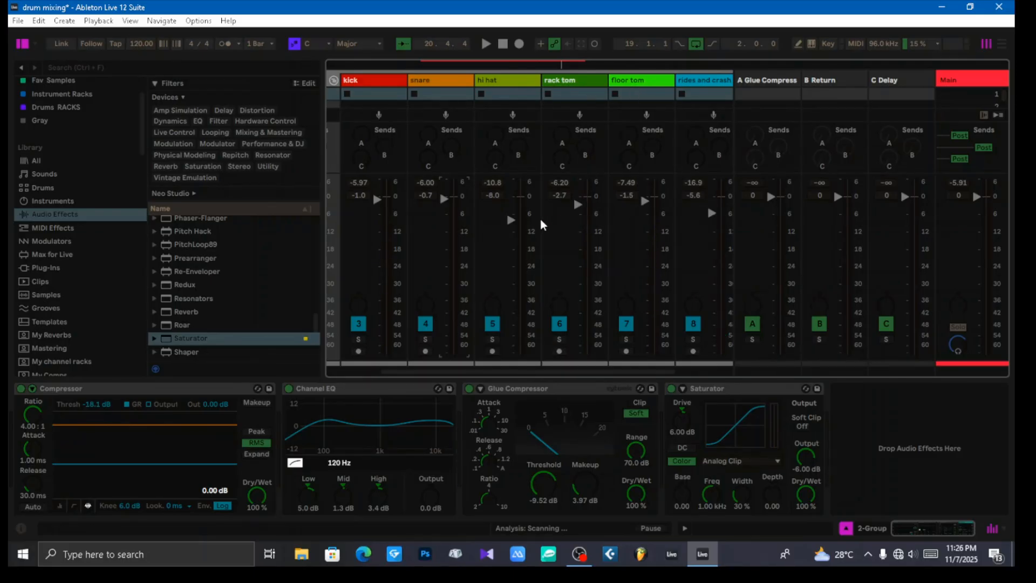
# Step: Open the Superior Drummer 3 plug-in from its track in Arrangement View and examine its drum kit and mixer channels
pyautogui.press('Tab')
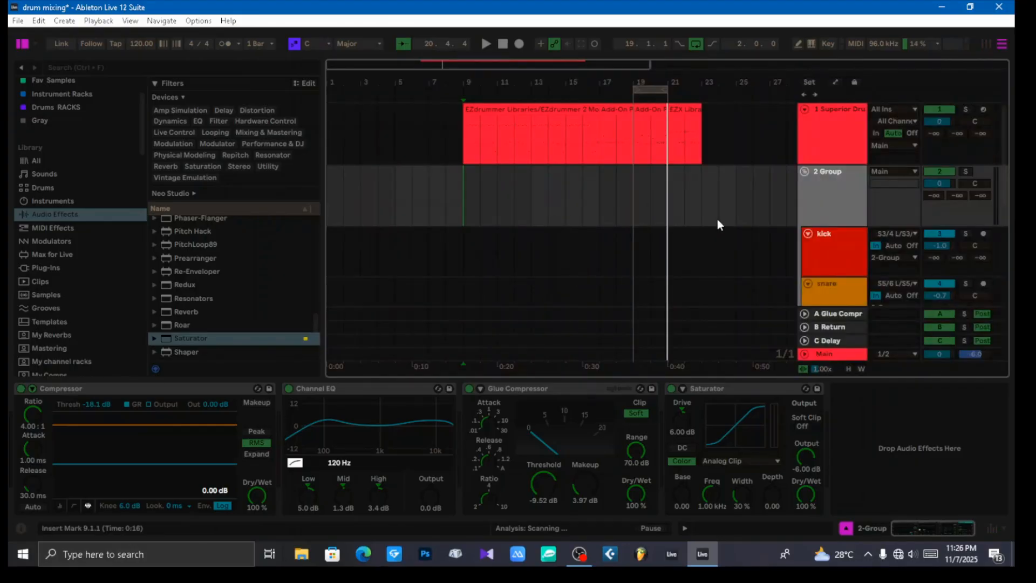
pyautogui.click(840, 138)
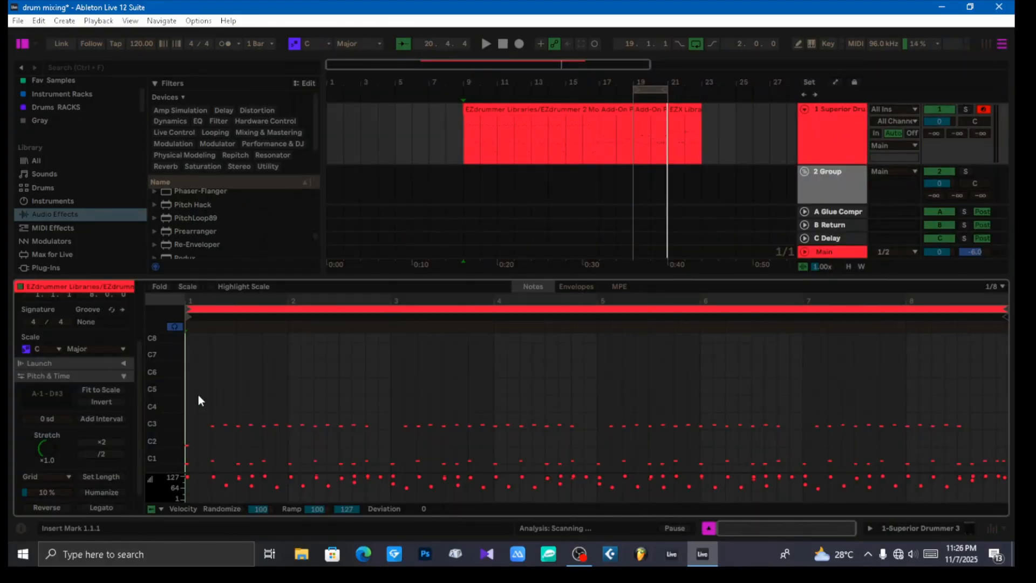
pyautogui.click(834, 135)
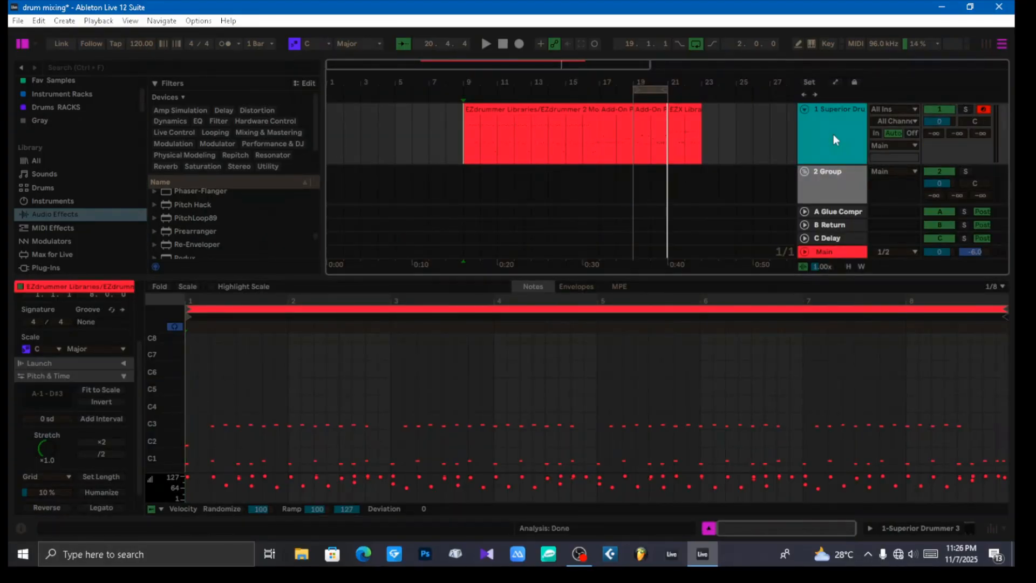
pyautogui.click(44, 389)
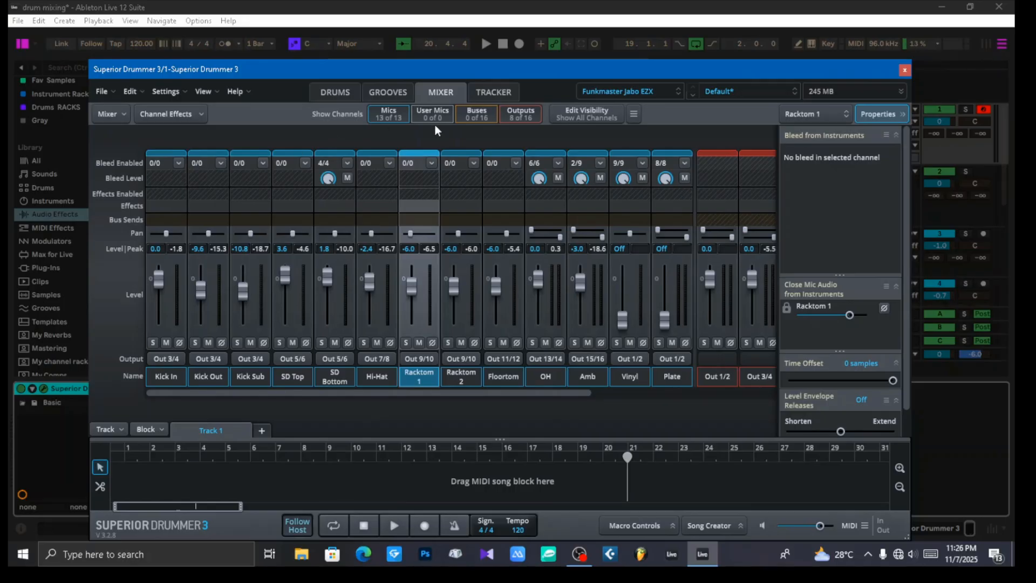
pyautogui.click(341, 94)
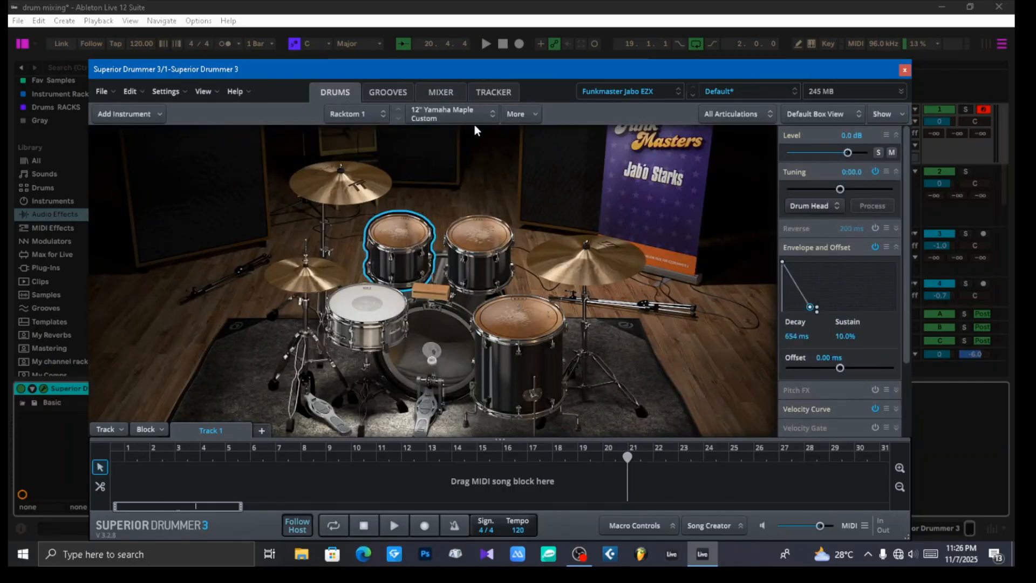
pyautogui.click(442, 89)
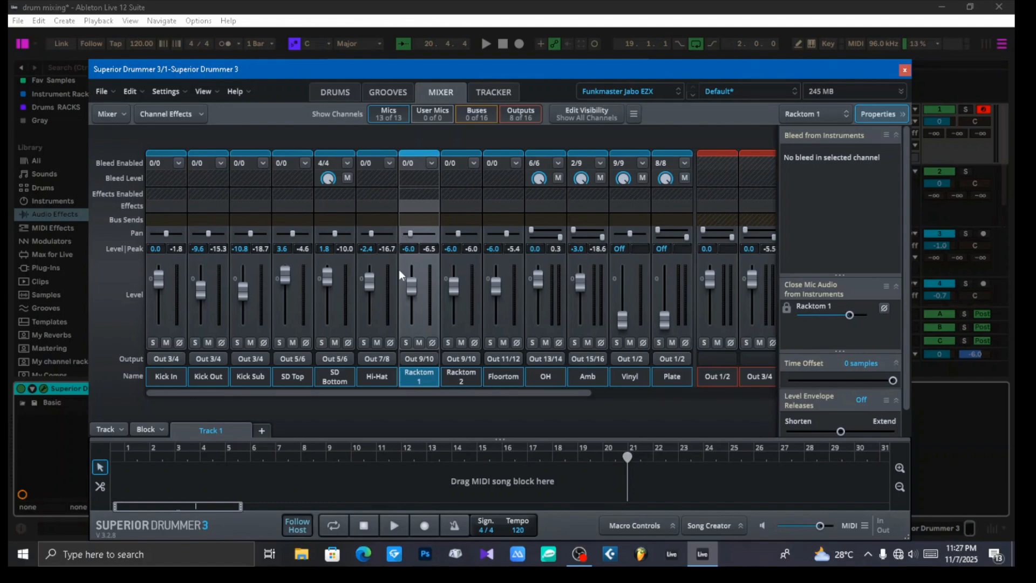
# Step: Check the hi-hat channel's pan setting in the Superior Drummer 3 mixer and close the plug-in
pyautogui.click(906, 71)
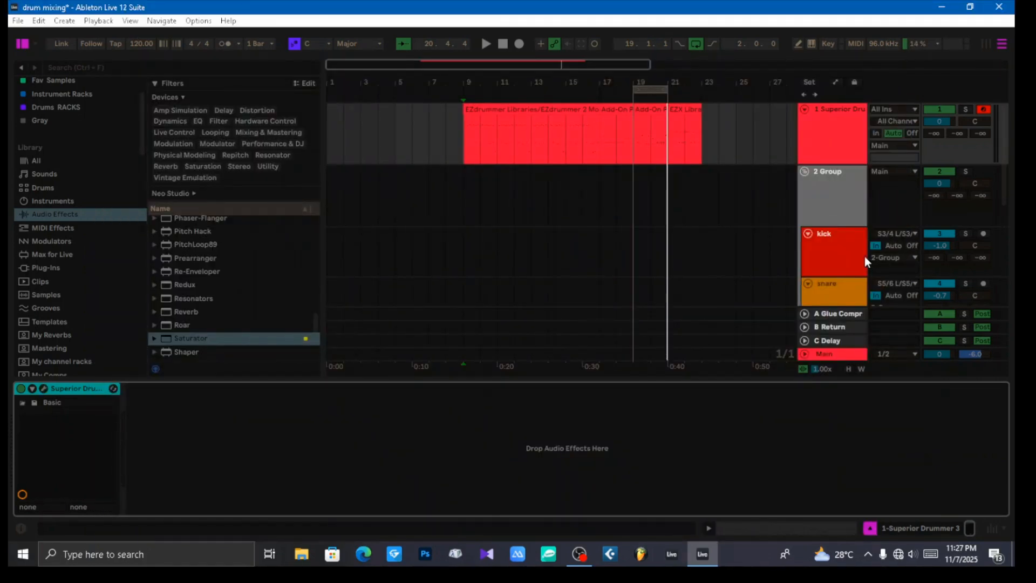
pyautogui.scroll(-5, 841, 245)
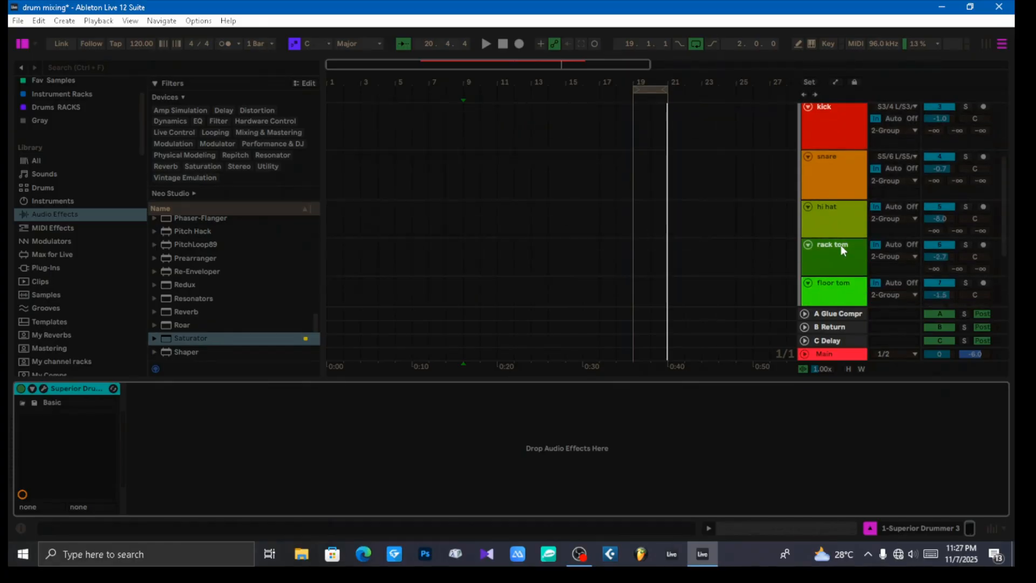
pyautogui.click(846, 216)
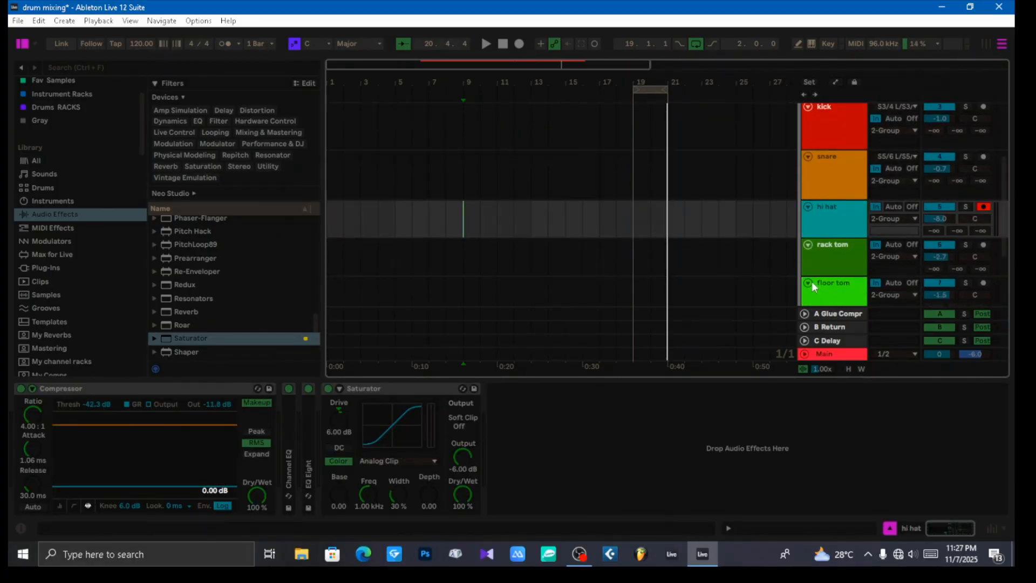
pyautogui.scroll(5, 820, 150)
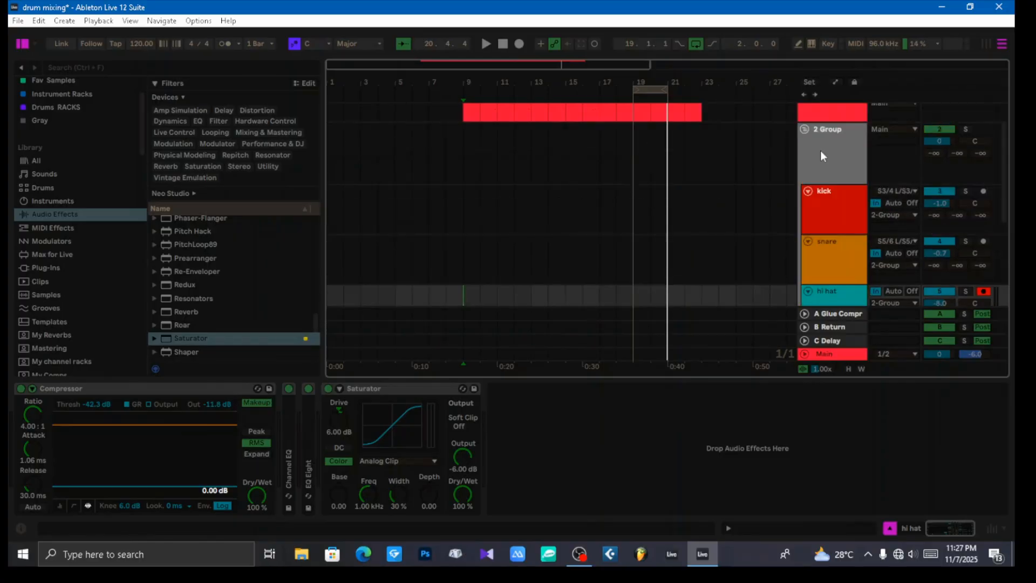
pyautogui.click(834, 116)
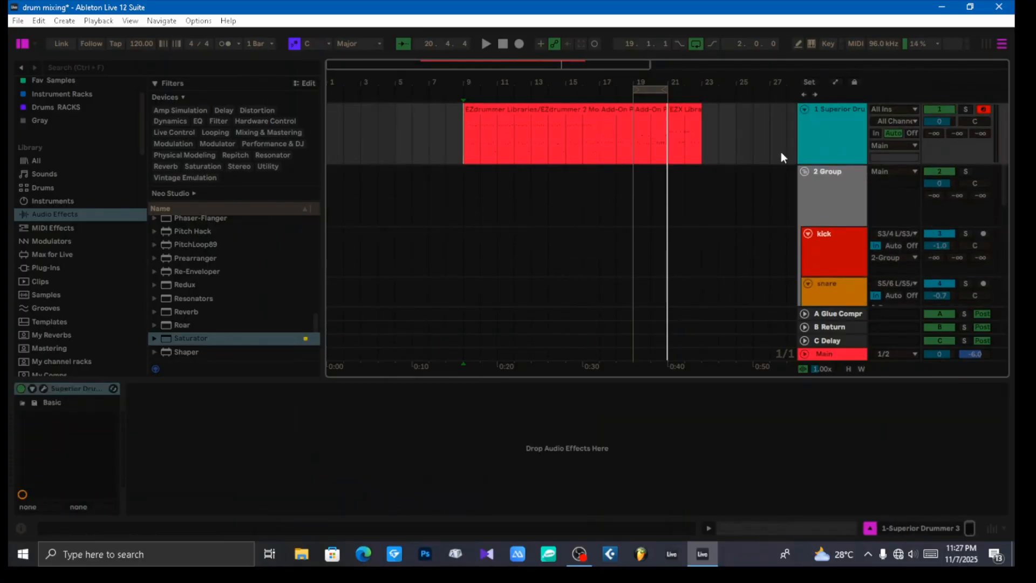
pyautogui.click(44, 388)
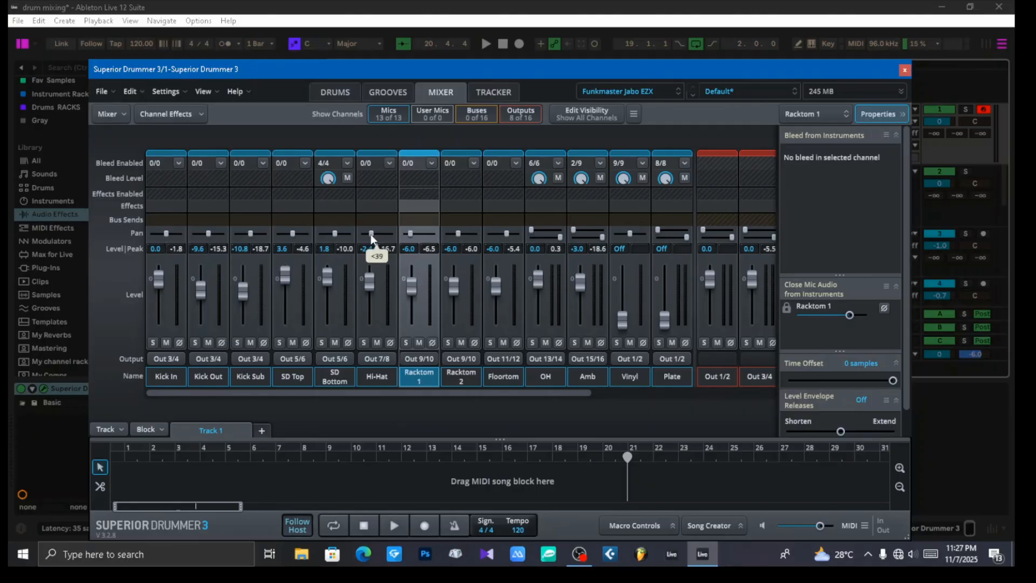
pyautogui.click(904, 70)
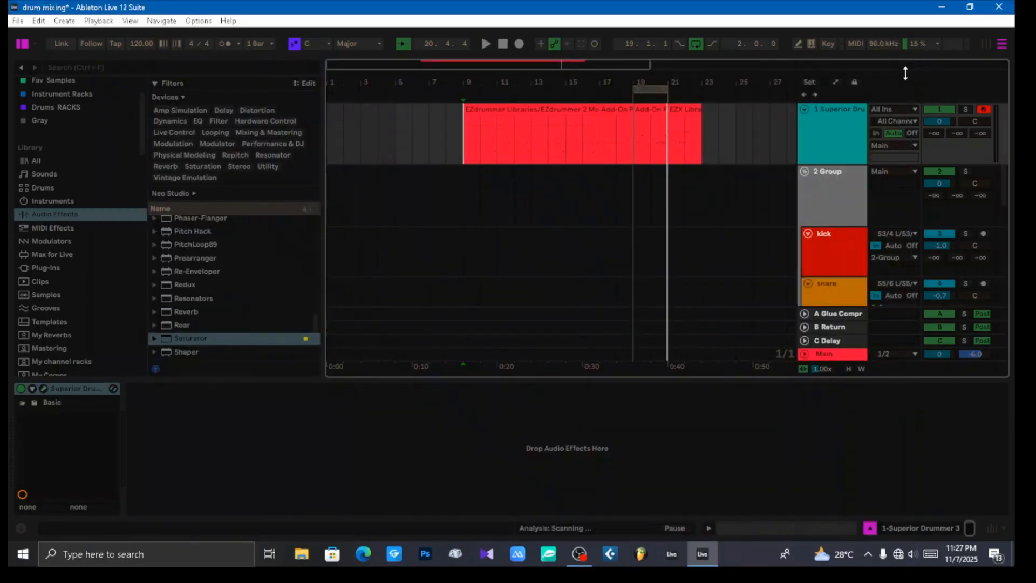
# Step: Pan the hi hat track to 10L while the drums play, and stop playback
pyautogui.scroll(-2, 846, 245)
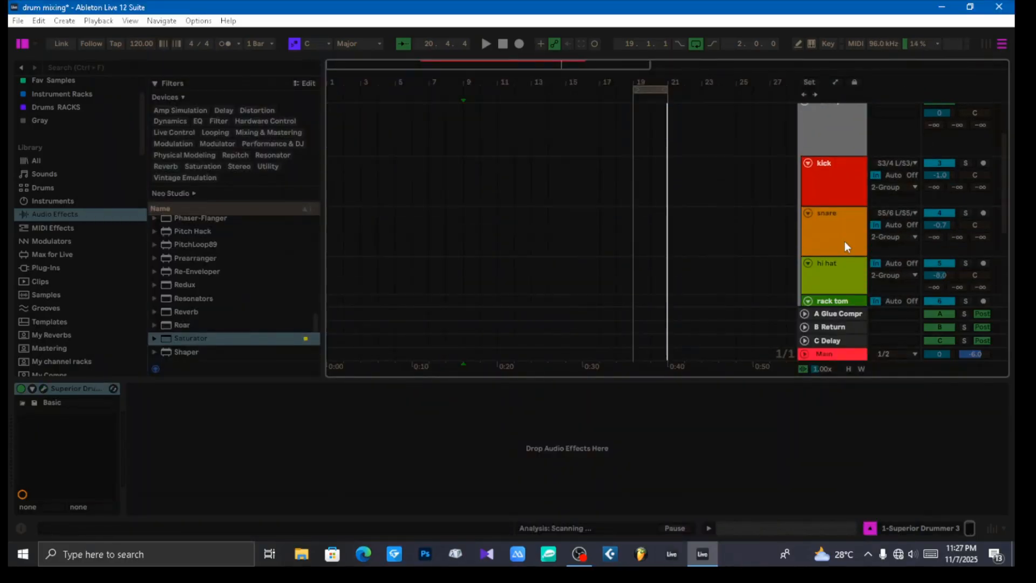
pyautogui.press('space')
pyautogui.click(841, 270)
pyautogui.scroll(-1, 841, 270)
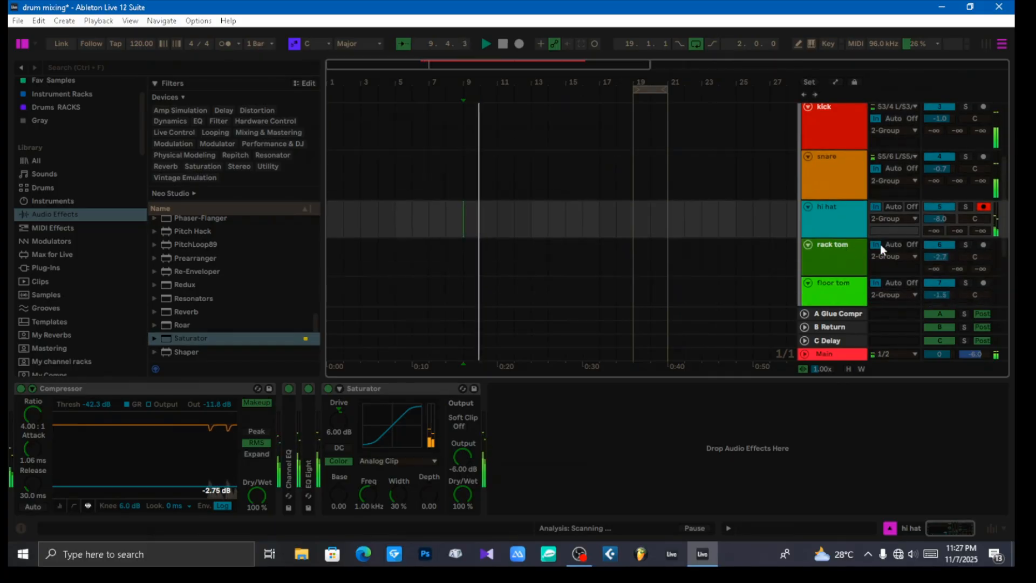
pyautogui.moveTo(970, 216); pyautogui.dragTo(971, 234)
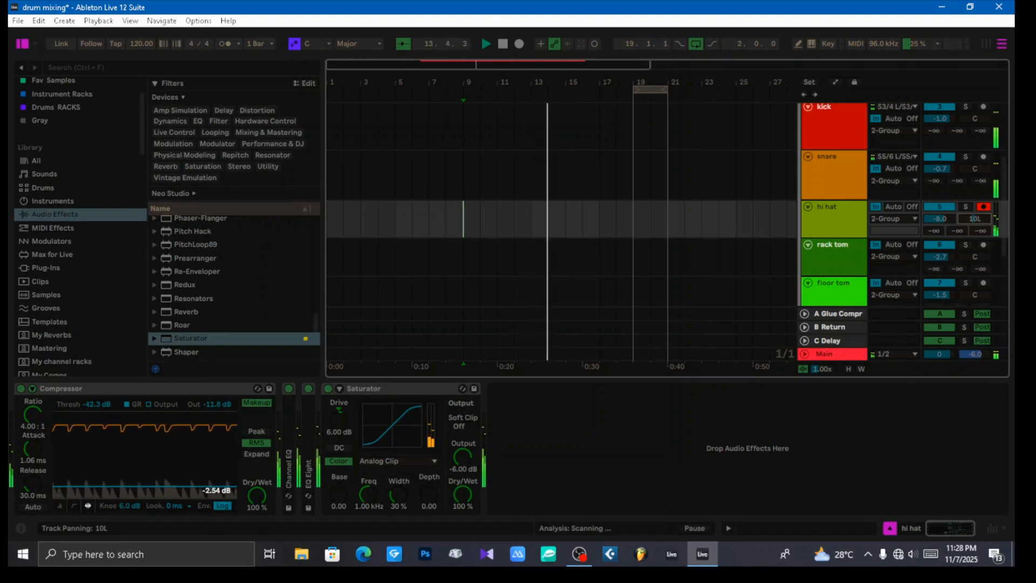
pyautogui.scroll(2, 978, 221)
pyautogui.scroll(-1, 973, 218)
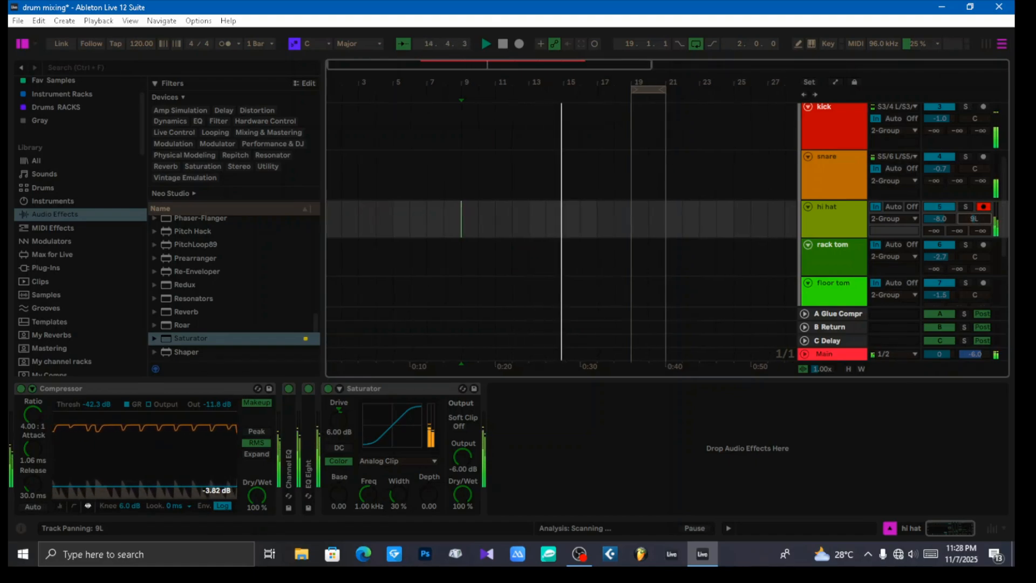
pyautogui.click(837, 219)
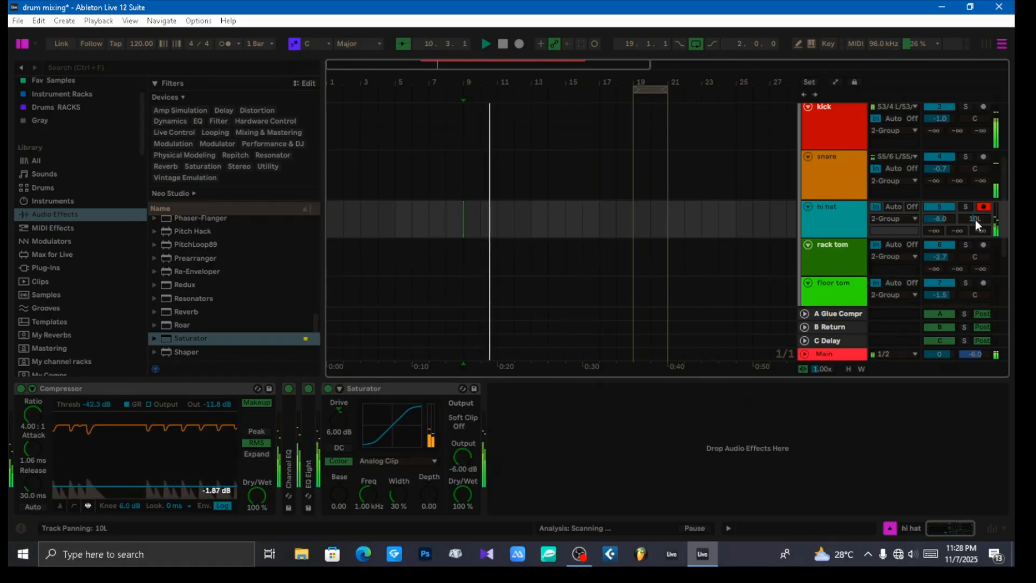
pyautogui.moveTo(975, 220); pyautogui.dragTo(975, 218)
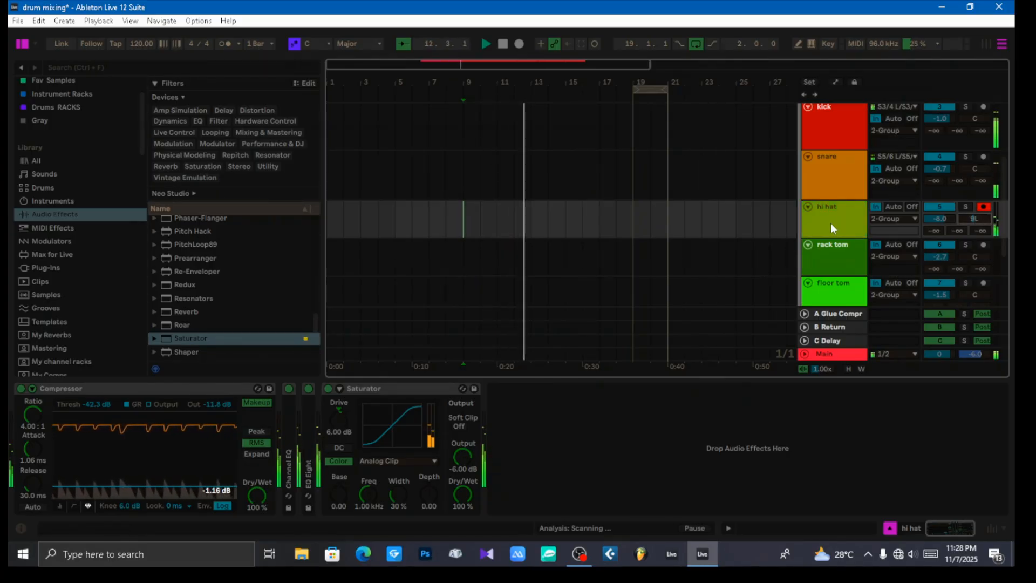
pyautogui.scroll(-2, 830, 223)
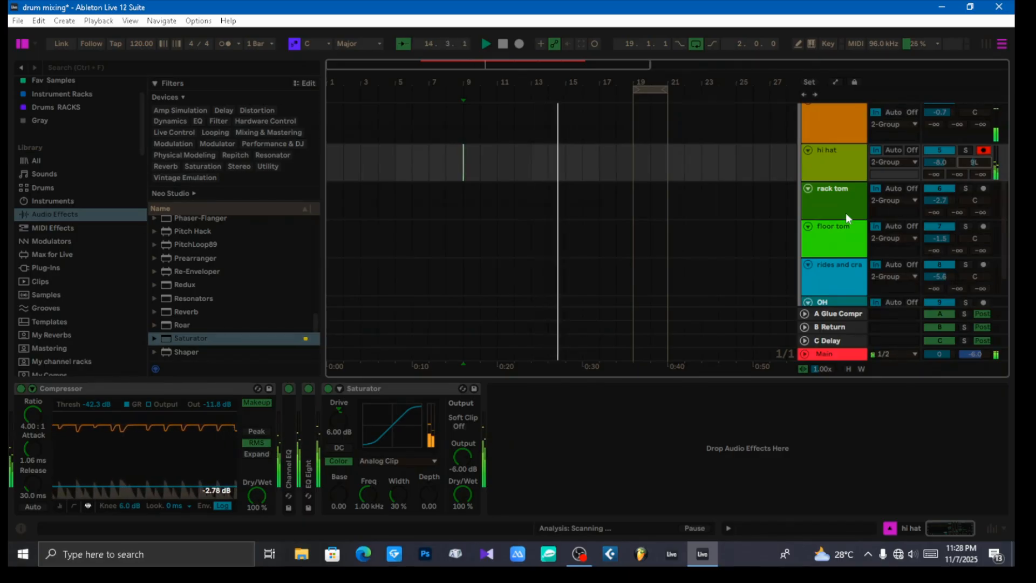
pyautogui.moveTo(974, 164); pyautogui.dragTo(974, 165)
pyautogui.press('space')
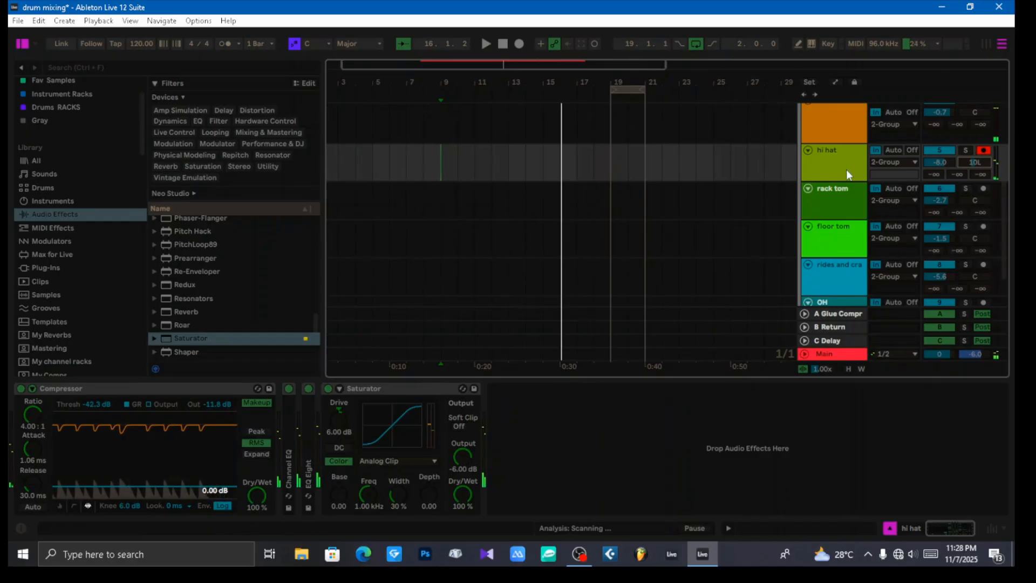
# Step: Select the snare track and play the drums from bar 9 to hear it against the panned hi hat
pyautogui.scroll(3, 846, 169)
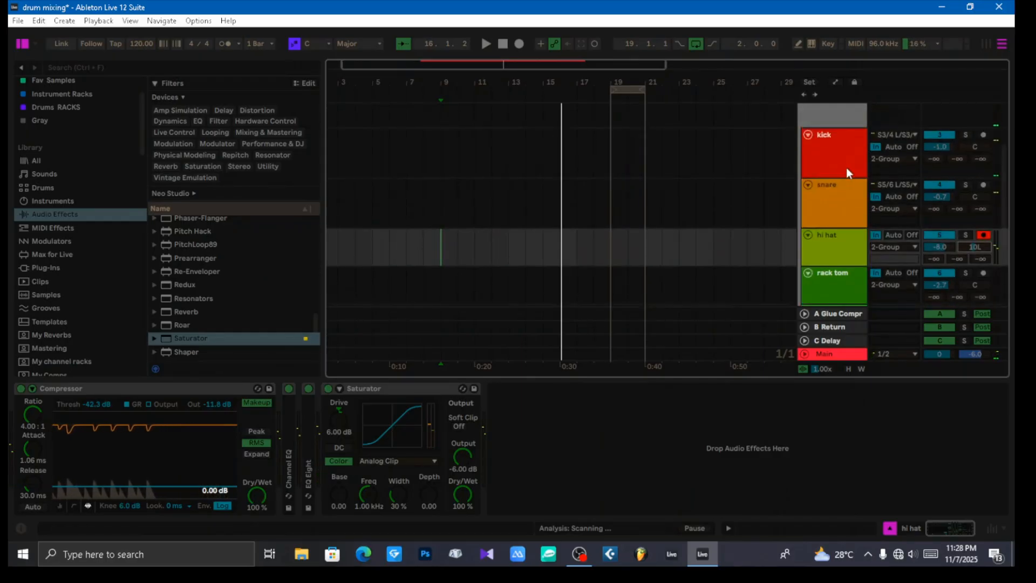
pyautogui.click(834, 196)
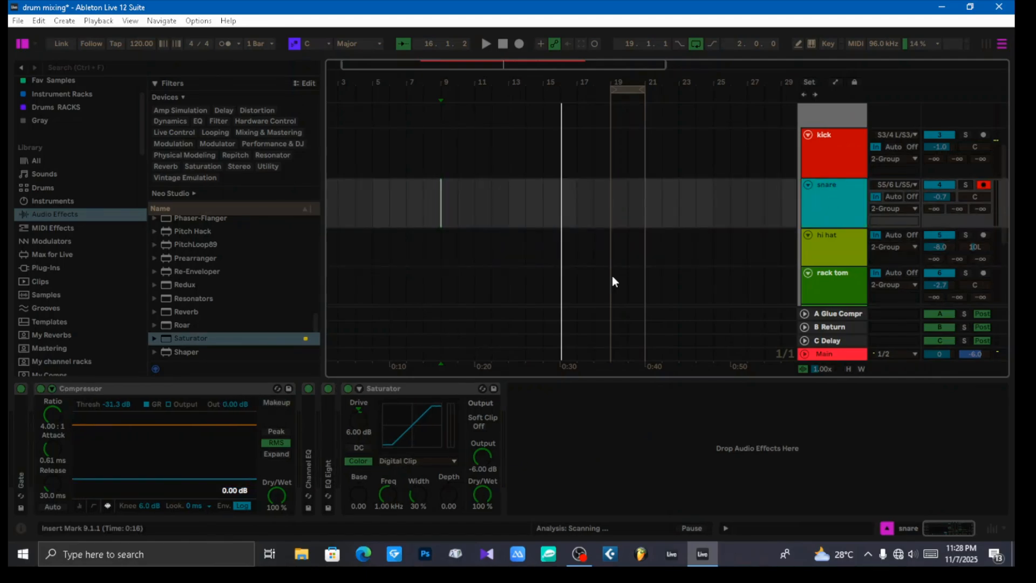
pyautogui.press('space')
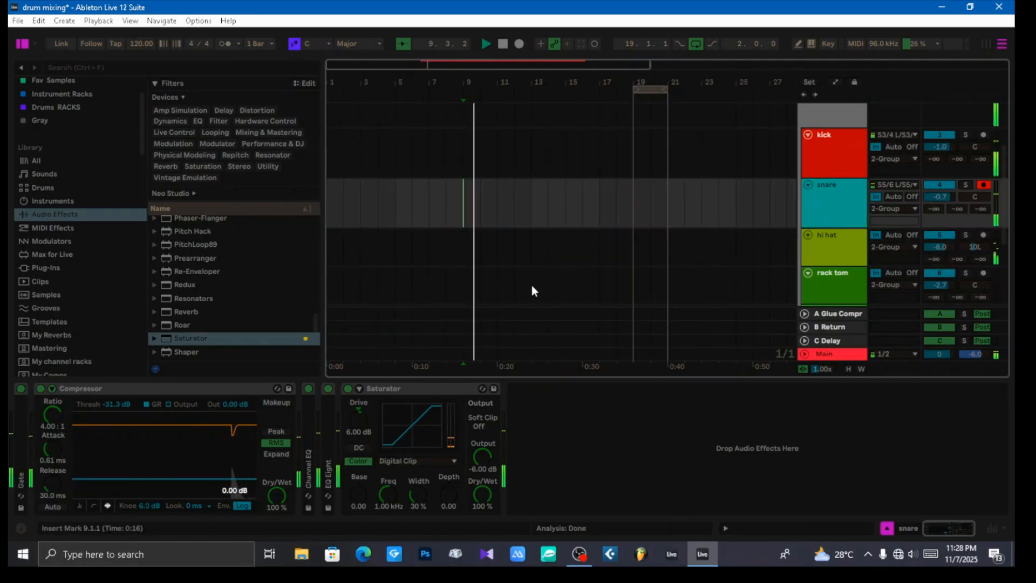
pyautogui.press('space')
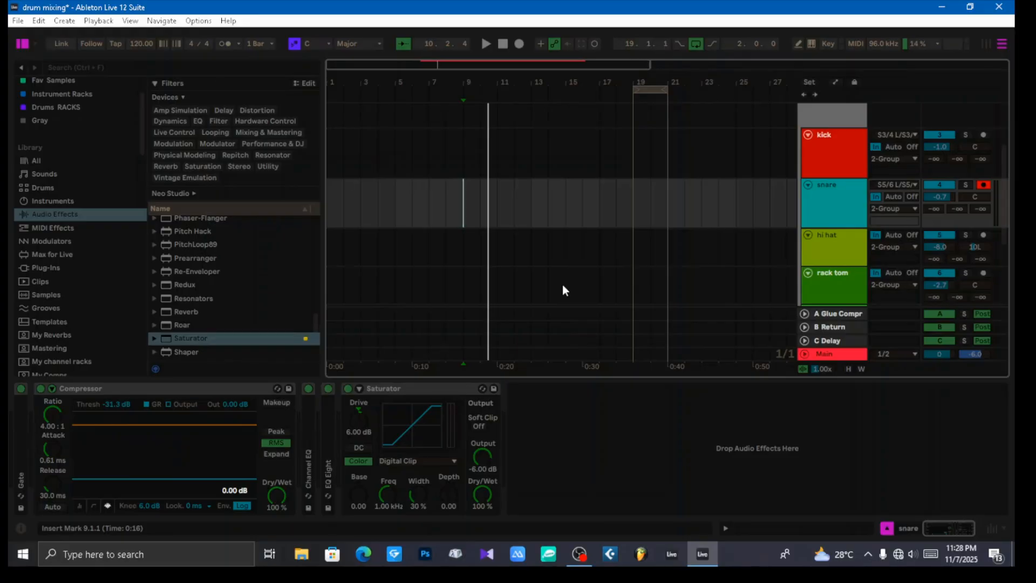
# Step: Pan the floor tom track to 7R while looping the tom fill in bars 19 to 21
pyautogui.click(838, 247)
pyautogui.scroll(-1, 838, 247)
pyautogui.click(838, 247)
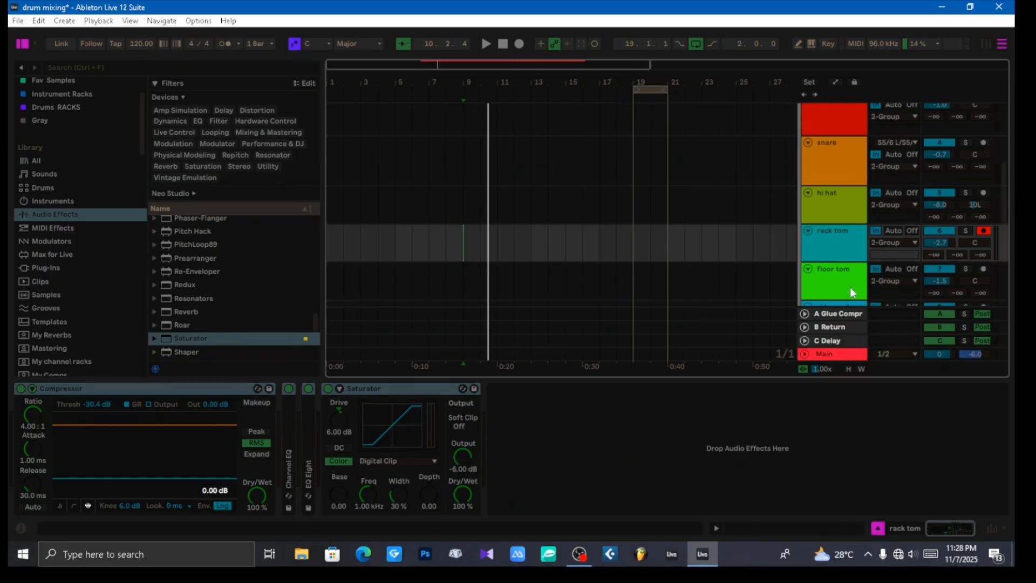
pyautogui.click(849, 286)
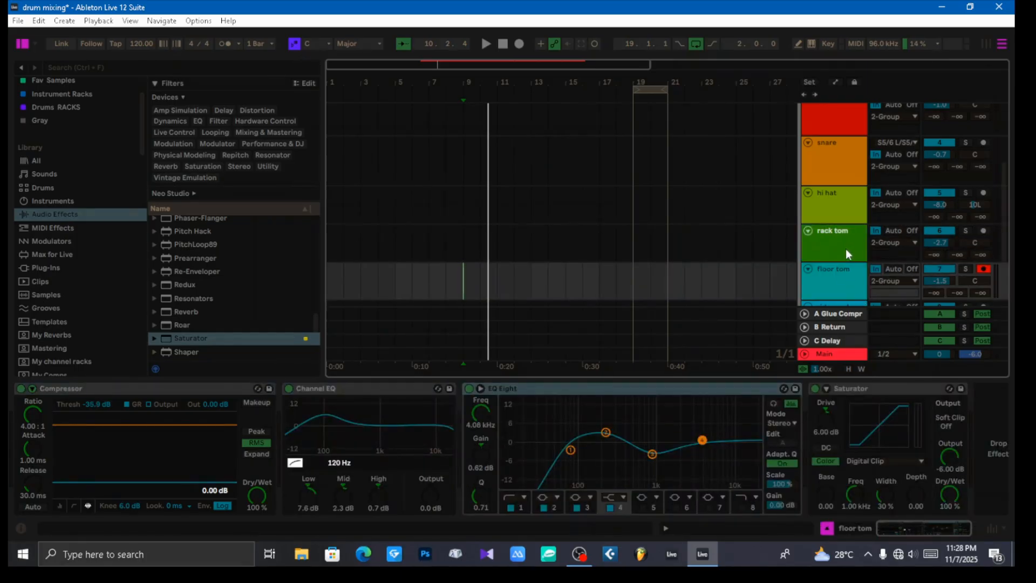
pyautogui.click(840, 245)
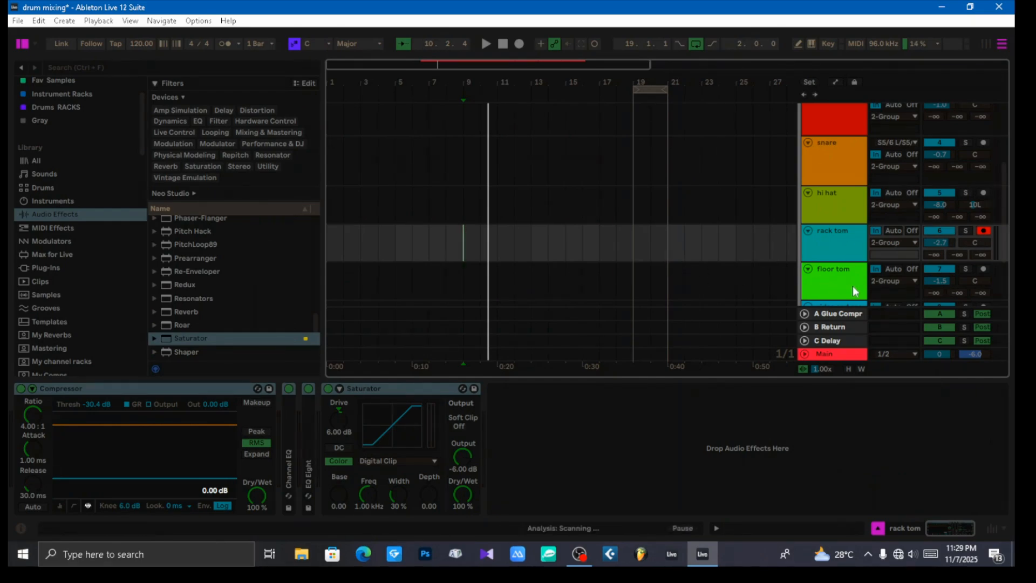
pyautogui.scroll(-2, 848, 276)
pyautogui.click(833, 234)
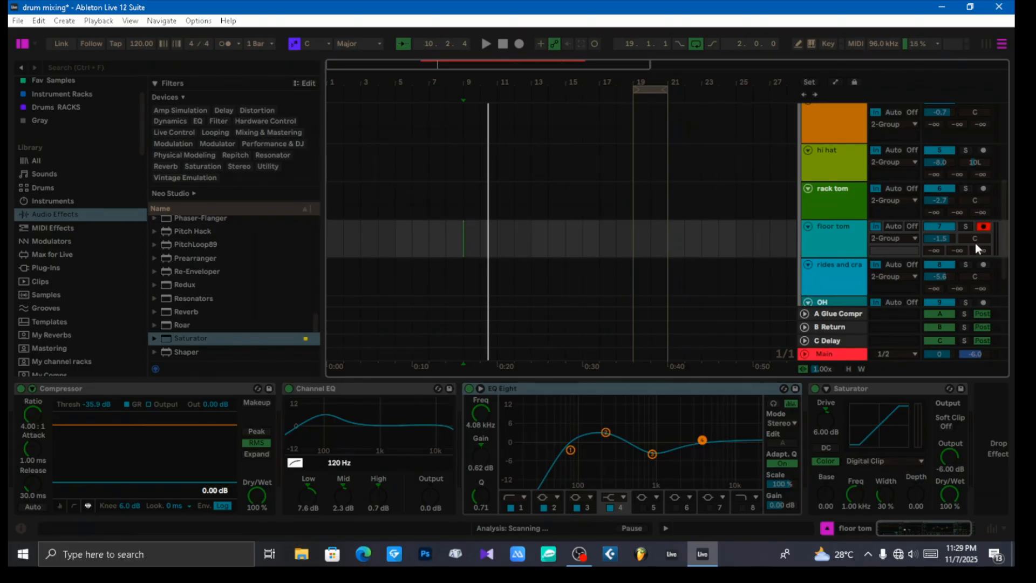
pyautogui.moveTo(975, 243); pyautogui.dragTo(975, 236)
pyautogui.click(633, 245)
pyautogui.press('space')
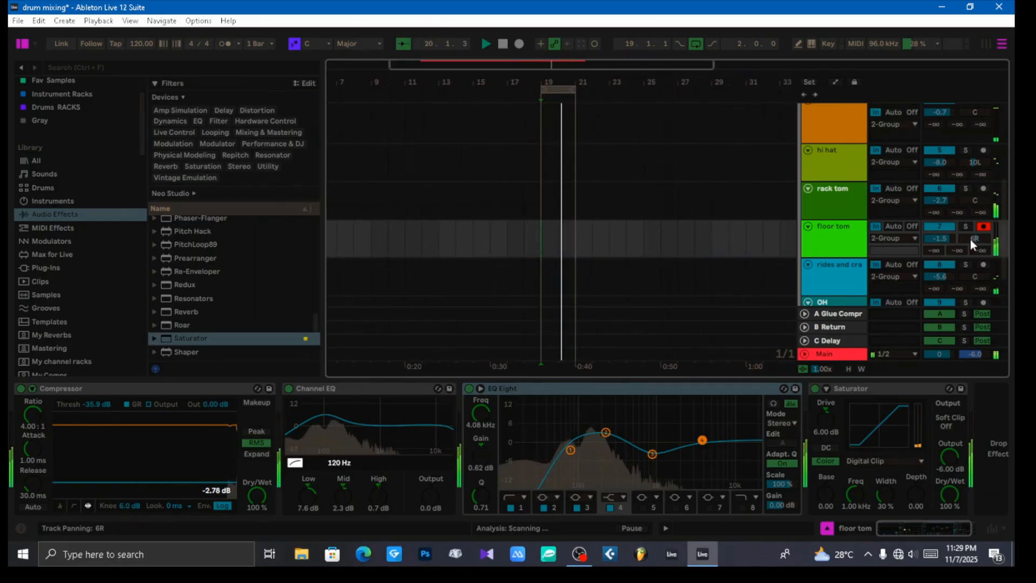
pyautogui.moveTo(970, 238); pyautogui.dragTo(969, 236)
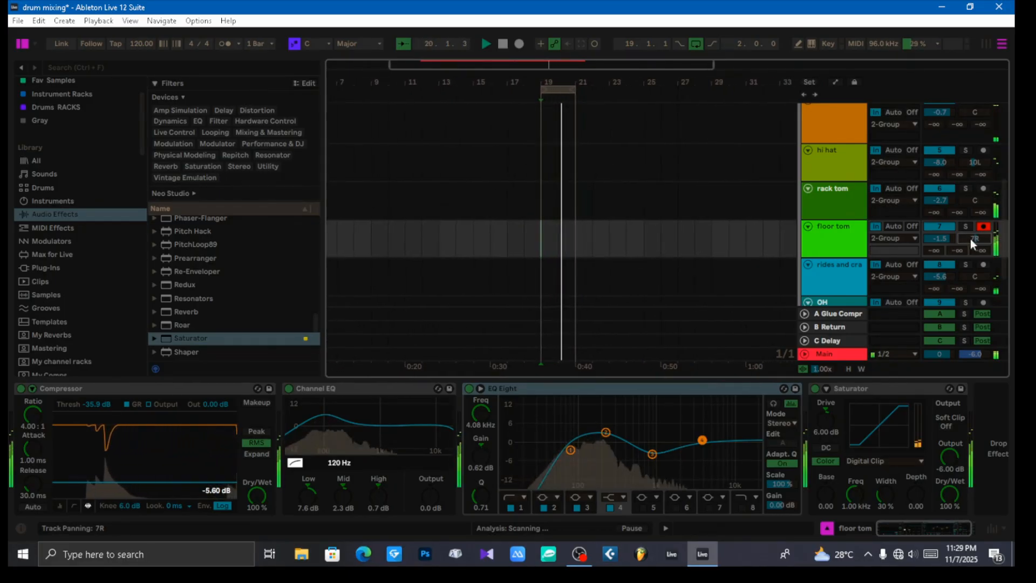
pyautogui.press('space')
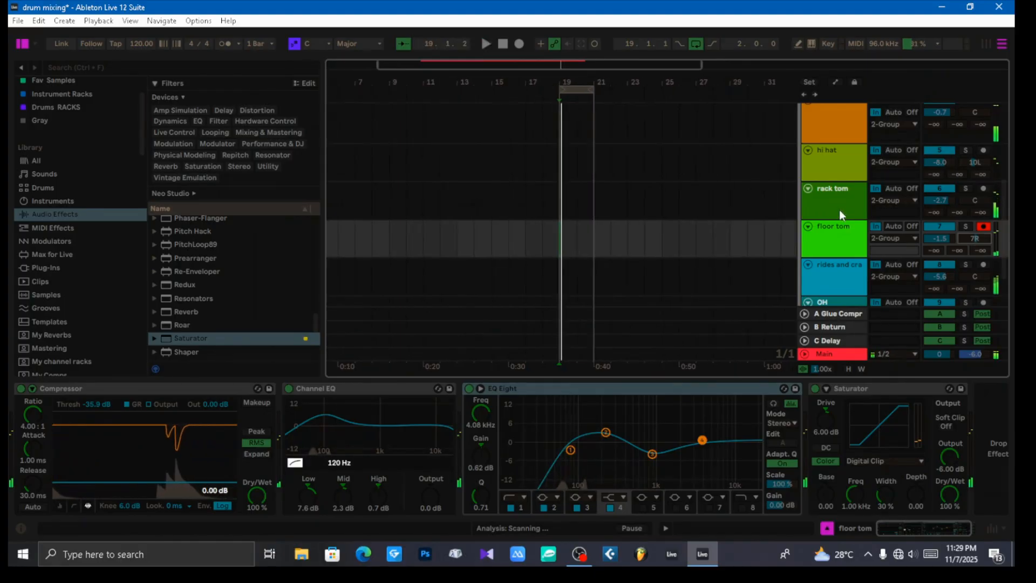
# Step: Select the rack tom track and play the looped fill from bar 19 to listen to its hits
pyautogui.click(834, 206)
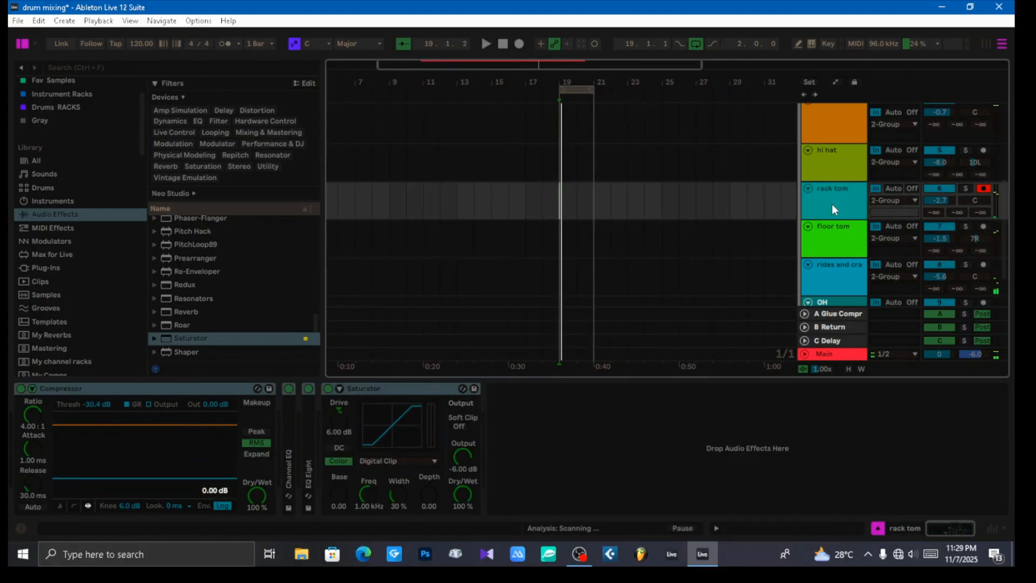
pyautogui.moveTo(583, 82); pyautogui.dragTo(543, 145)
pyautogui.scroll(3, 591, 201)
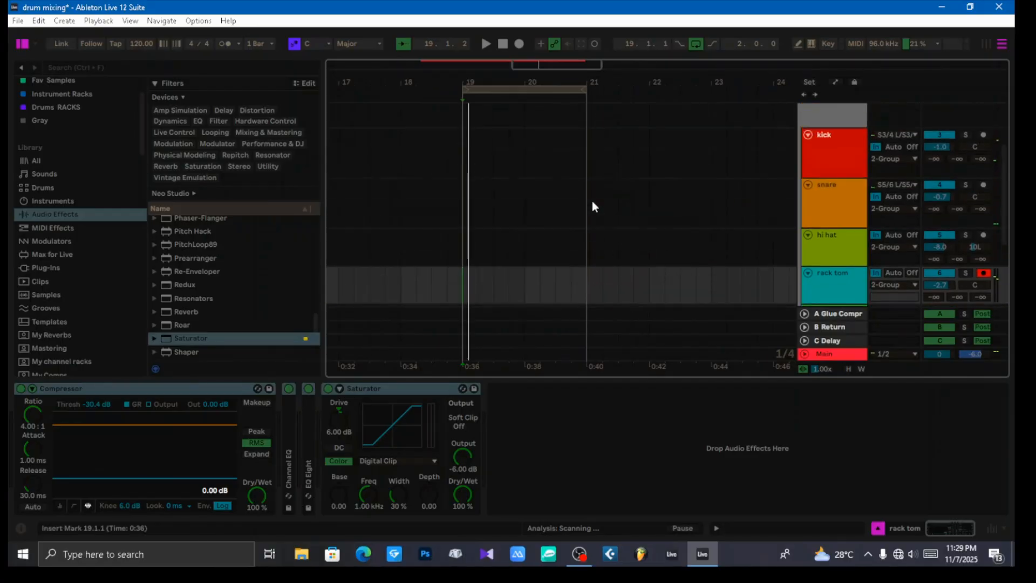
pyautogui.scroll(-1, 594, 196)
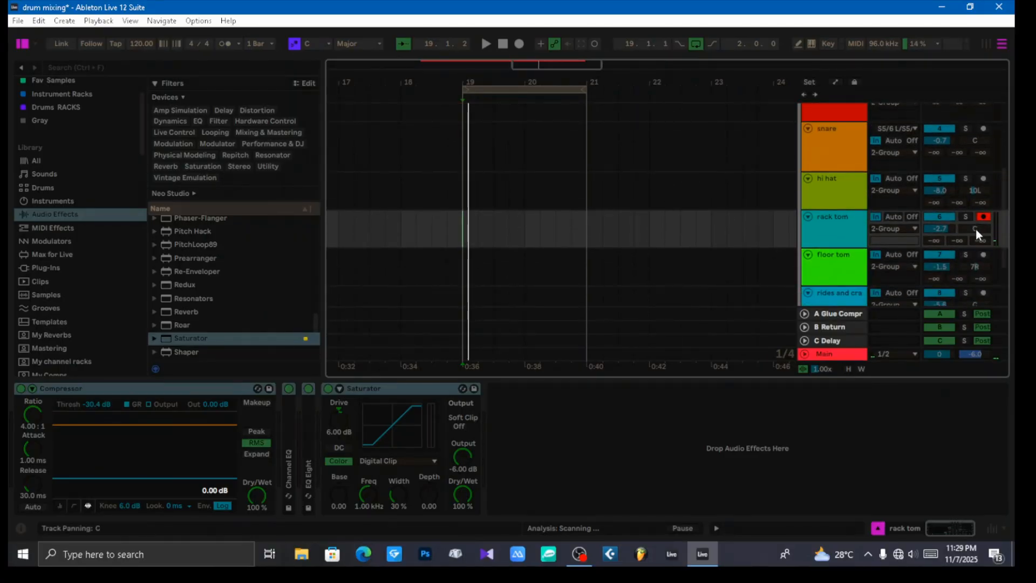
pyautogui.click(856, 238)
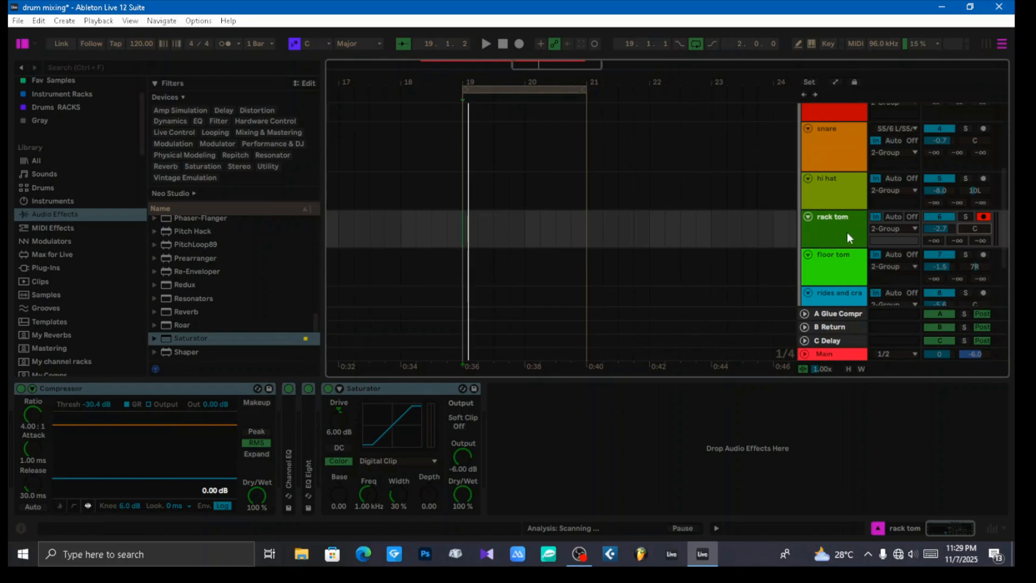
pyautogui.press('space')
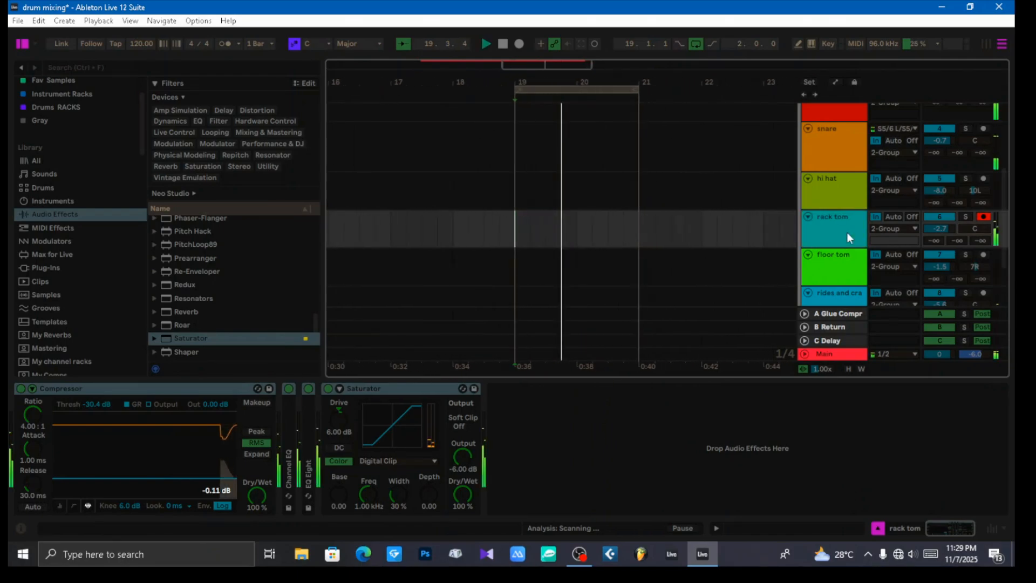
# Step: Show automation lanes with the rack tom's Track Panning envelope and play the fill from bar 19 to locate the tom hits
pyautogui.press('a')
pyautogui.click(976, 228)
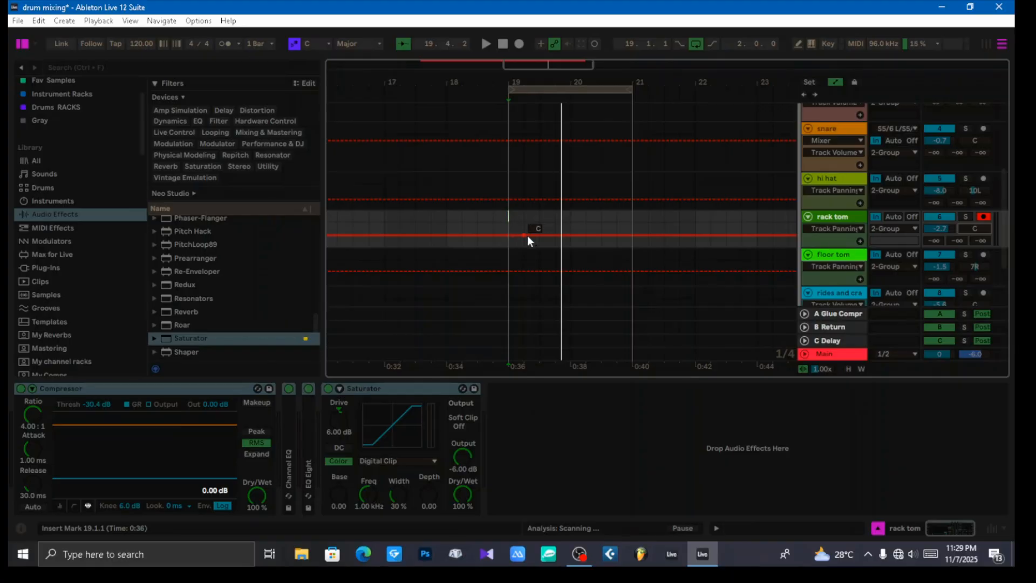
pyautogui.press('space')
pyautogui.press('space')
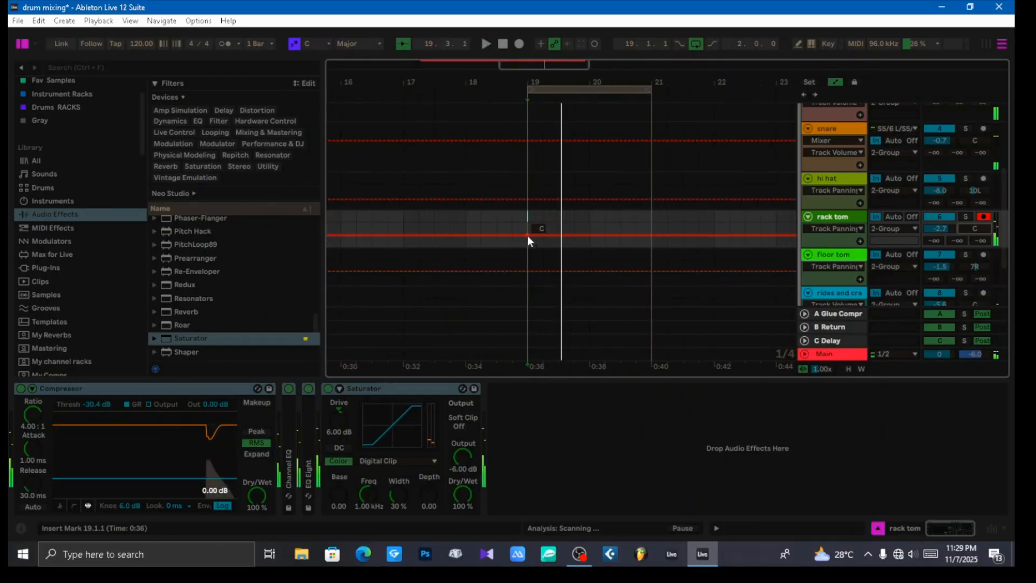
pyautogui.press('space')
pyautogui.press('space')
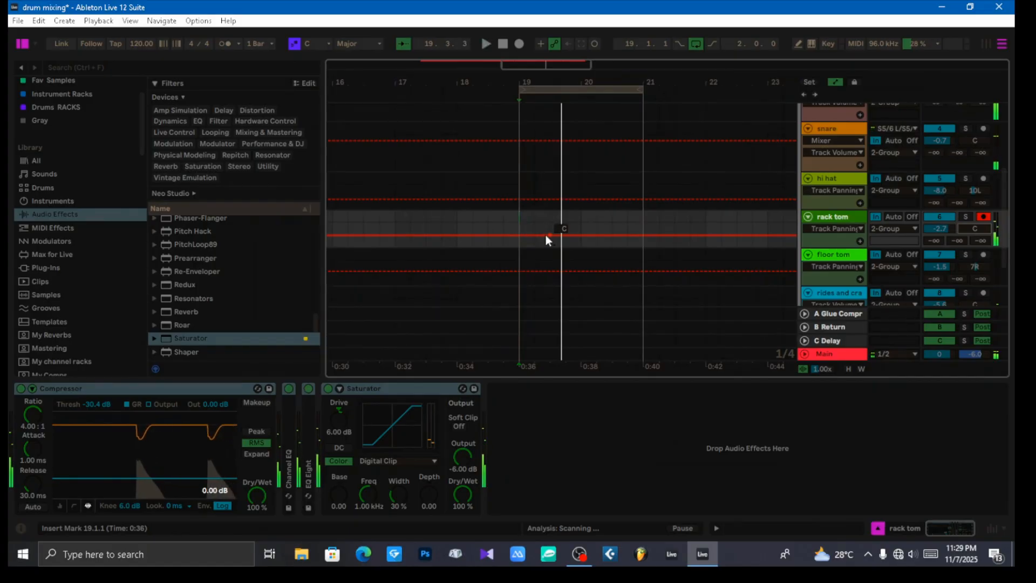
# Step: Add breakpoints to the rack tom's panning envelope and raise the section from about 19.2 to 19.4 to 48R
pyautogui.click(534, 235)
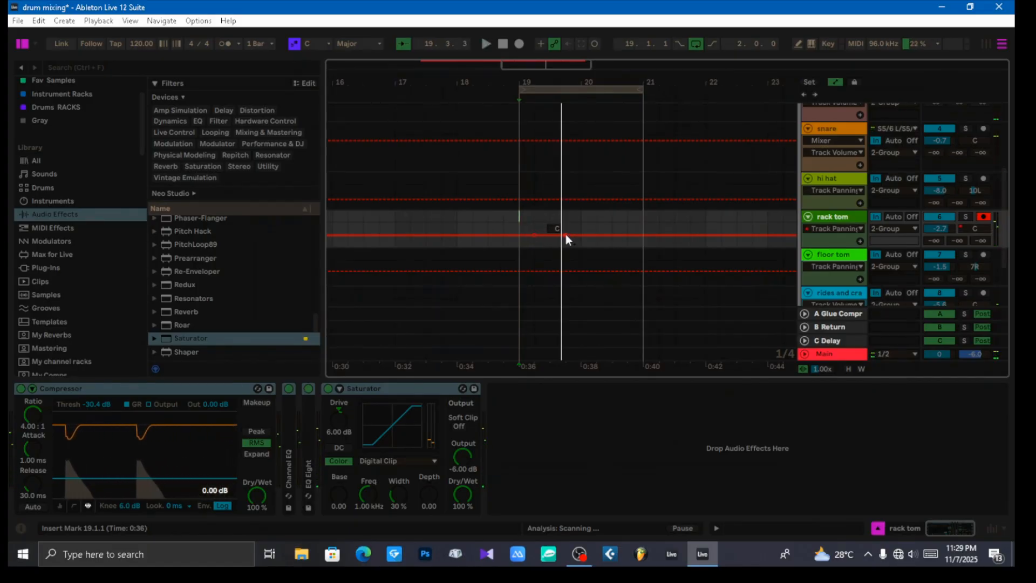
pyautogui.moveTo(565, 236)
pyautogui.mouseDown()
pyautogui.moveTo(539, 235)
pyautogui.moveTo(549, 235)
pyautogui.mouseUp()
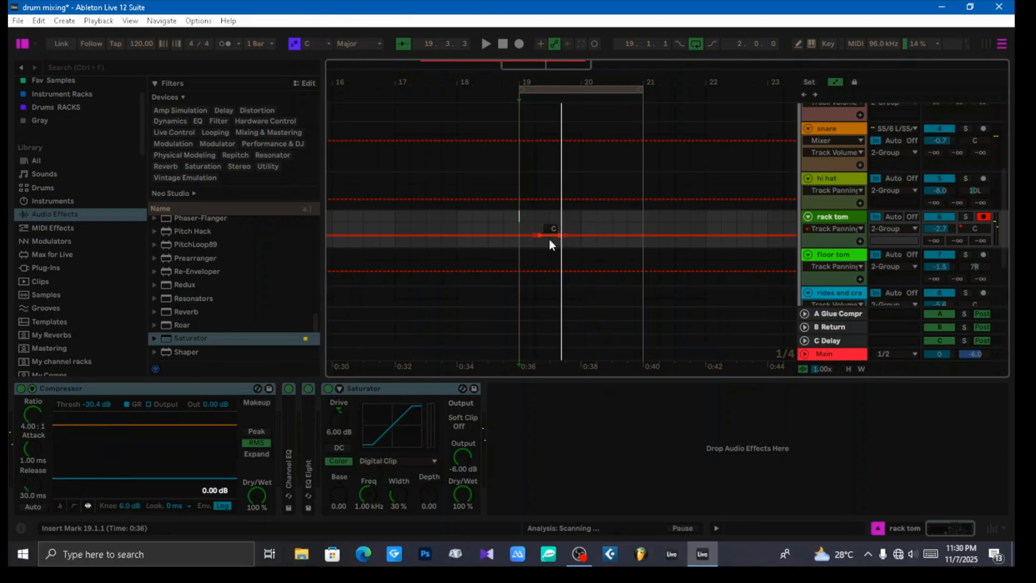
pyautogui.moveTo(550, 244); pyautogui.dragTo(550, 237)
pyautogui.moveTo(539, 223); pyautogui.dragTo(564, 225)
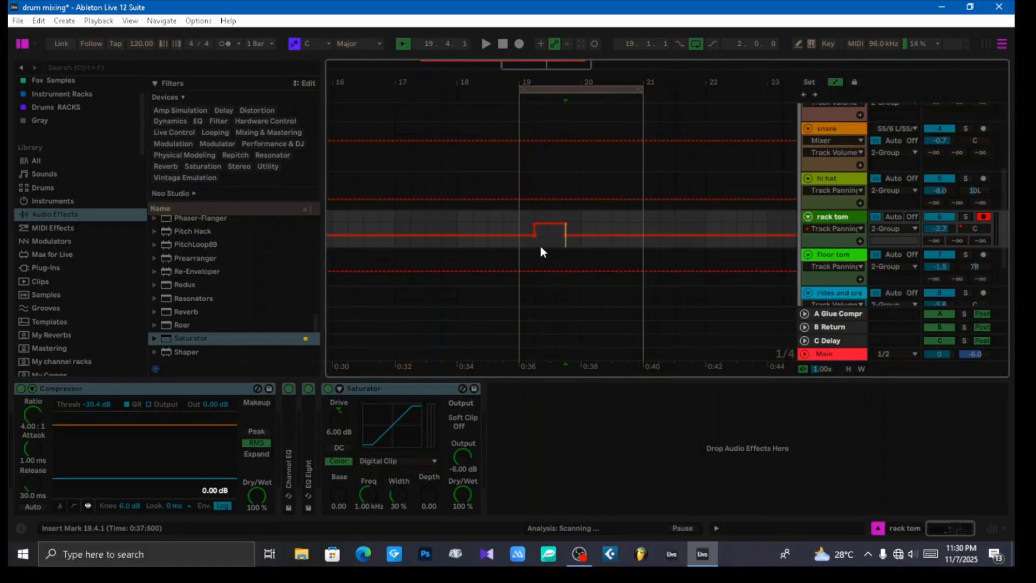
# Step: Play the fill from bar 19 and flip the rack tom's panning section between 19.2 and 19.4 to about 48L
pyautogui.press('space')
pyautogui.click(501, 248)
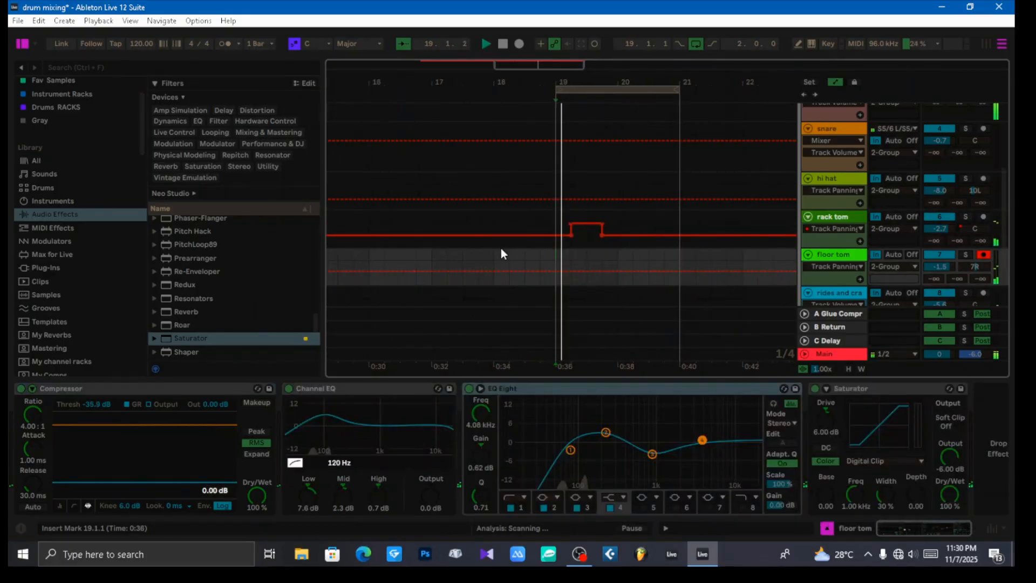
pyautogui.click(520, 230)
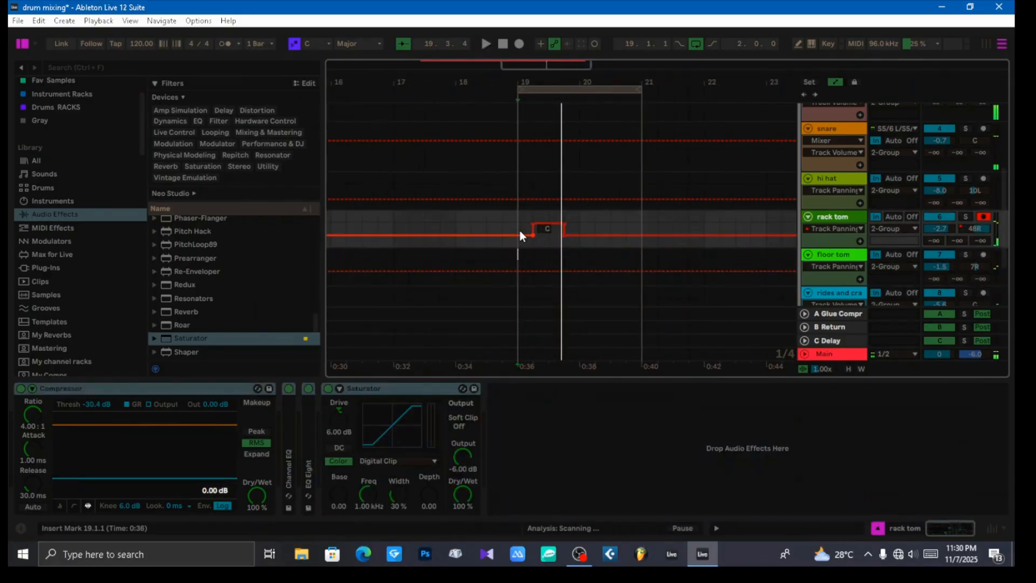
pyautogui.press('space')
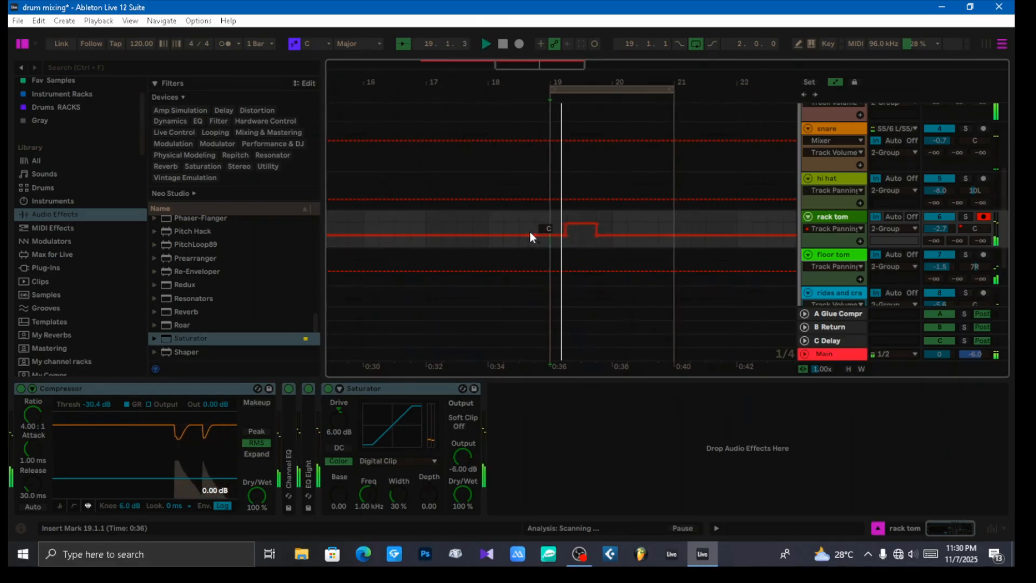
pyautogui.press('space')
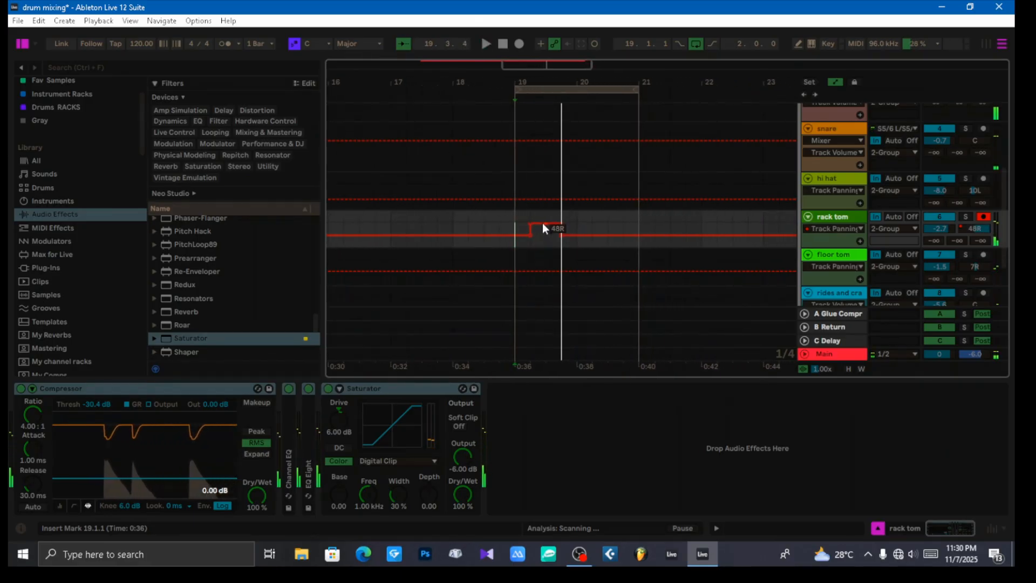
pyautogui.press('space')
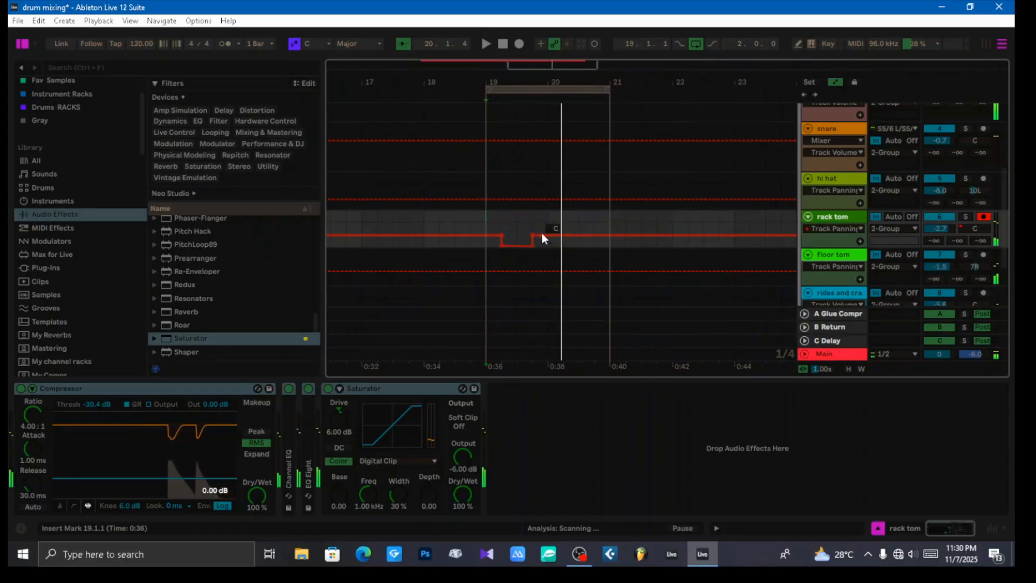
# Step: Rework the end of the hard-left rack tom section so the panning envelope returns to centre at 19.4
pyautogui.click(535, 234)
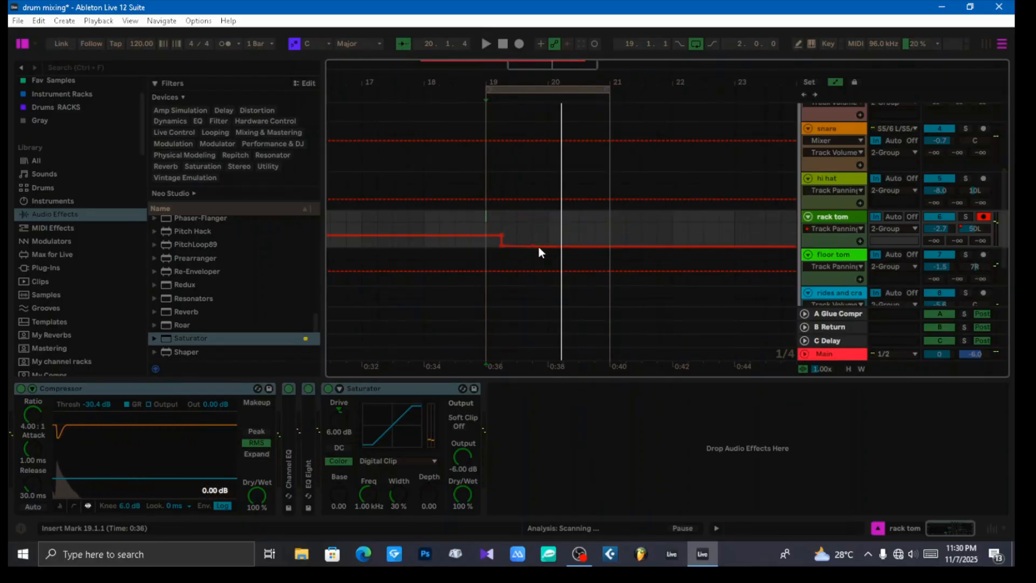
pyautogui.click(538, 245)
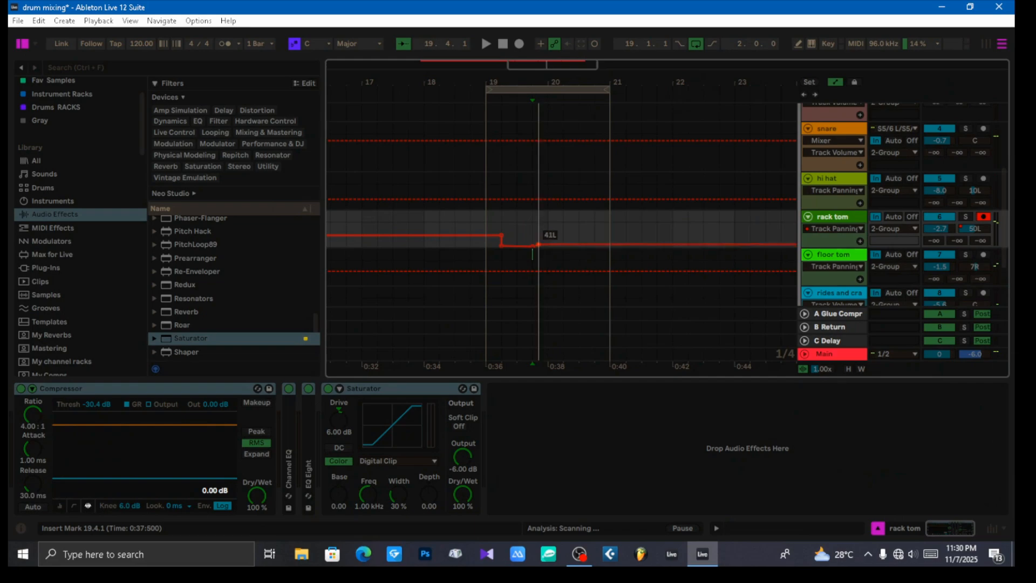
pyautogui.moveTo(539, 245); pyautogui.dragTo(533, 233)
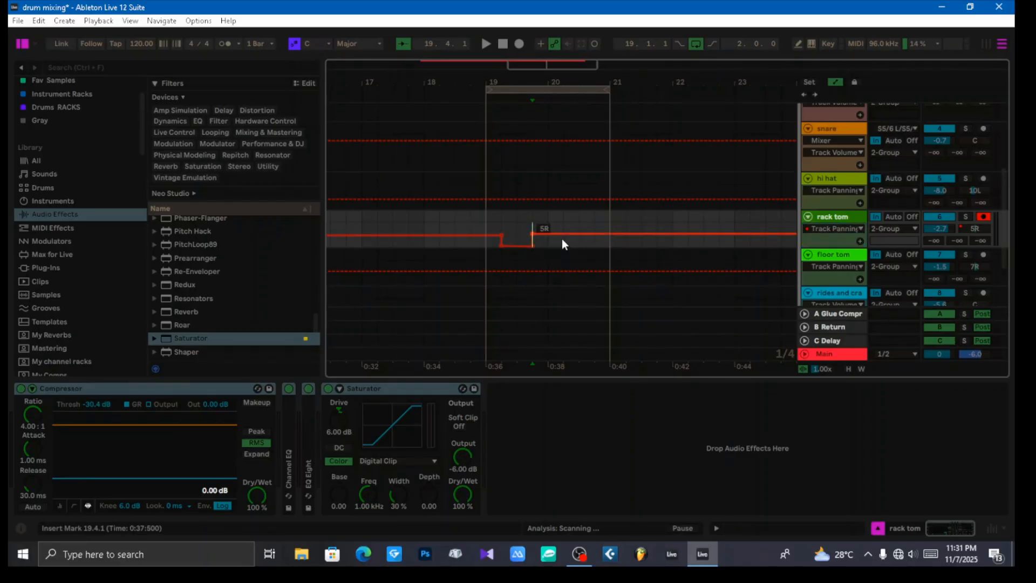
pyautogui.moveTo(561, 238); pyautogui.dragTo(562, 240)
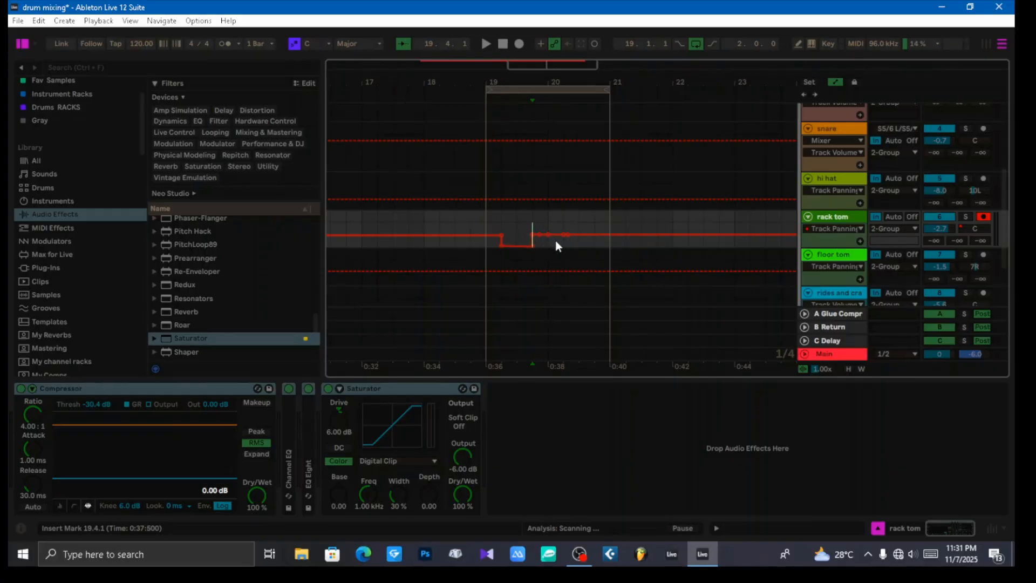
# Step: Raise the rack tom's panning envelope around bar 20 to 50R and straighten its drop back to centre just after 20.2
pyautogui.scroll(6, 555, 241)
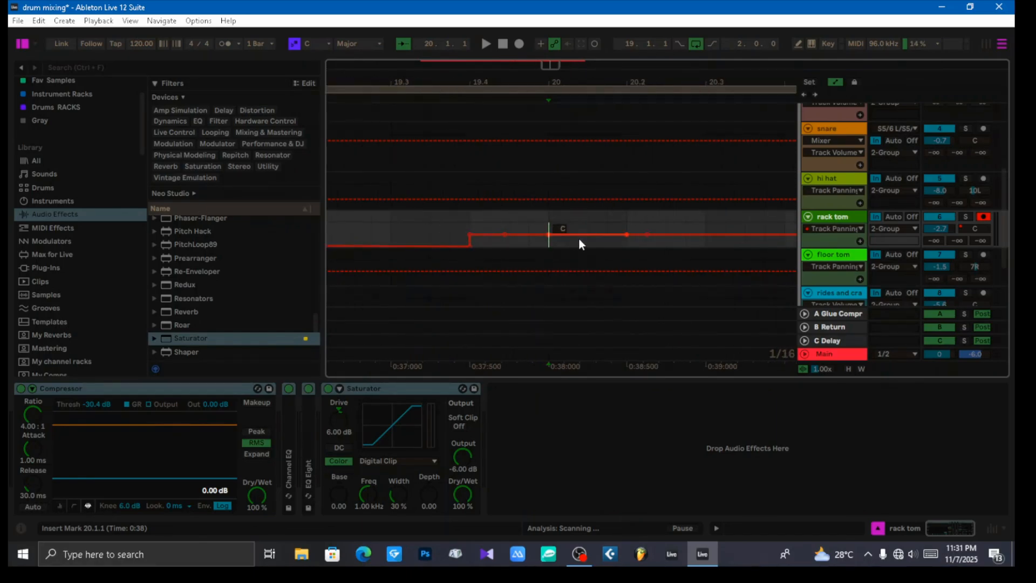
pyautogui.moveTo(578, 237); pyautogui.dragTo(509, 223)
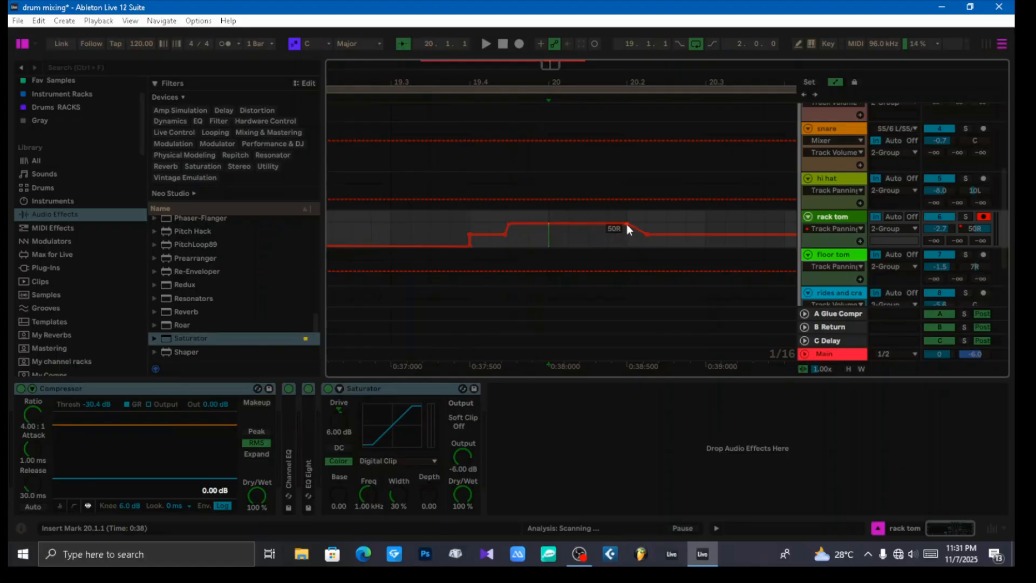
pyautogui.moveTo(625, 224); pyautogui.dragTo(646, 225)
# Step: Play the tom fill from bar 19 to hear the rack tom panning from one side to the other
pyautogui.click(386, 225)
pyautogui.press('space')
pyautogui.press('space')
pyautogui.click(348, 224)
pyautogui.press('space')
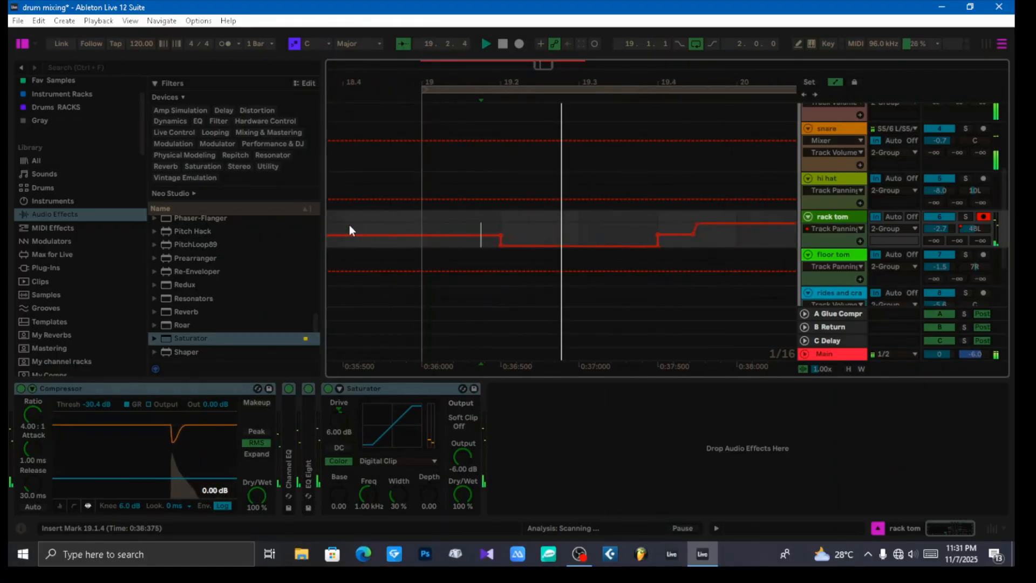
pyautogui.press('space')
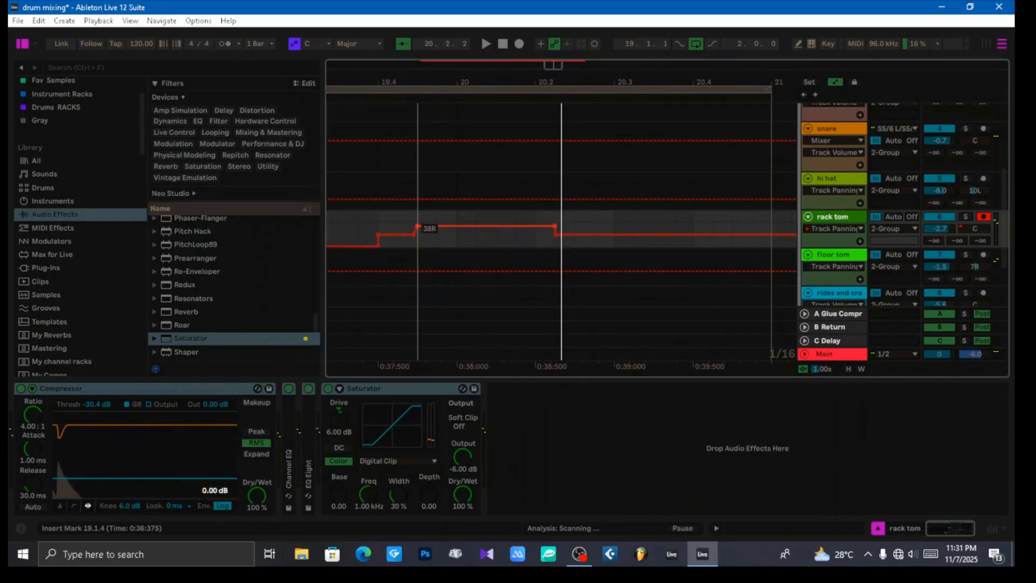
# Step: Narrow the rack tom's automated panning to 38R around bar 20 and 35L between 19.2 and 19.4
pyautogui.moveTo(473, 230); pyautogui.dragTo(438, 250)
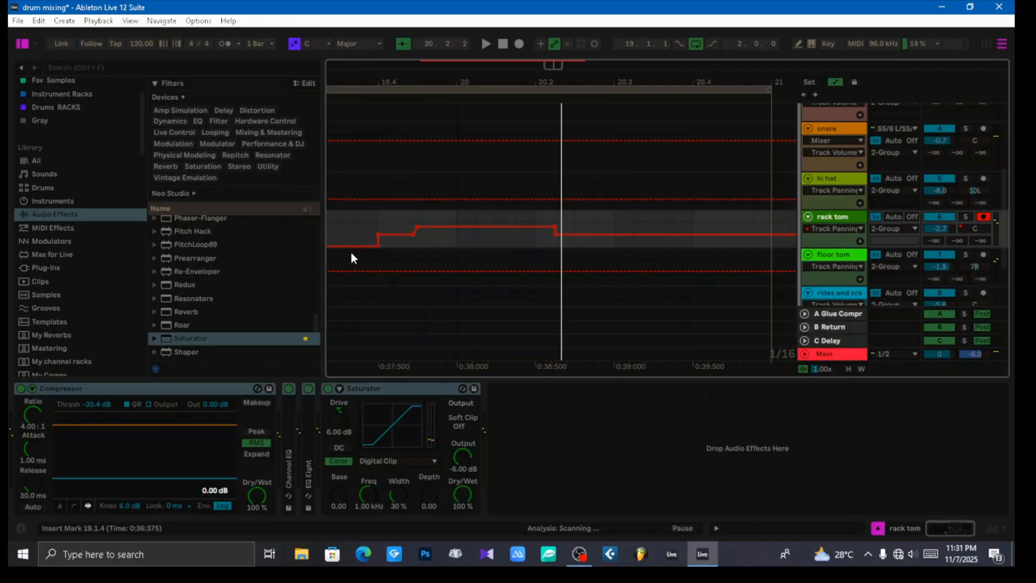
pyautogui.hscroll(-5, 368, 255)
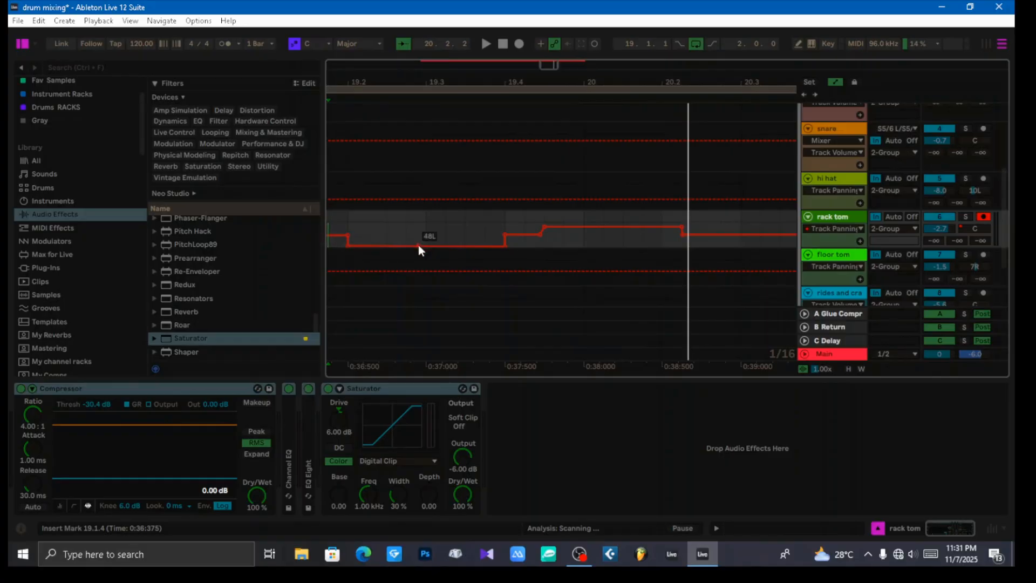
pyautogui.moveTo(419, 242)
pyautogui.moveTo(420, 242); pyautogui.dragTo(421, 239)
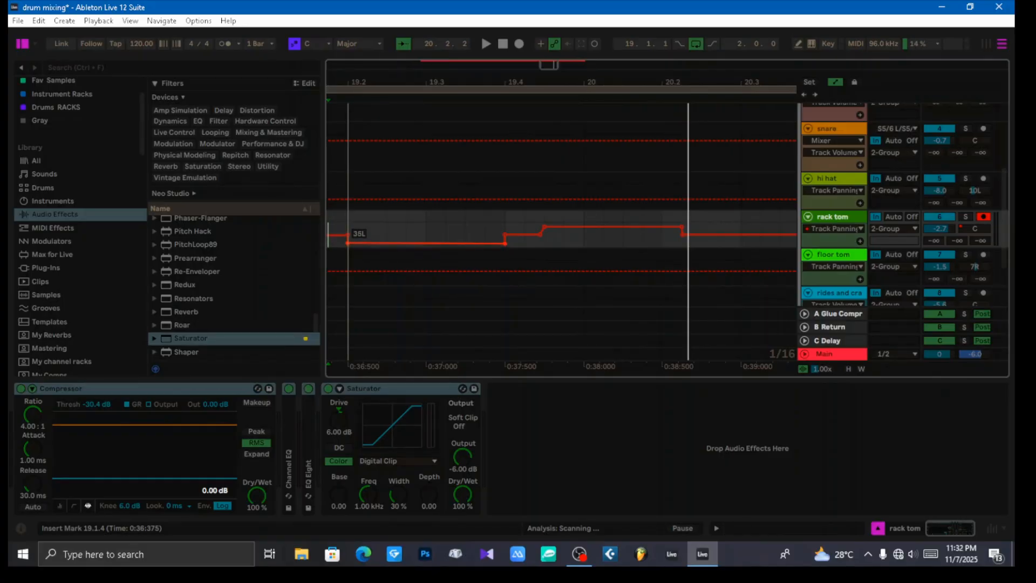
# Step: Play the fill to check the narrower rack tom panning, replay it from 18.3, and hide the automation lanes
pyautogui.press('space')
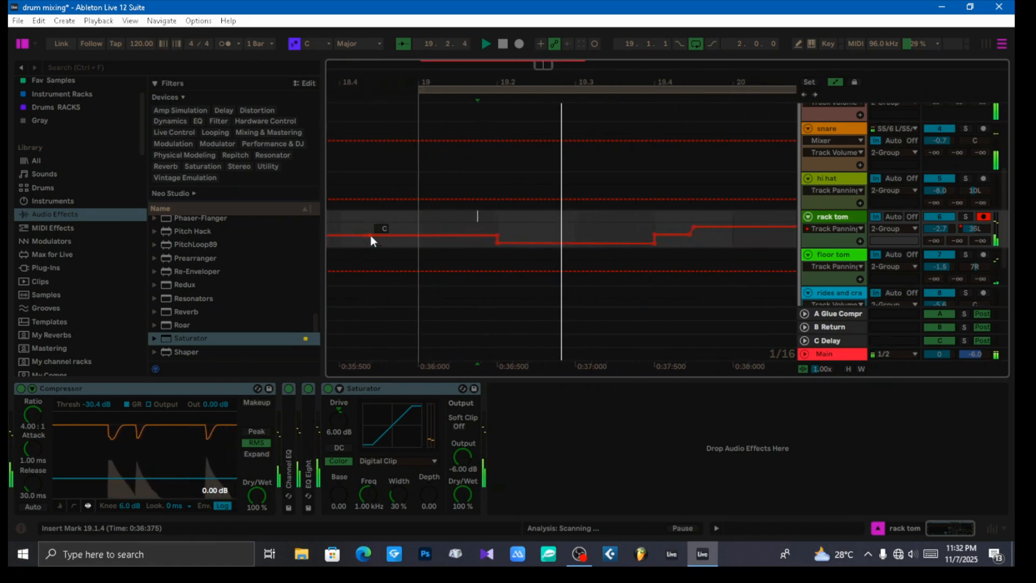
pyautogui.press('space')
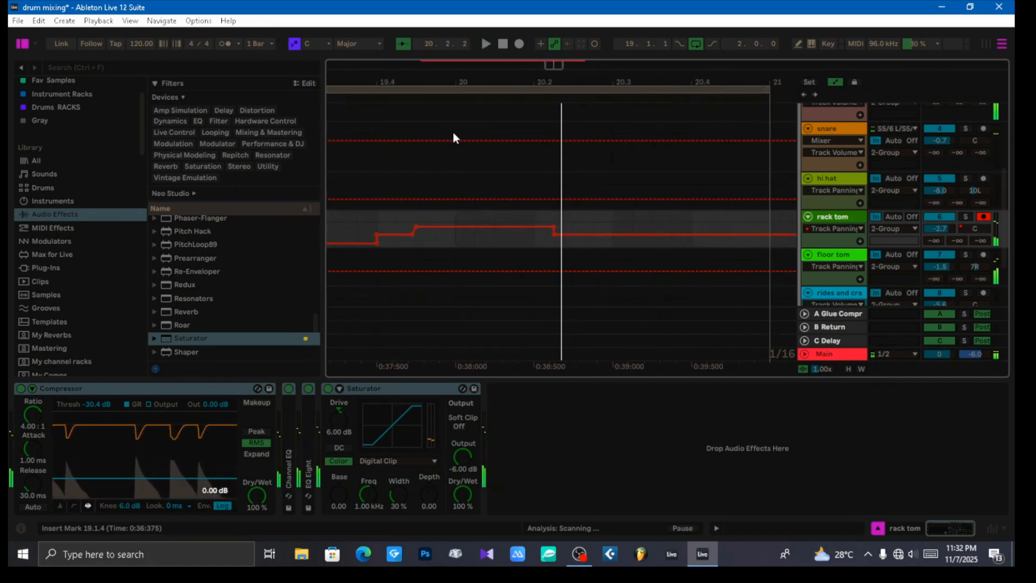
pyautogui.moveTo(472, 83); pyautogui.dragTo(497, 48)
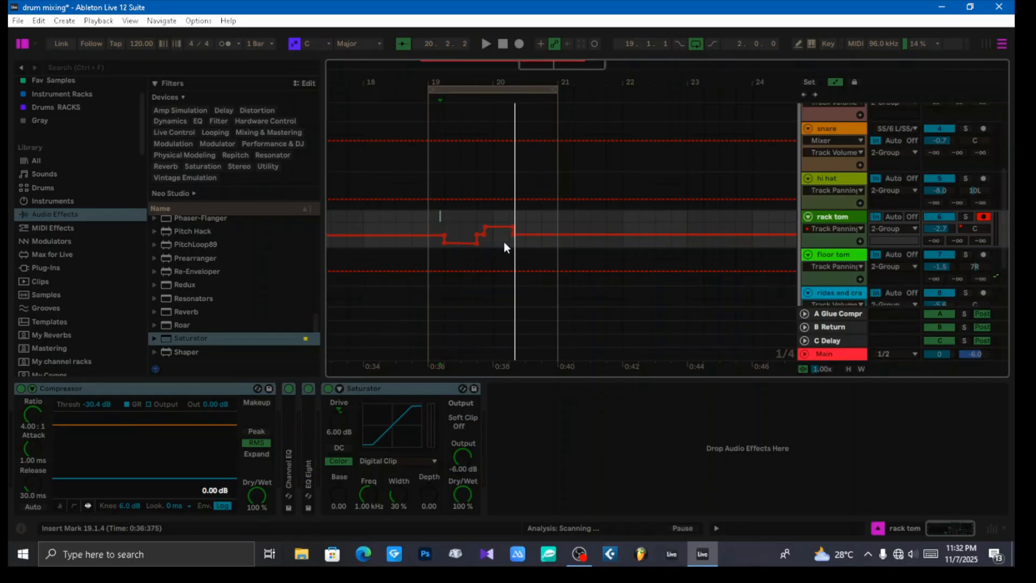
pyautogui.click(397, 243)
pyautogui.press('space')
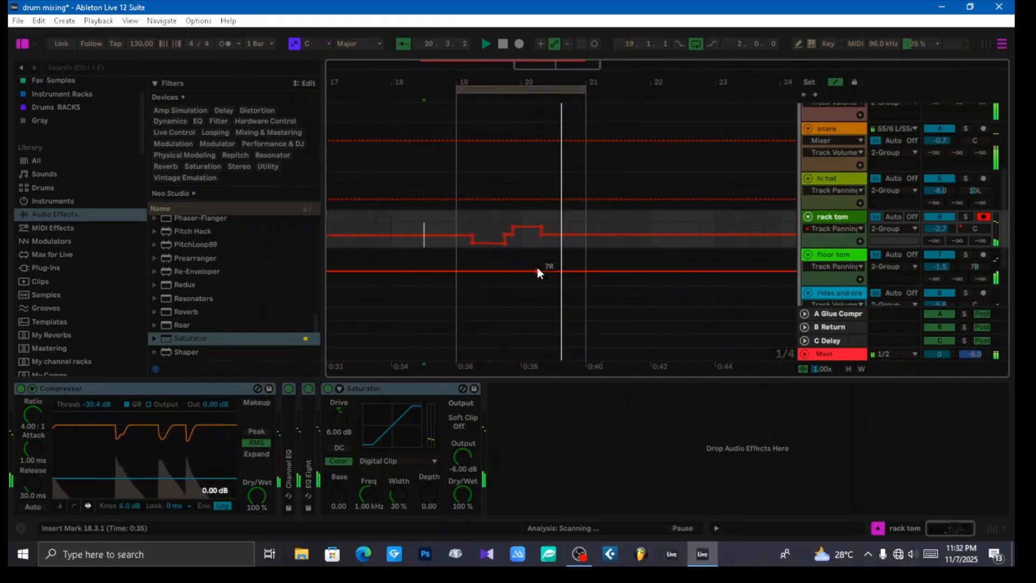
pyautogui.press('space')
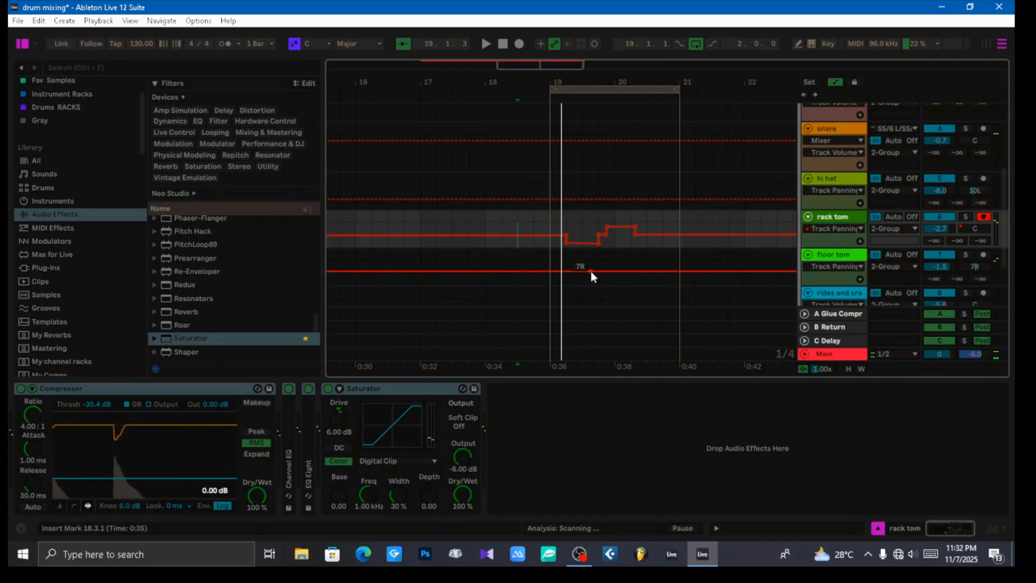
pyautogui.press('a')
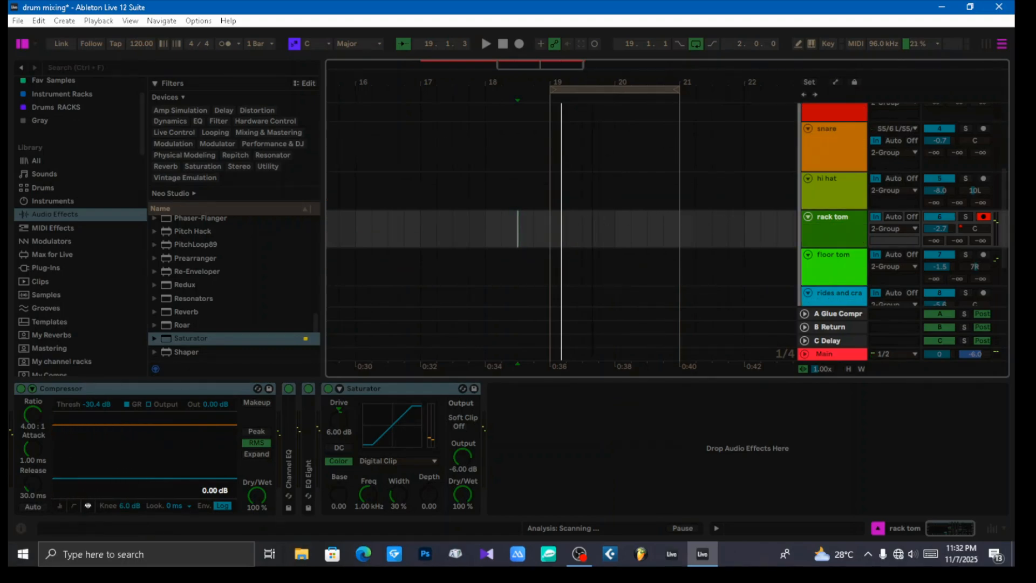
# Step: Select the 2 Group drum track and play the whole beat from bar 9 to hear the panned mix
pyautogui.moveTo(539, 82); pyautogui.dragTo(540, 32)
pyautogui.scroll(-3, 843, 242)
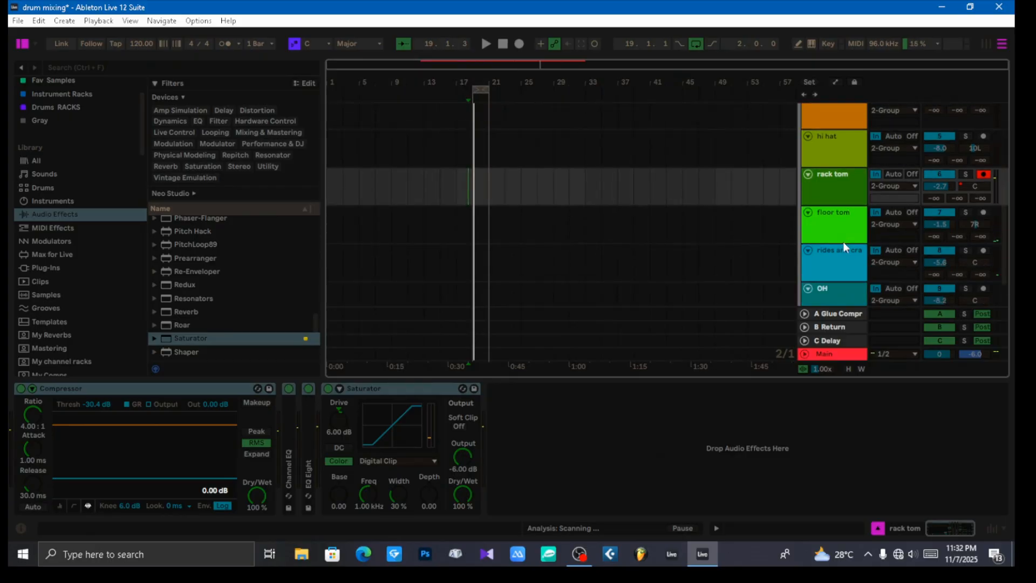
pyautogui.scroll(10, 843, 242)
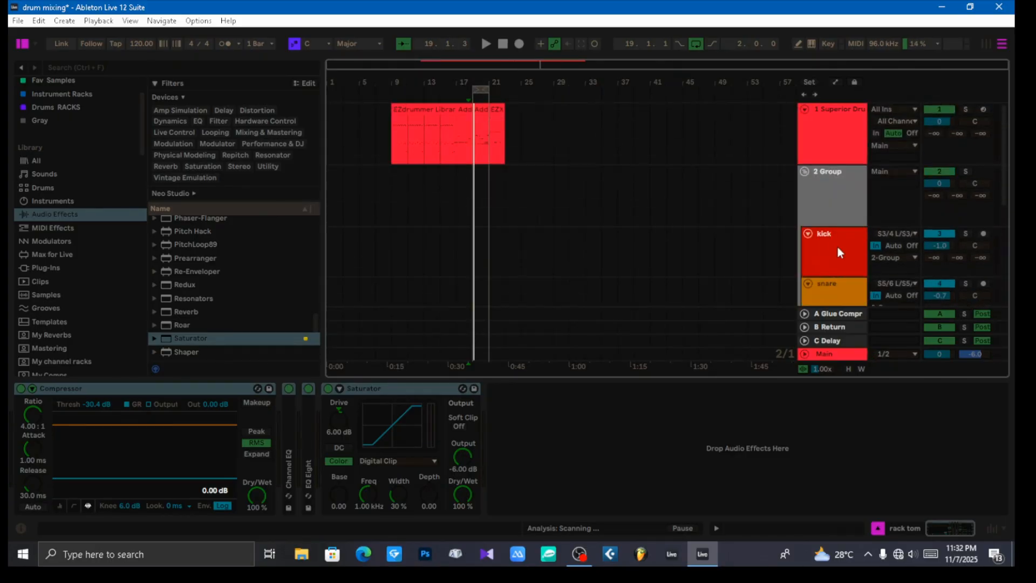
pyautogui.click(834, 206)
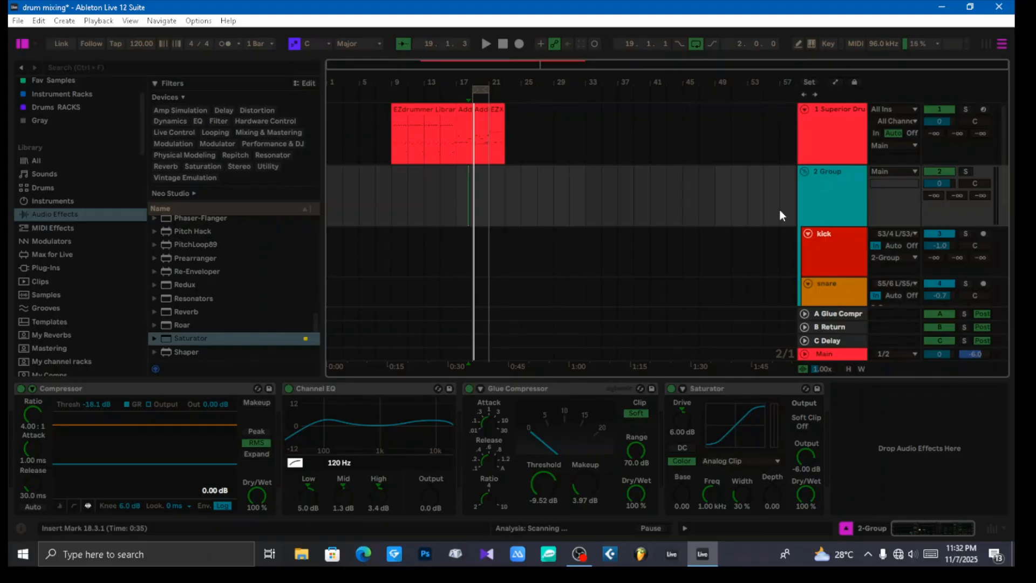
pyautogui.click(392, 207)
pyautogui.press('space')
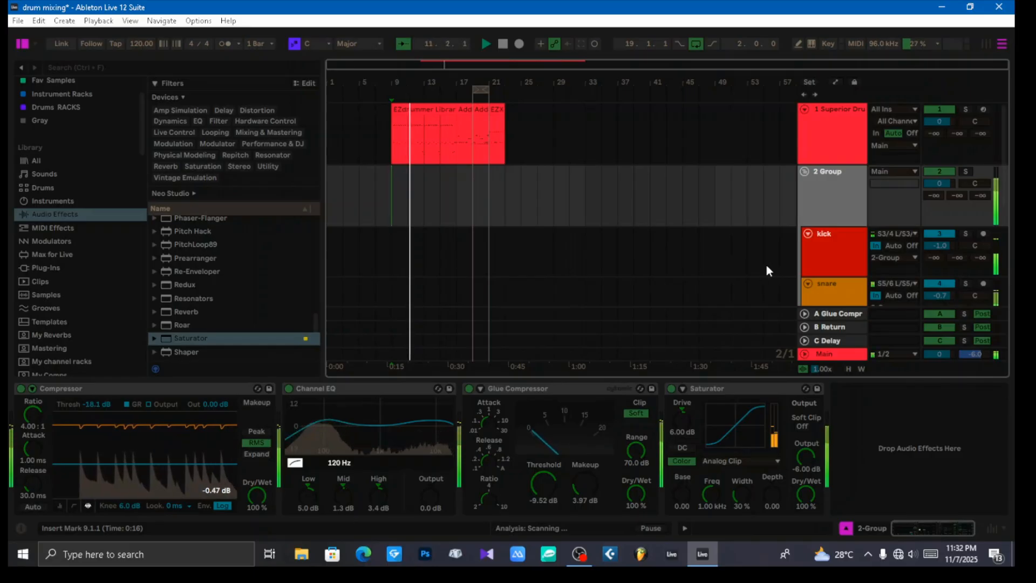
pyautogui.click(834, 197)
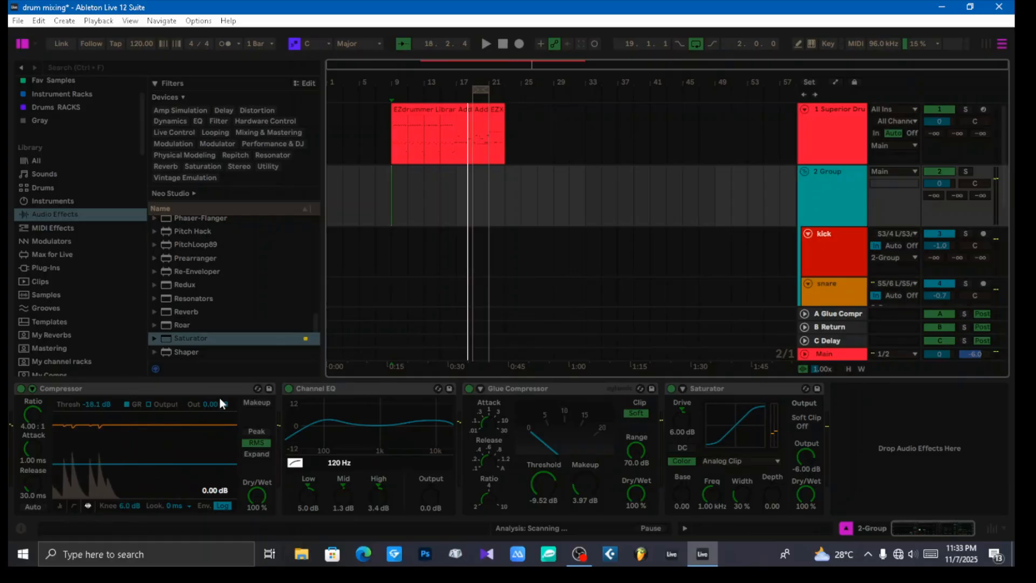
# Step: Collapse the Compressor, Channel EQ, Glue Compressor and Saturator devices on the drum group
pyautogui.doubleClick(206, 387)
pyautogui.doubleClick(152, 390)
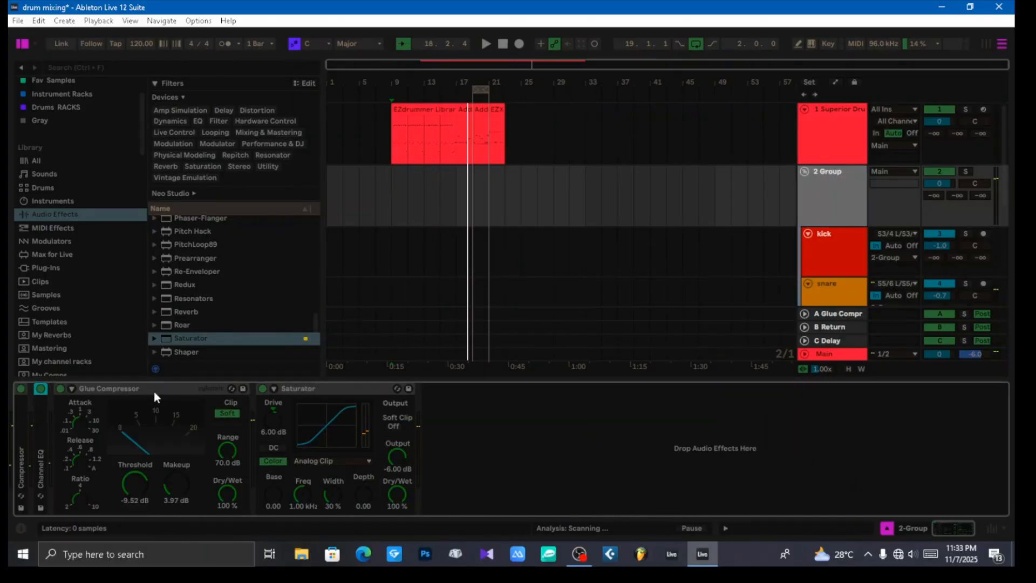
pyautogui.doubleClick(162, 390)
pyautogui.doubleClick(153, 389)
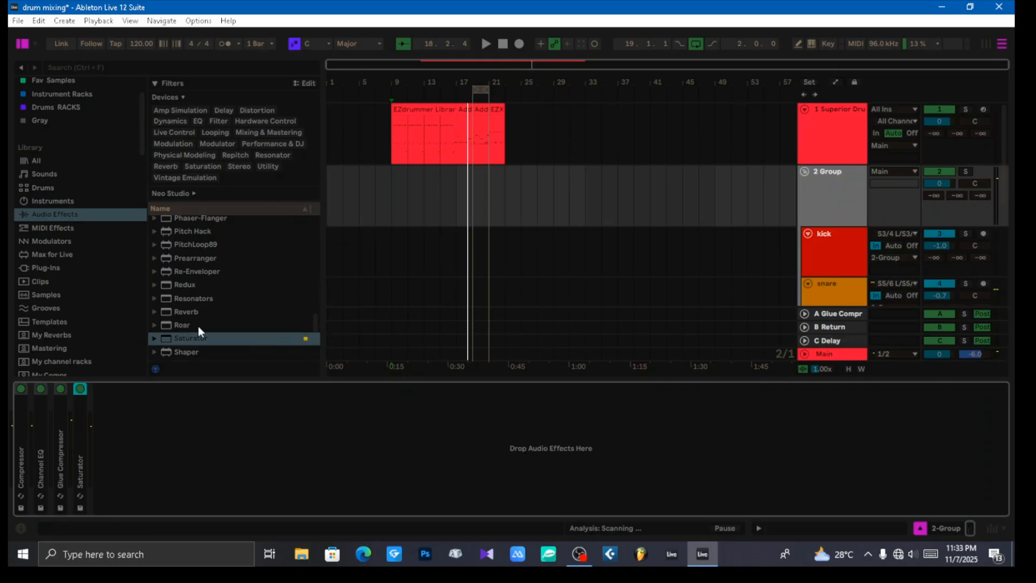
# Step: Add the default Reverb after the Saturator on the 2 Group drum track
pyautogui.click(157, 311)
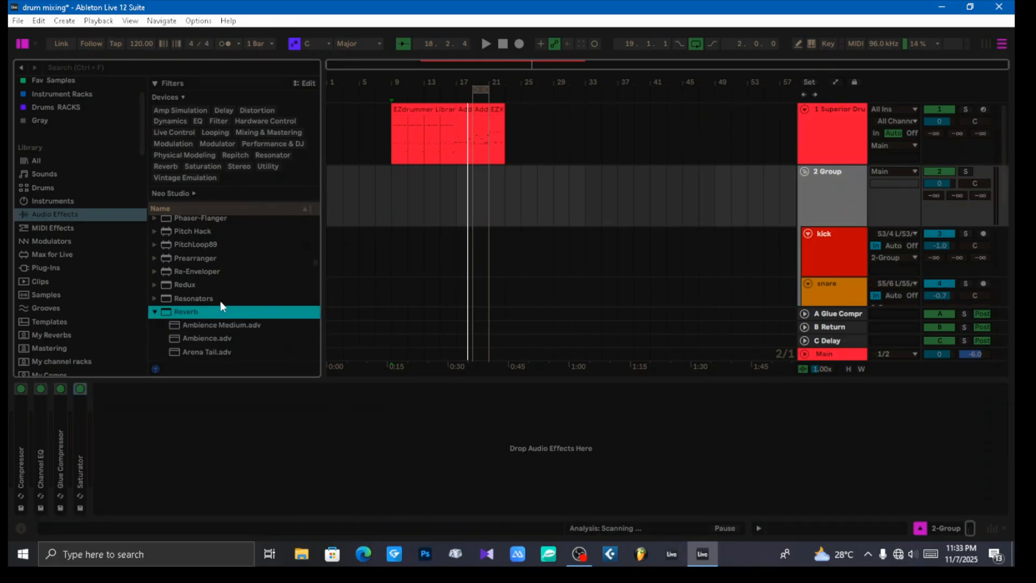
pyautogui.scroll(-3, 224, 306)
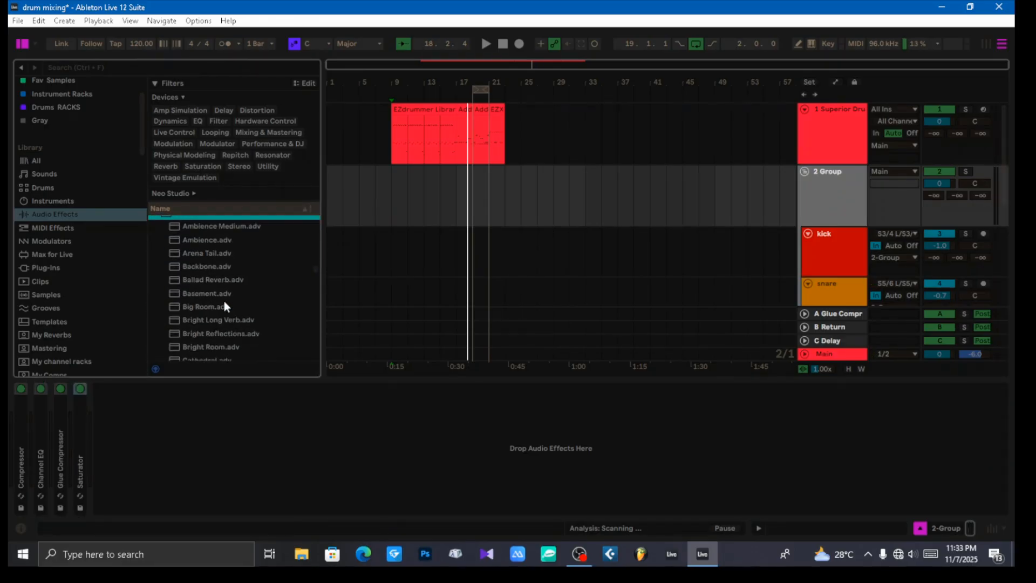
pyautogui.scroll(3, 225, 306)
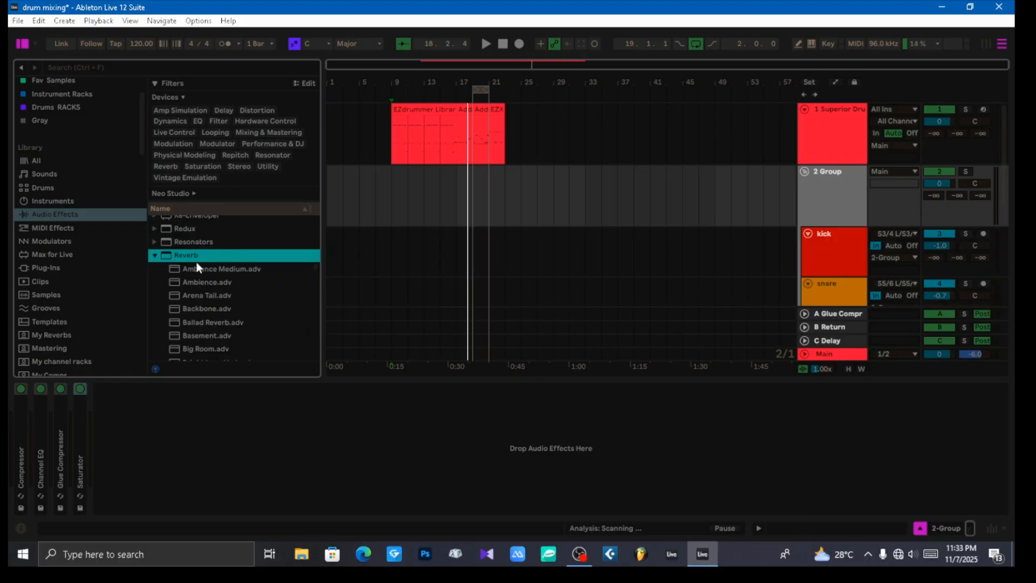
pyautogui.moveTo(196, 264); pyautogui.dragTo(322, 431)
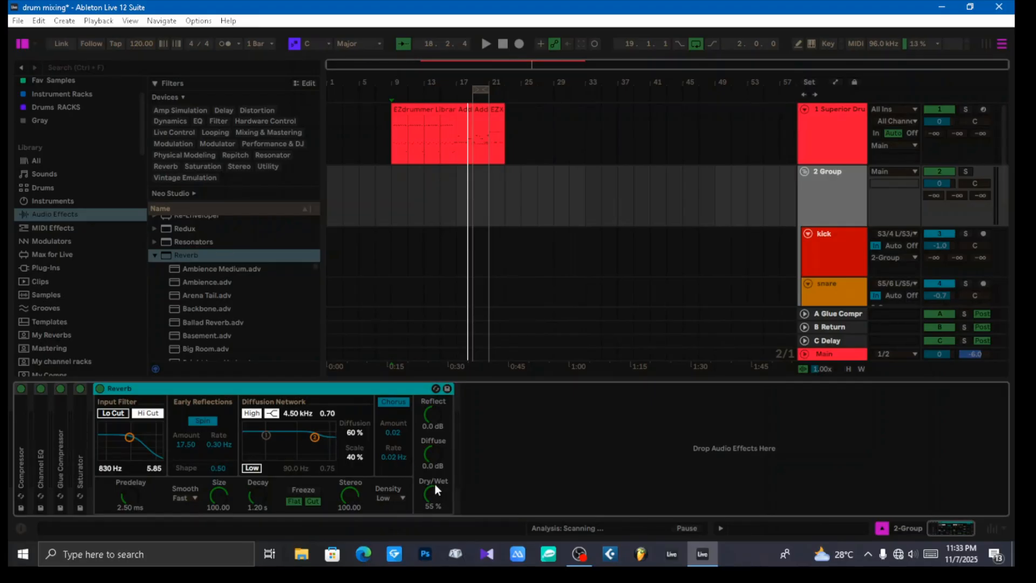
# Step: Play the beat and set the drum group reverb's predelay to 0.55 ms and size to 6.07
pyautogui.press('space')
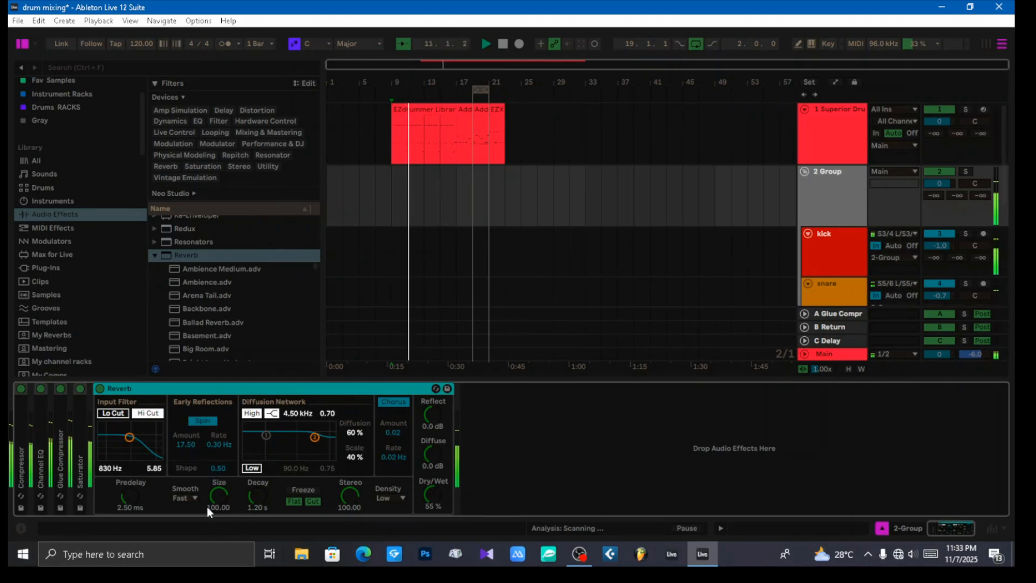
pyautogui.moveTo(129, 496); pyautogui.dragTo(128, 526)
pyautogui.moveTo(221, 499); pyautogui.dragTo(221, 523)
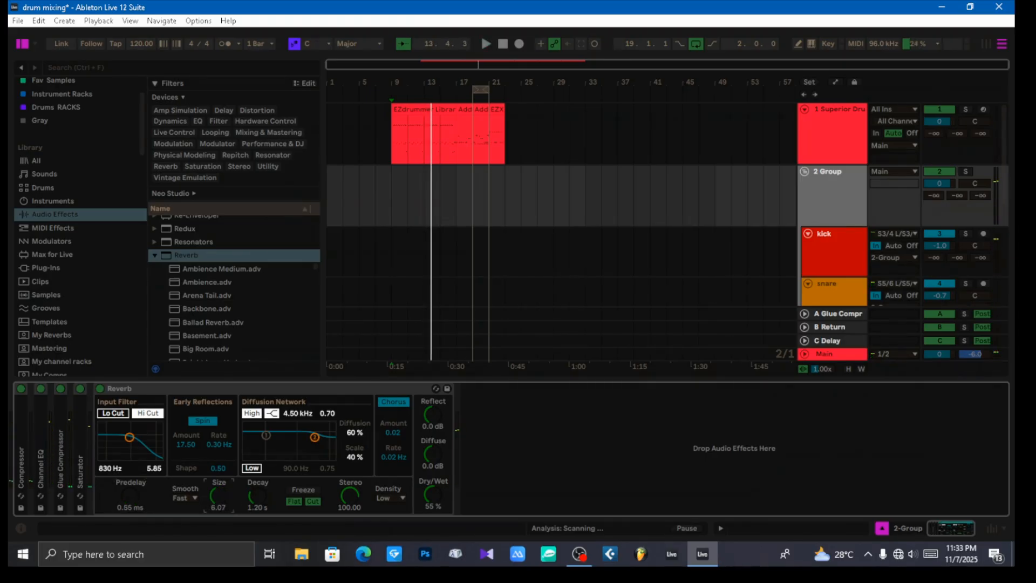
# Step: Replay the beat and set the group reverb's size to 8.25, decay to 649 ms and dry/wet to 49%
pyautogui.press('space')
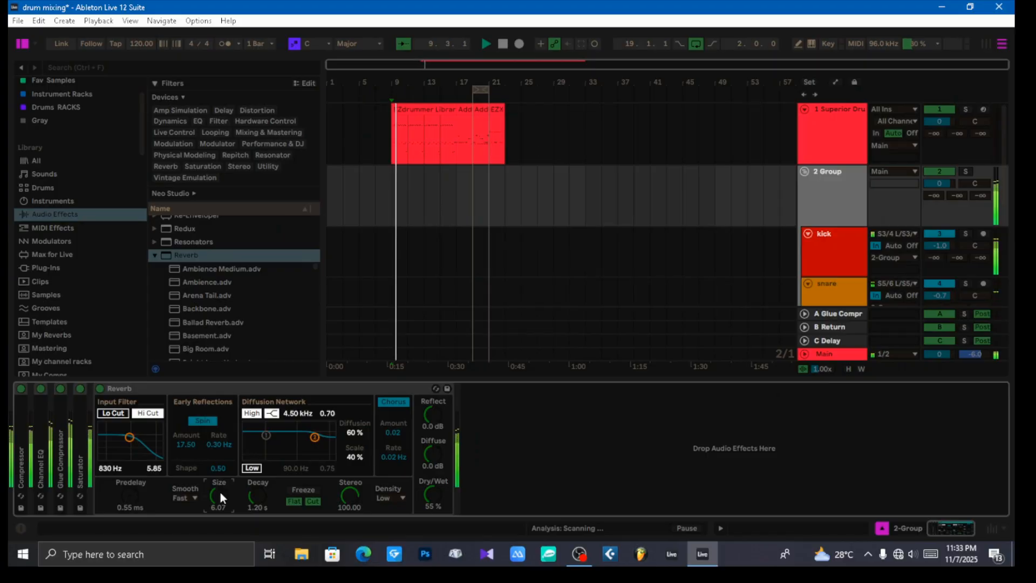
pyautogui.moveTo(218, 495)
pyautogui.mouseDown()
pyautogui.moveTo(218, 504)
pyautogui.moveTo(218, 475)
pyautogui.mouseUp()
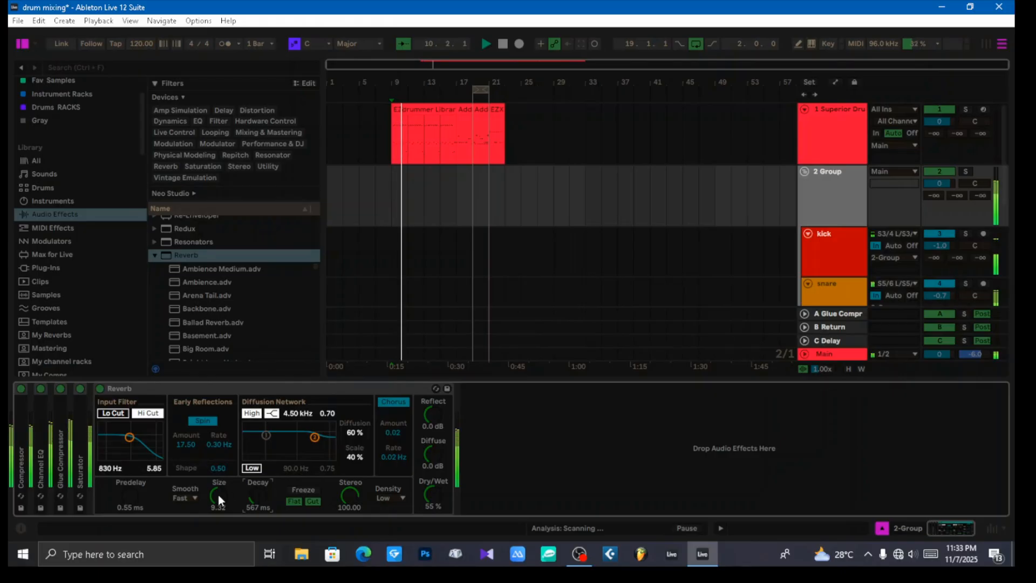
pyautogui.moveTo(218, 494); pyautogui.dragTo(253, 488)
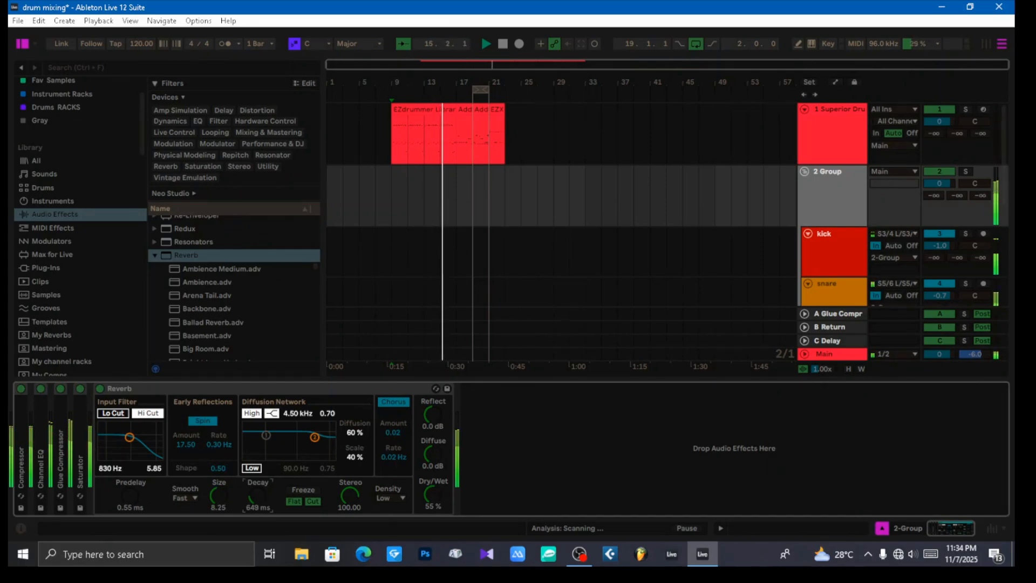
pyautogui.moveTo(432, 497); pyautogui.dragTo(432, 505)
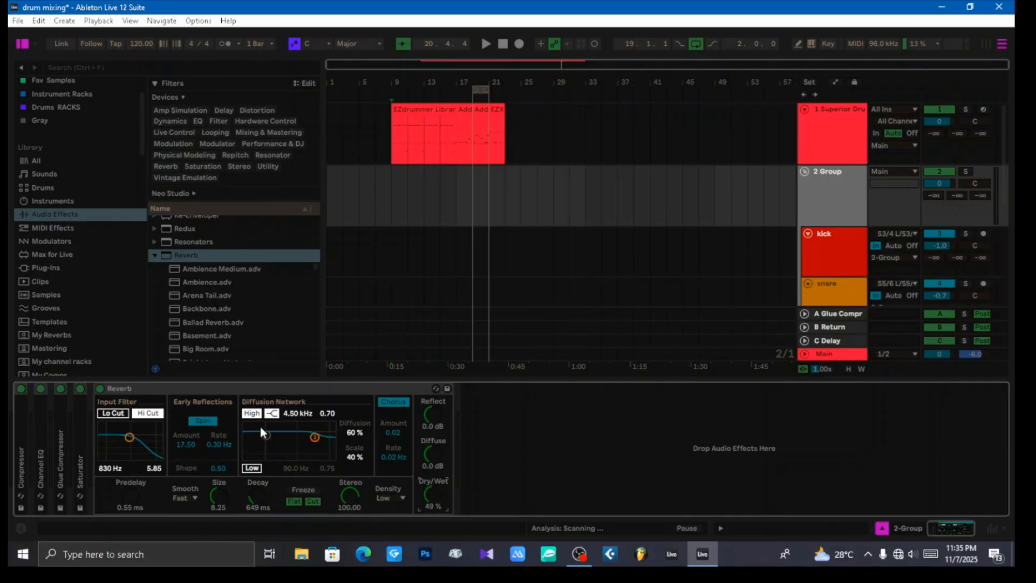
# Step: Enable the low filter in the reverb's diffusion network at 157 Hz, 0.41, and set the high filter to 5.20 kHz, 0.66
pyautogui.click(252, 469)
pyautogui.moveTo(313, 439); pyautogui.dragTo(315, 444)
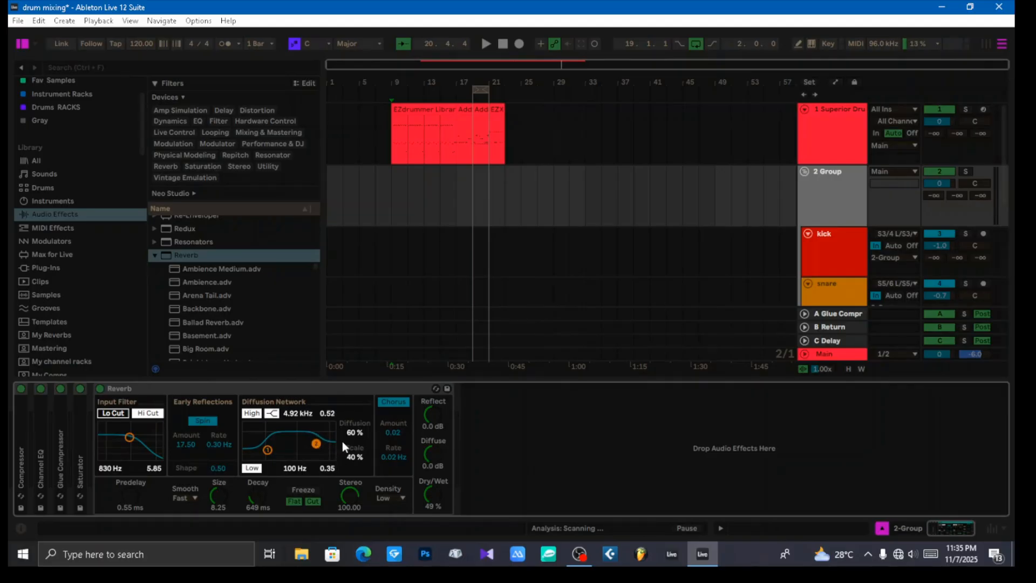
pyautogui.press('space')
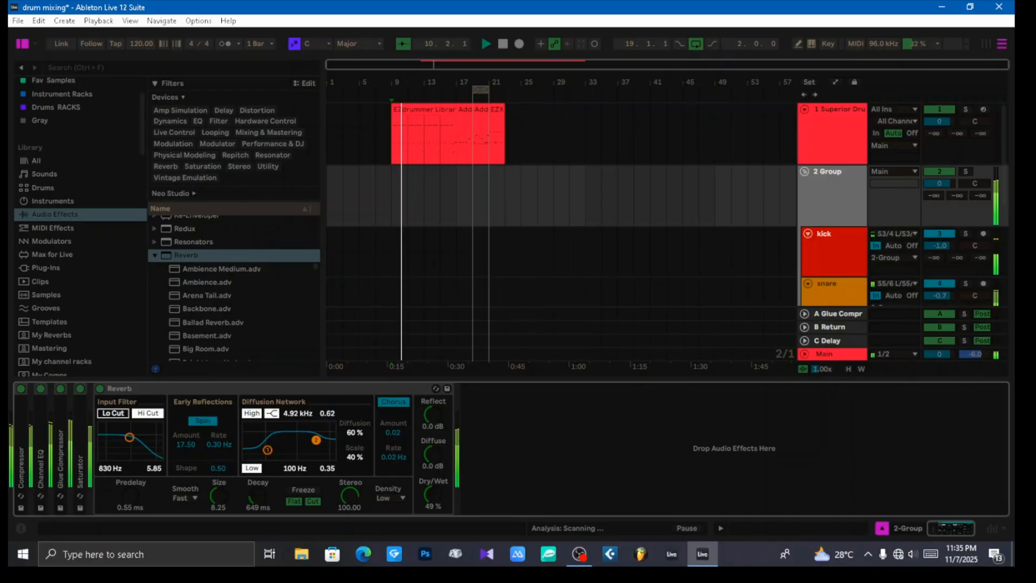
pyautogui.moveTo(317, 444); pyautogui.dragTo(272, 448)
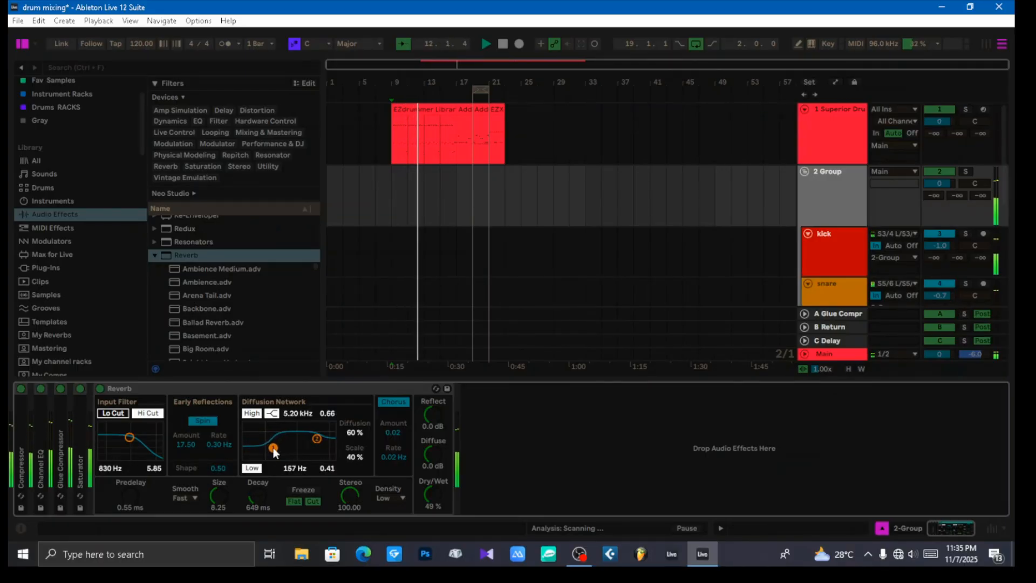
# Step: Set the group reverb's decay to 567 ms and its dry/wet to 47%
pyautogui.moveTo(251, 495)
pyautogui.mouseDown()
pyautogui.moveTo(252, 459)
pyautogui.moveTo(251, 501)
pyautogui.mouseUp()
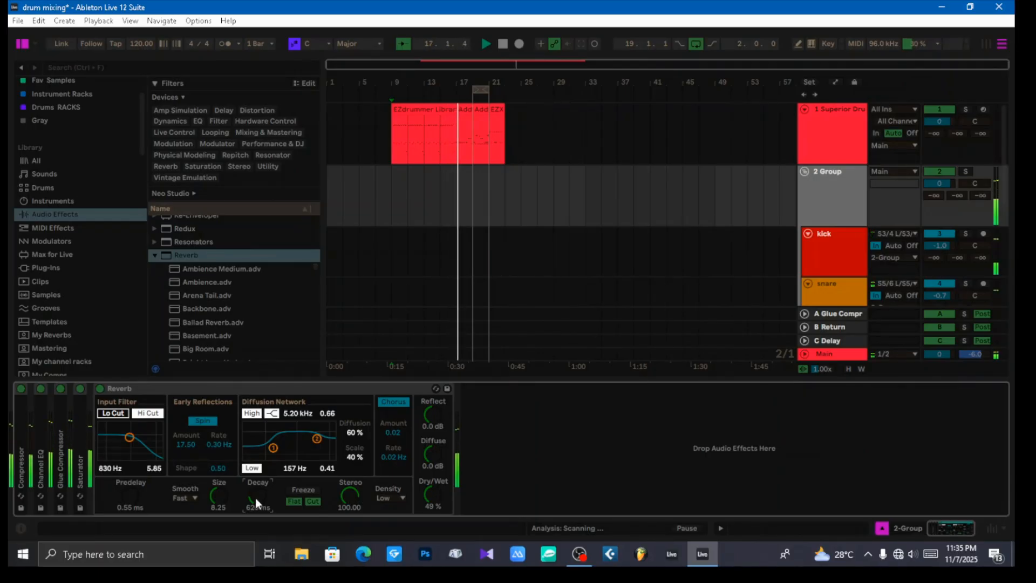
pyautogui.moveTo(255, 498); pyautogui.dragTo(255, 503)
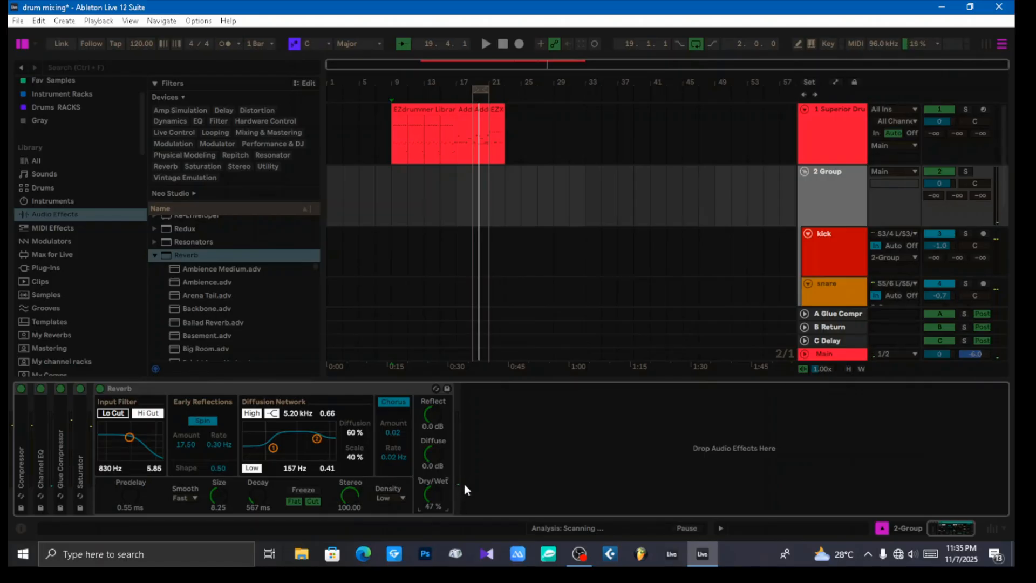
# Step: Compare the beat with the group reverb bypassed and active, shorten its decay to 432 ms, and replay the beat
pyautogui.press('space')
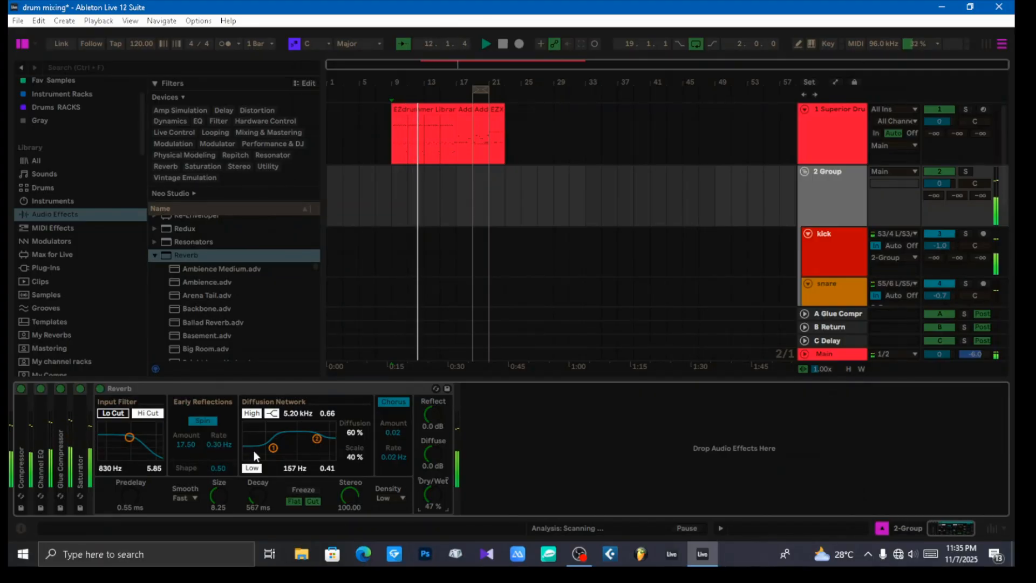
pyautogui.click(100, 388)
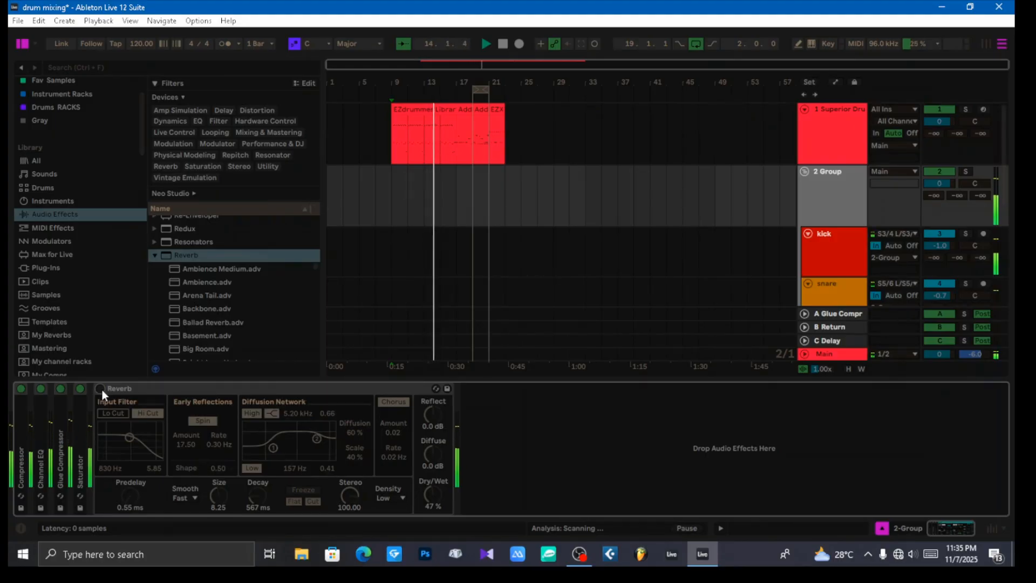
pyautogui.click(100, 389)
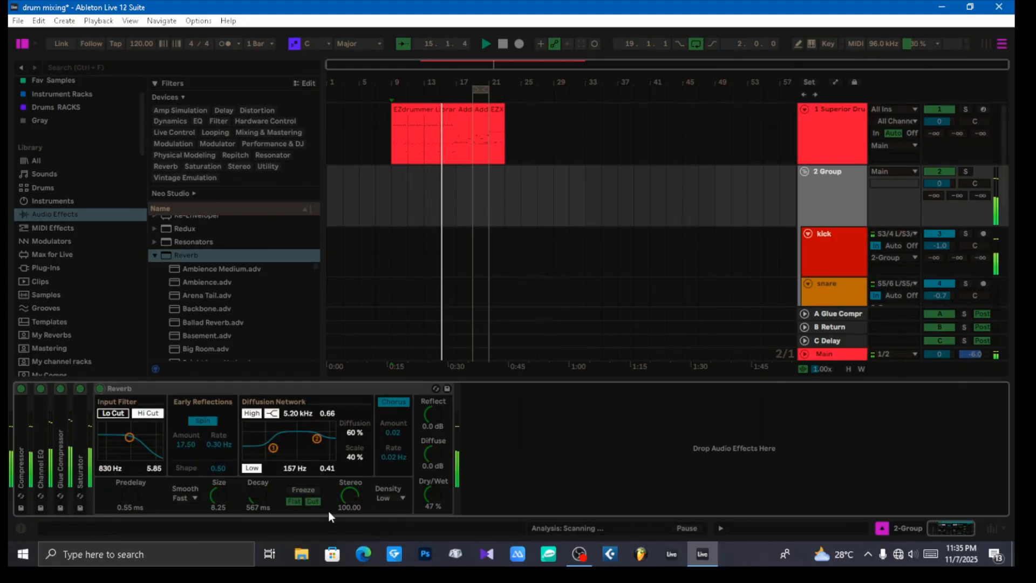
pyautogui.moveTo(258, 496); pyautogui.dragTo(257, 512)
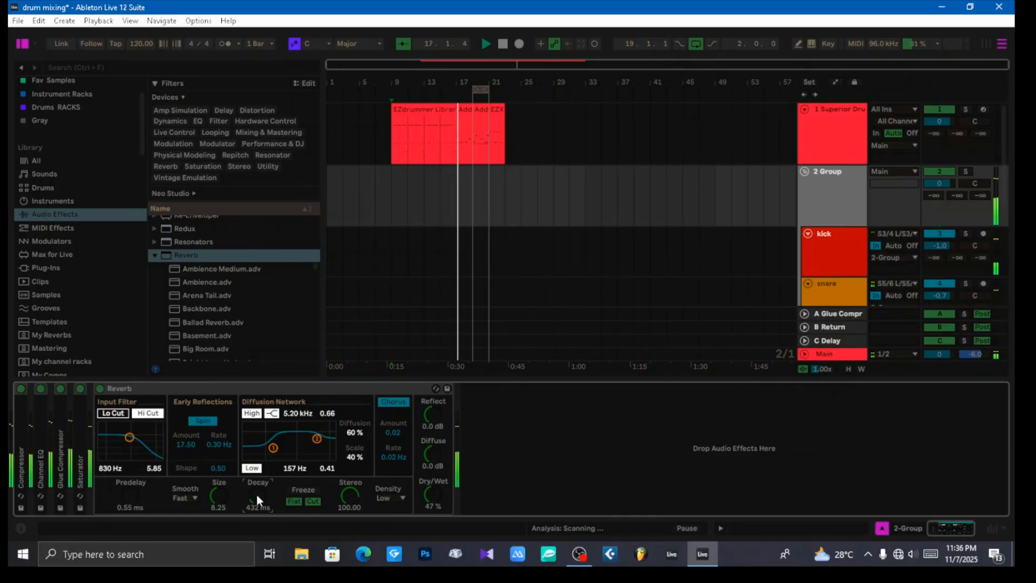
pyautogui.press('space')
pyautogui.press('space')
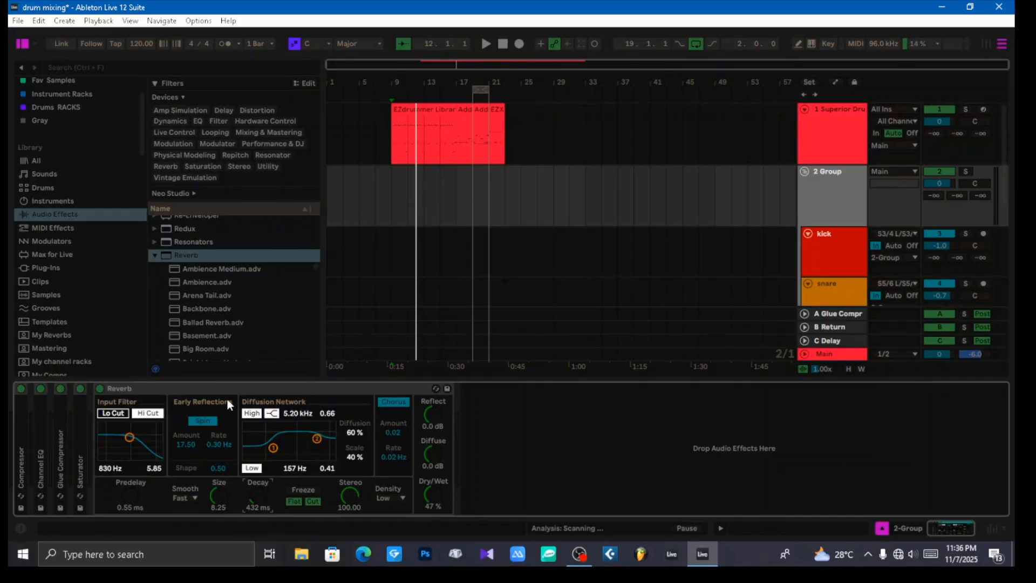
# Step: Add another default Reverb after the Saturator on the snare track
pyautogui.click(266, 390)
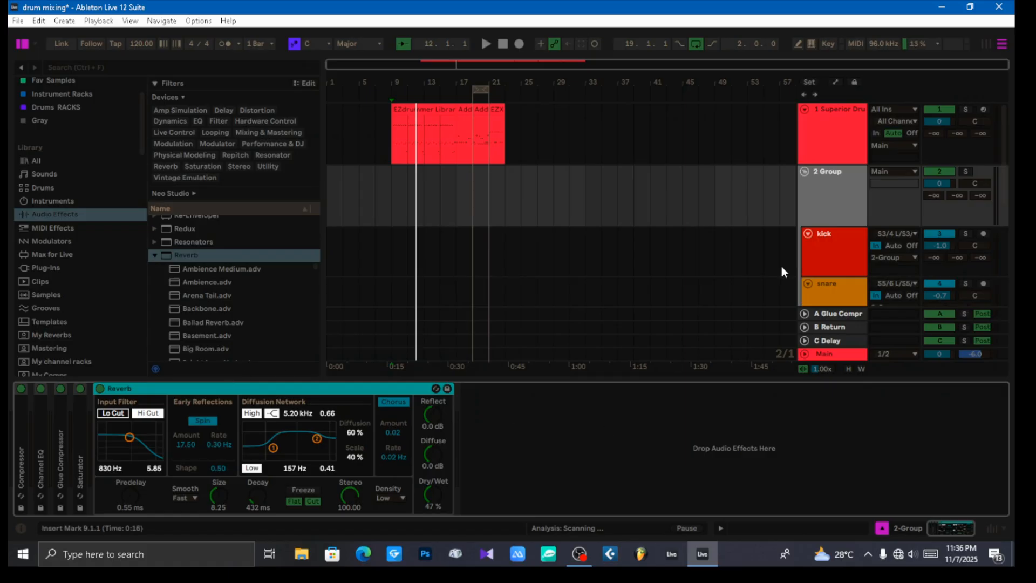
pyautogui.scroll(-2, 805, 242)
pyautogui.click(835, 267)
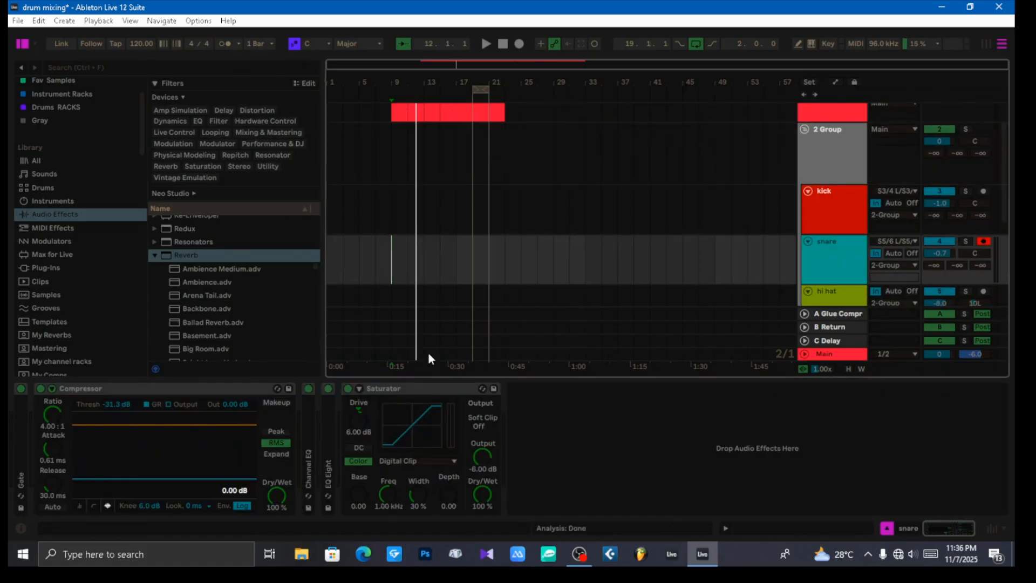
pyautogui.moveTo(186, 255); pyautogui.dragTo(666, 463)
# Step: Switch off the Reverb on the 2 Group track and show the snare track's devices
pyautogui.click(833, 158)
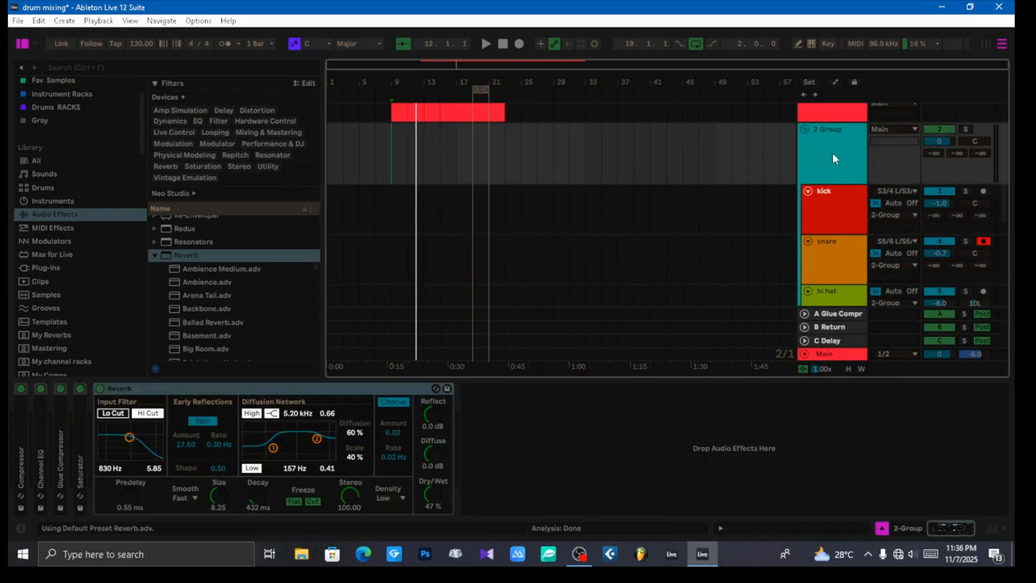
pyautogui.click(100, 389)
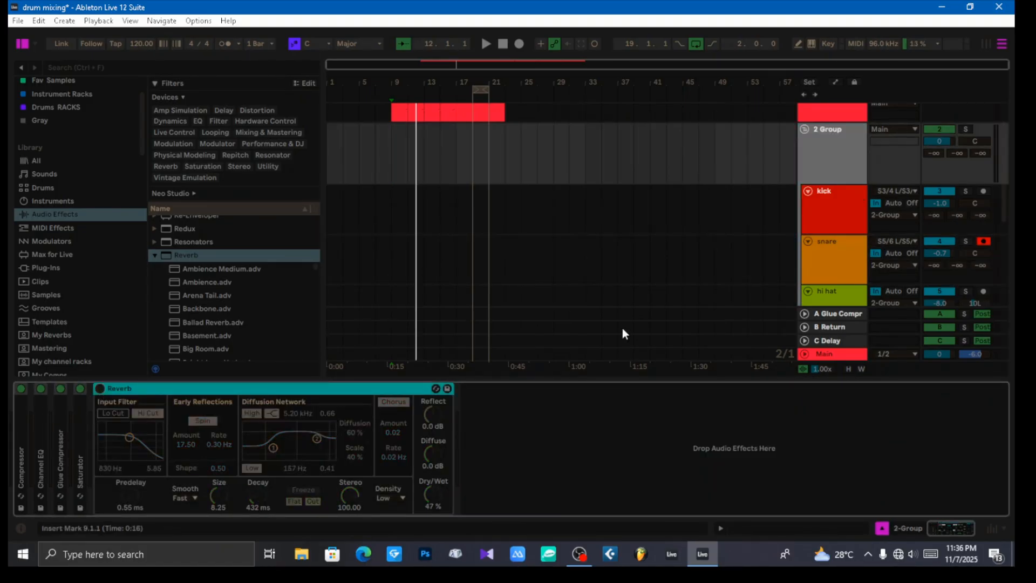
pyautogui.click(826, 260)
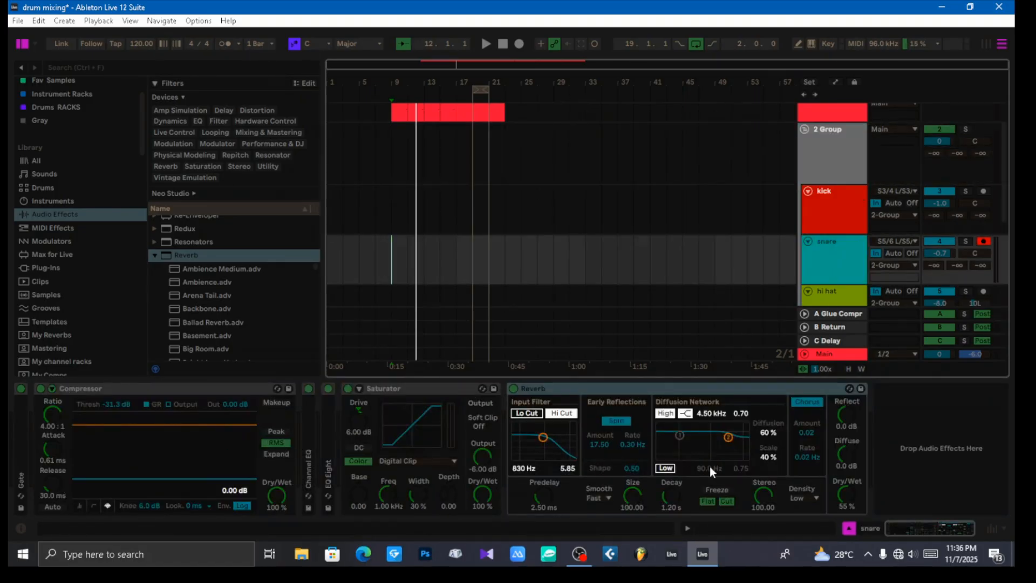
# Step: Play the beat and set the snare reverb's predelay to 1.63 ms, dry/wet to 48% and decay to 778 ms
pyautogui.press('space')
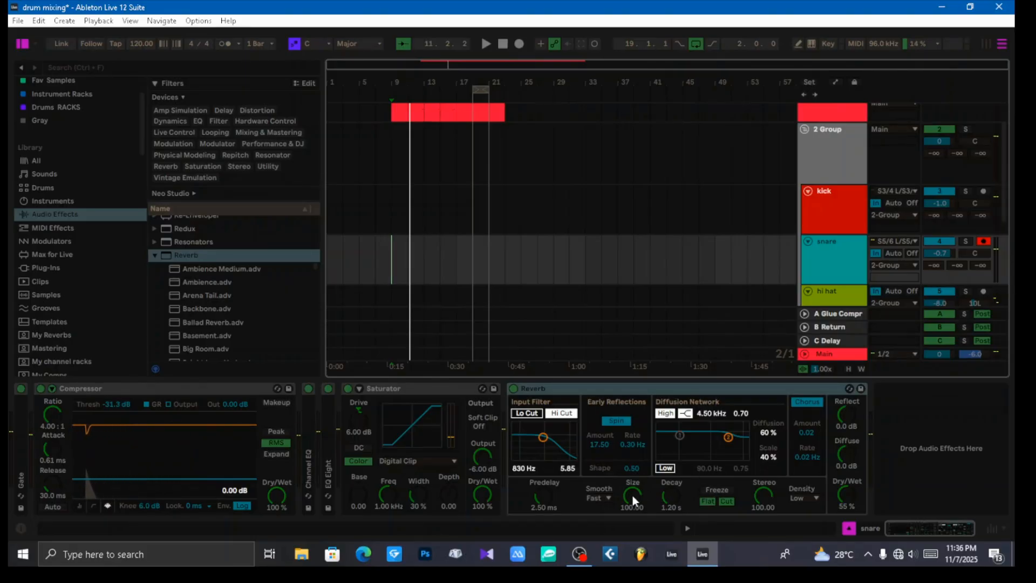
pyautogui.click(555, 503)
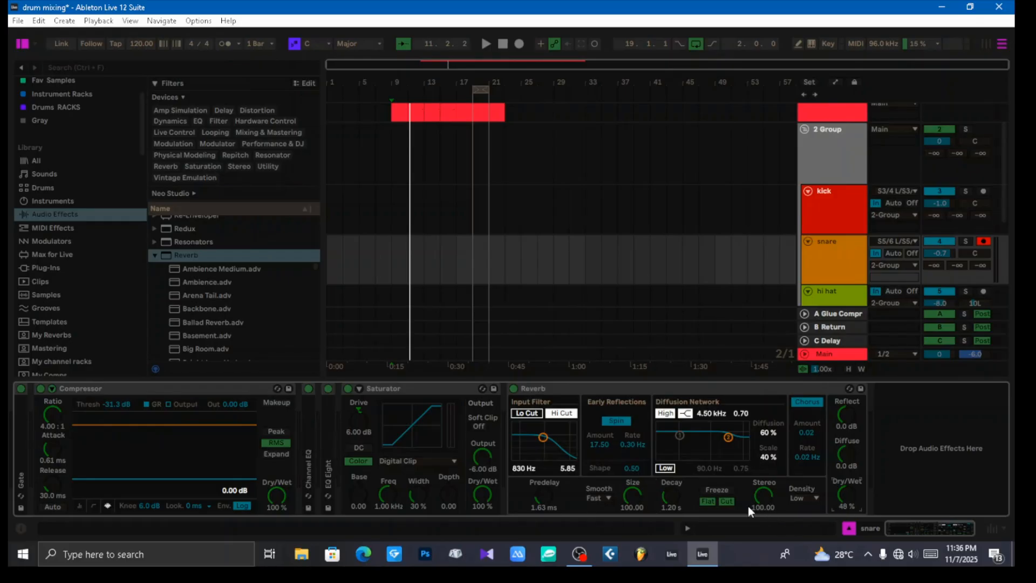
pyautogui.press('space')
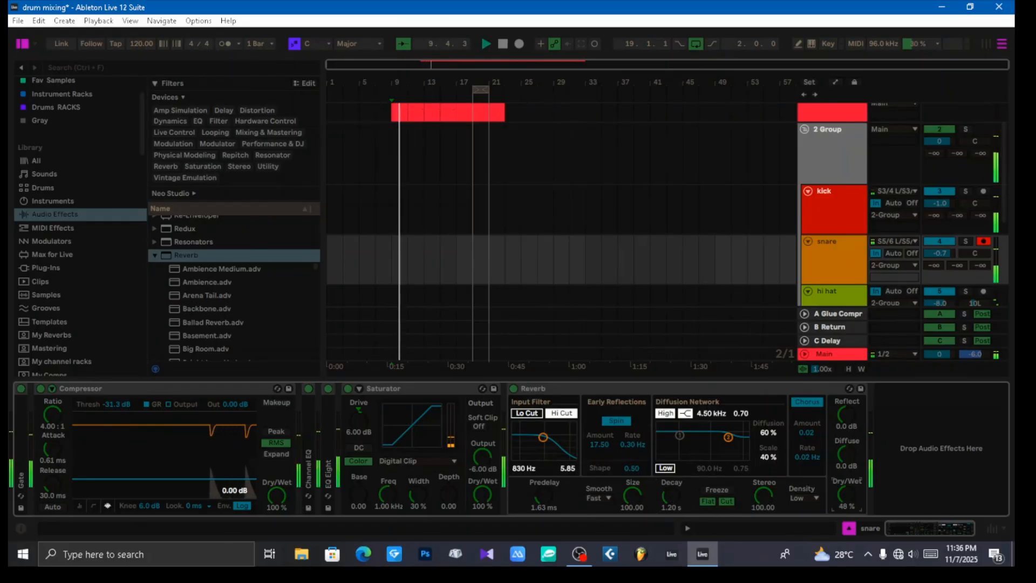
pyautogui.moveTo(671, 495); pyautogui.dragTo(671, 504)
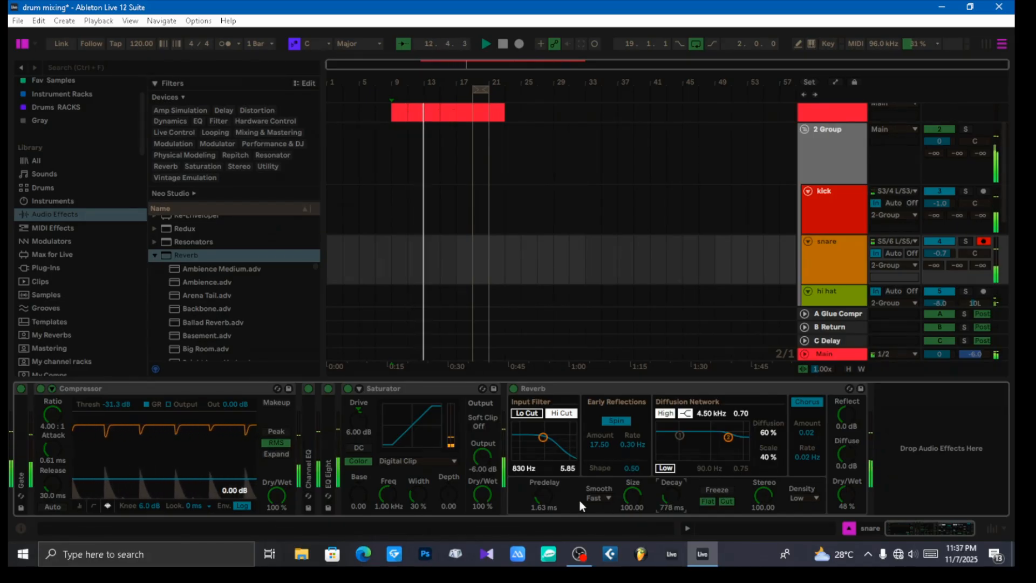
# Step: Try a 250 ms predelay on the snare reverb, then reduce it to 1.99 ms
pyautogui.moveTo(543, 496); pyautogui.dragTo(548, 457)
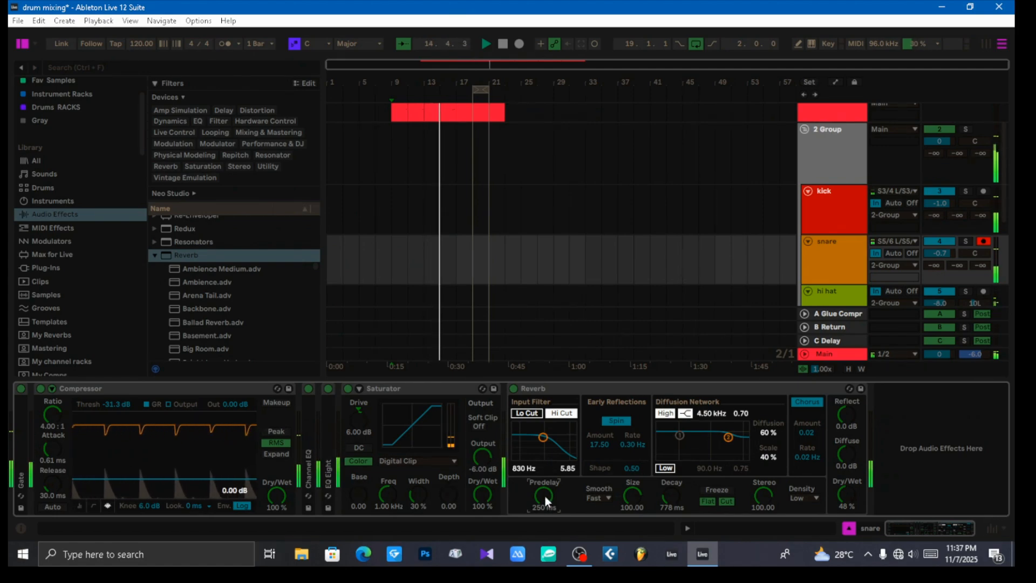
pyautogui.moveTo(545, 497); pyautogui.dragTo(545, 470)
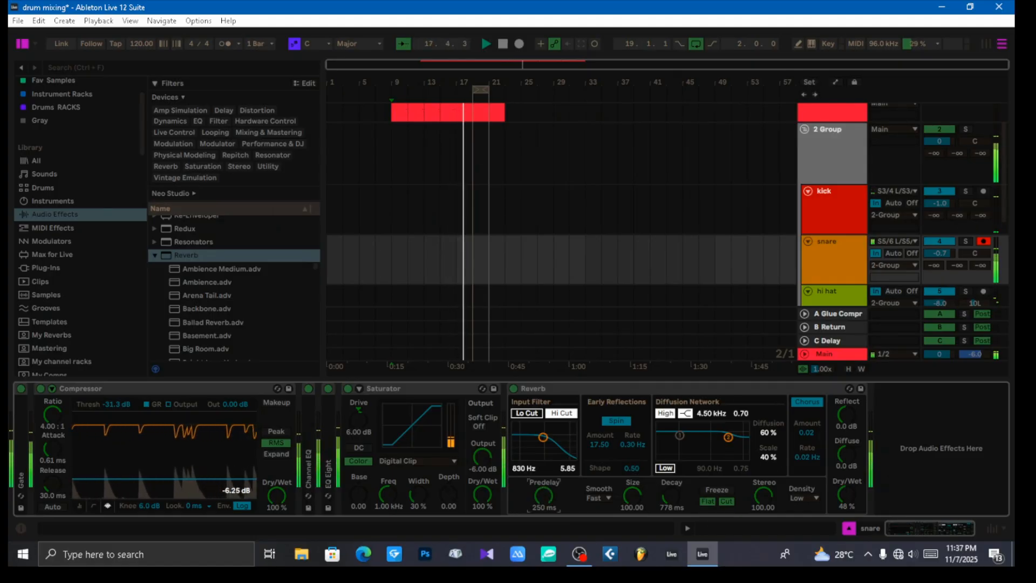
pyautogui.moveTo(545, 497); pyautogui.dragTo(545, 528)
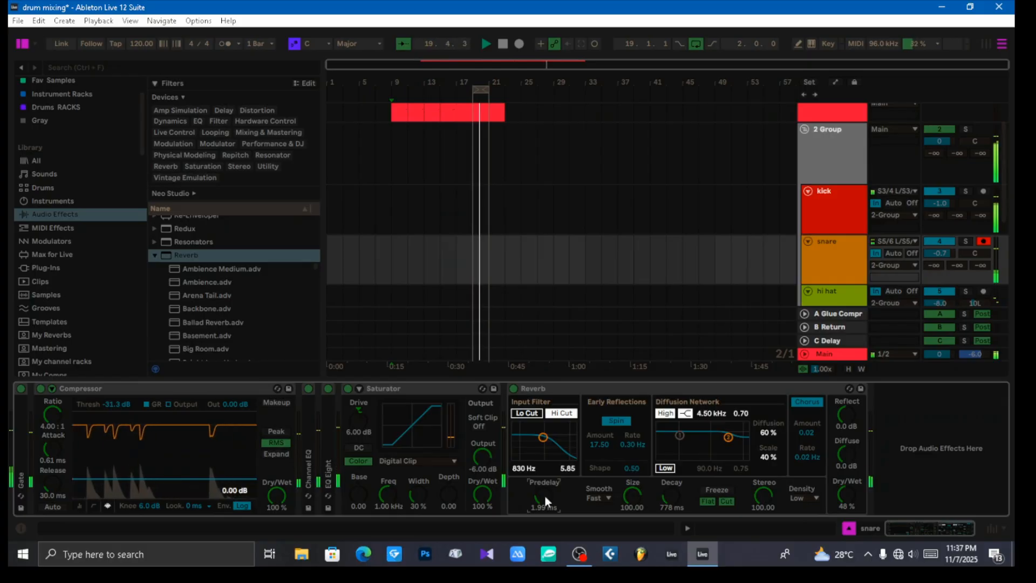
# Step: Replay the beat and set the snare reverb's predelay to 1.89 ms and its size to 29.85
pyautogui.press('space')
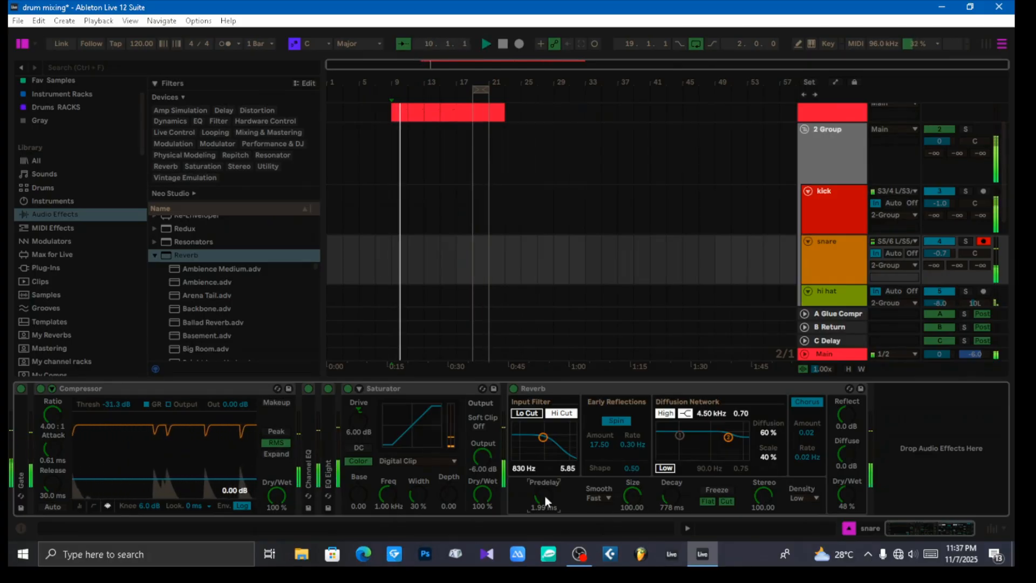
pyautogui.moveTo(545, 494)
pyautogui.mouseDown()
pyautogui.moveTo(545, 504)
pyautogui.moveTo(545, 494)
pyautogui.mouseUp()
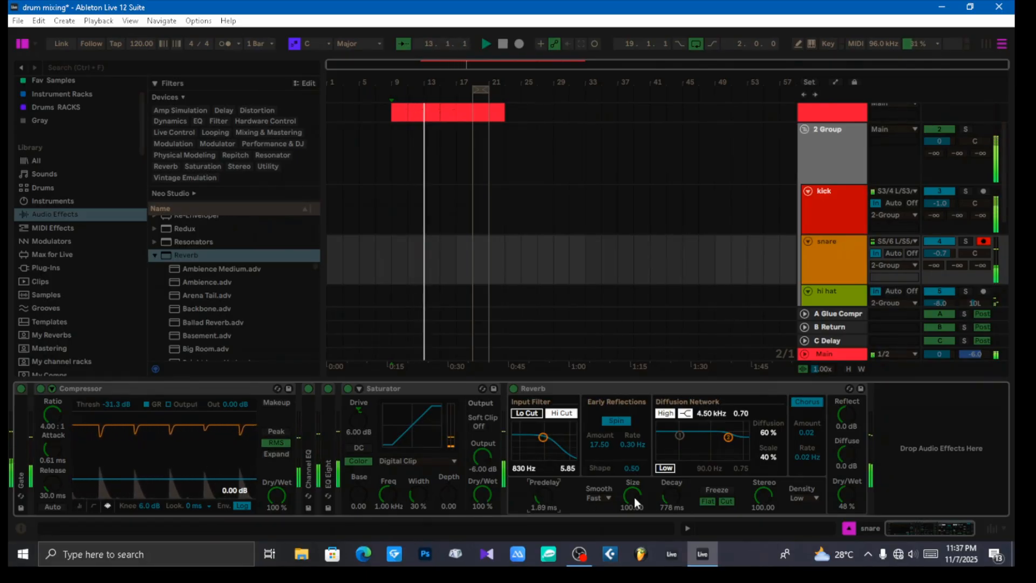
pyautogui.moveTo(636, 497); pyautogui.dragTo(636, 534)
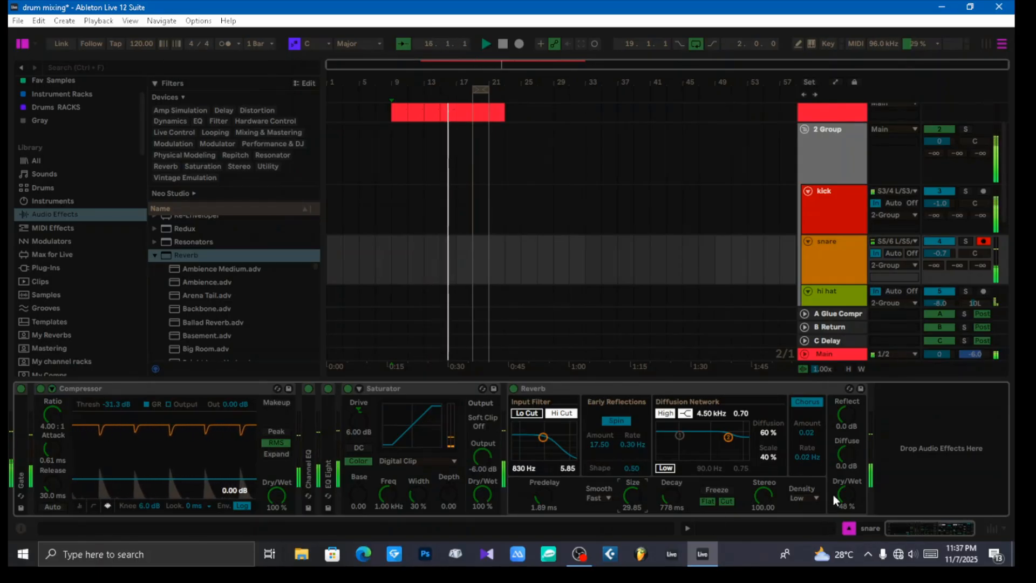
# Step: Compare the beat with the snare reverb bypassed and active, set its dry/wet to 42%, and stop playback
pyautogui.click(513, 387)
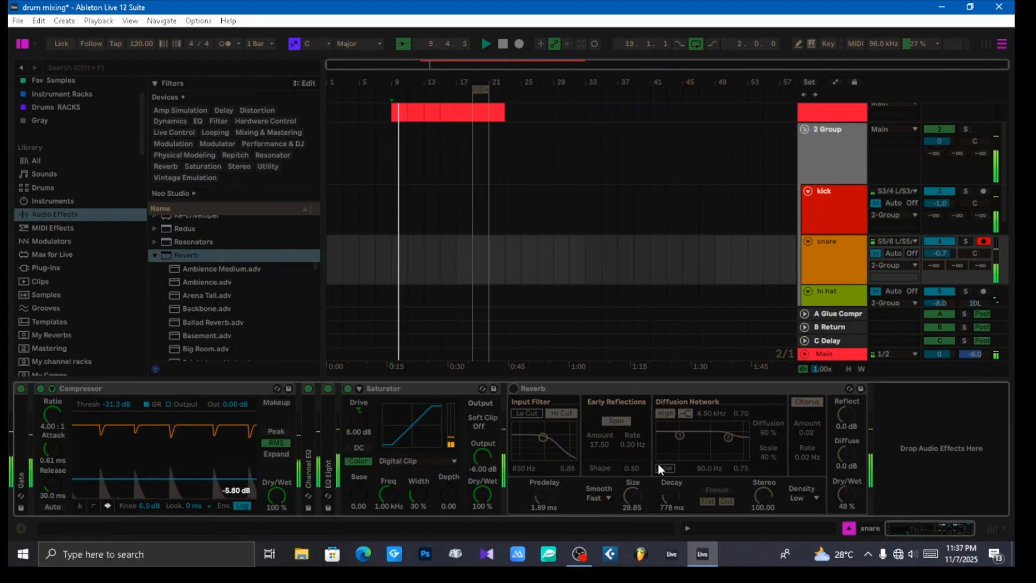
pyautogui.click(515, 390)
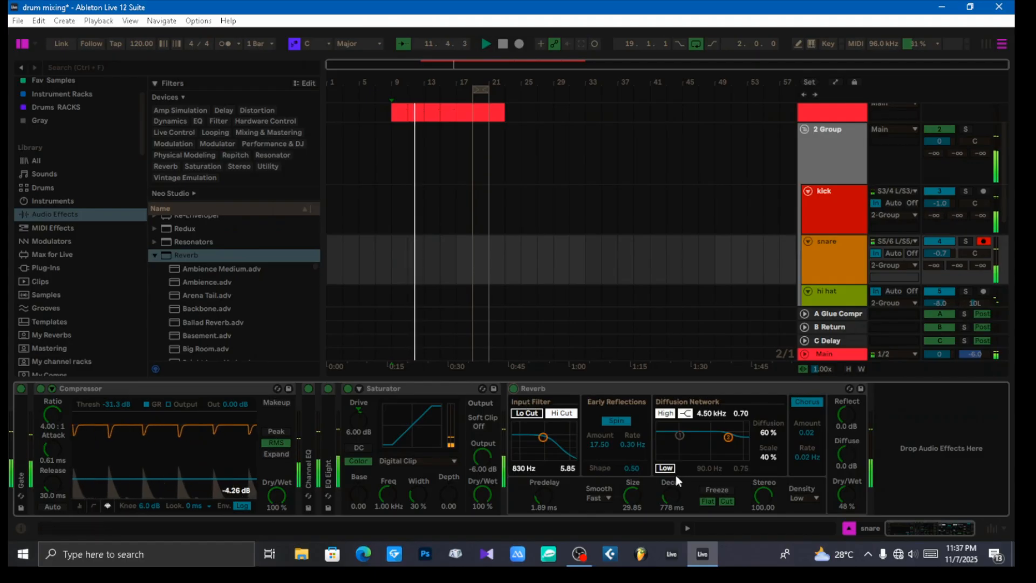
pyautogui.moveTo(849, 494); pyautogui.dragTo(849, 493)
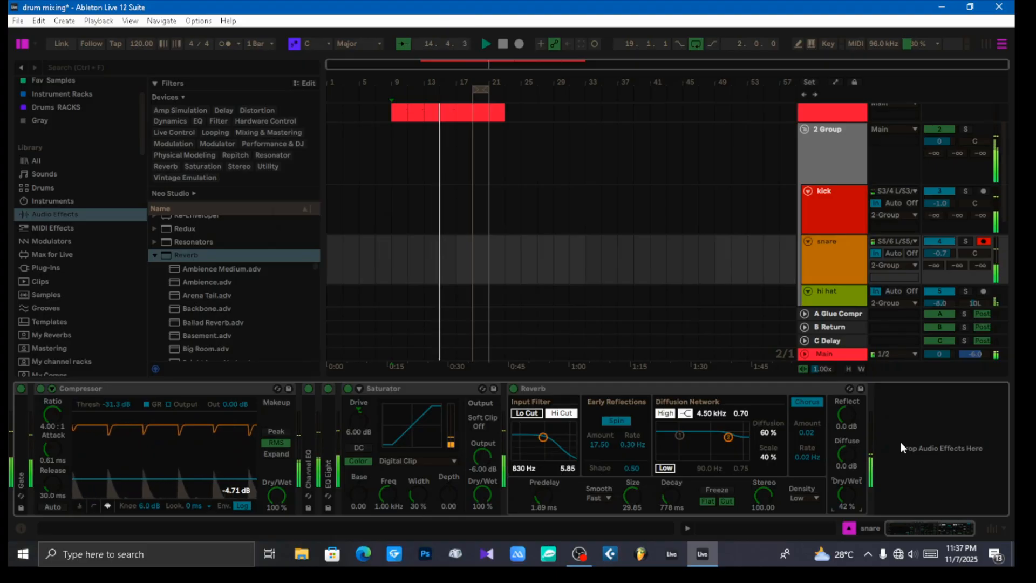
pyautogui.press('space')
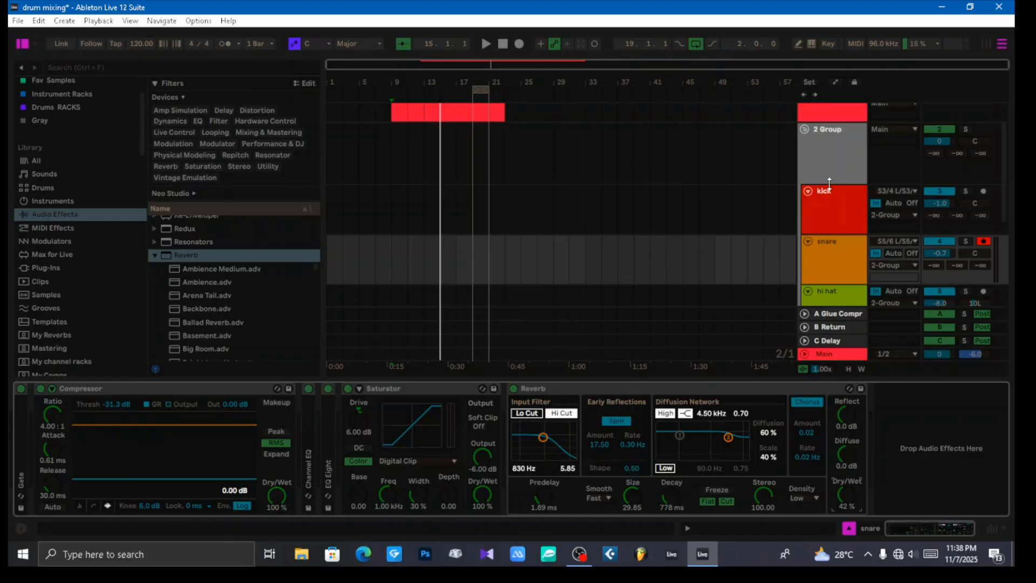
# Step: Switch the Reverb on the 2 Group track back on and play the beat briefly to hear it
pyautogui.click(837, 156)
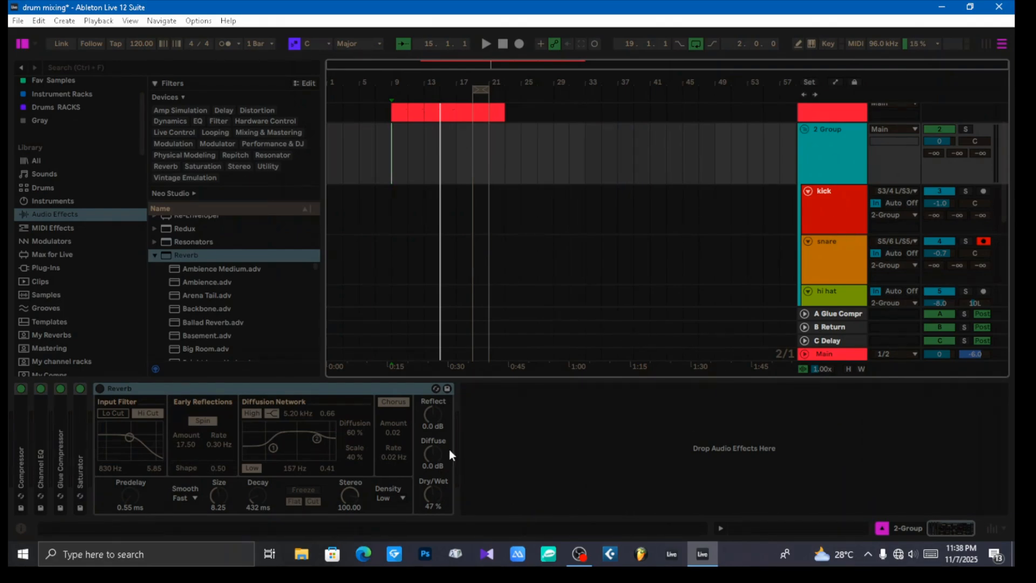
pyautogui.click(290, 388)
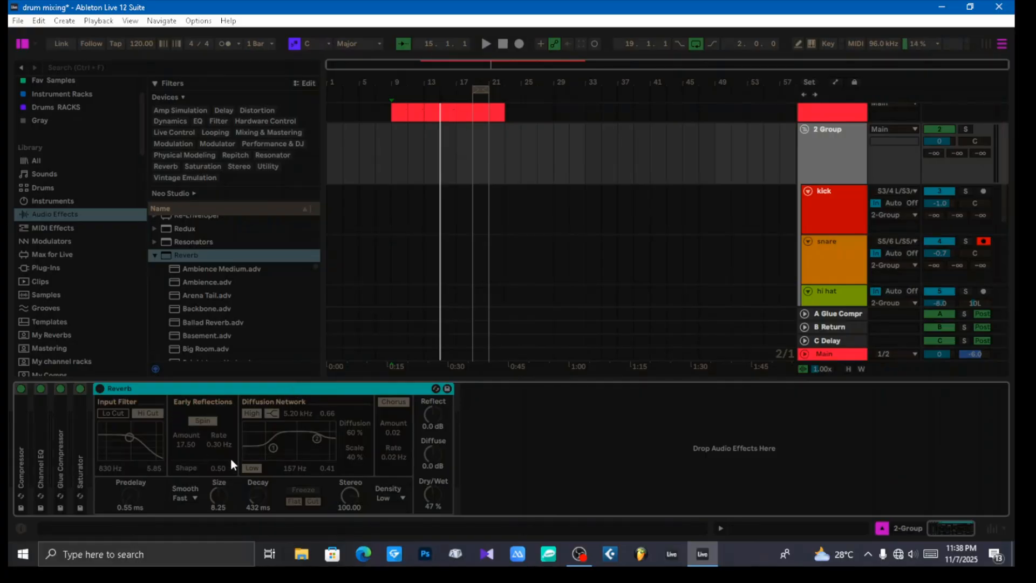
pyautogui.click(99, 389)
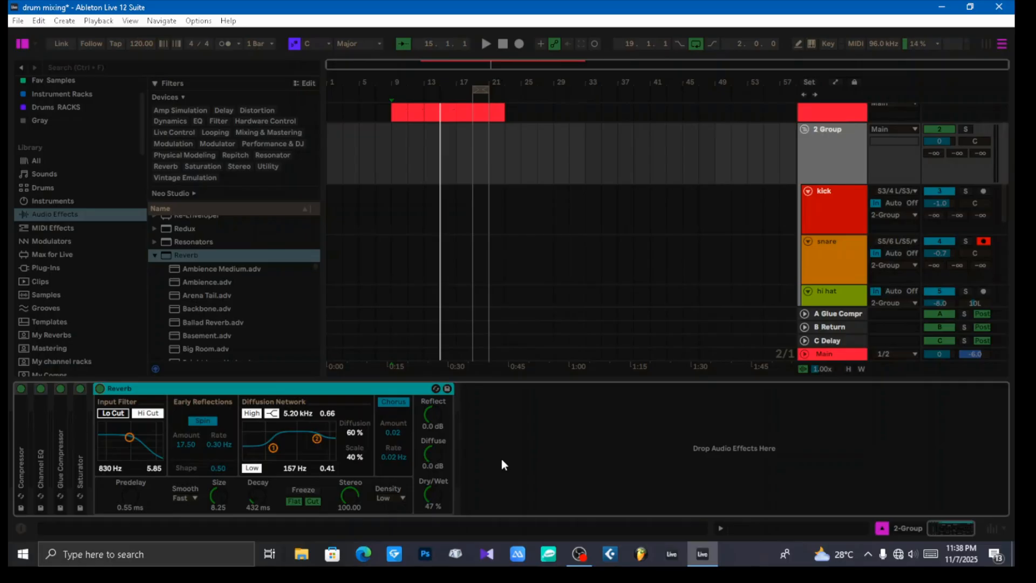
pyautogui.press('space')
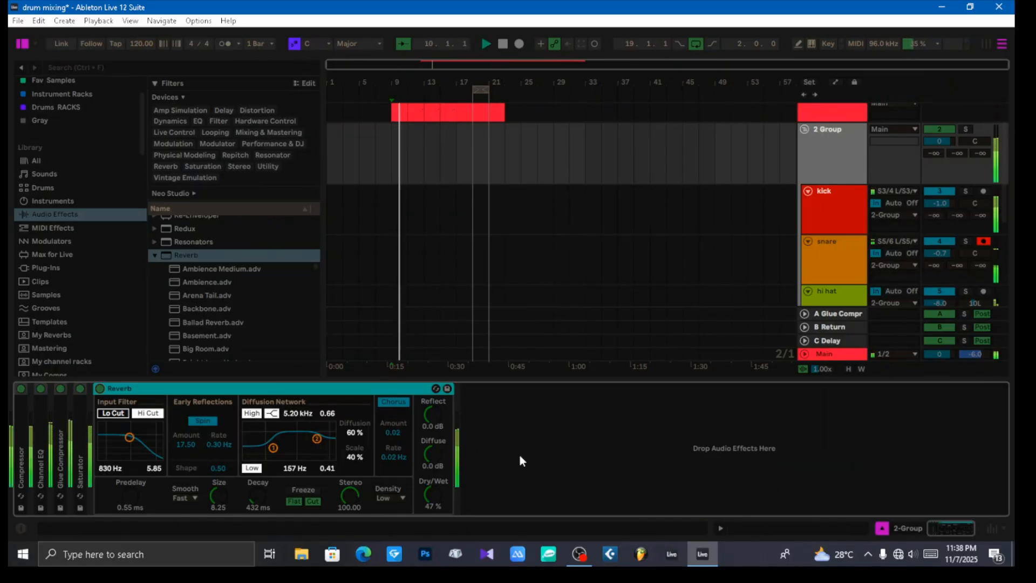
pyautogui.press('space')
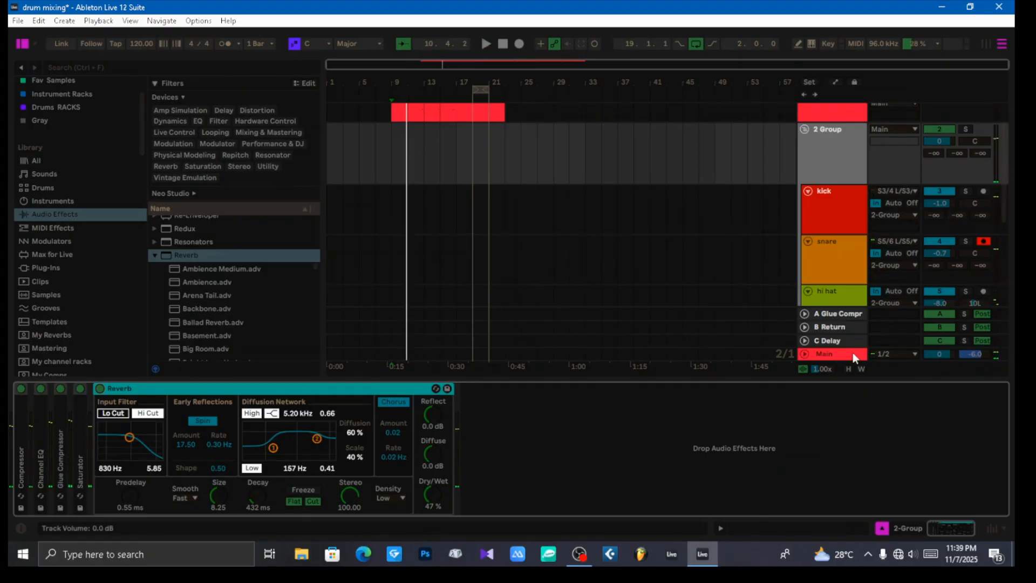
# Step: Set the Glue Compressor on return A to a -40.0 dB threshold and 0.16 dB makeup
pyautogui.click(846, 315)
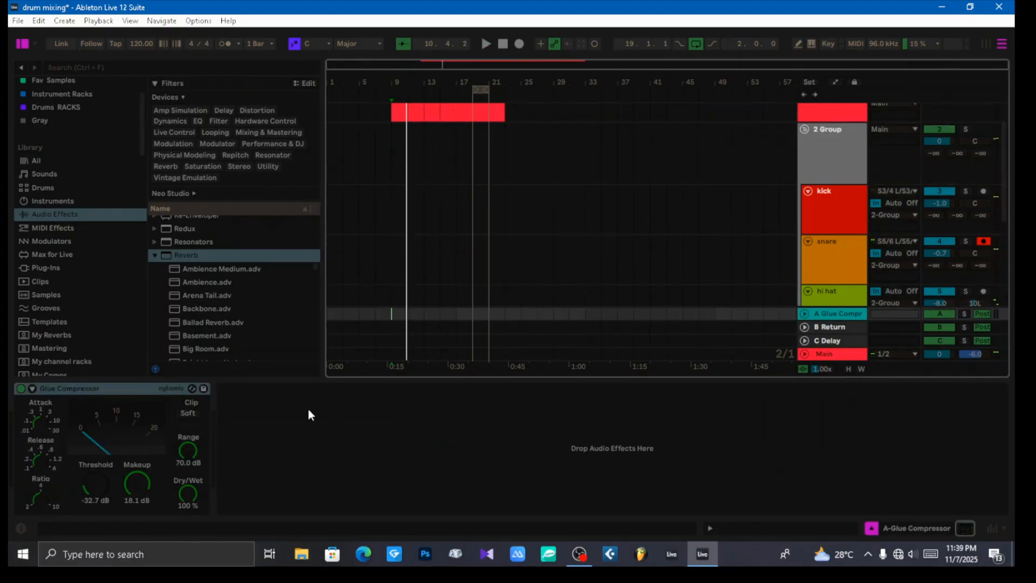
pyautogui.click(82, 390)
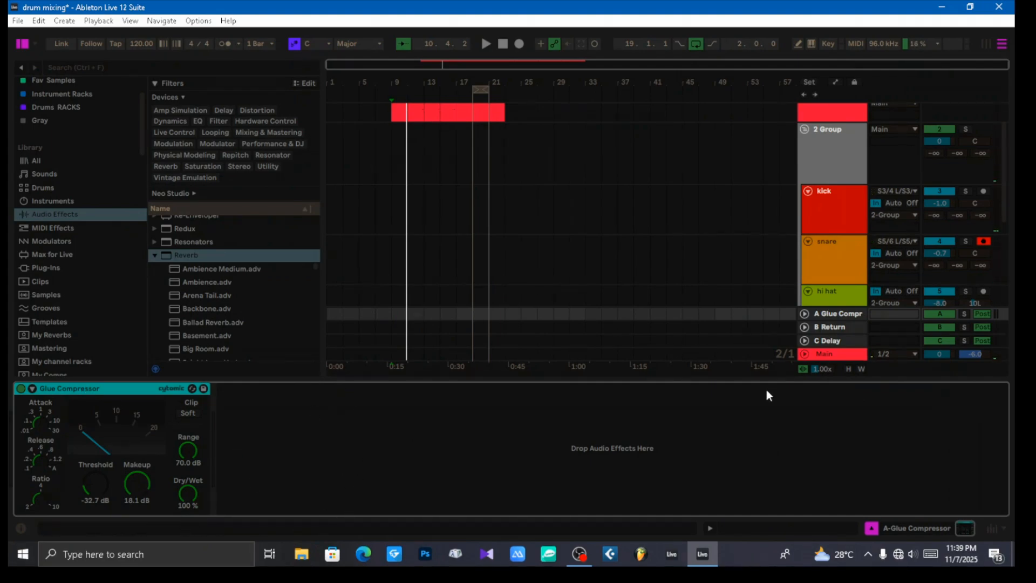
pyautogui.click(834, 314)
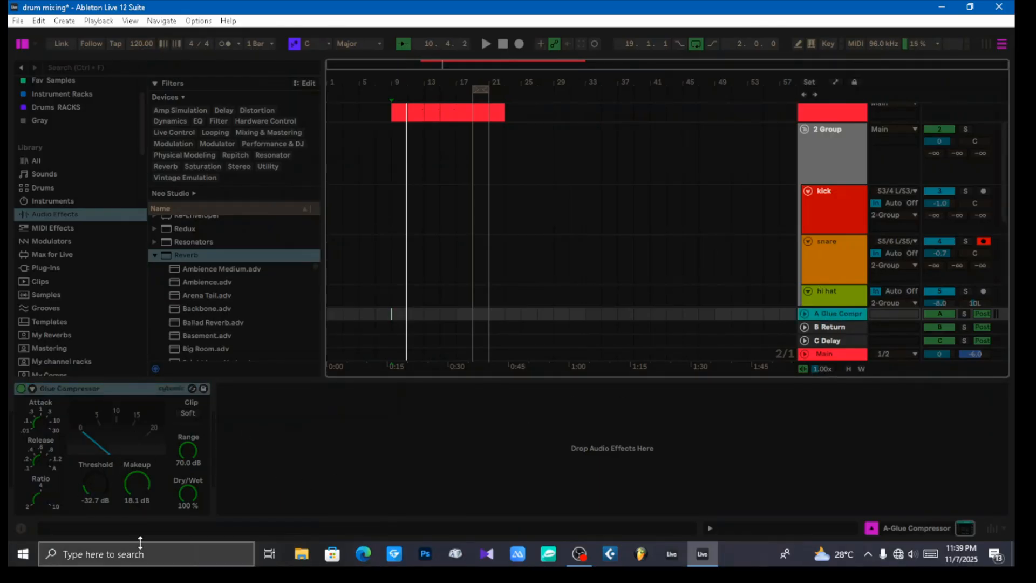
pyautogui.moveTo(96, 484); pyautogui.dragTo(137, 515)
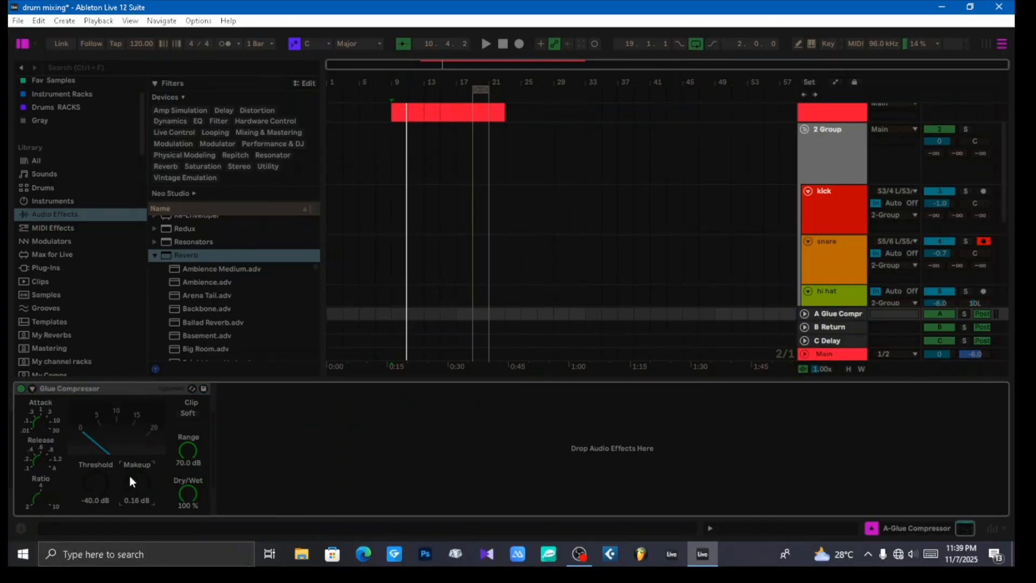
# Step: Set the 2 Group track's send A to -13.7 dB and play the beat
pyautogui.click(833, 150)
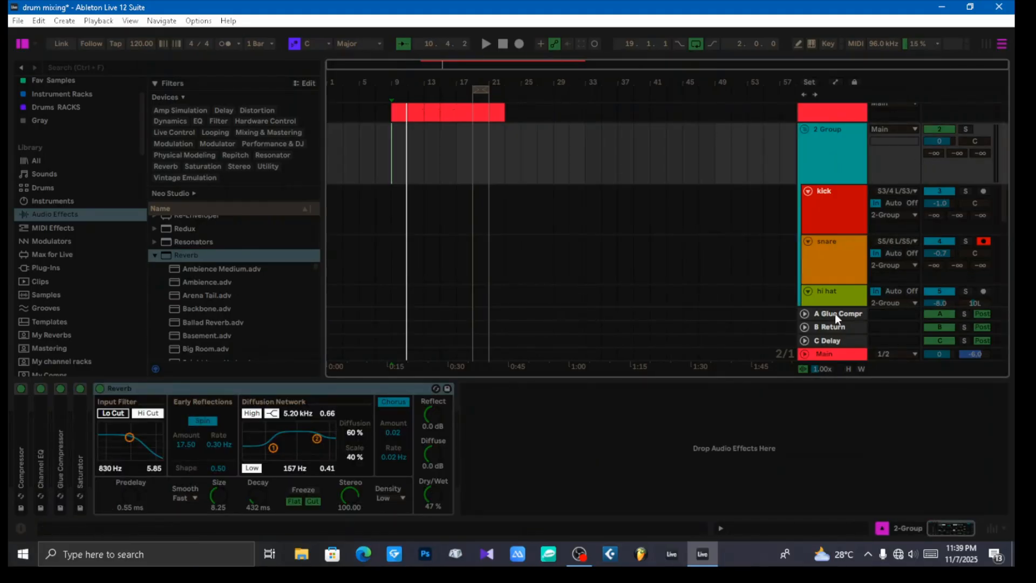
pyautogui.moveTo(931, 154); pyautogui.dragTo(931, 139)
pyautogui.press('space')
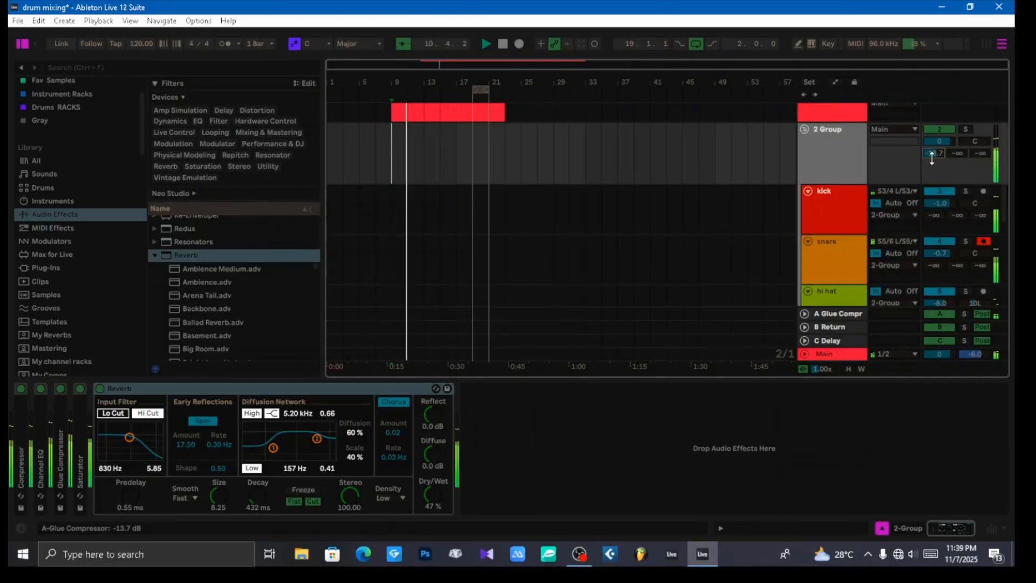
# Step: Set return A's Glue Compressor threshold to -21.0 dB and makeup to 6.03 dB, and raise the 2 Group's send A to -7.0 dB
pyautogui.click(834, 316)
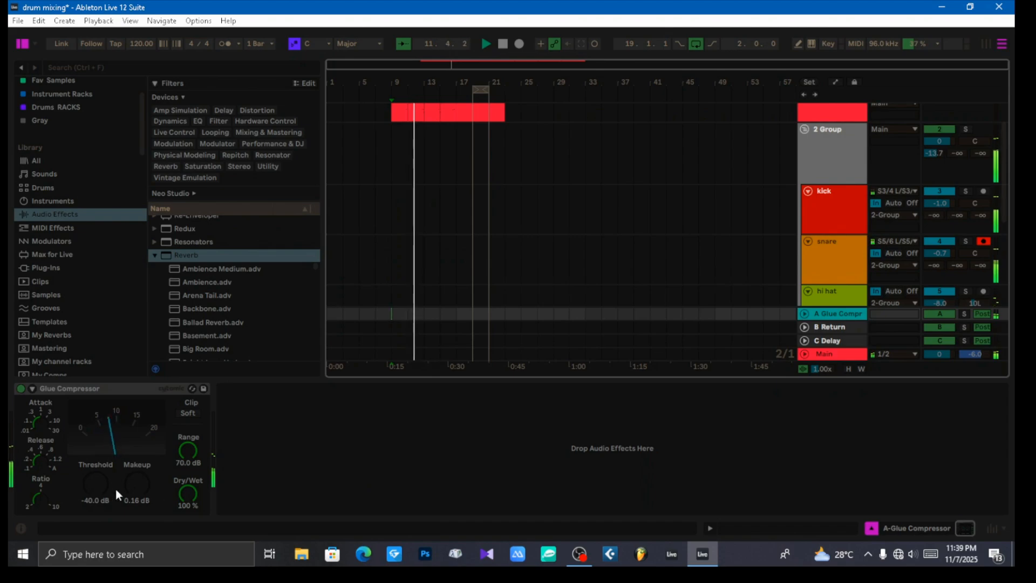
pyautogui.moveTo(92, 483); pyautogui.dragTo(92, 467)
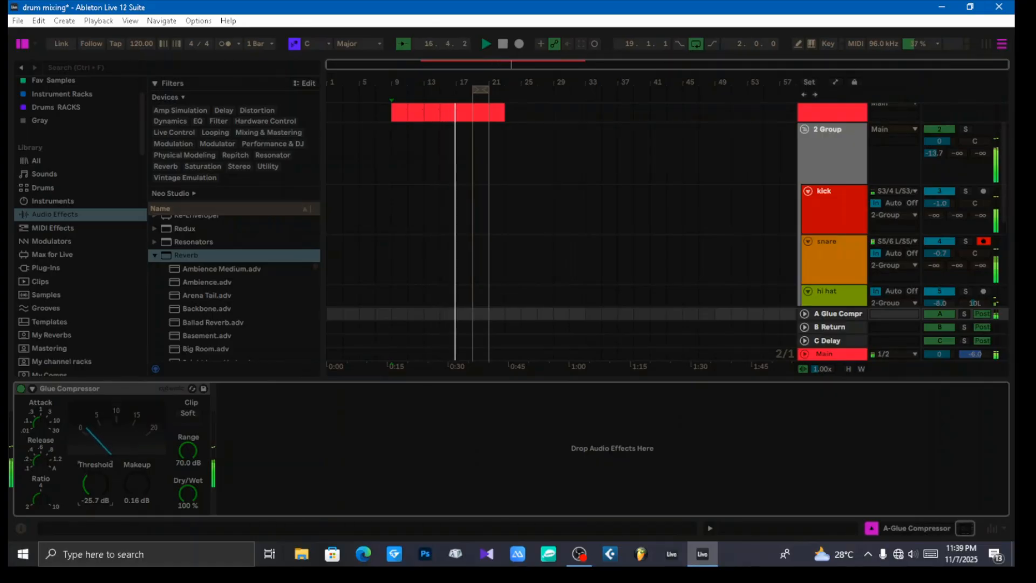
pyautogui.moveTo(92, 466); pyautogui.dragTo(134, 446)
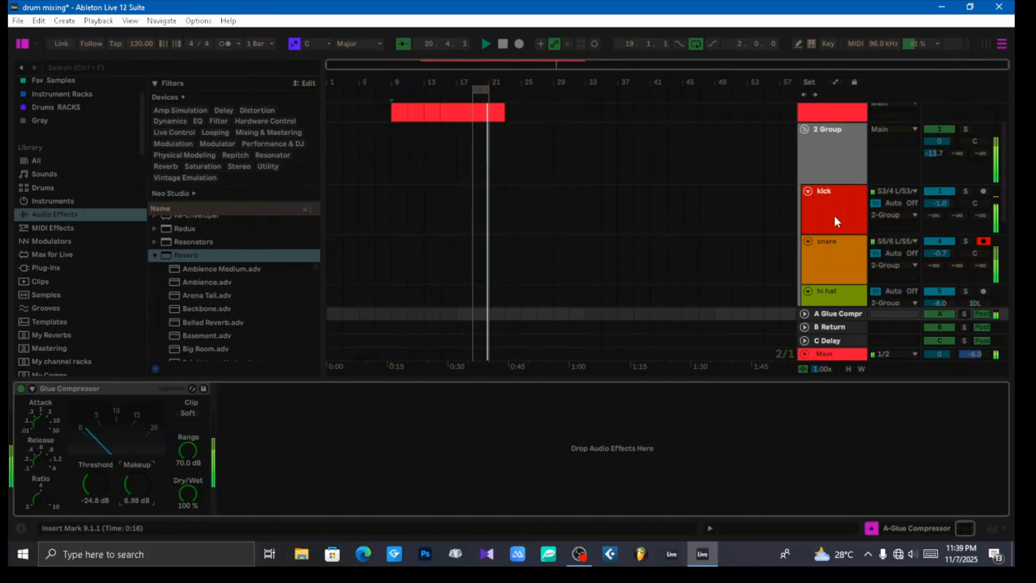
pyautogui.moveTo(933, 154); pyautogui.dragTo(933, 145)
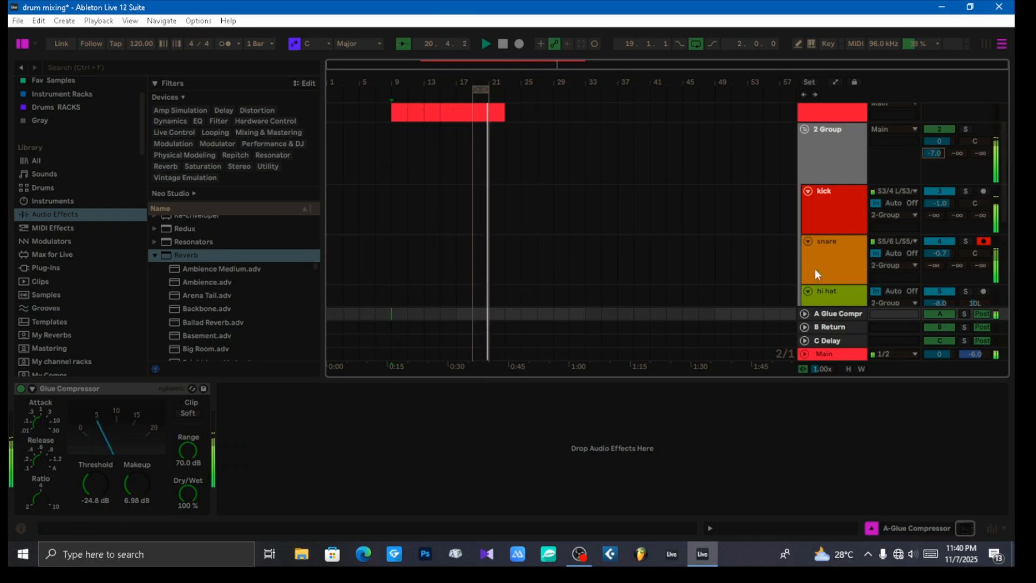
pyautogui.moveTo(126, 487); pyautogui.dragTo(98, 482)
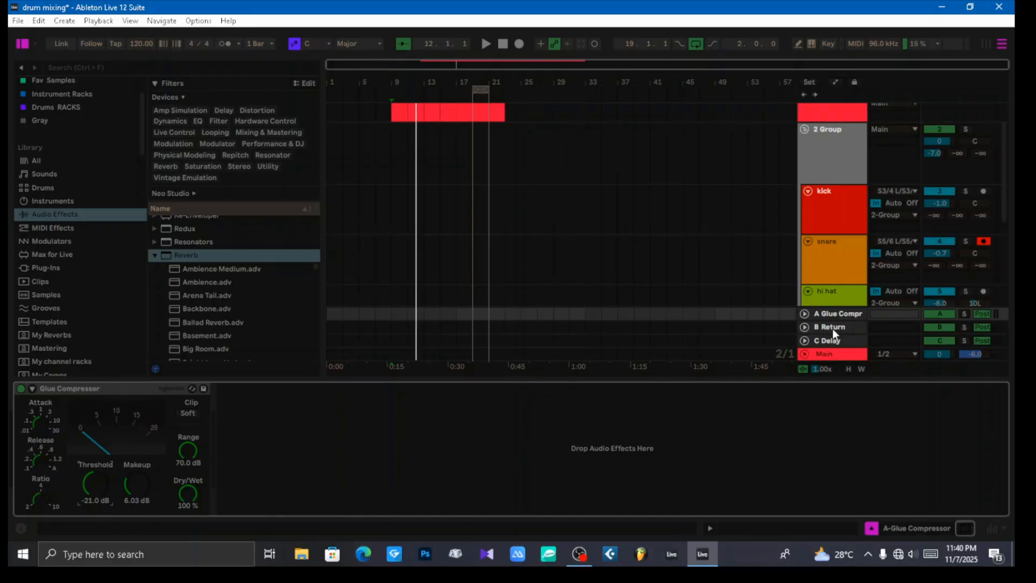
# Step: Review the devices on 2 Group and return A, and lower the group's send A to -10.3 dB
pyautogui.click(849, 196)
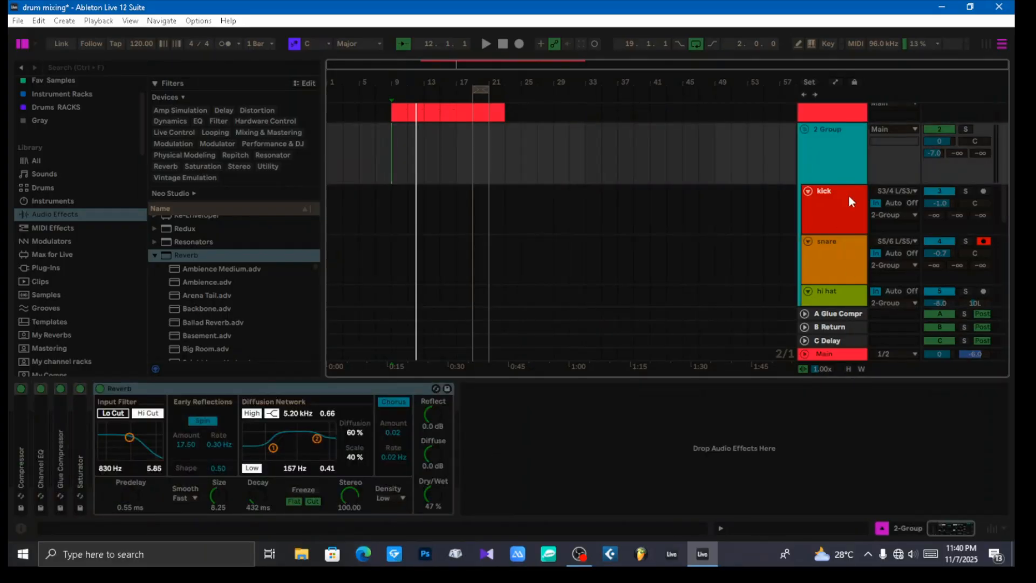
pyautogui.click(846, 315)
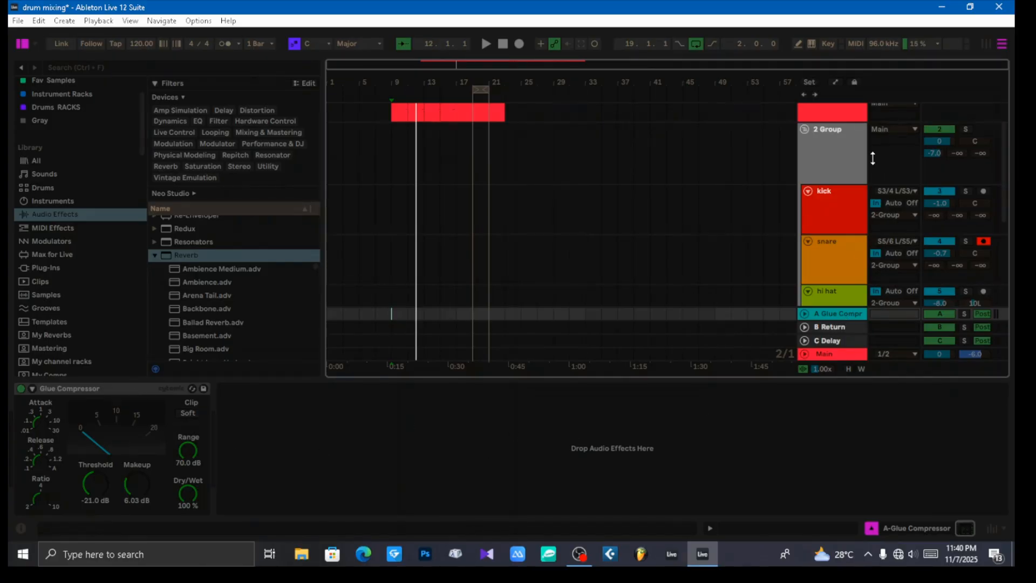
pyautogui.click(833, 156)
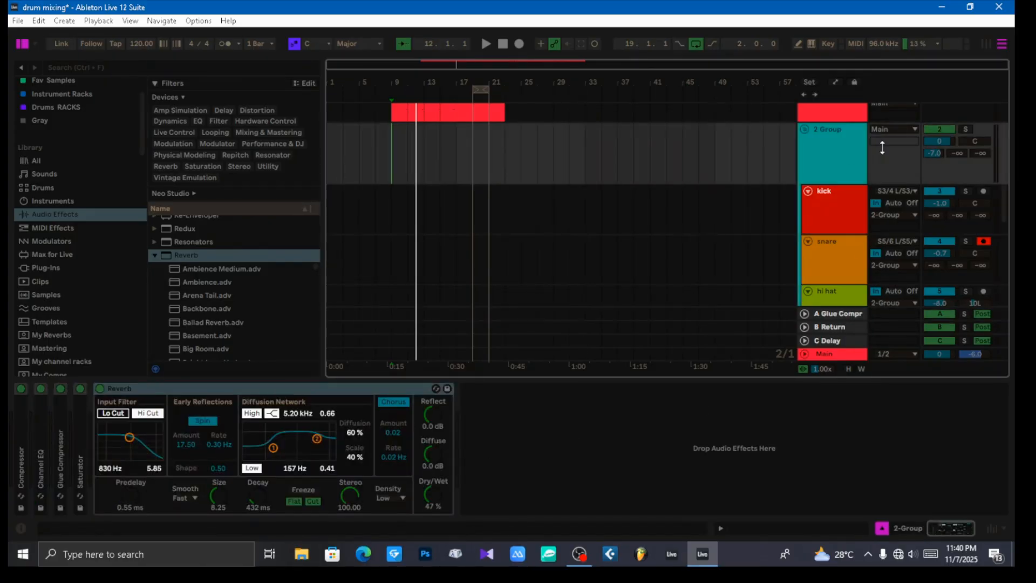
pyautogui.click(933, 154)
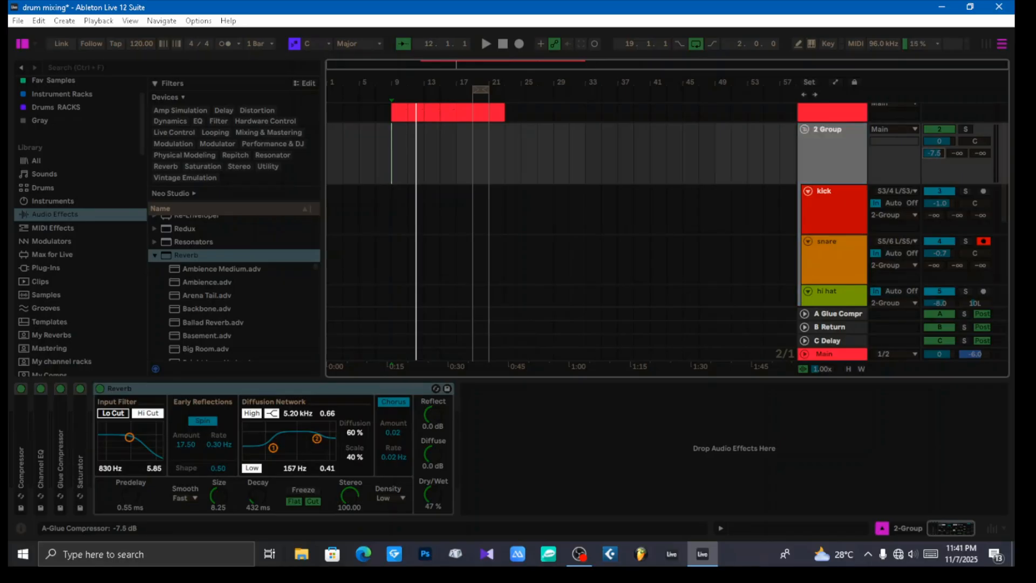
pyautogui.moveTo(933, 154); pyautogui.dragTo(933, 159)
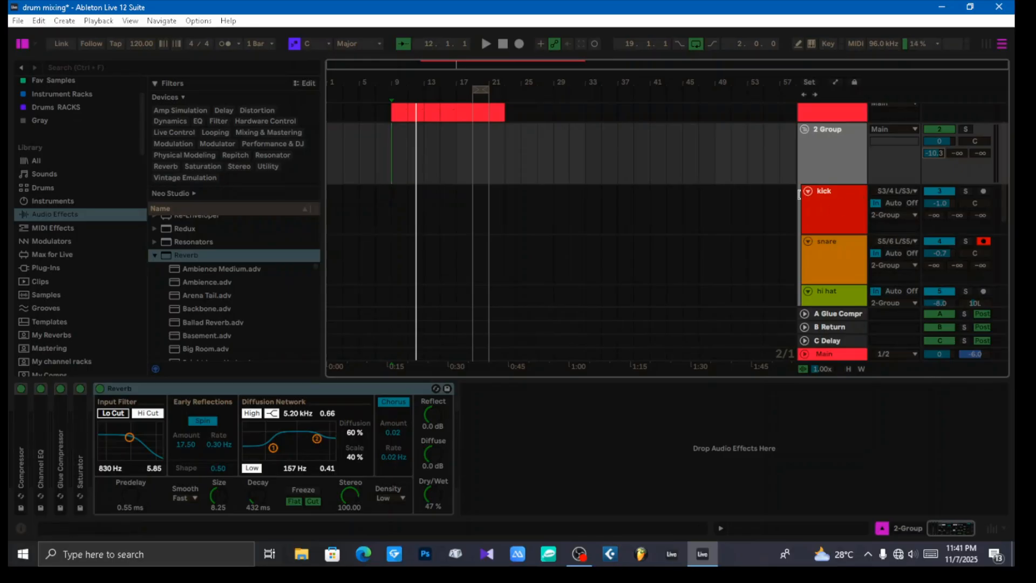
# Step: Play the beat and compare the 2 Group track with its Reverb bypassed and active
pyautogui.scroll(2, 801, 193)
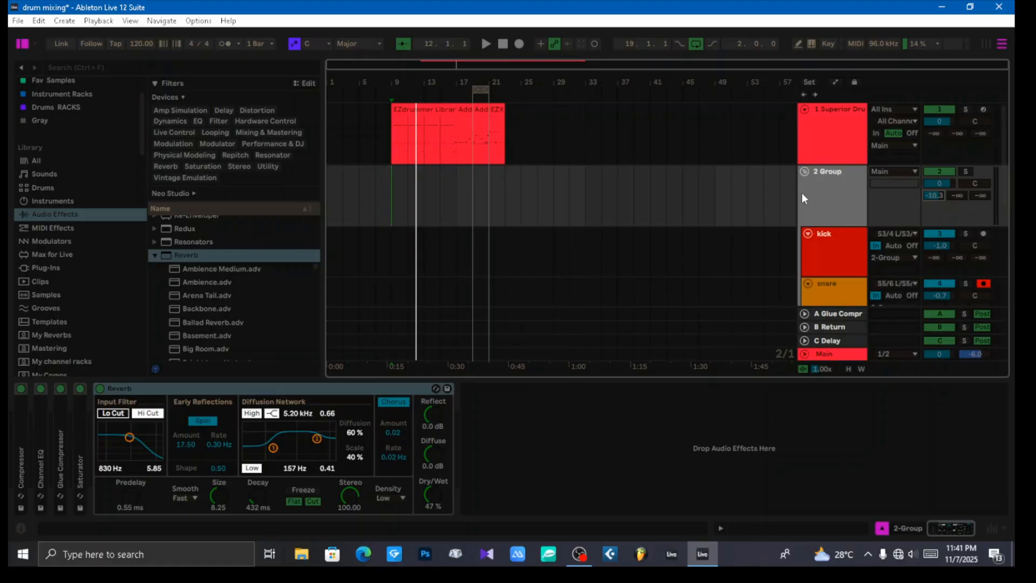
pyautogui.press('space')
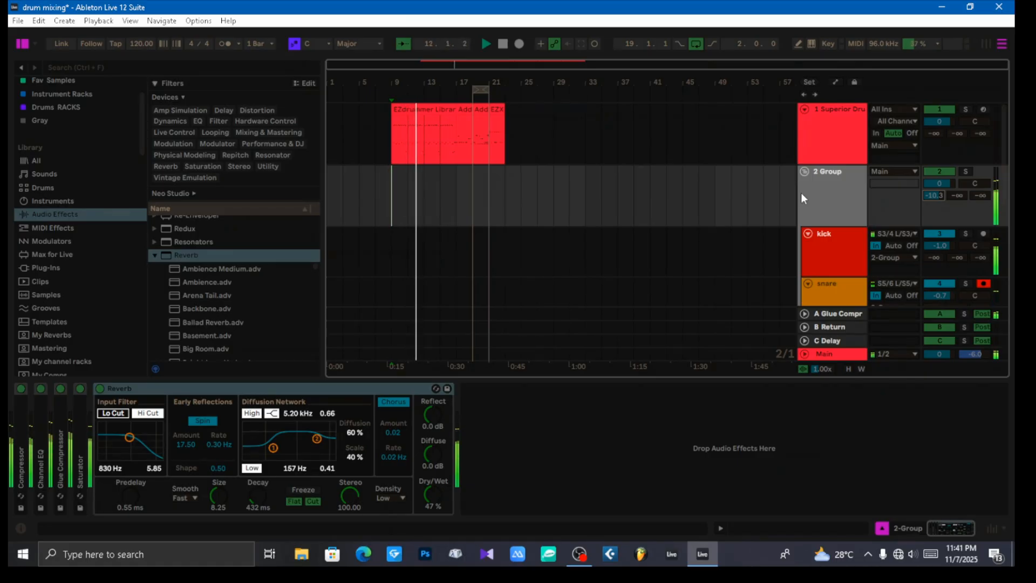
pyautogui.click(100, 389)
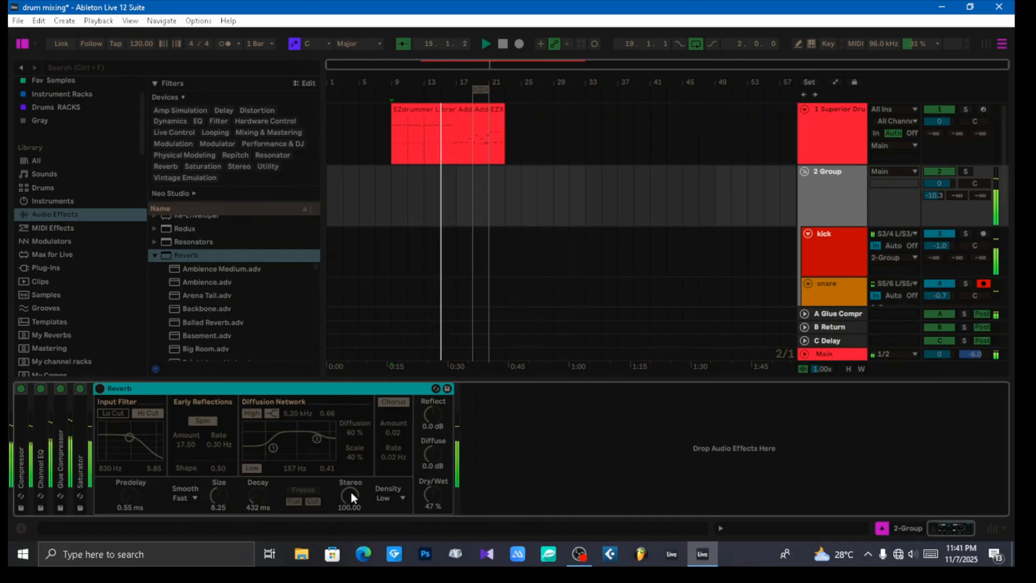
pyautogui.click(99, 388)
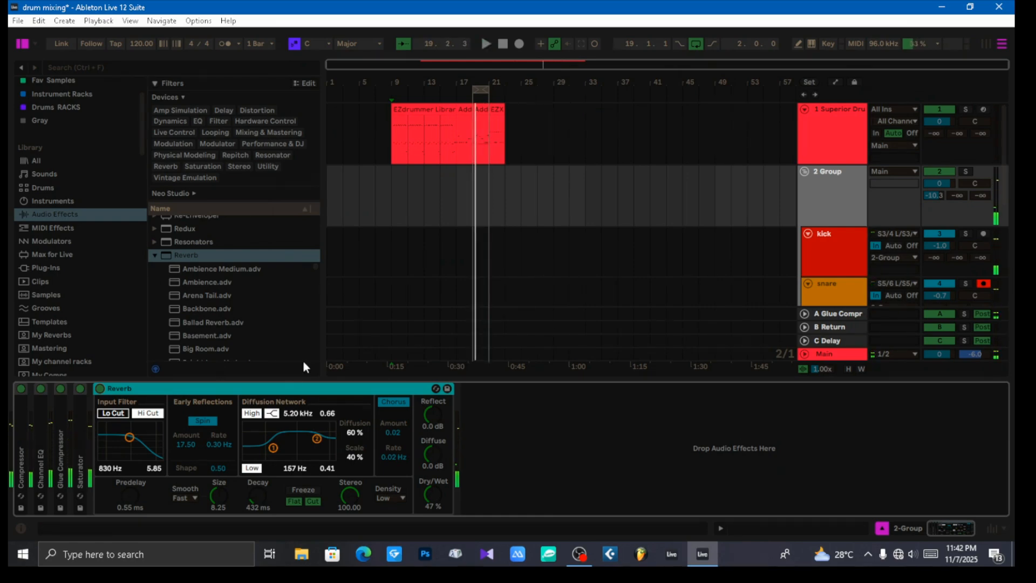
# Step: Check the mixer levels during playback with the 2 Group and Main peak readings reset, and return to the arrangement
pyautogui.press('Tab')
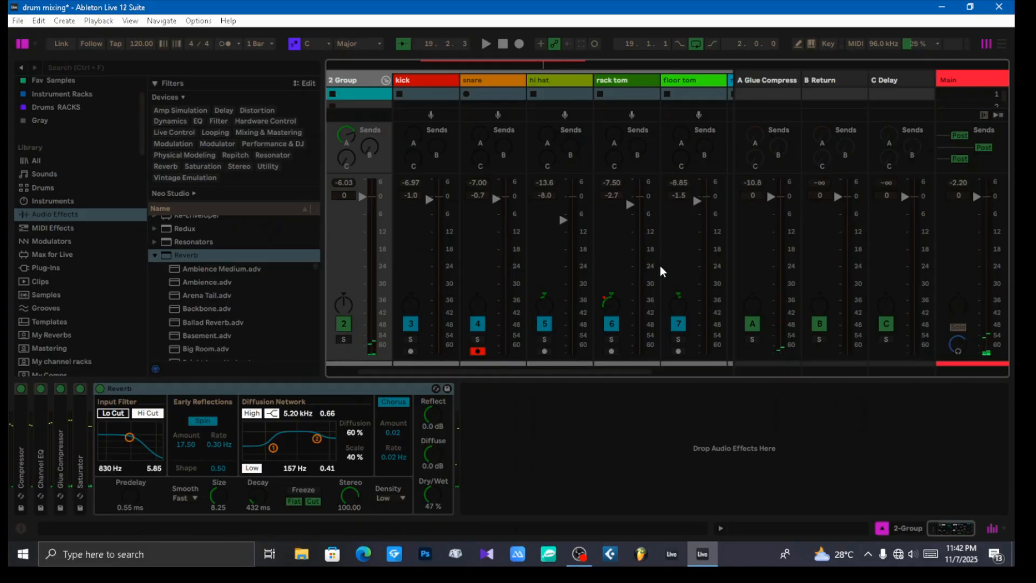
pyautogui.press('space')
pyautogui.click(344, 184)
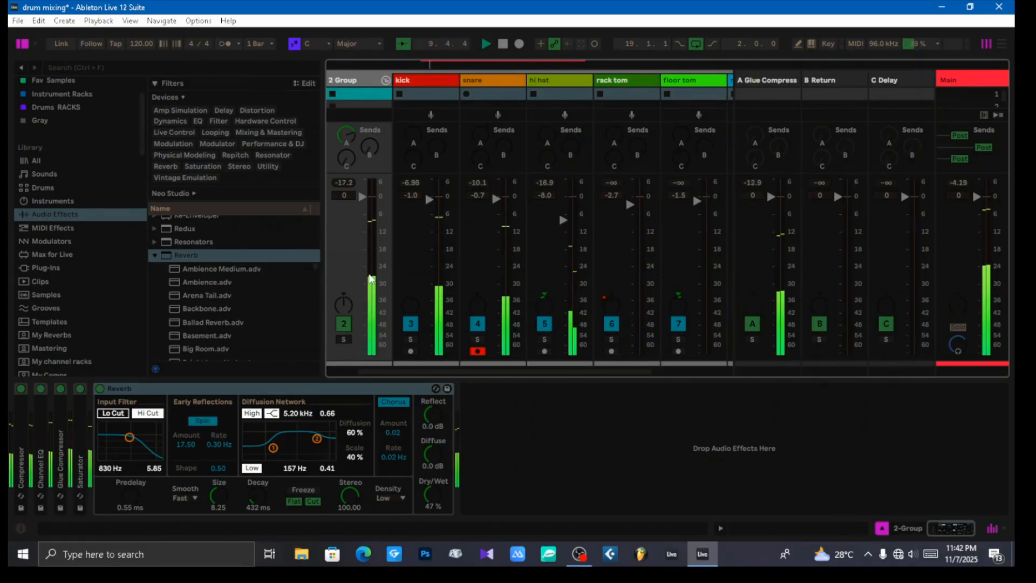
pyautogui.click(960, 184)
pyautogui.press('space')
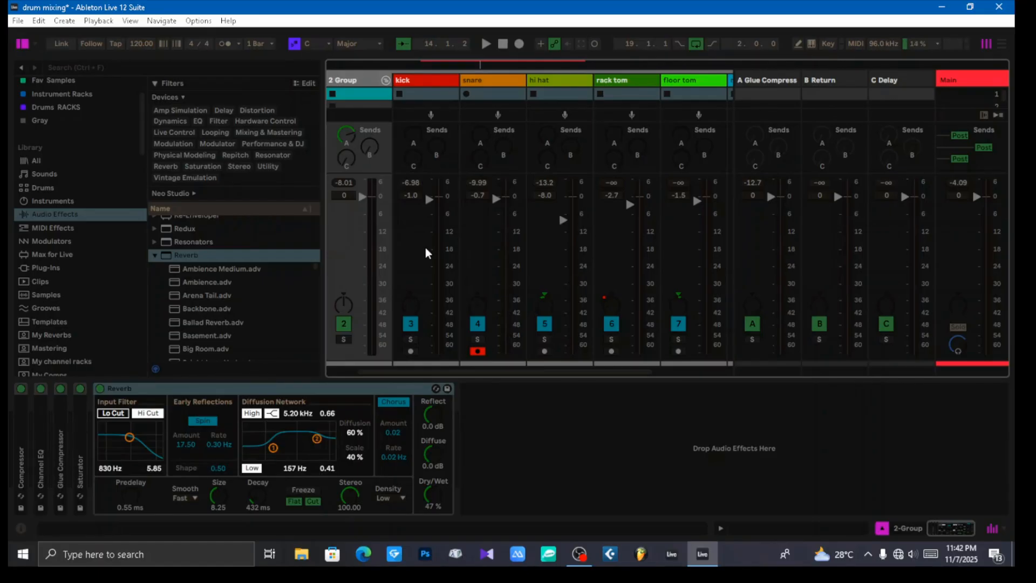
pyautogui.press('Tab')
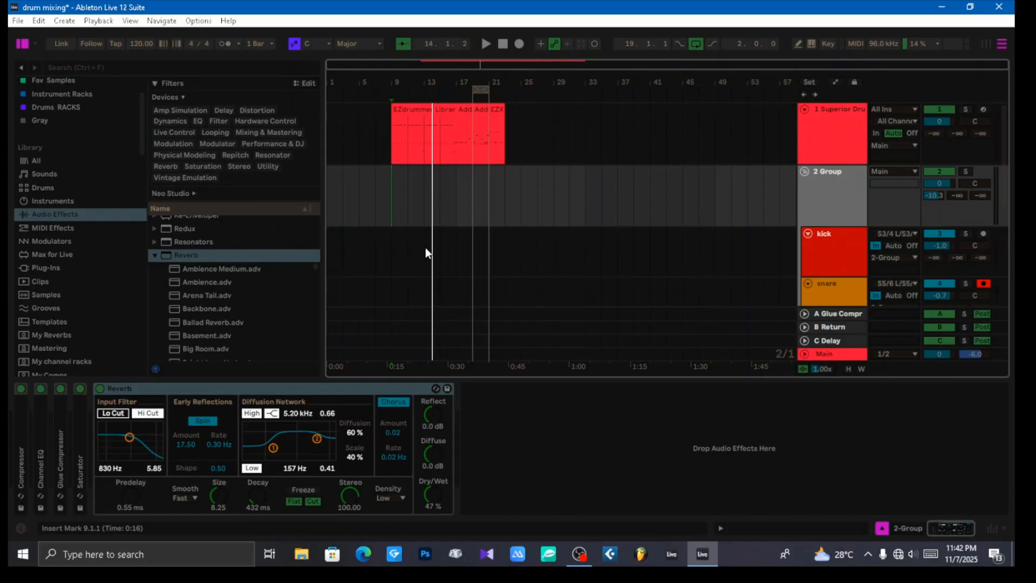